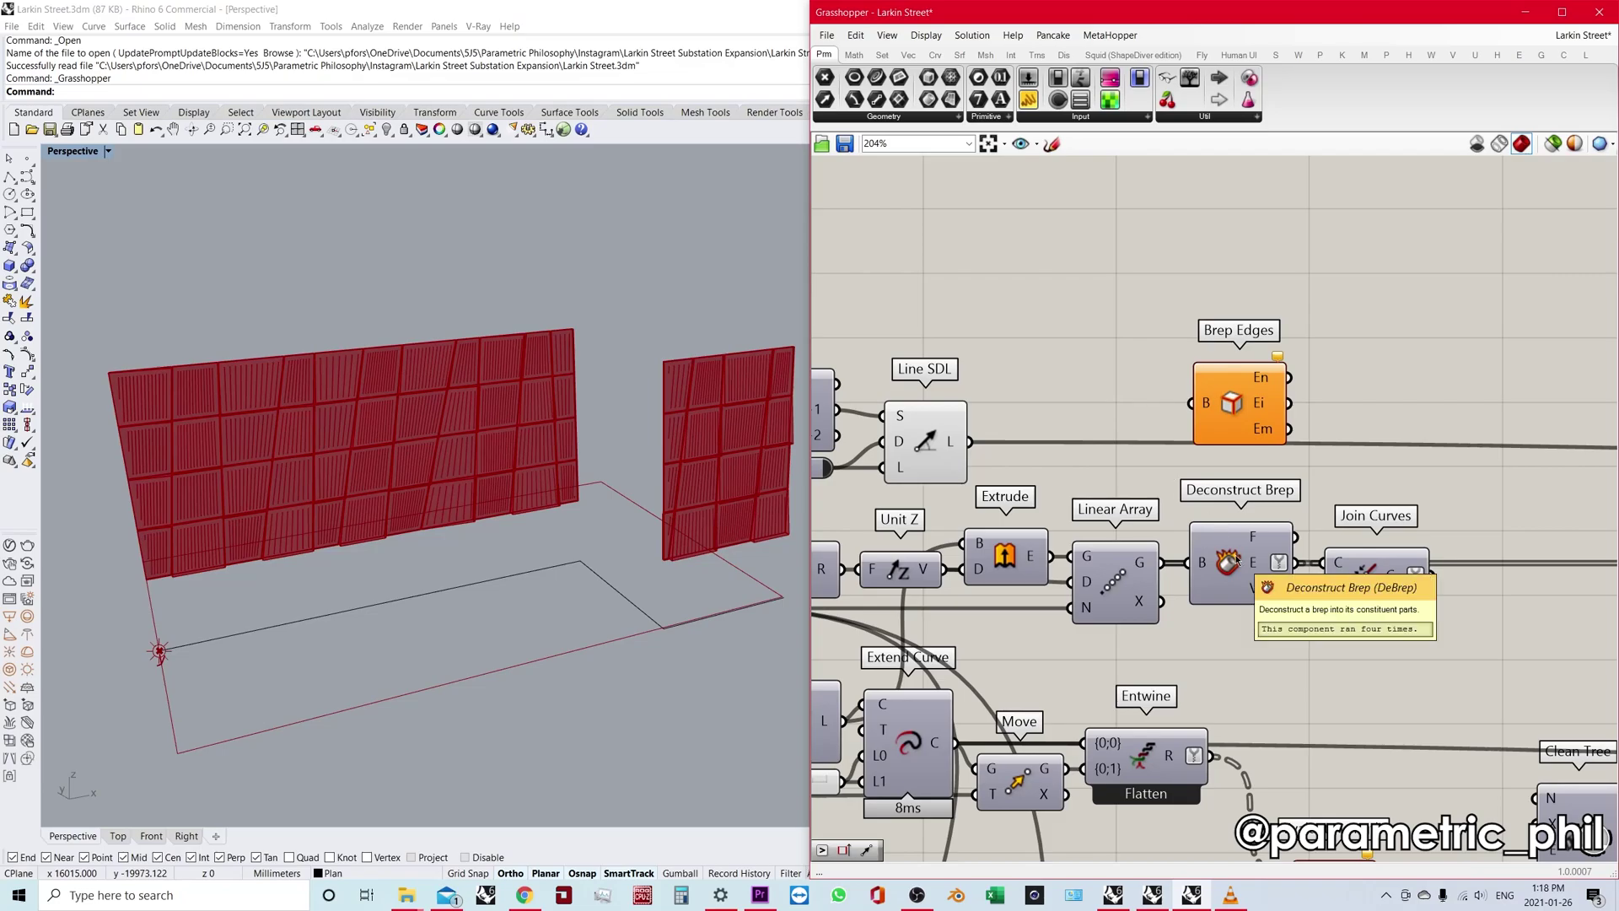
Examine the outputs of the Brep Edges and Deconstruct Brep components on the Grasshopper canvas.
{"action": "left_click_drag", "start_coordinate": [1242, 408], "coordinate": [1239, 401]}
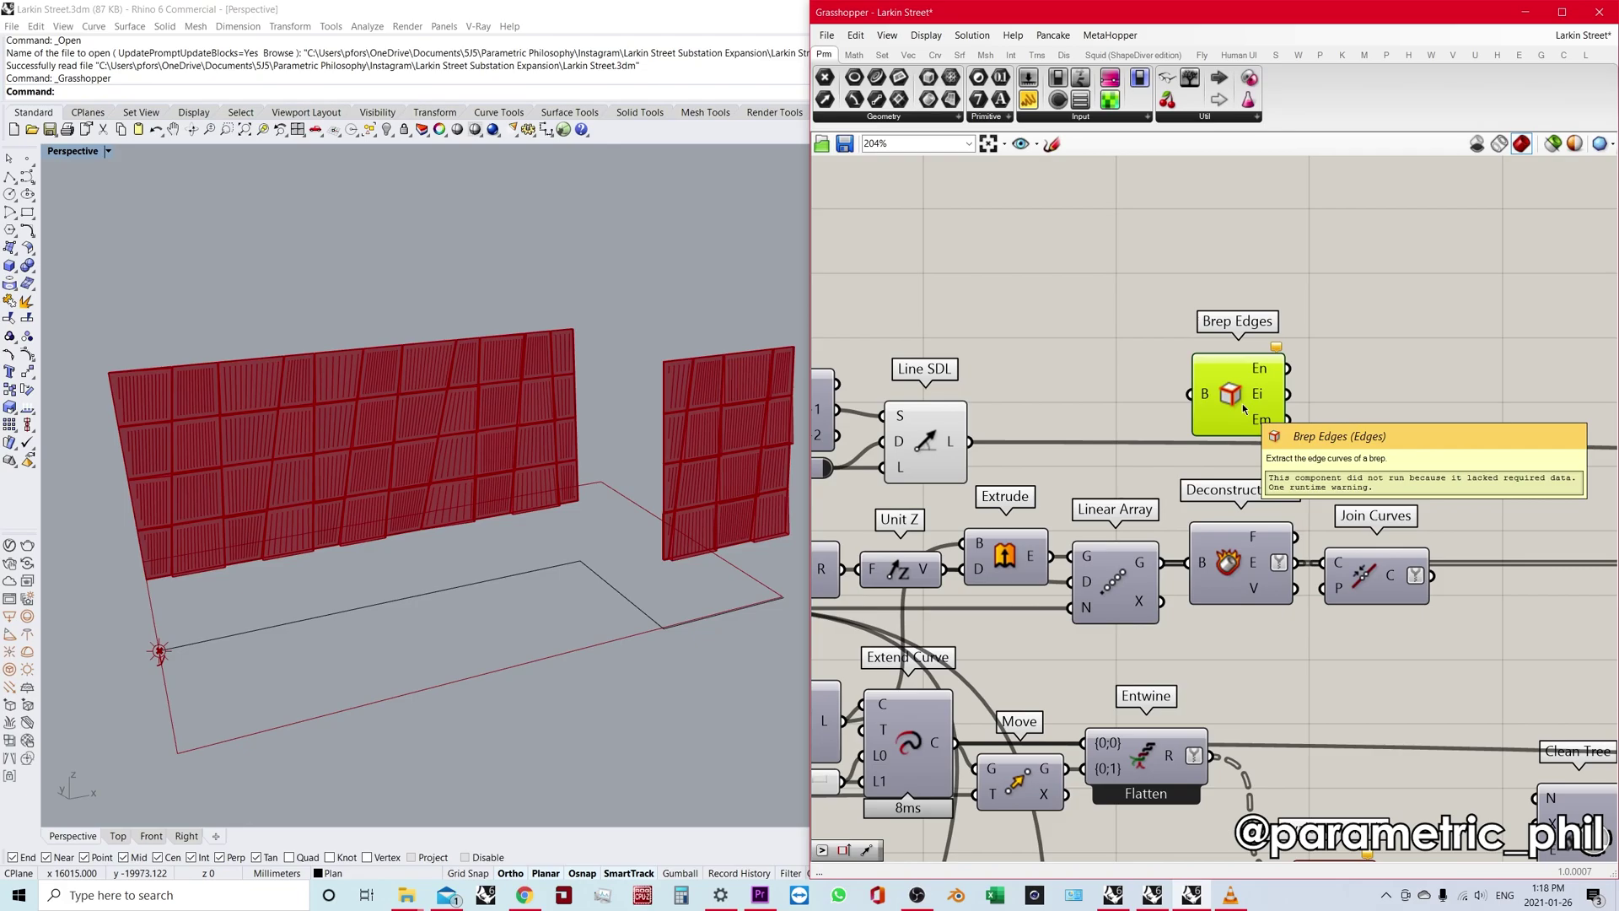
{"action": "scroll", "coordinate": [1264, 459], "scroll_direction": "up", "scroll_amount": 3}
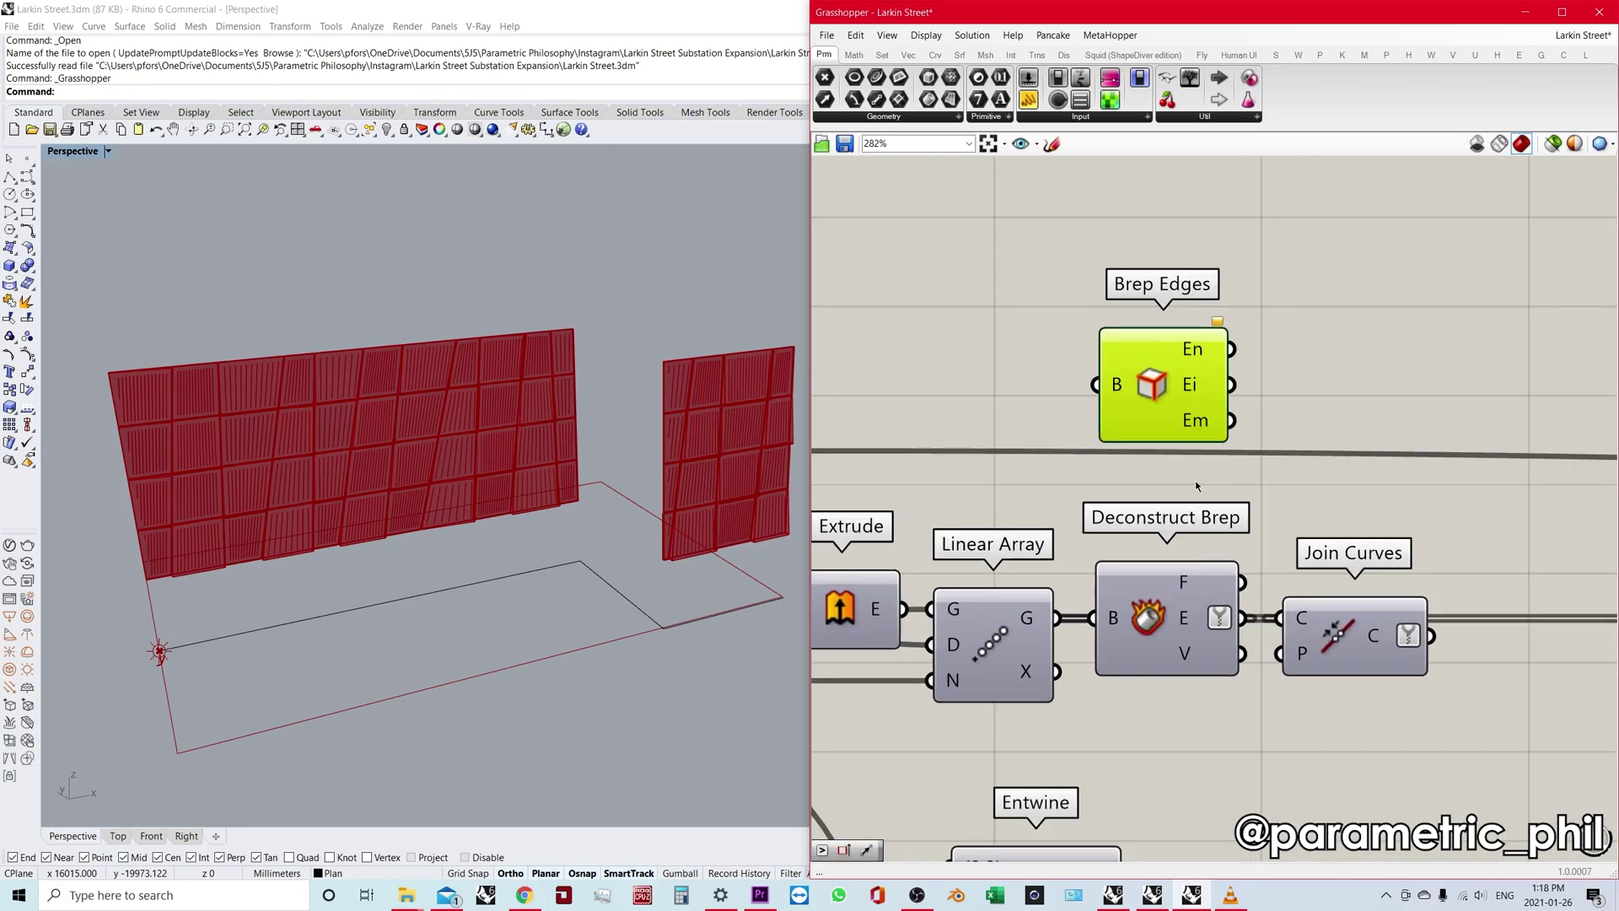
{"action": "right_click_drag", "start_coordinate": [1195, 486], "coordinate": [1201, 475]}
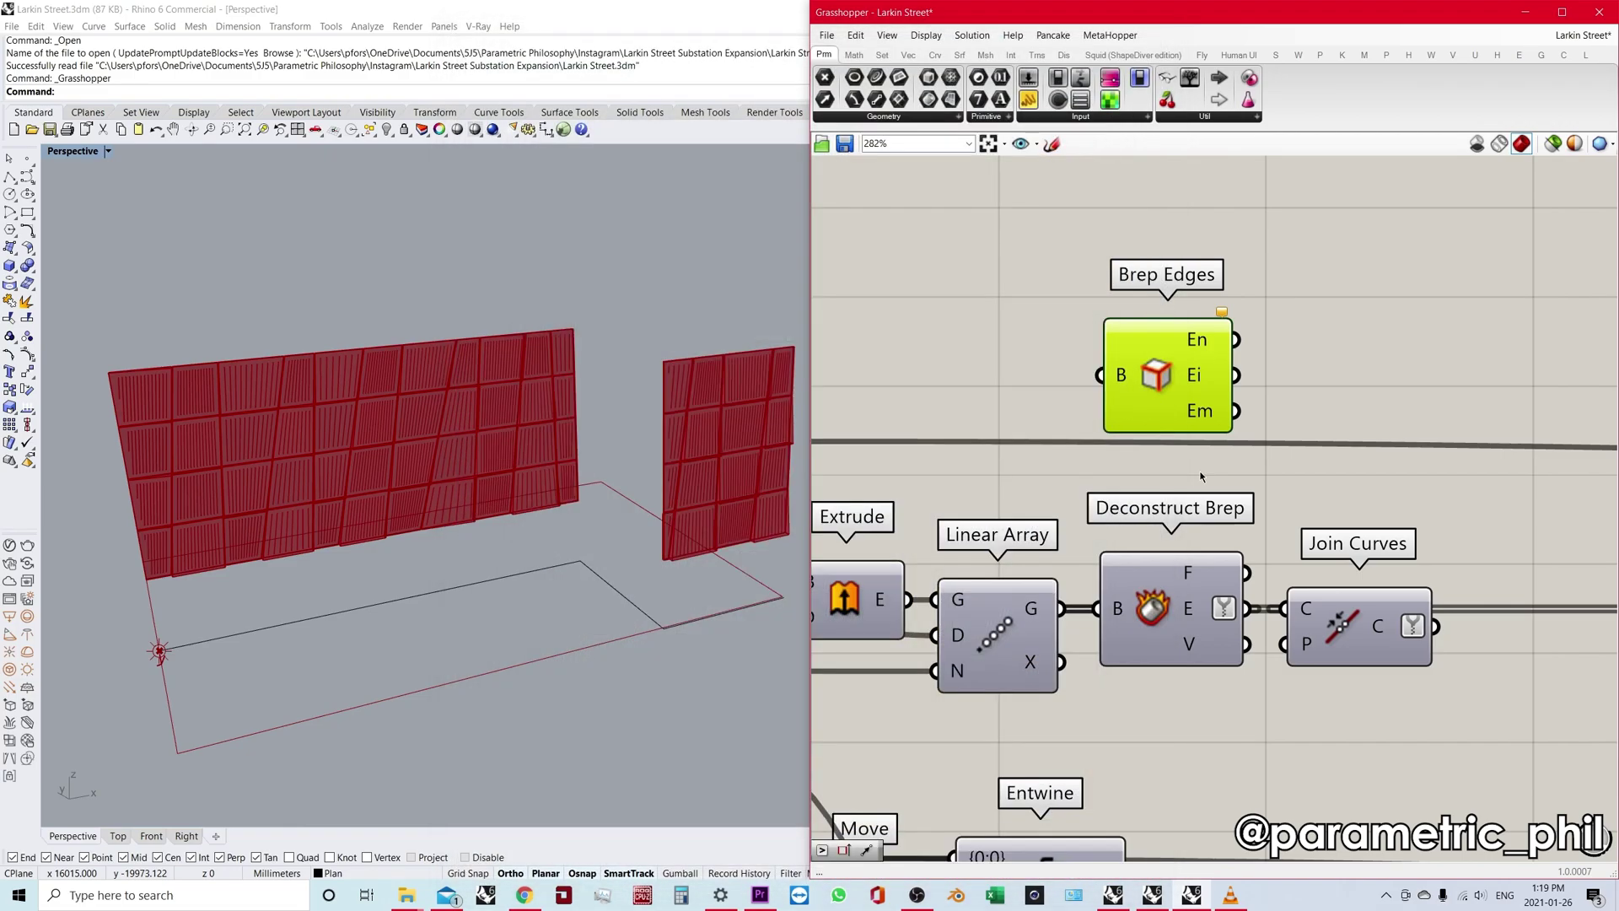
{"action": "mouse_move", "coordinate": [1038, 382]}
{"action": "right_mouse_down"}
{"action": "mouse_move", "coordinate": [1043, 345]}
{"action": "mouse_move", "coordinate": [1054, 359]}
{"action": "mouse_move", "coordinate": [1025, 360]}
{"action": "right_mouse_up"}
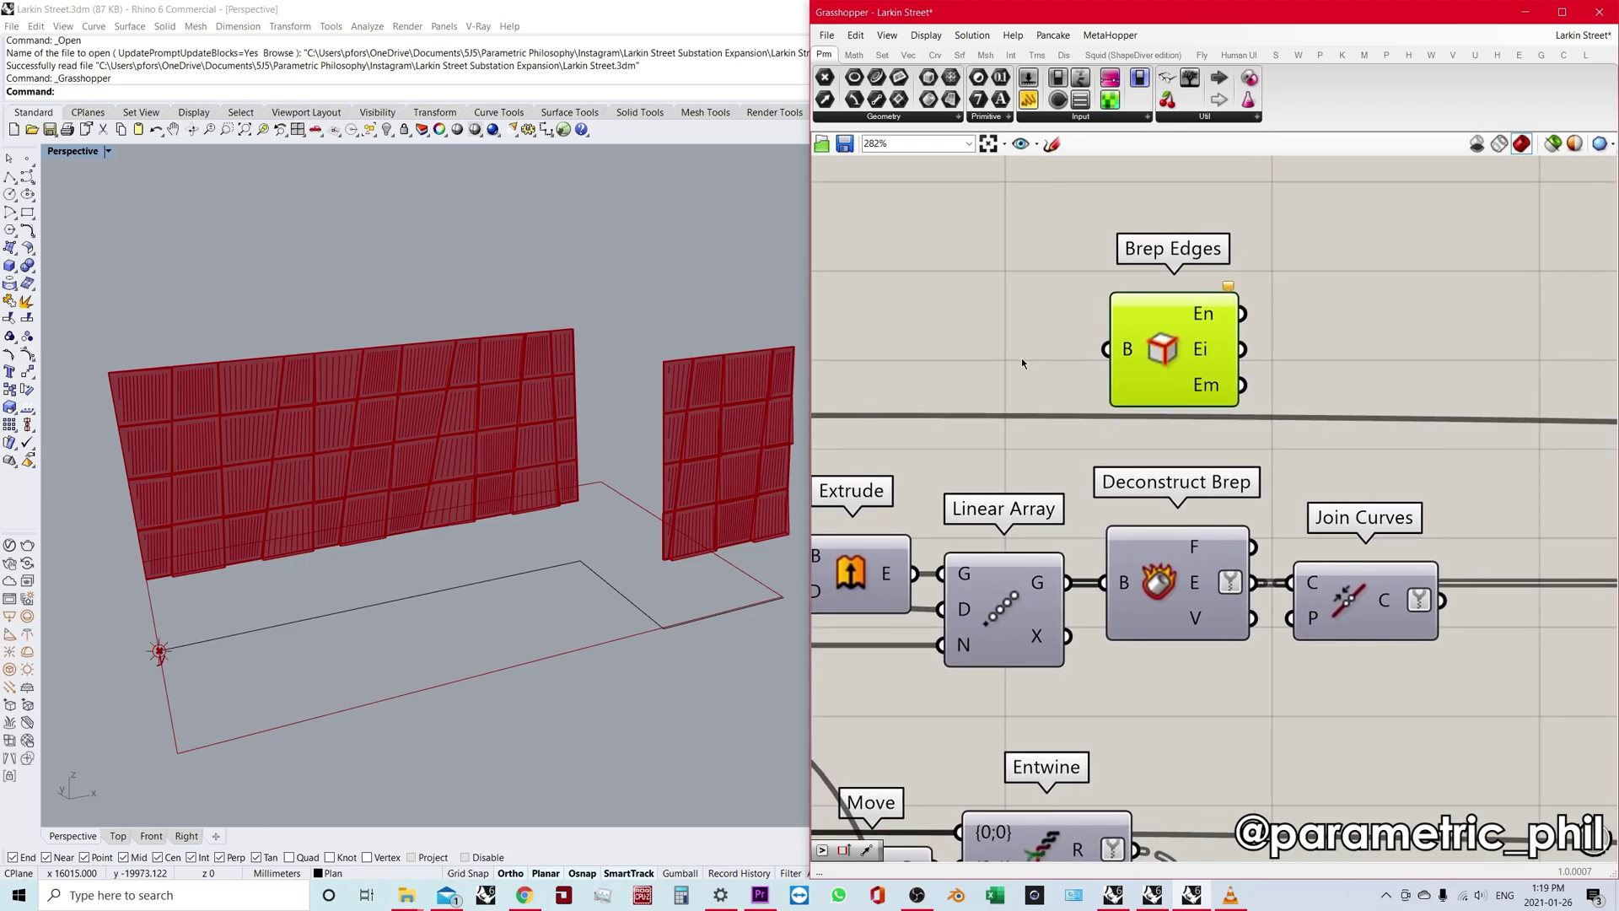
{"action": "scroll", "coordinate": [1022, 362], "scroll_direction": "down", "scroll_amount": 2}
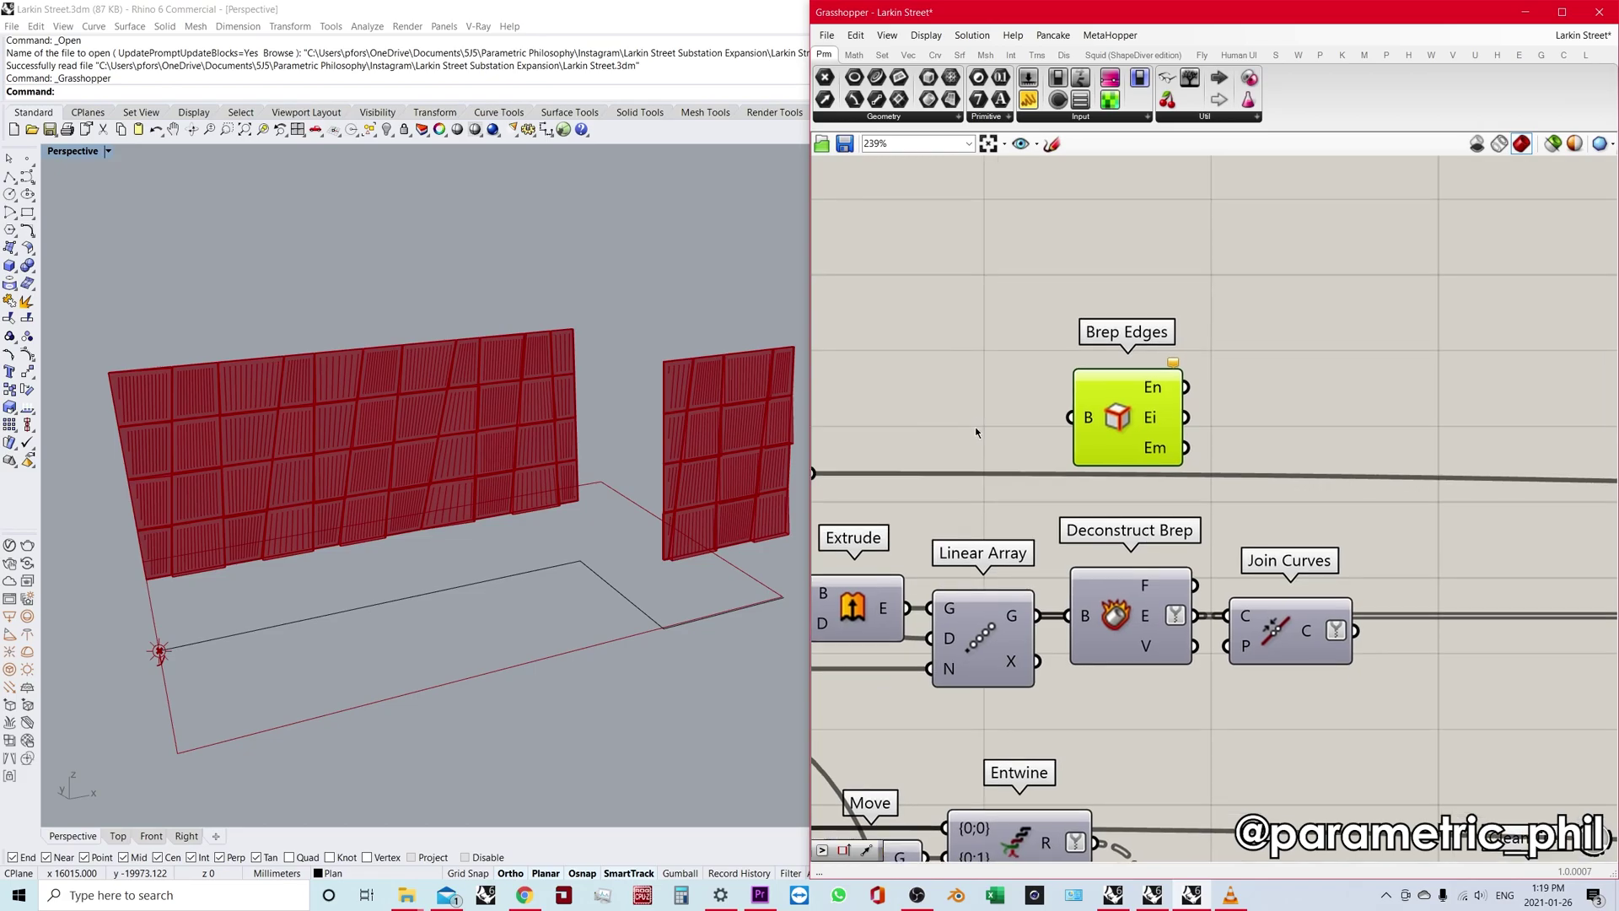
{"action": "right_click_drag", "start_coordinate": [977, 431], "coordinate": [1045, 407]}
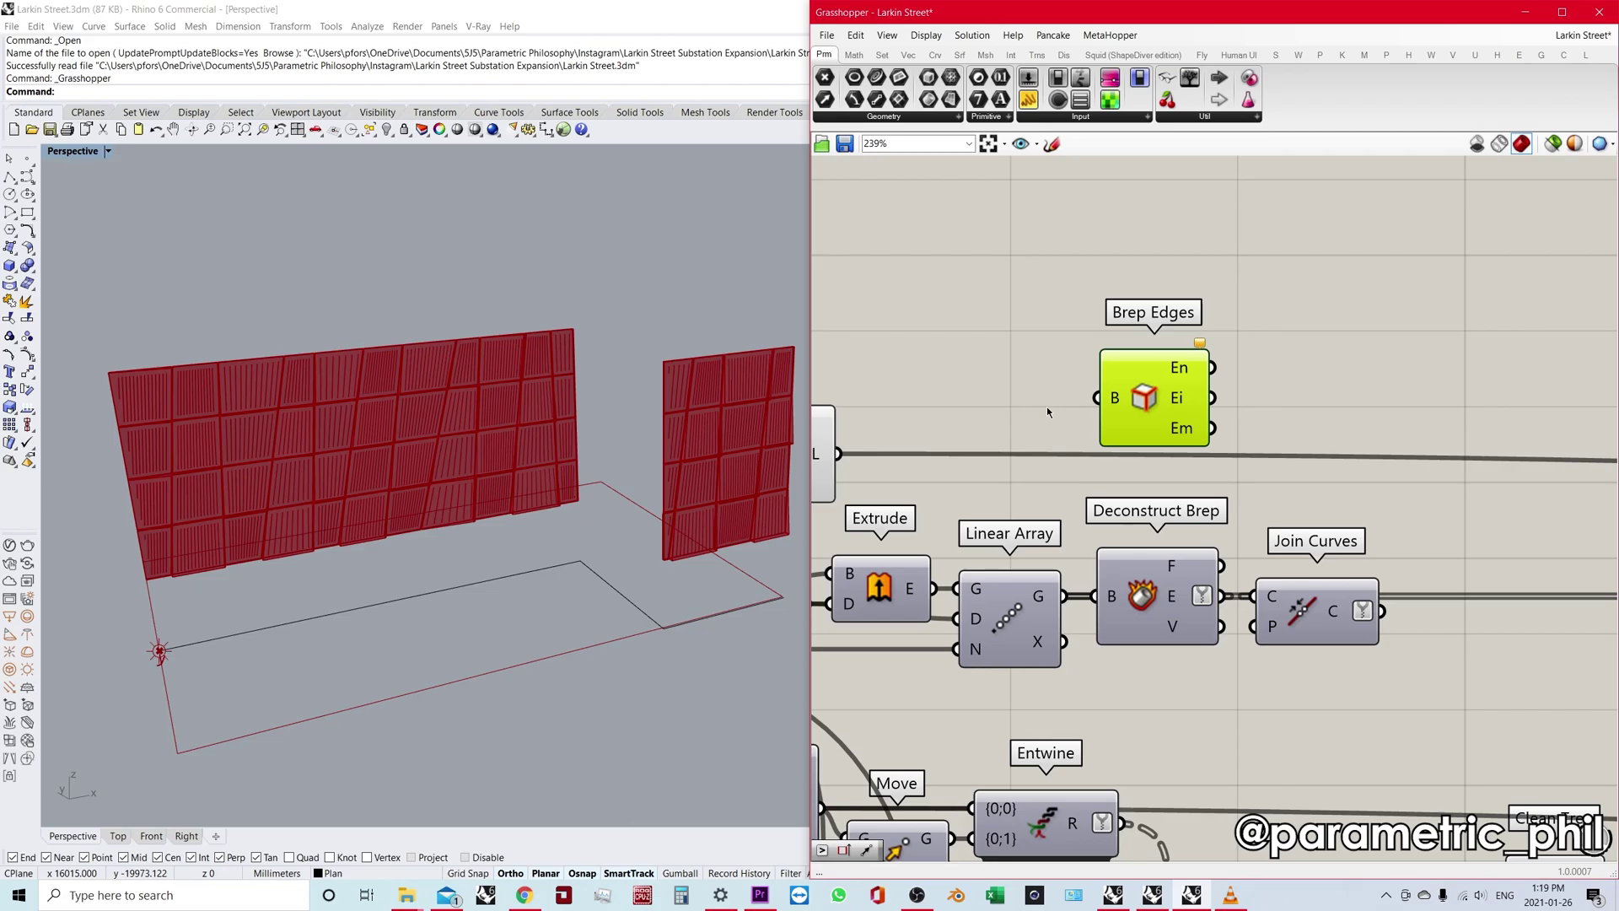
{"action": "right_click_drag", "start_coordinate": [1045, 411], "coordinate": [970, 405]}
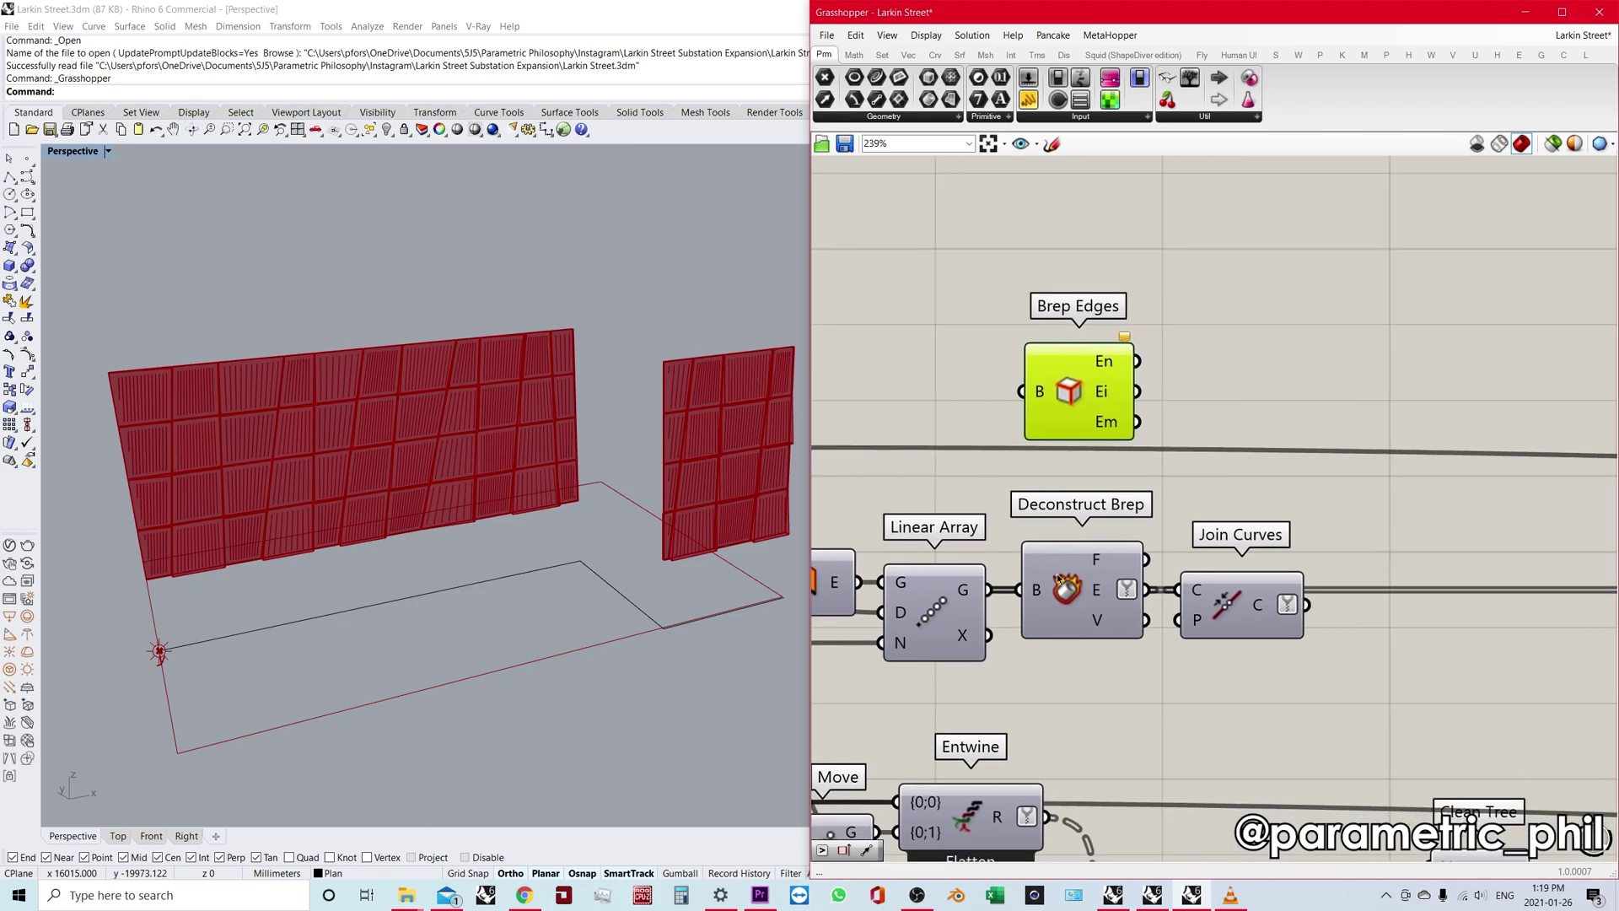
{"action": "left_click", "coordinate": [1067, 584]}
{"action": "mouse_move", "coordinate": [1095, 566]}
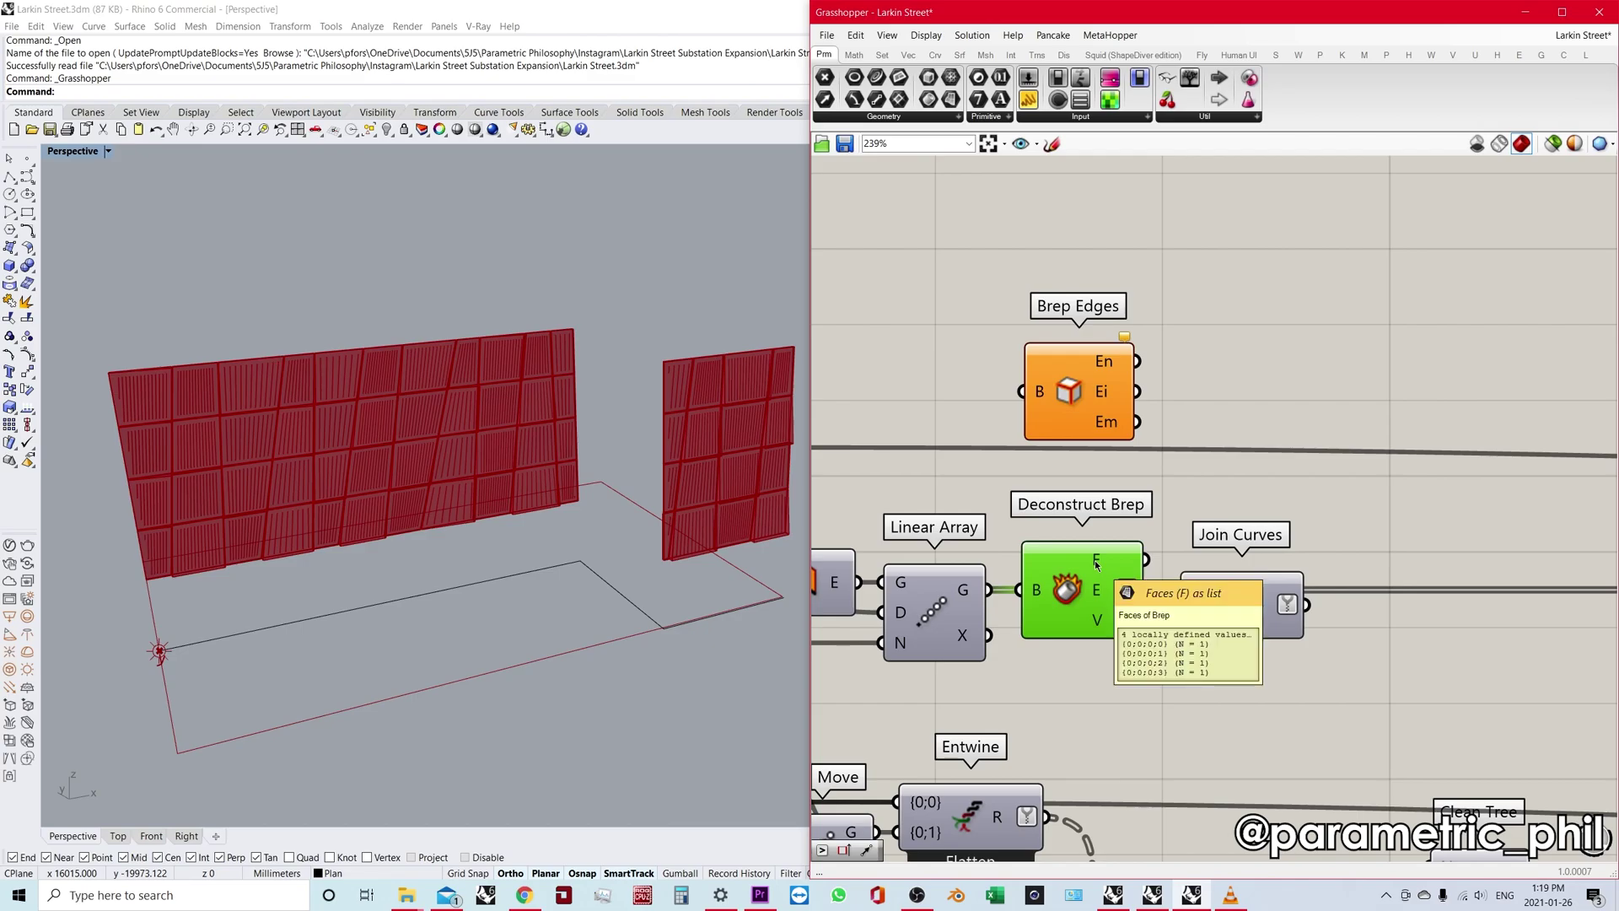
{"action": "mouse_move", "coordinate": [1097, 599]}
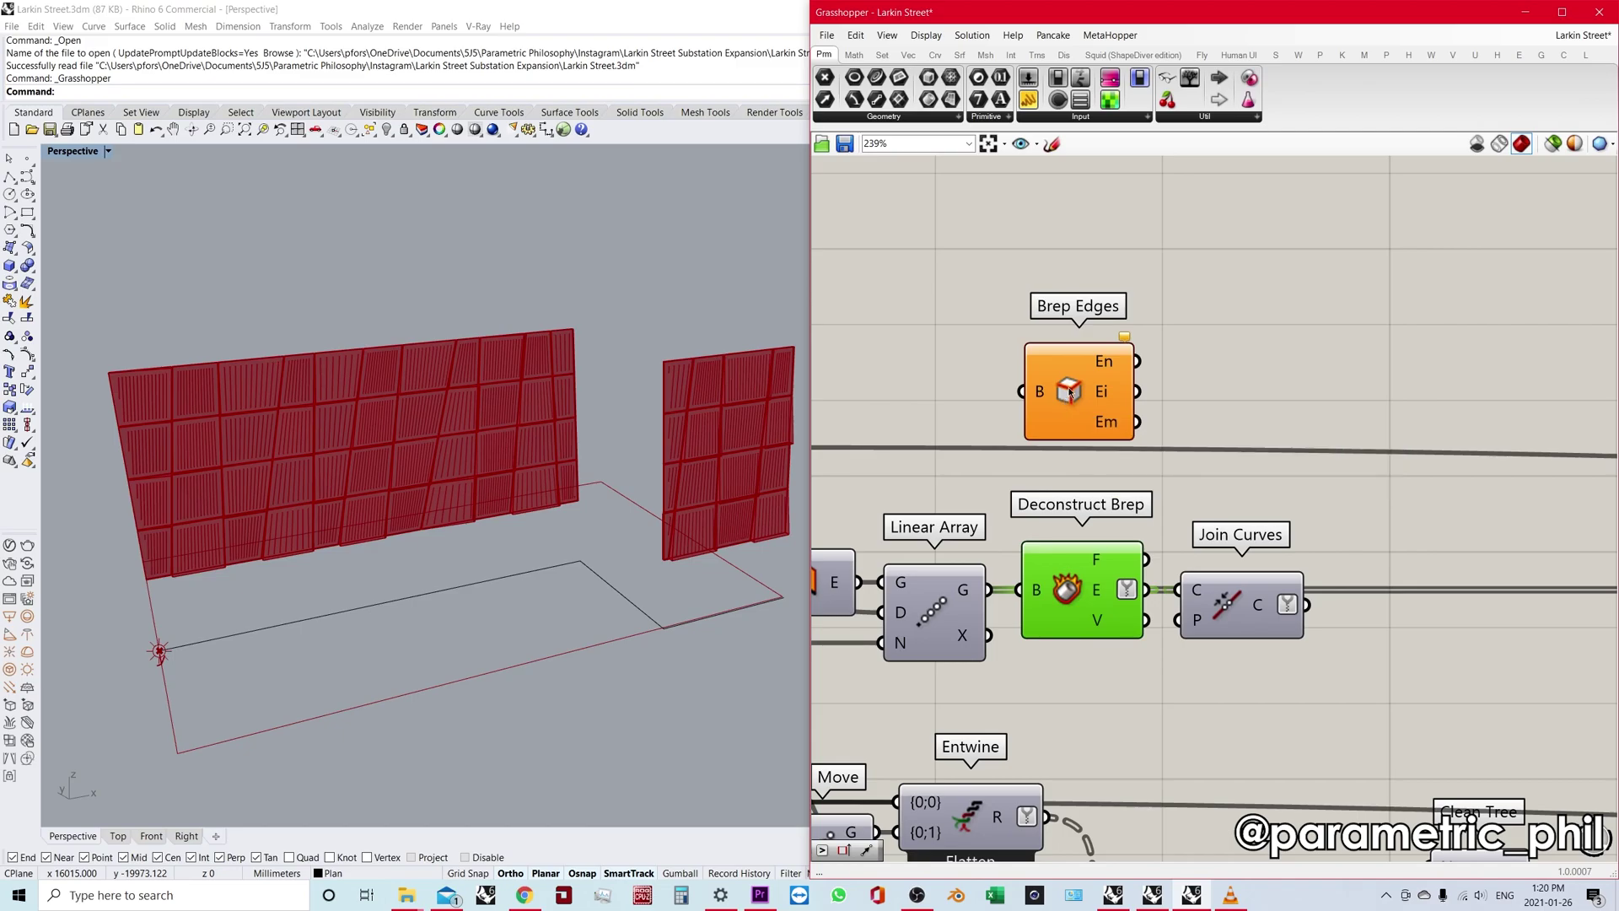
{"action": "mouse_move", "coordinate": [1110, 363]}
{"action": "mouse_move", "coordinate": [1108, 430]}
Draw a box from a corner-to-corner base and a height in Rhino's Perspective viewport, beside the facade panels.
{"action": "scroll", "coordinate": [593, 554], "scroll_direction": "down", "scroll_amount": 3}
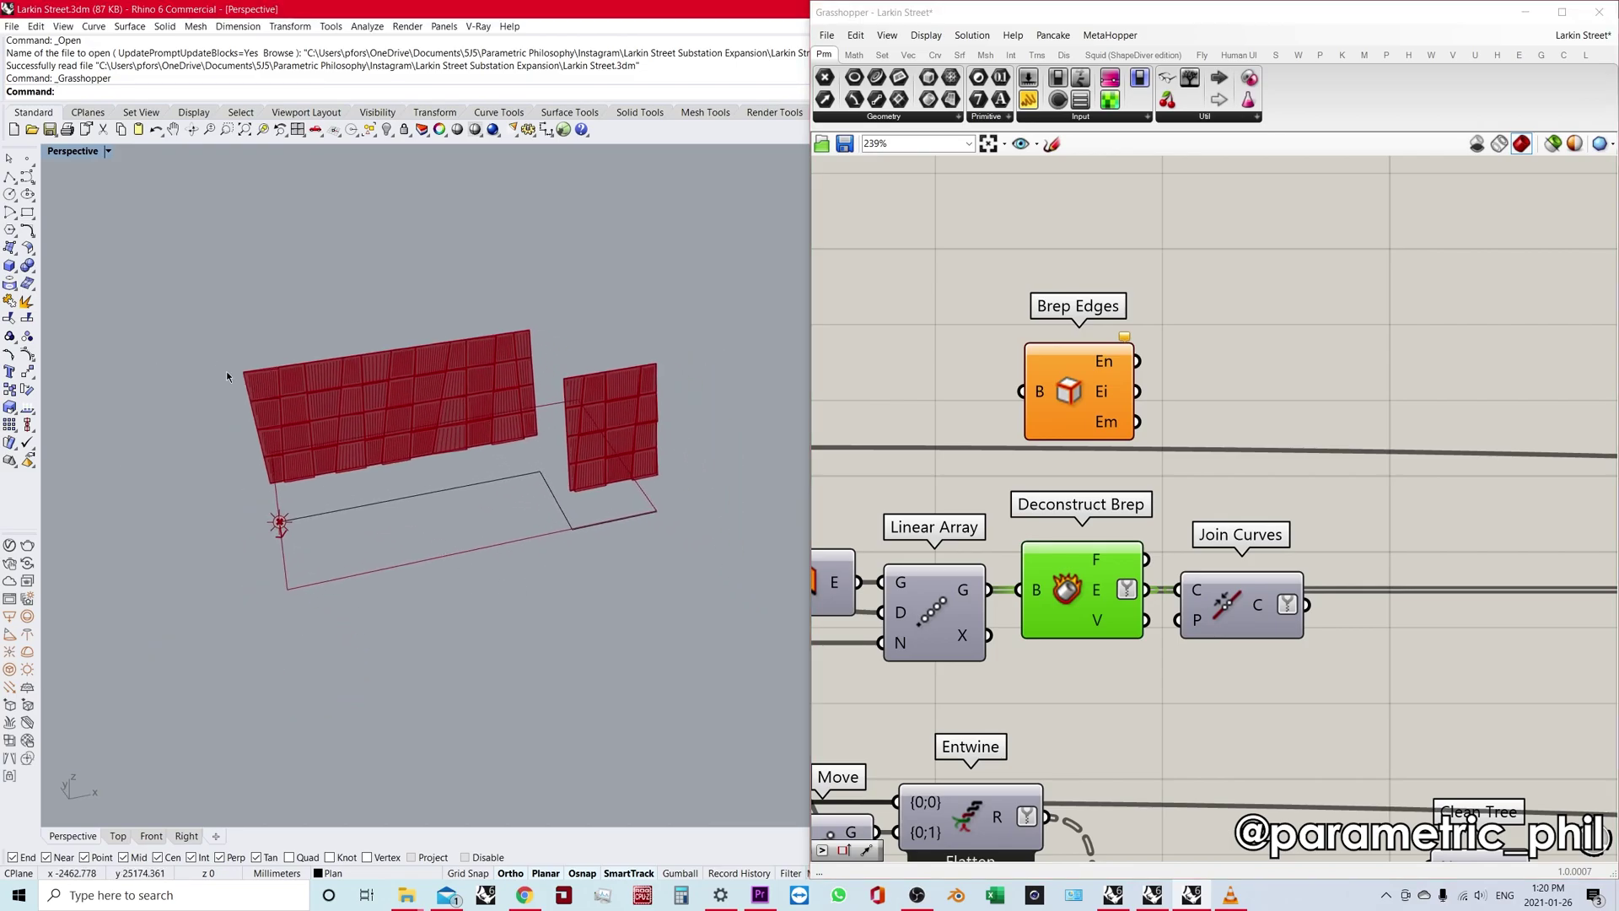
{"action": "left_click", "coordinate": [10, 265]}
{"action": "mouse_move", "coordinate": [426, 687]}
{"action": "right_mouse_down"}
{"action": "mouse_move", "coordinate": [443, 638]}
{"action": "mouse_move", "coordinate": [590, 586]}
{"action": "mouse_move", "coordinate": [506, 589]}
{"action": "right_mouse_up"}
{"action": "scroll", "coordinate": [442, 639], "scroll_direction": "down", "scroll_amount": 4}
{"action": "left_click", "coordinate": [367, 631]}
{"action": "left_click", "coordinate": [249, 558]}
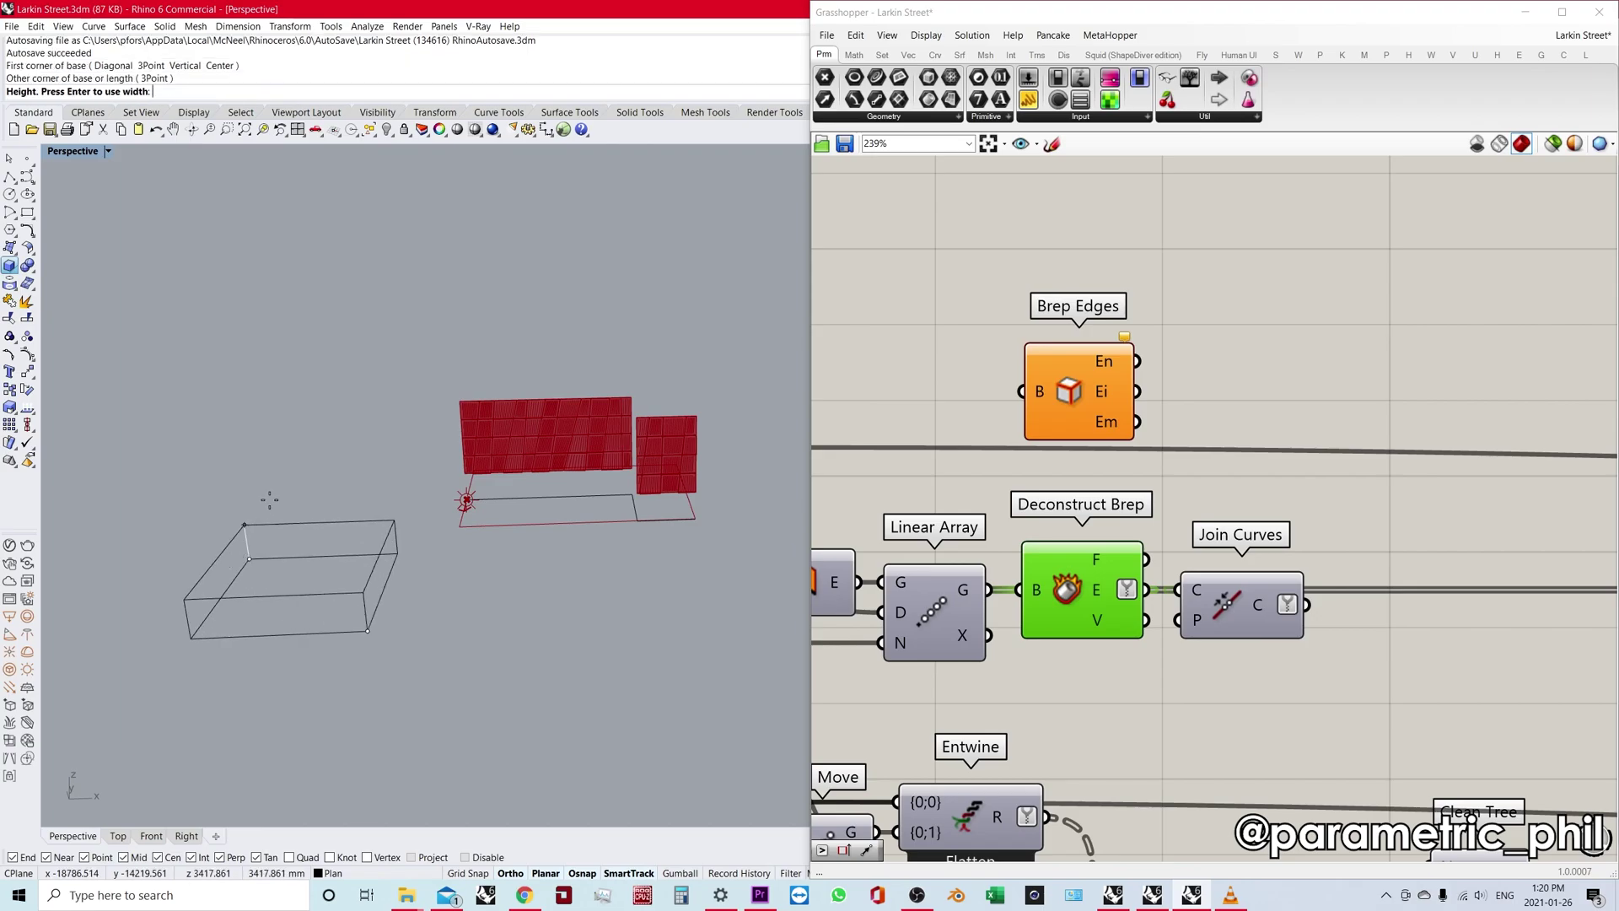
{"action": "left_click", "coordinate": [273, 467]}
{"action": "mouse_move", "coordinate": [273, 466]}
{"action": "right_mouse_down"}
{"action": "mouse_move", "coordinate": [384, 472]}
{"action": "mouse_move", "coordinate": [423, 531]}
{"action": "mouse_move", "coordinate": [398, 463]}
{"action": "mouse_move", "coordinate": [413, 481]}
{"action": "right_mouse_up"}
Switch the Perspective viewport to Ghosted display and explode the box into separate surfaces.
{"action": "left_click", "coordinate": [392, 476]}
{"action": "scroll", "coordinate": [391, 478], "scroll_direction": "up", "scroll_amount": 4}
{"action": "key", "text": "ctrl+alt+g"}
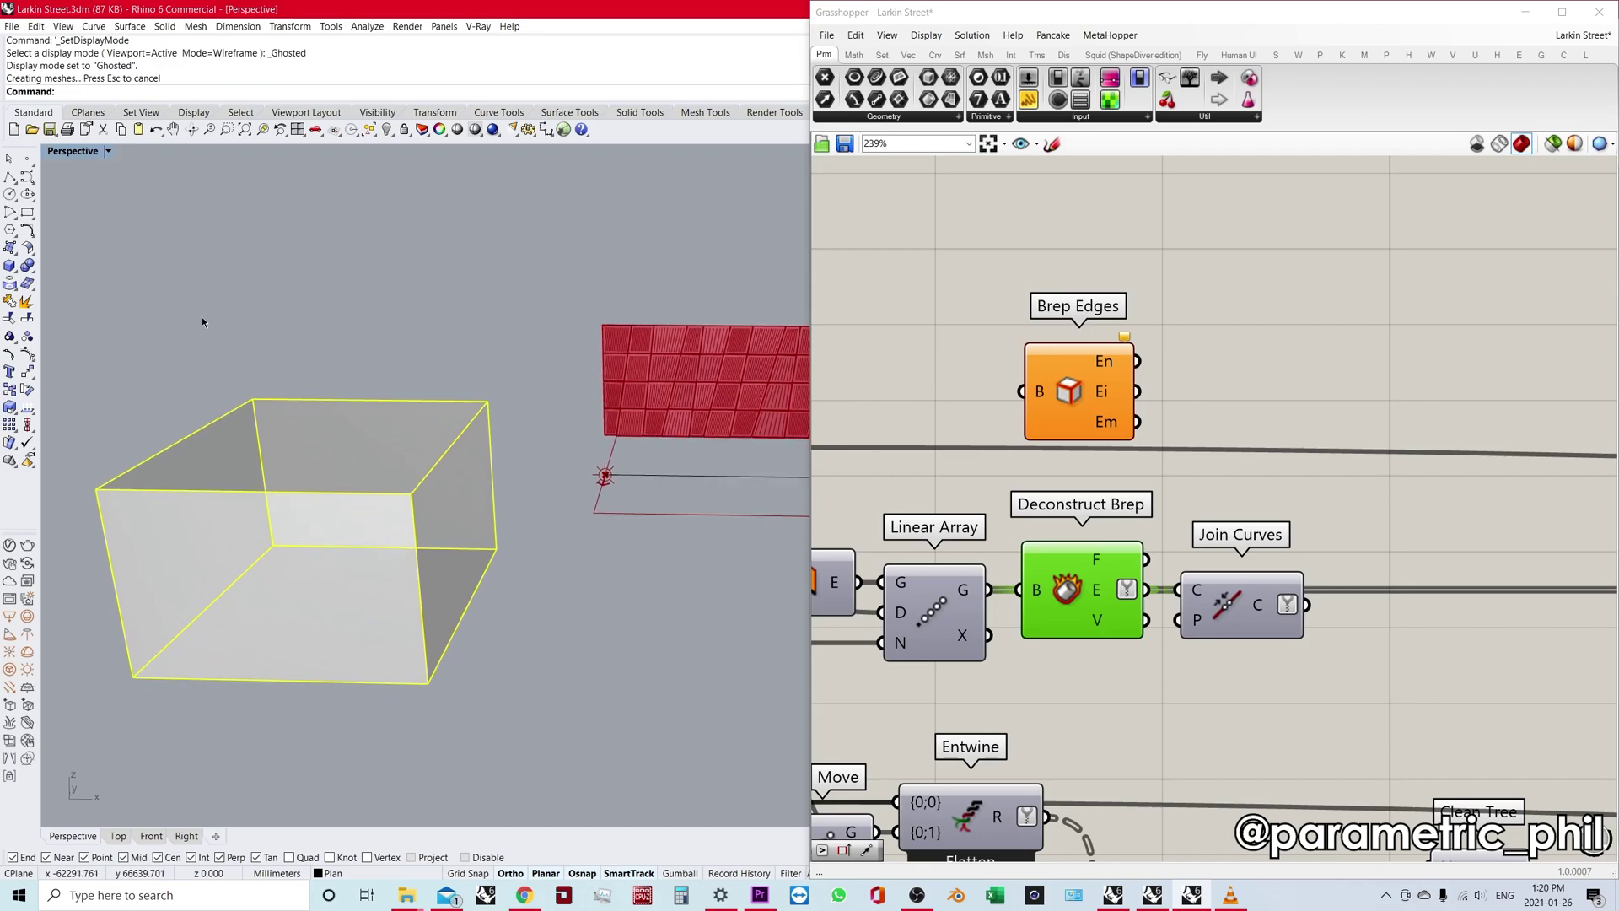
{"action": "left_click", "coordinate": [27, 300]}
Select the exploded box's faces one at a time to inspect them as separate surfaces.
{"action": "left_click", "coordinate": [417, 481]}
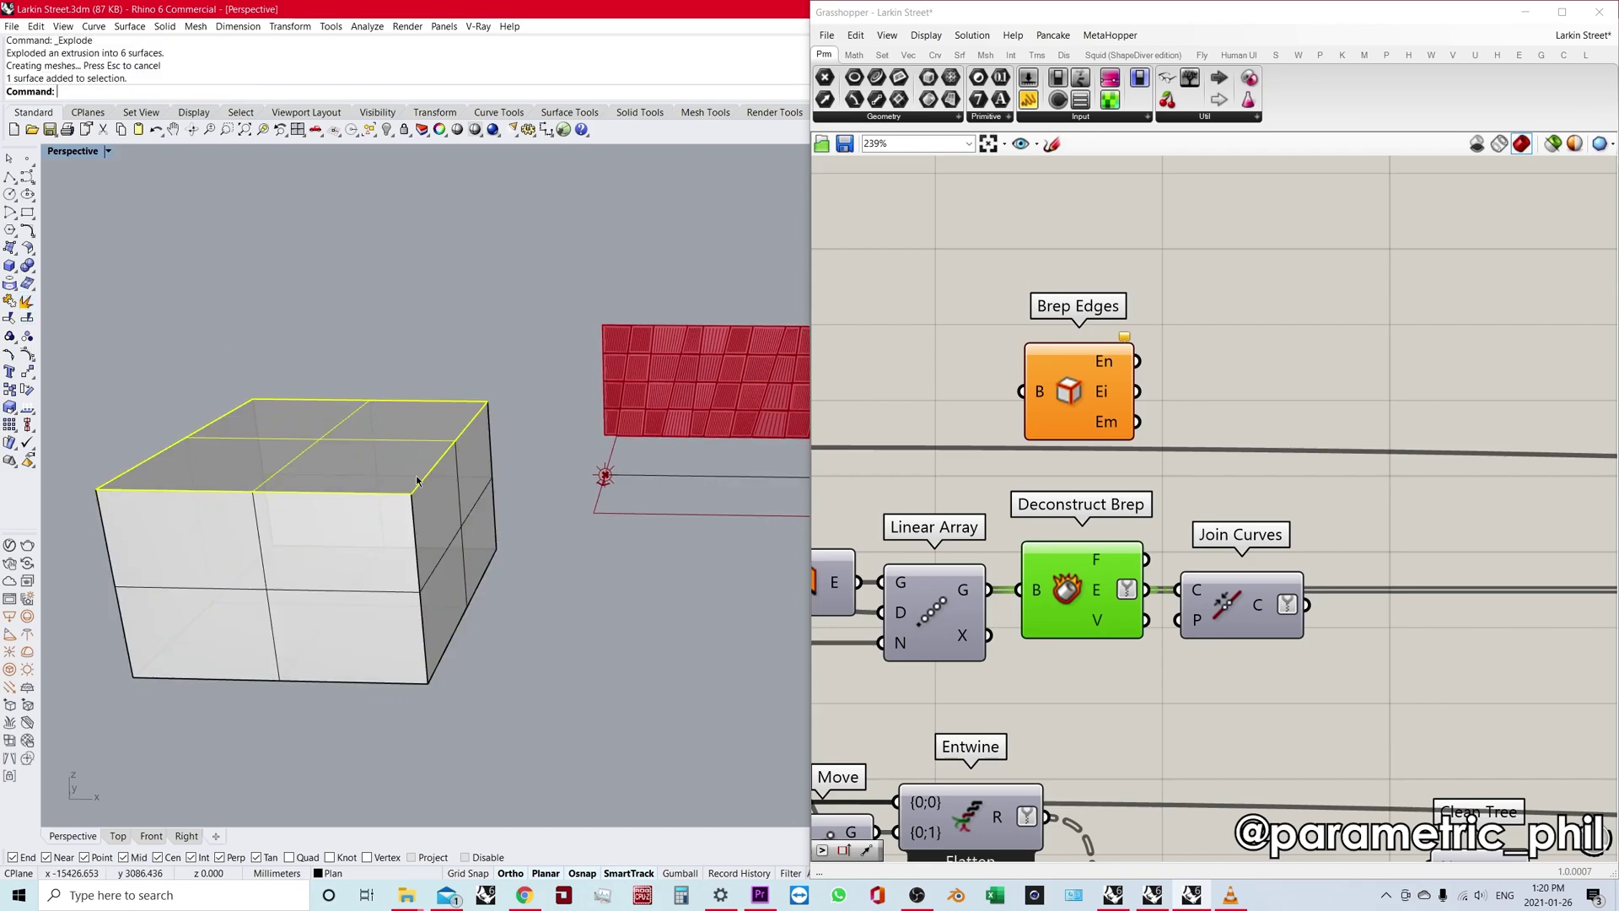
{"action": "left_click", "coordinate": [452, 517]}
{"action": "left_click", "coordinate": [365, 600]}
{"action": "left_click", "coordinate": [476, 590]}
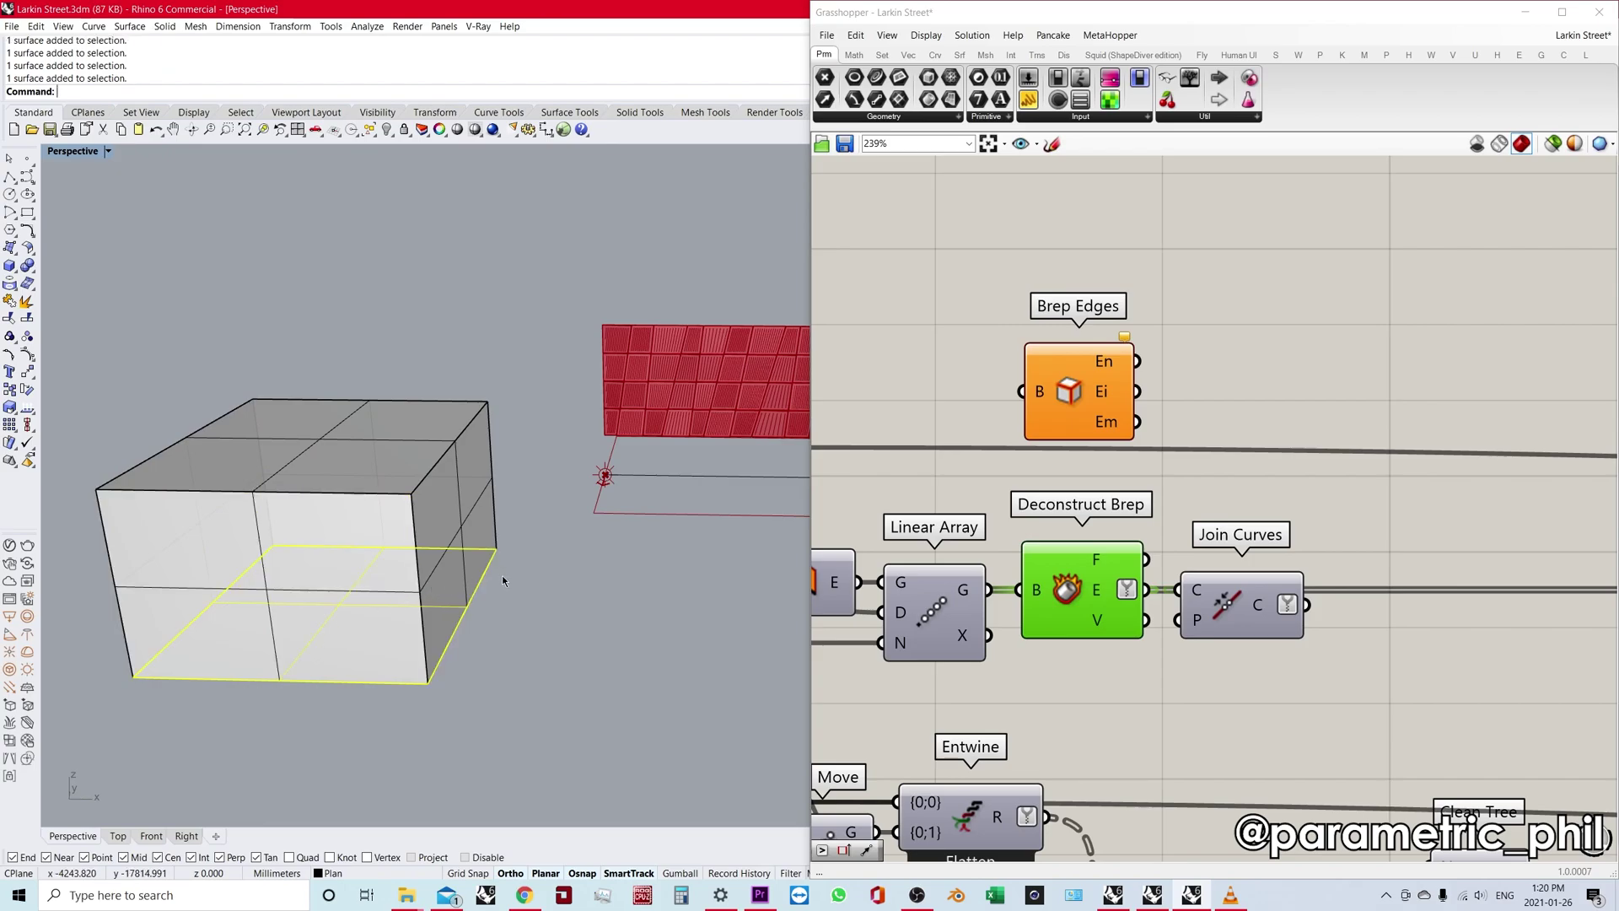
{"action": "left_click", "coordinate": [593, 648]}
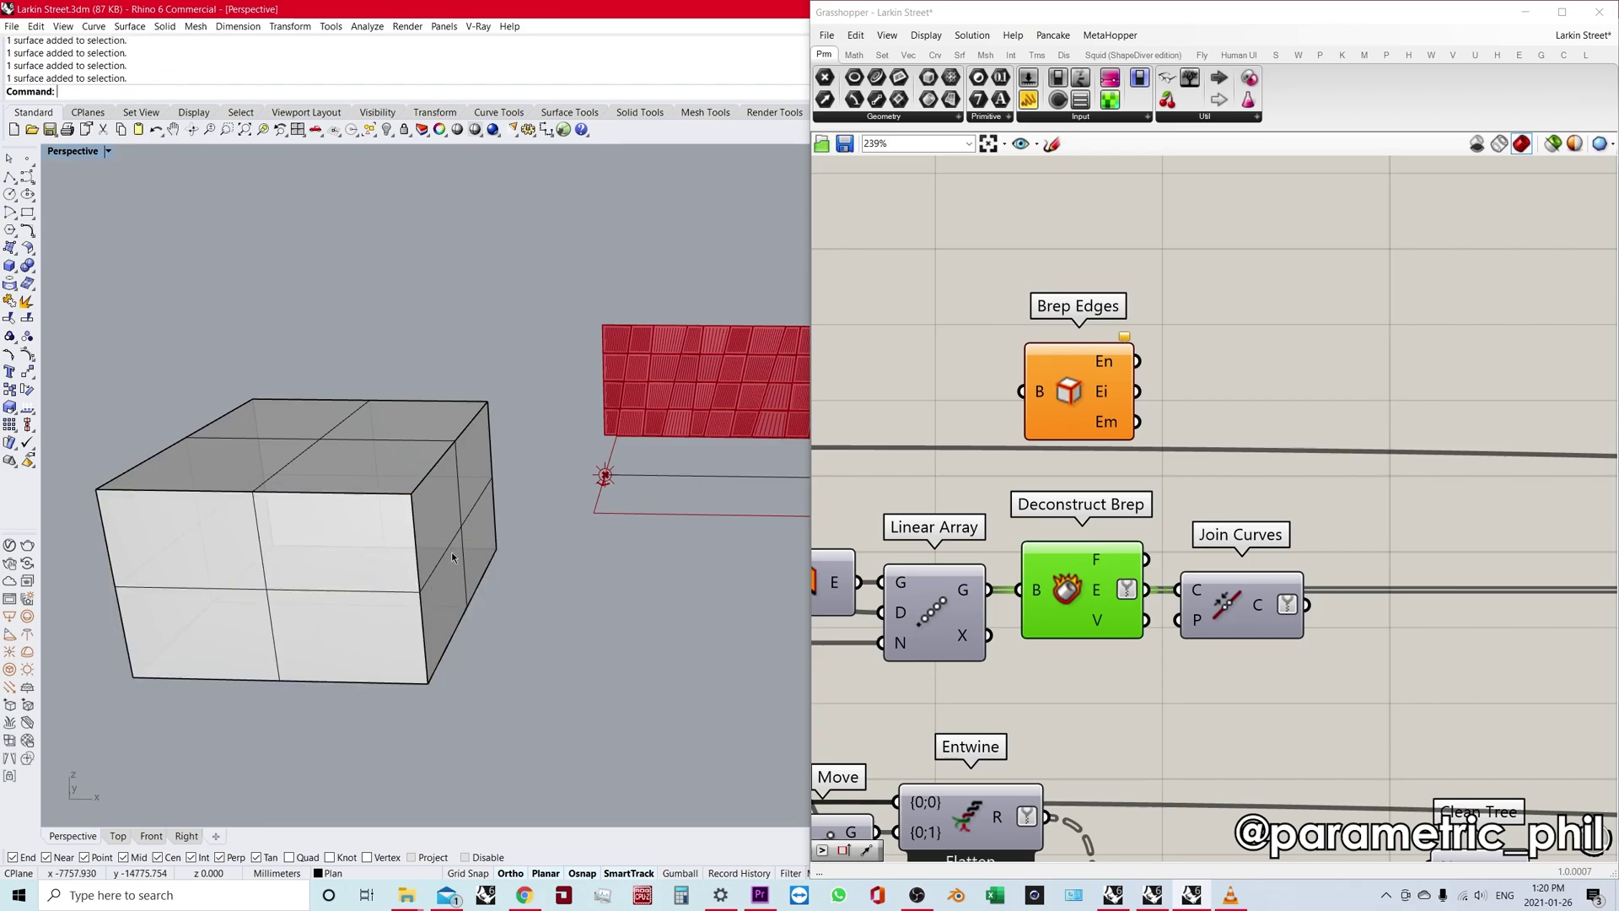
Delete all six surfaces of the exploded box.
{"action": "left_click", "coordinate": [463, 516]}
{"action": "left_click_drag", "start_coordinate": [494, 350], "coordinate": [140, 676]}
{"action": "key", "text": "Delete"}
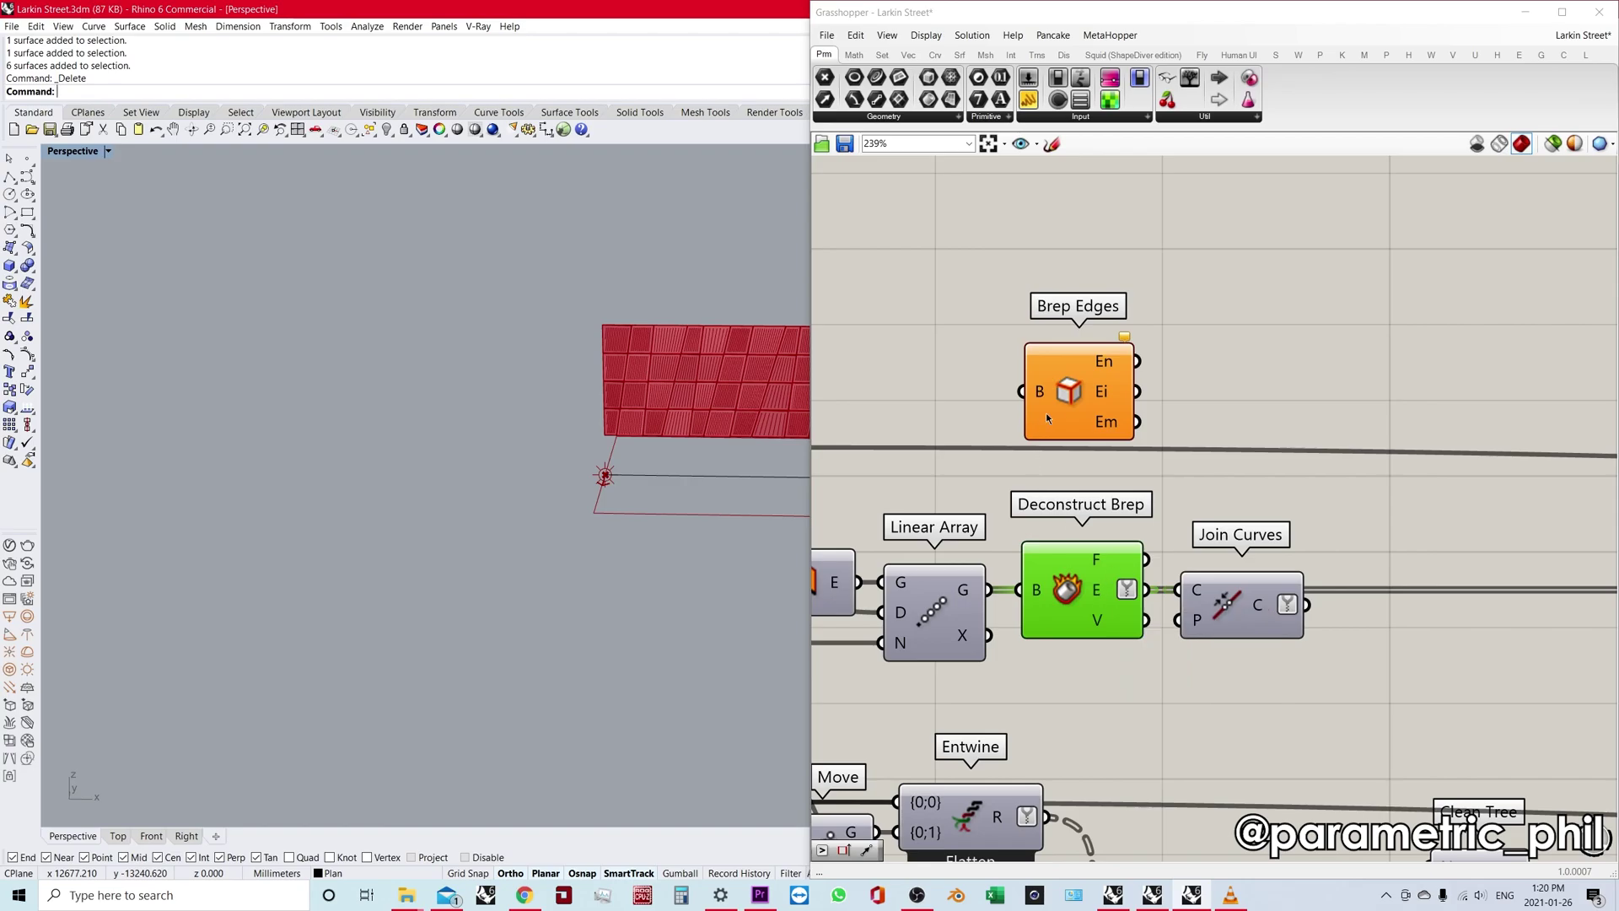
Inspect the Faces and Vertices outputs of Deconstruct Brep on the Grasshopper canvas, with Brep Edges placed close above it.
{"action": "left_click_drag", "start_coordinate": [1046, 417], "coordinate": [1042, 459]}
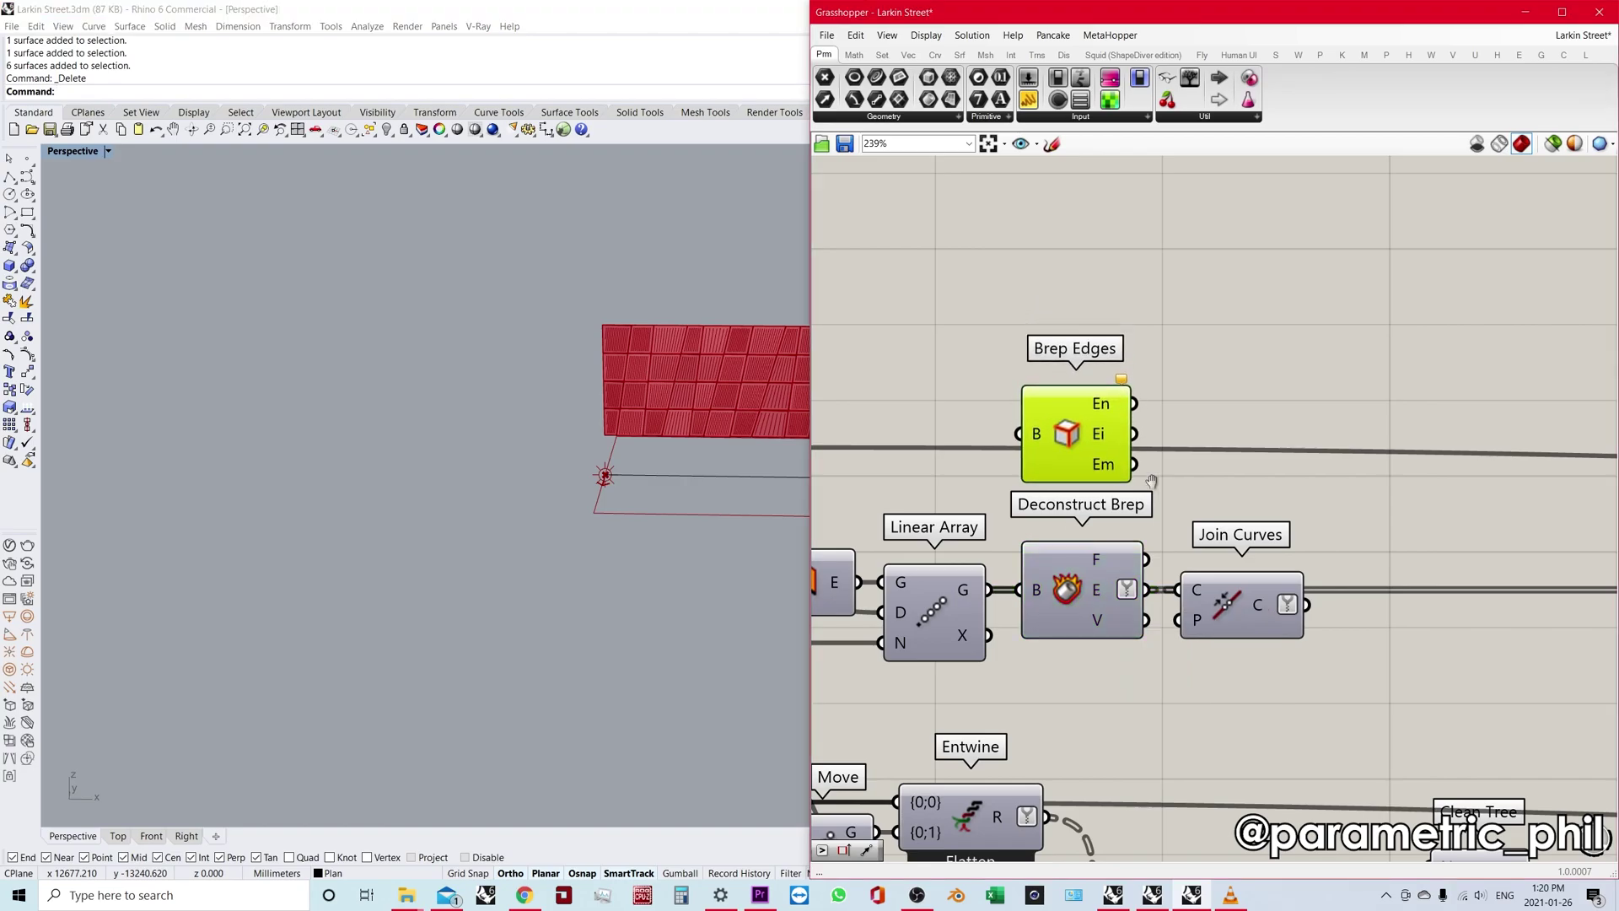
{"action": "left_click", "coordinate": [1186, 494]}
{"action": "mouse_move", "coordinate": [1152, 481]}
{"action": "right_mouse_down"}
{"action": "mouse_move", "coordinate": [1139, 460]}
{"action": "mouse_move", "coordinate": [1162, 490]}
{"action": "right_mouse_up"}
{"action": "mouse_move", "coordinate": [1061, 539]}
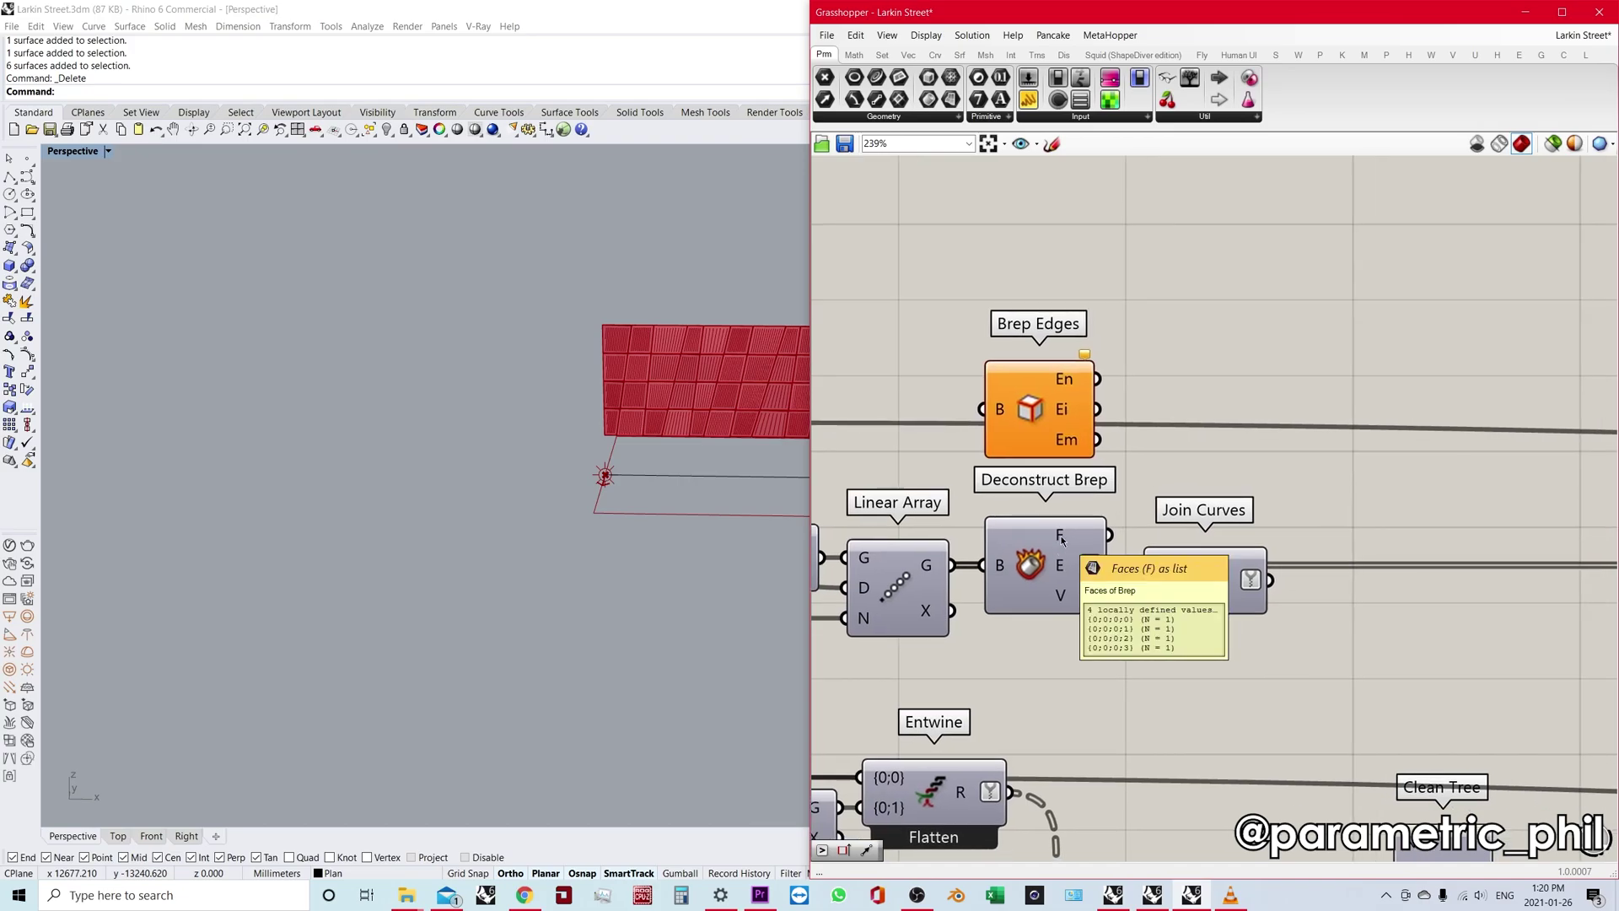
{"action": "mouse_move", "coordinate": [1061, 603]}
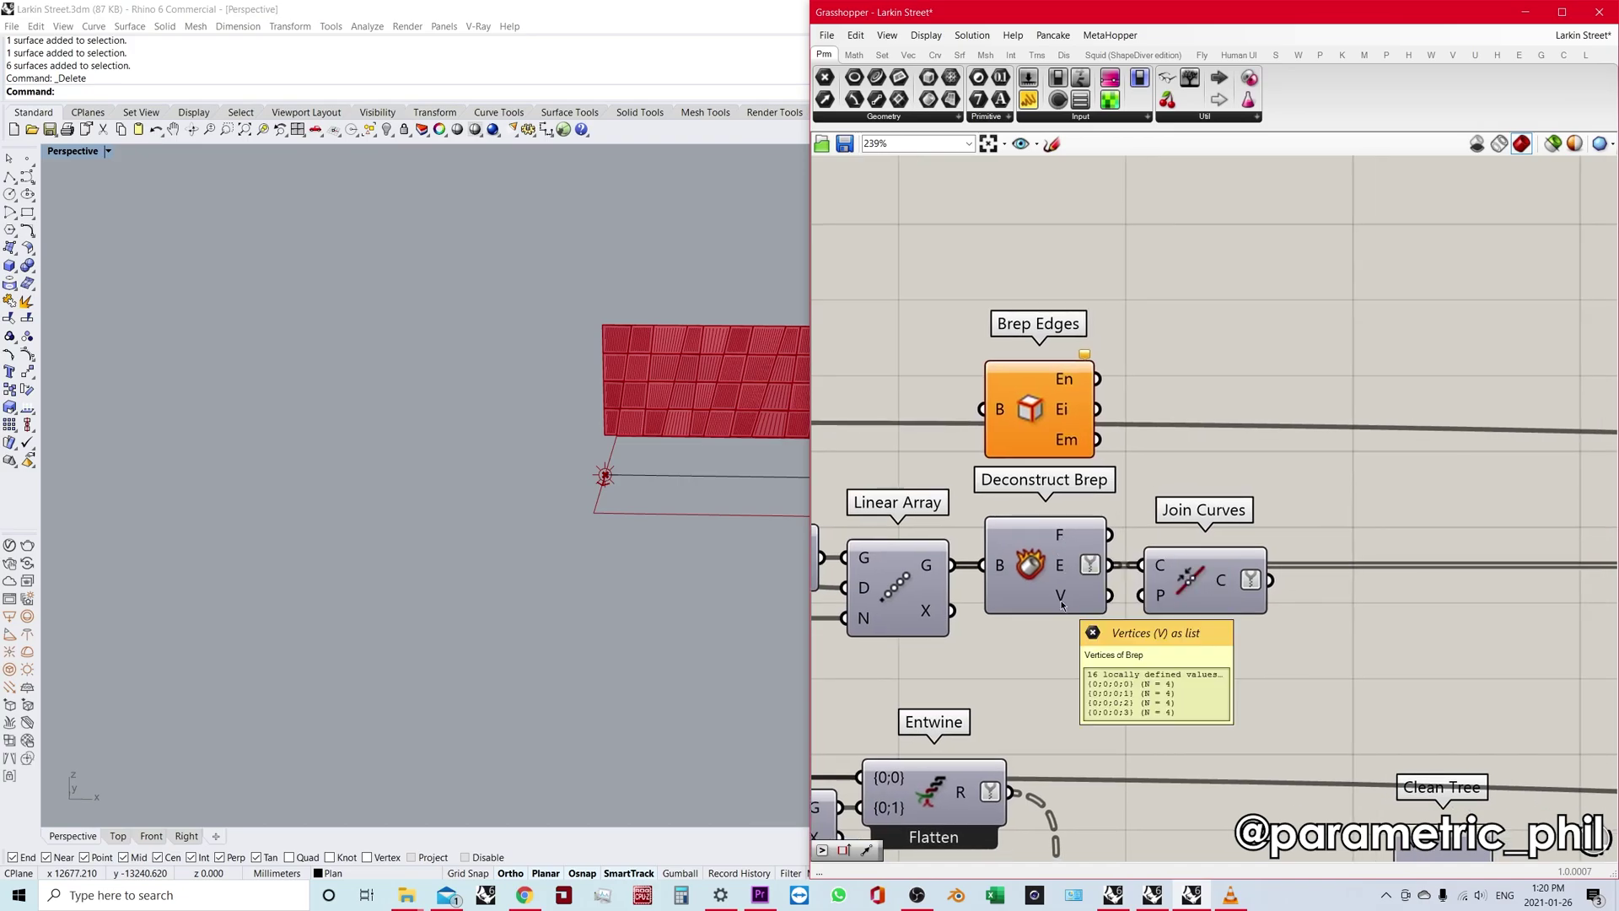
{"action": "left_click", "coordinate": [1048, 574]}
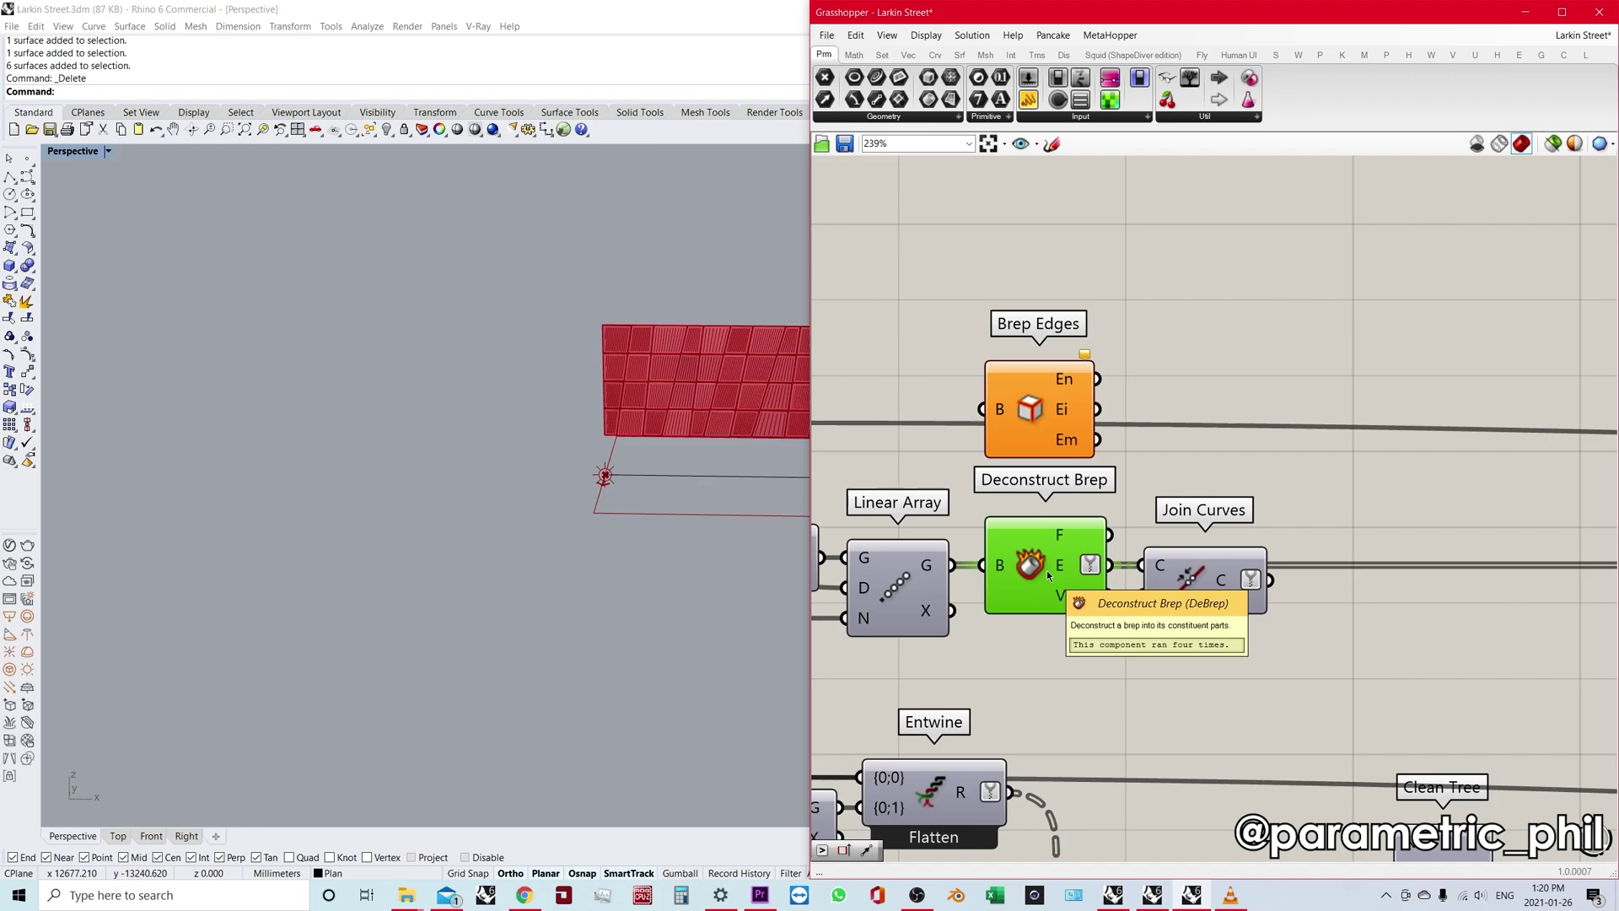
Move the Brep Edges component higher to leave more space above the Deconstruct Brep component.
{"action": "left_click_drag", "start_coordinate": [1039, 394], "coordinate": [1038, 364]}
{"action": "left_click", "coordinate": [1135, 346]}
{"action": "left_click", "coordinate": [1039, 378]}
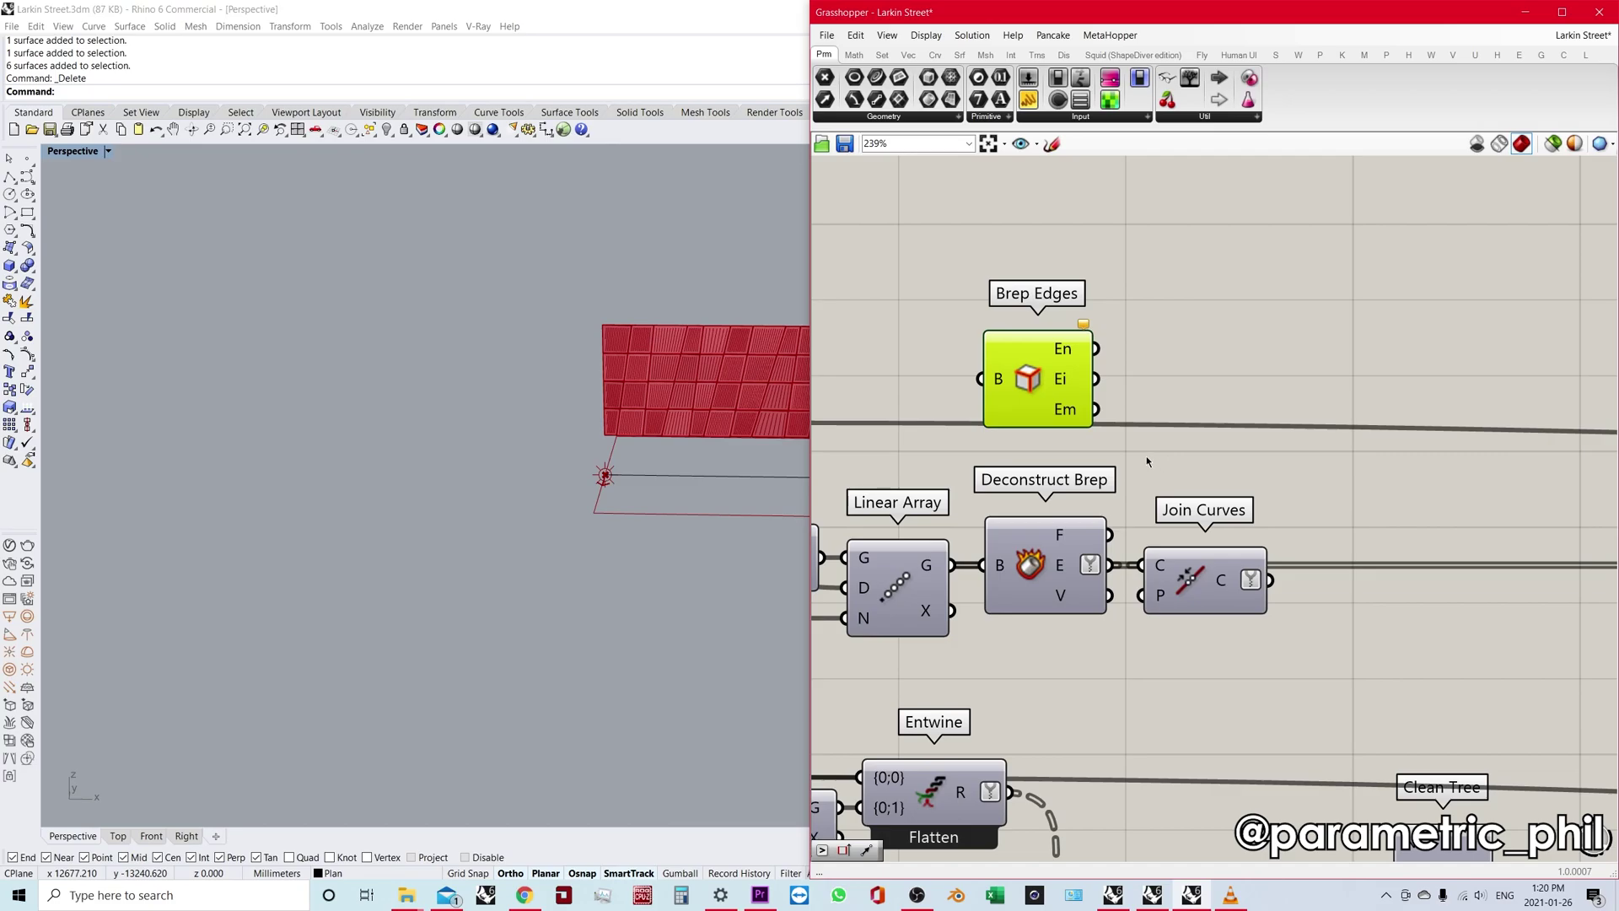
{"action": "left_click", "coordinate": [1037, 561]}
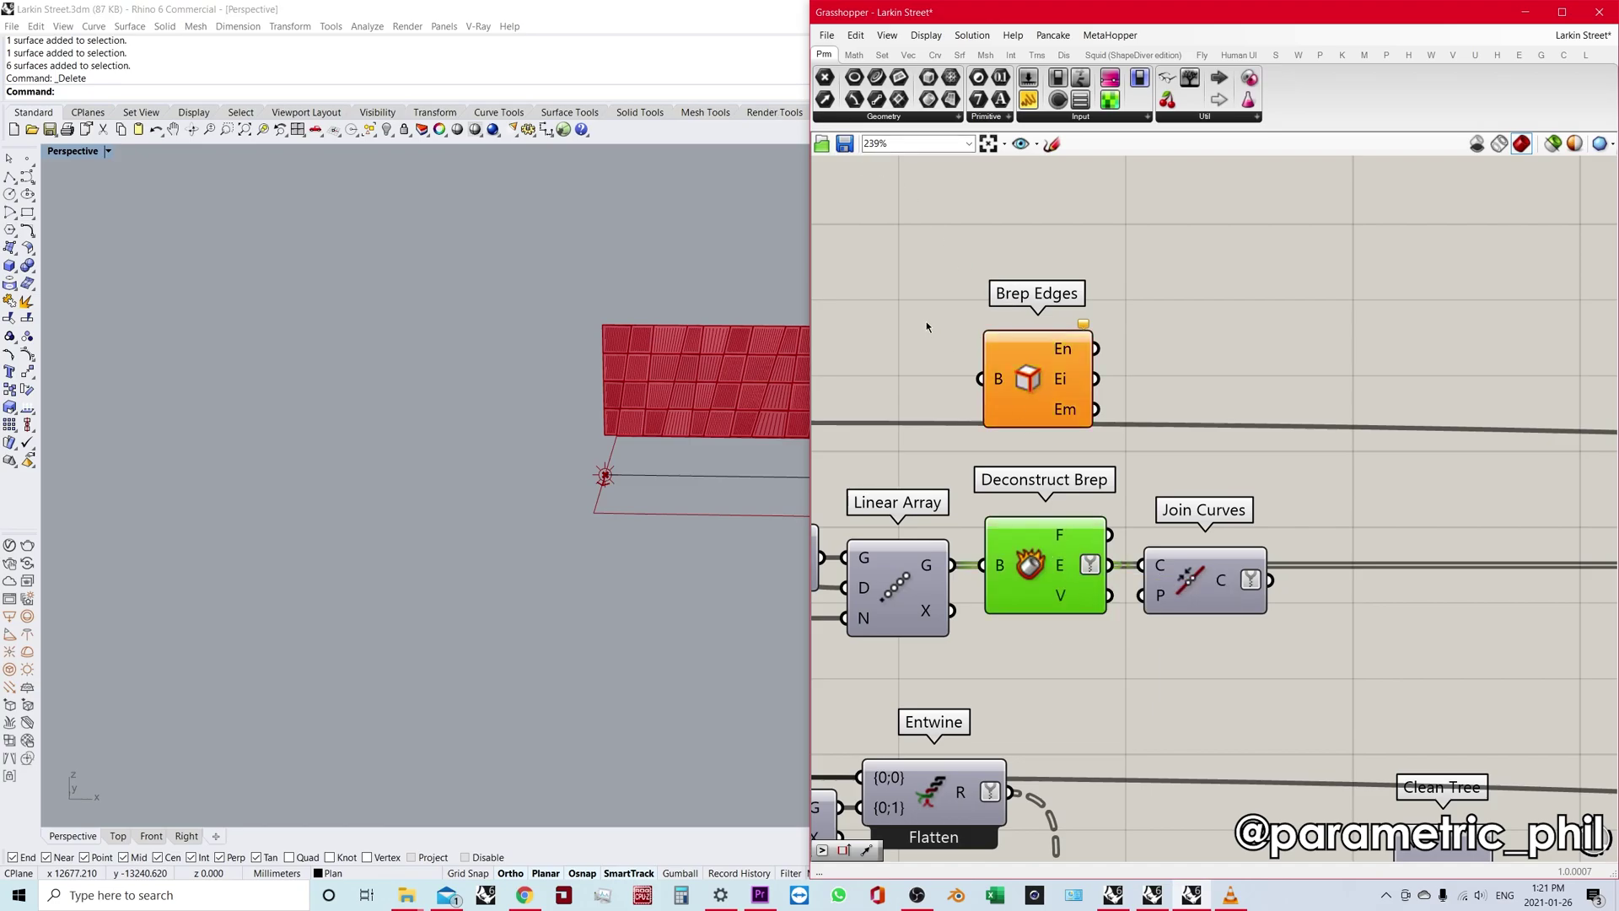
{"action": "right_click_drag", "start_coordinate": [1144, 330], "coordinate": [1163, 316]}
{"action": "left_click_drag", "start_coordinate": [1062, 352], "coordinate": [1063, 335]}
{"action": "left_click", "coordinate": [976, 336]}
{"action": "left_click", "coordinate": [1074, 569]}
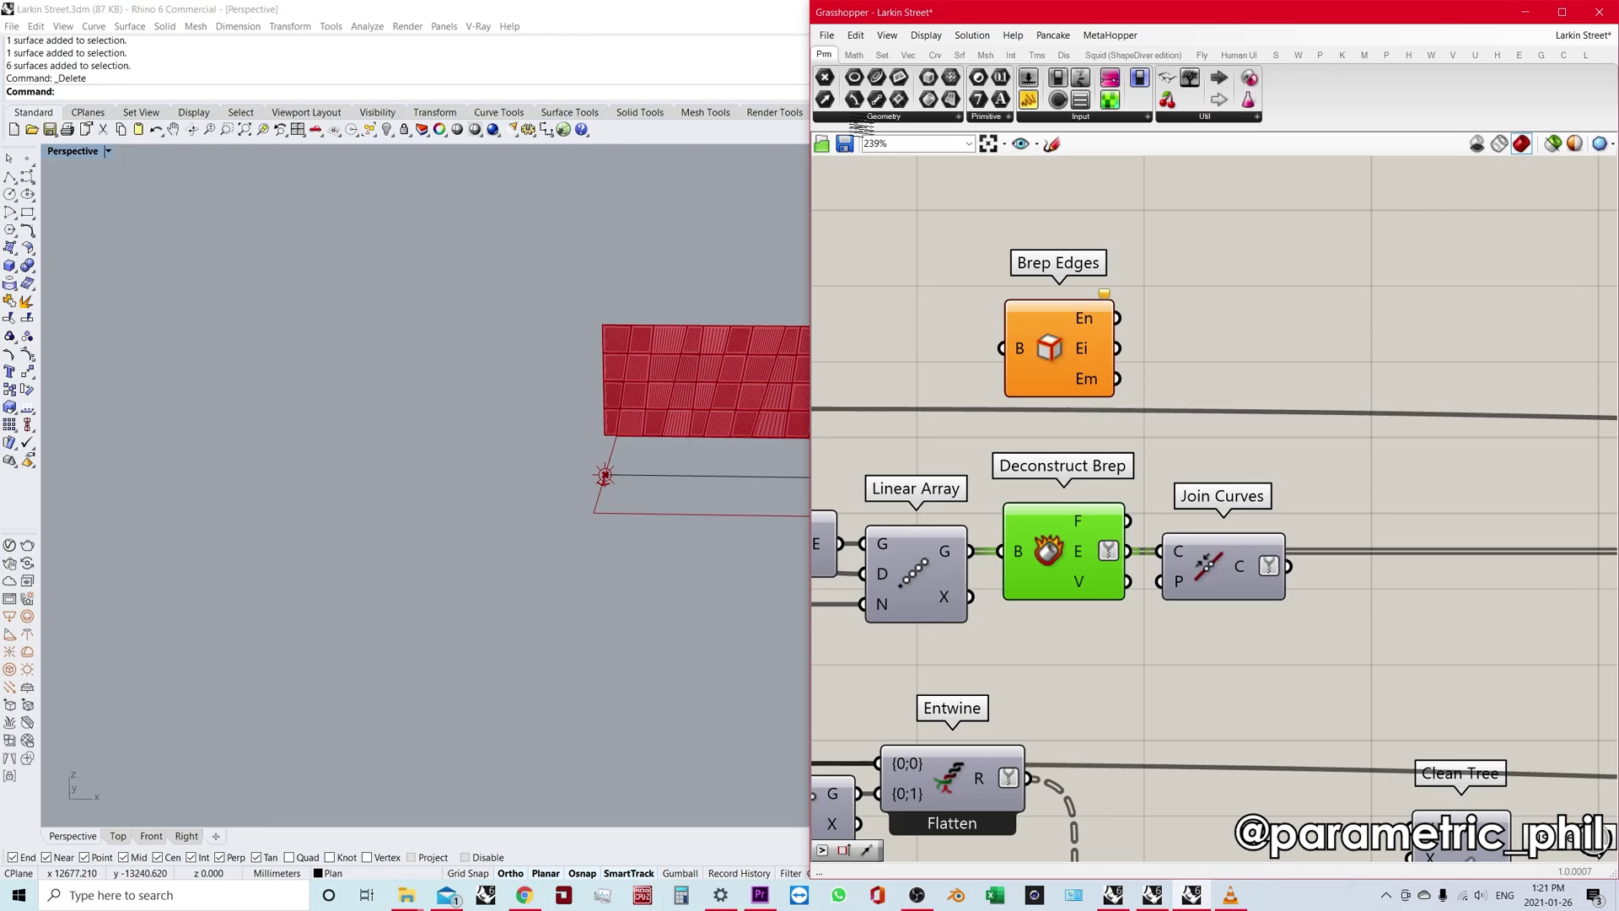
View the Widgets page of the Grasshopper settings, moving the dialog clear of the components, and close it.
{"action": "left_click", "coordinate": [826, 35]}
{"action": "left_click", "coordinate": [895, 336]}
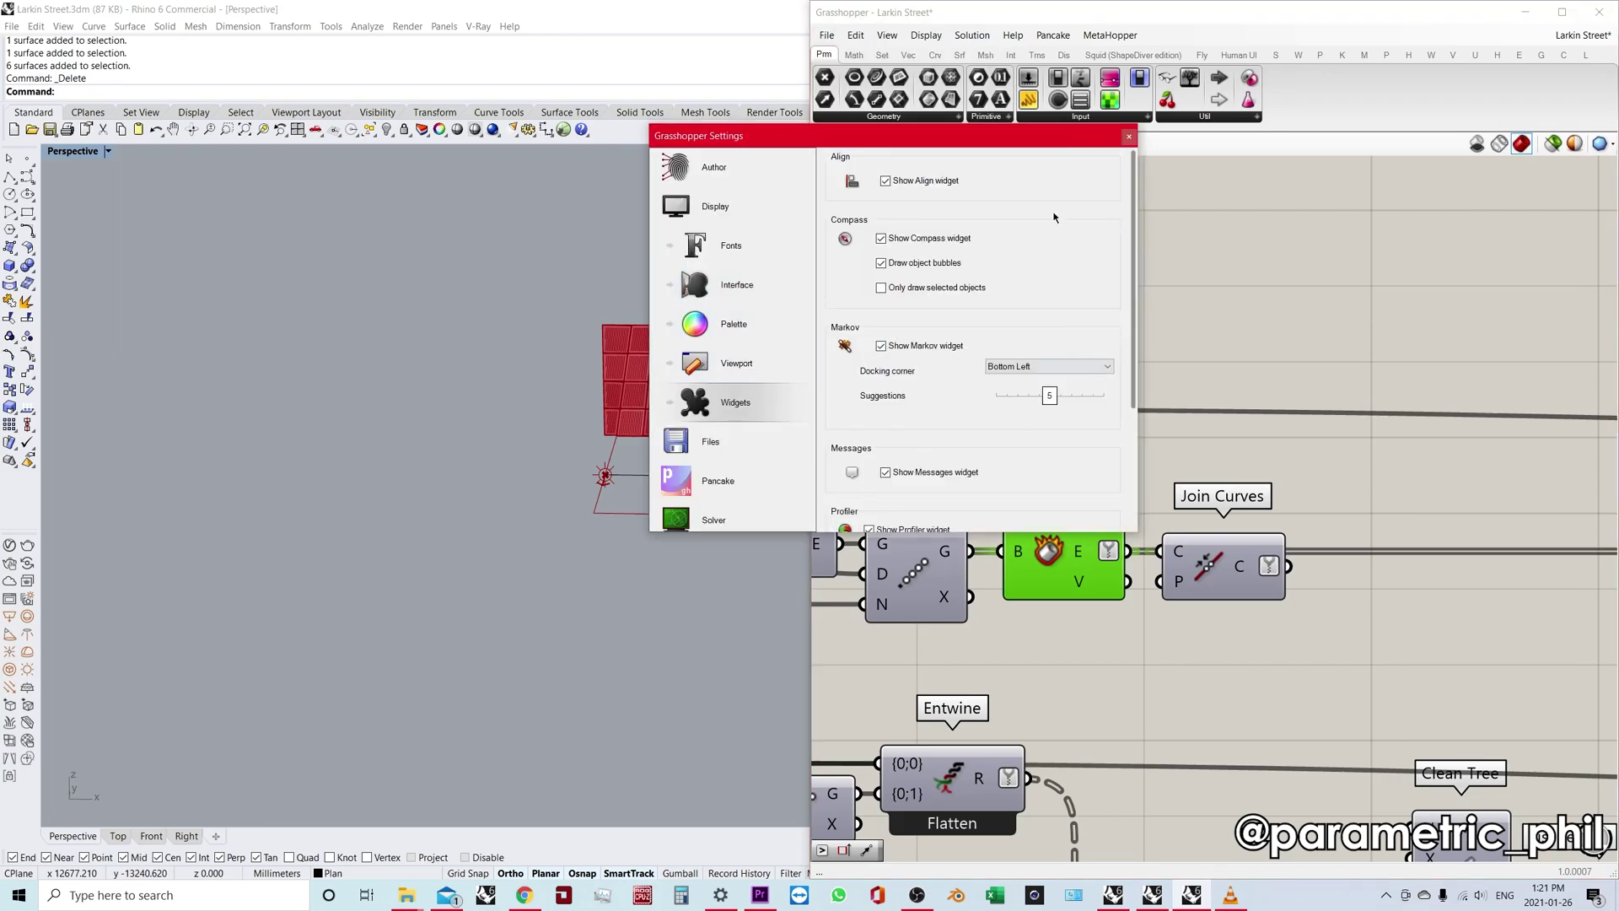
{"action": "left_click_drag", "start_coordinate": [1122, 140], "coordinate": [877, 102]}
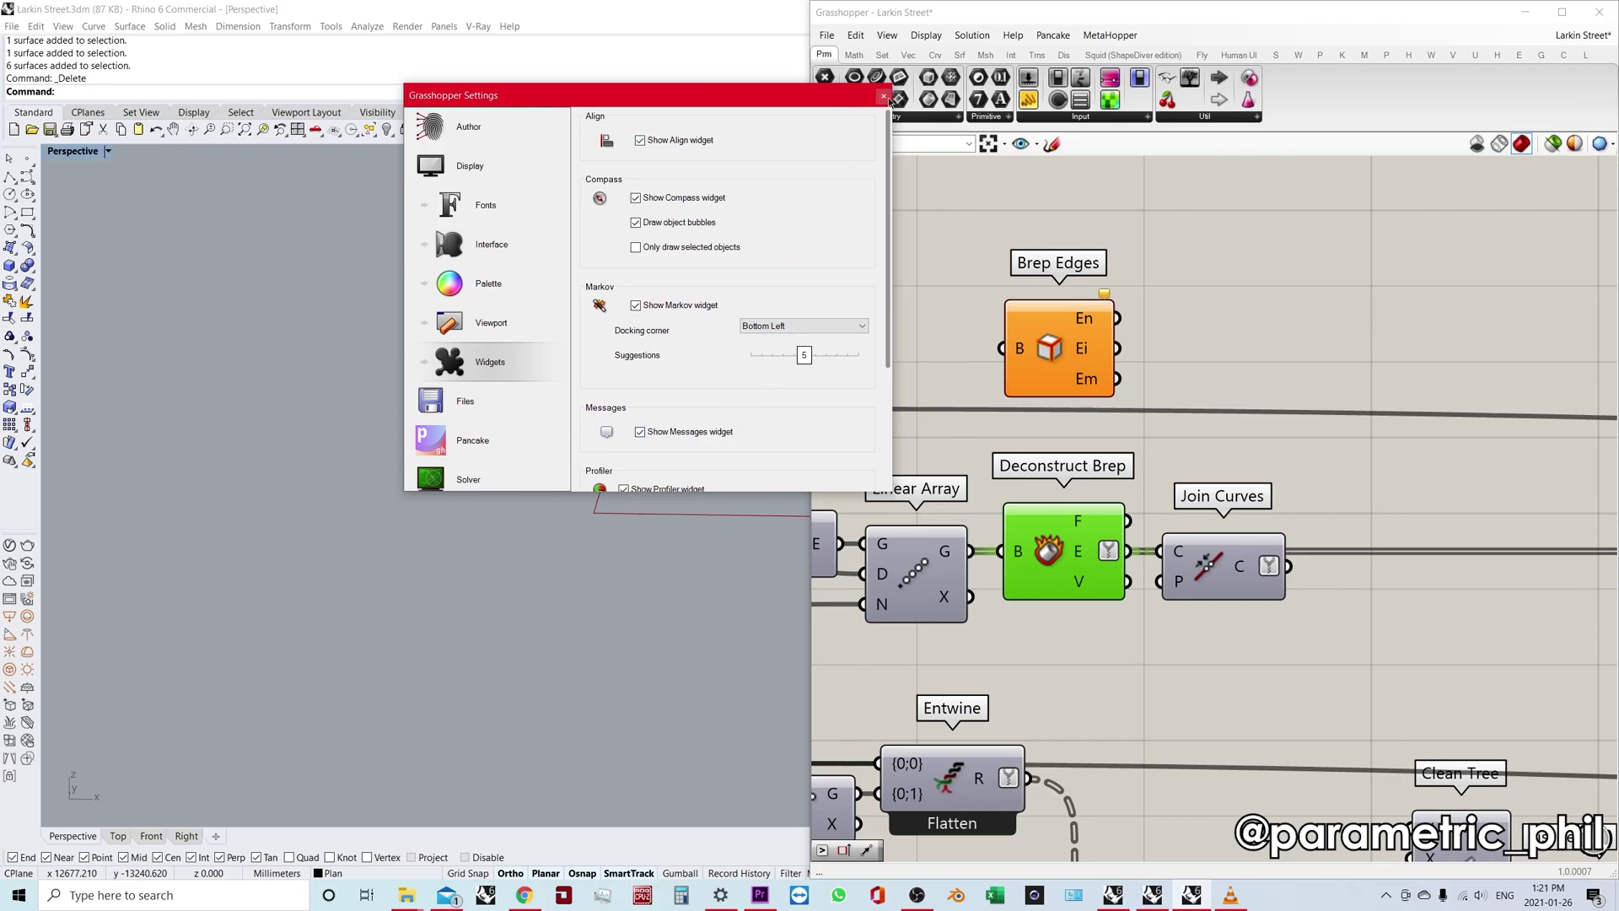
{"action": "left_click", "coordinate": [885, 97]}
Examine the Linear Array component feeding Deconstruct Brep and the facade panels in Rhino's Perspective viewport.
{"action": "right_click_drag", "start_coordinate": [980, 508], "coordinate": [1102, 457]}
{"action": "scroll", "coordinate": [1101, 460], "scroll_direction": "down", "scroll_amount": 3}
{"action": "scroll", "coordinate": [1137, 524], "scroll_direction": "up", "scroll_amount": 1}
{"action": "right_click_drag", "start_coordinate": [1171, 541], "coordinate": [1135, 514]}
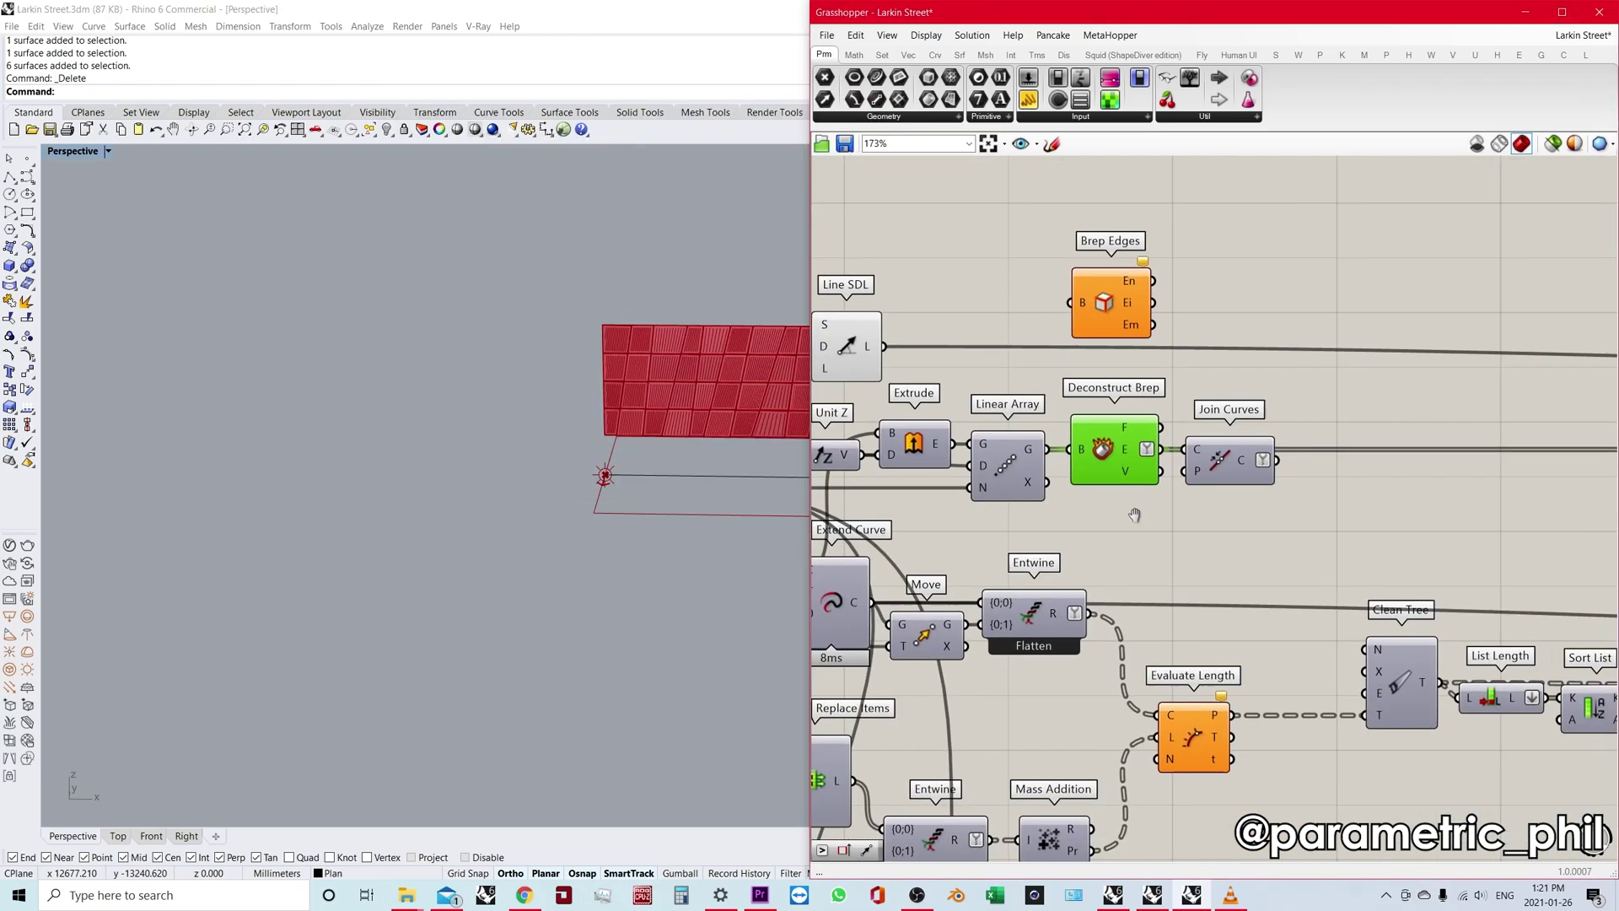
{"action": "scroll", "coordinate": [1051, 458], "scroll_direction": "up", "scroll_amount": 1}
{"action": "scroll", "coordinate": [1057, 463], "scroll_direction": "up", "scroll_amount": 2}
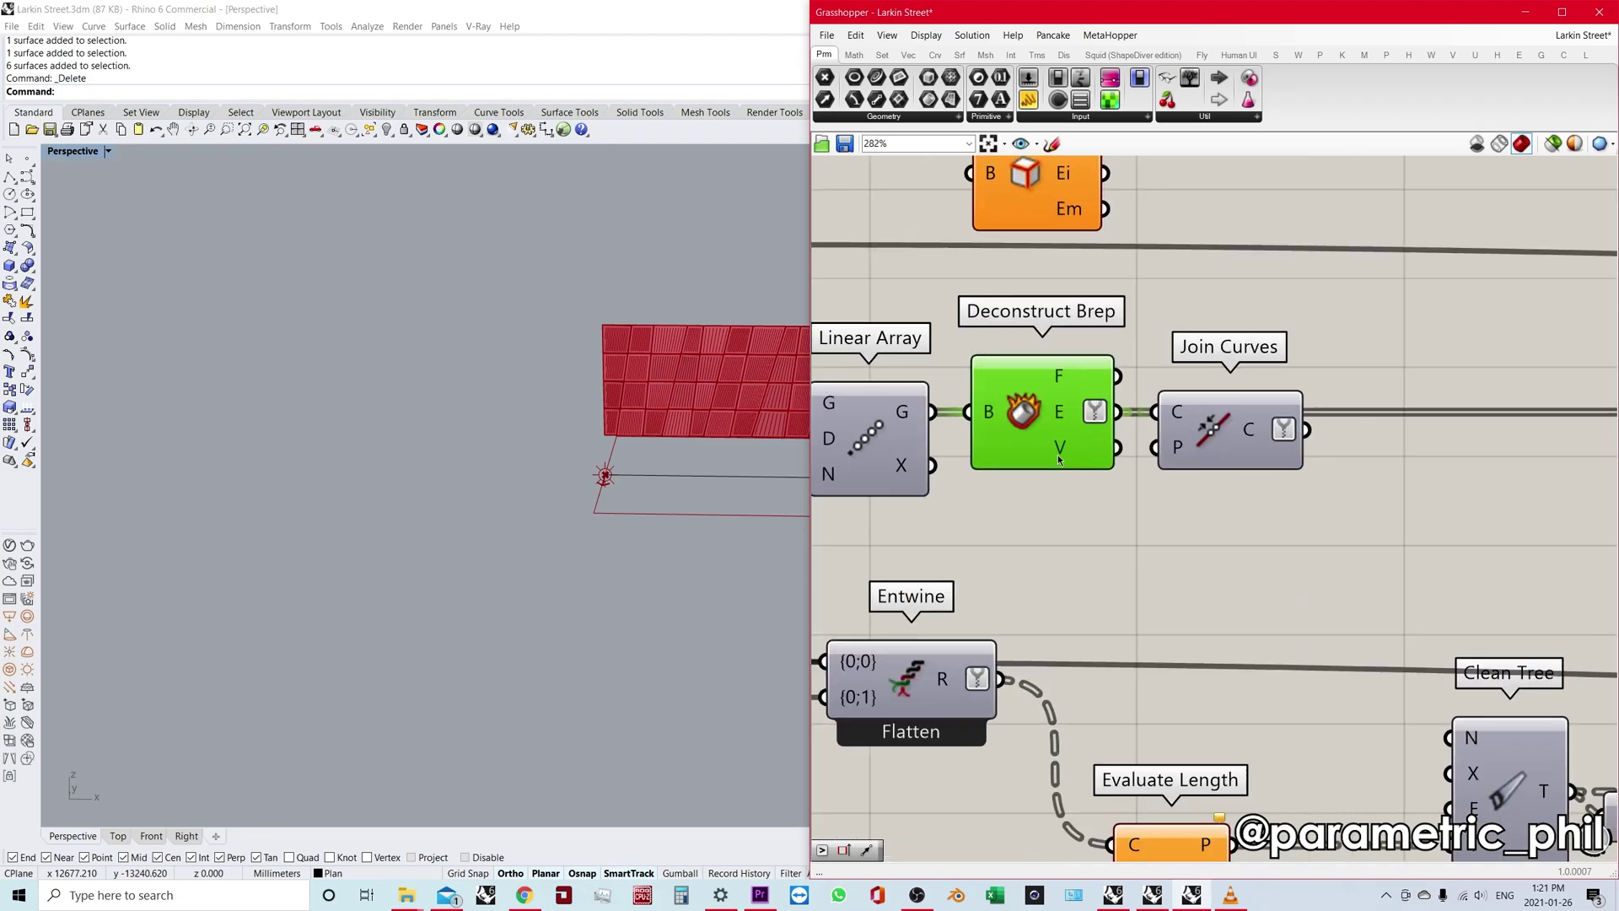
{"action": "right_click_drag", "start_coordinate": [374, 630], "coordinate": [495, 518]}
{"action": "left_click", "coordinate": [896, 594]}
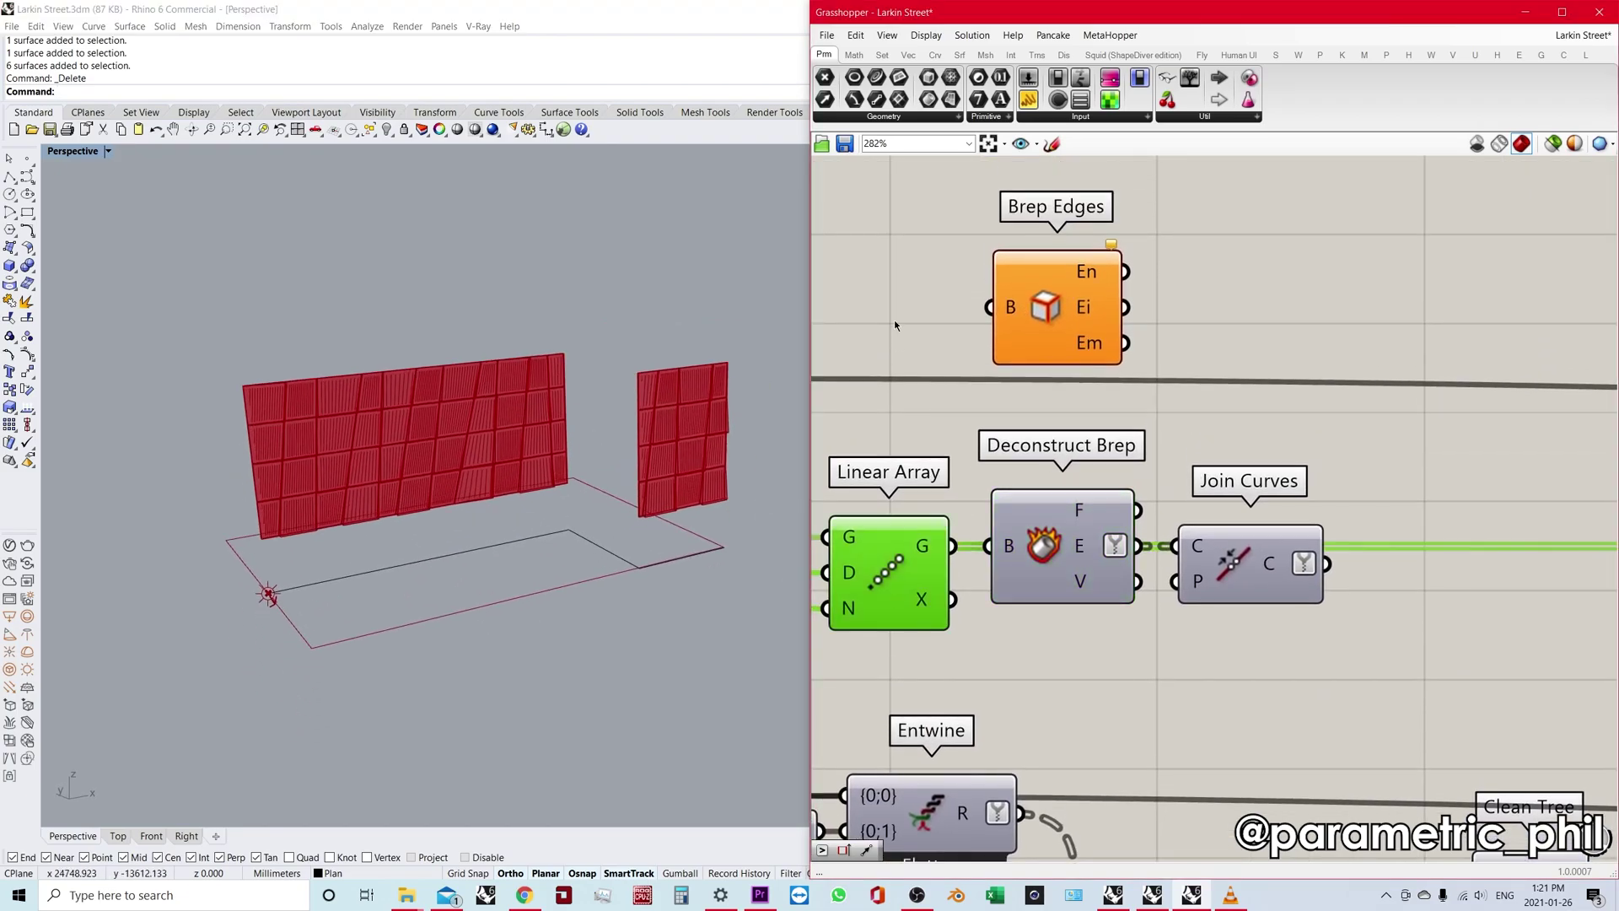
{"action": "middle_click", "coordinate": [896, 326]}
{"action": "left_click", "coordinate": [915, 331]}
{"action": "right_click_drag", "start_coordinate": [603, 438], "coordinate": [560, 468]}
{"action": "scroll", "coordinate": [559, 465], "scroll_direction": "up", "scroll_amount": 2}
{"action": "right_click_drag", "start_coordinate": [558, 459], "coordinate": [645, 430], "text": "shift"}
{"action": "left_click", "coordinate": [916, 432]}
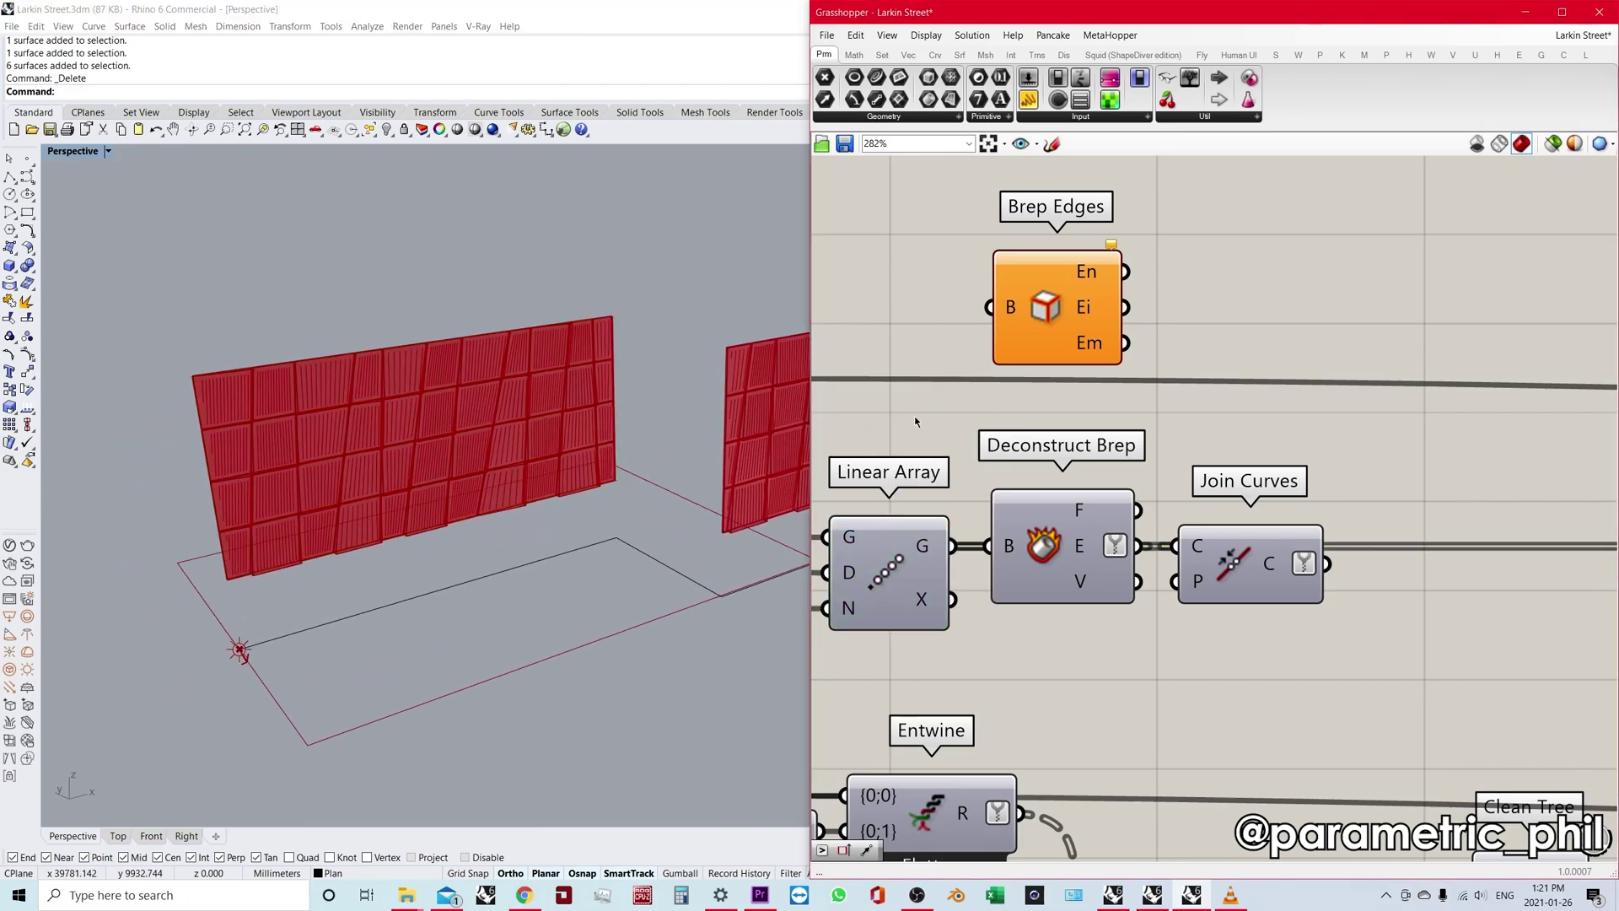
Compare the Deconstruct Brep and Brep Edges components by selecting each in turn and reading their descriptions.
{"action": "left_click", "coordinate": [1051, 546]}
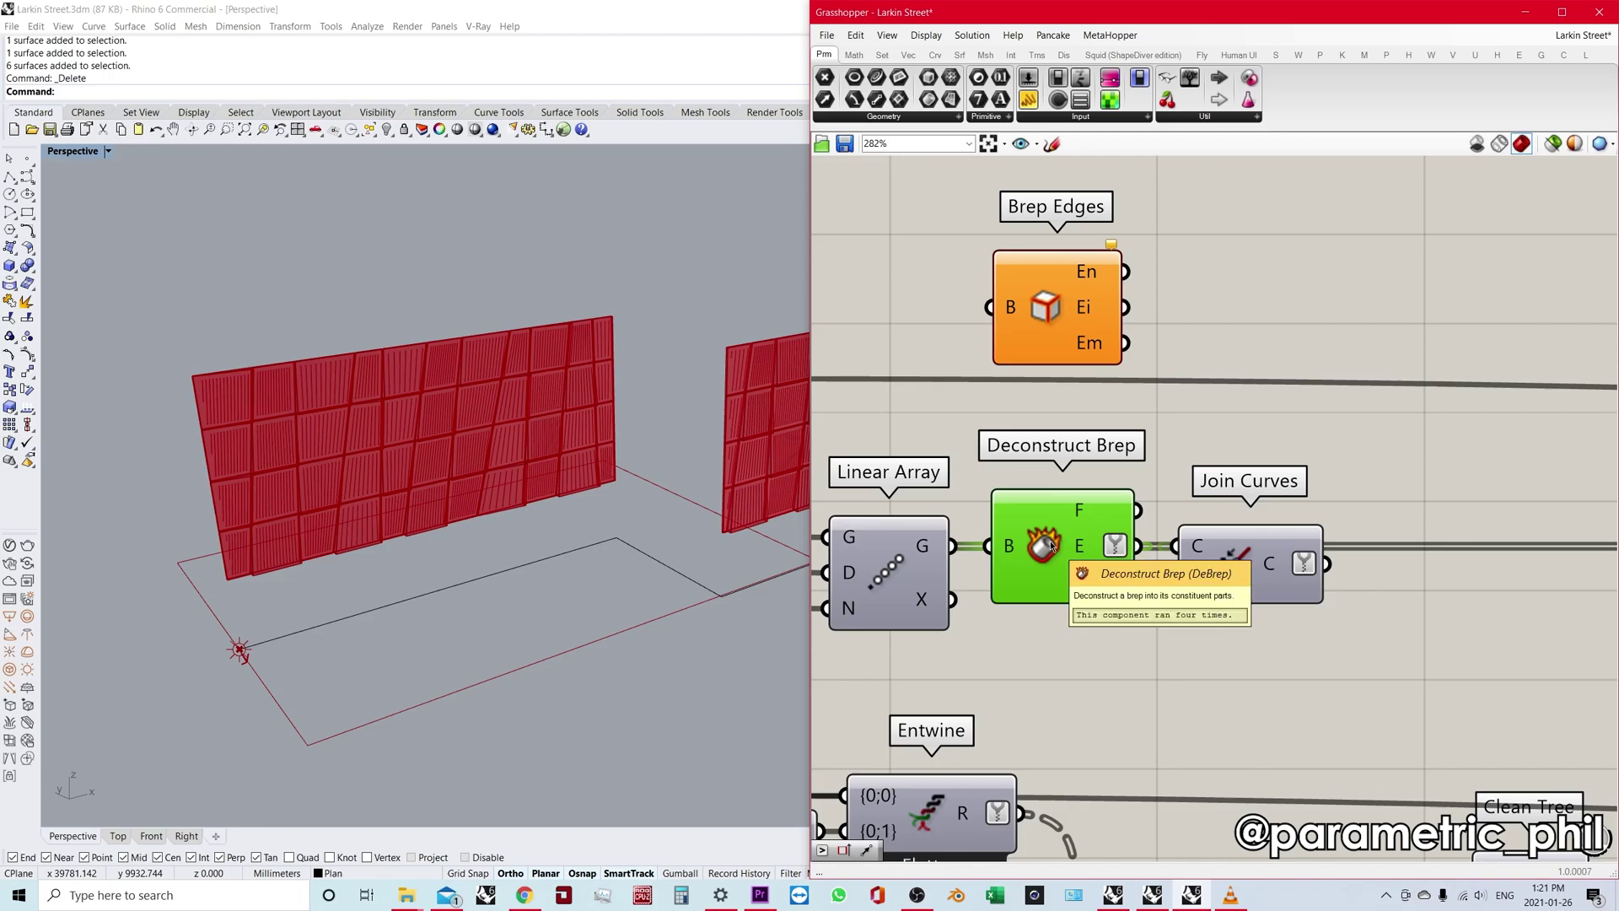
{"action": "left_click", "coordinate": [1048, 347]}
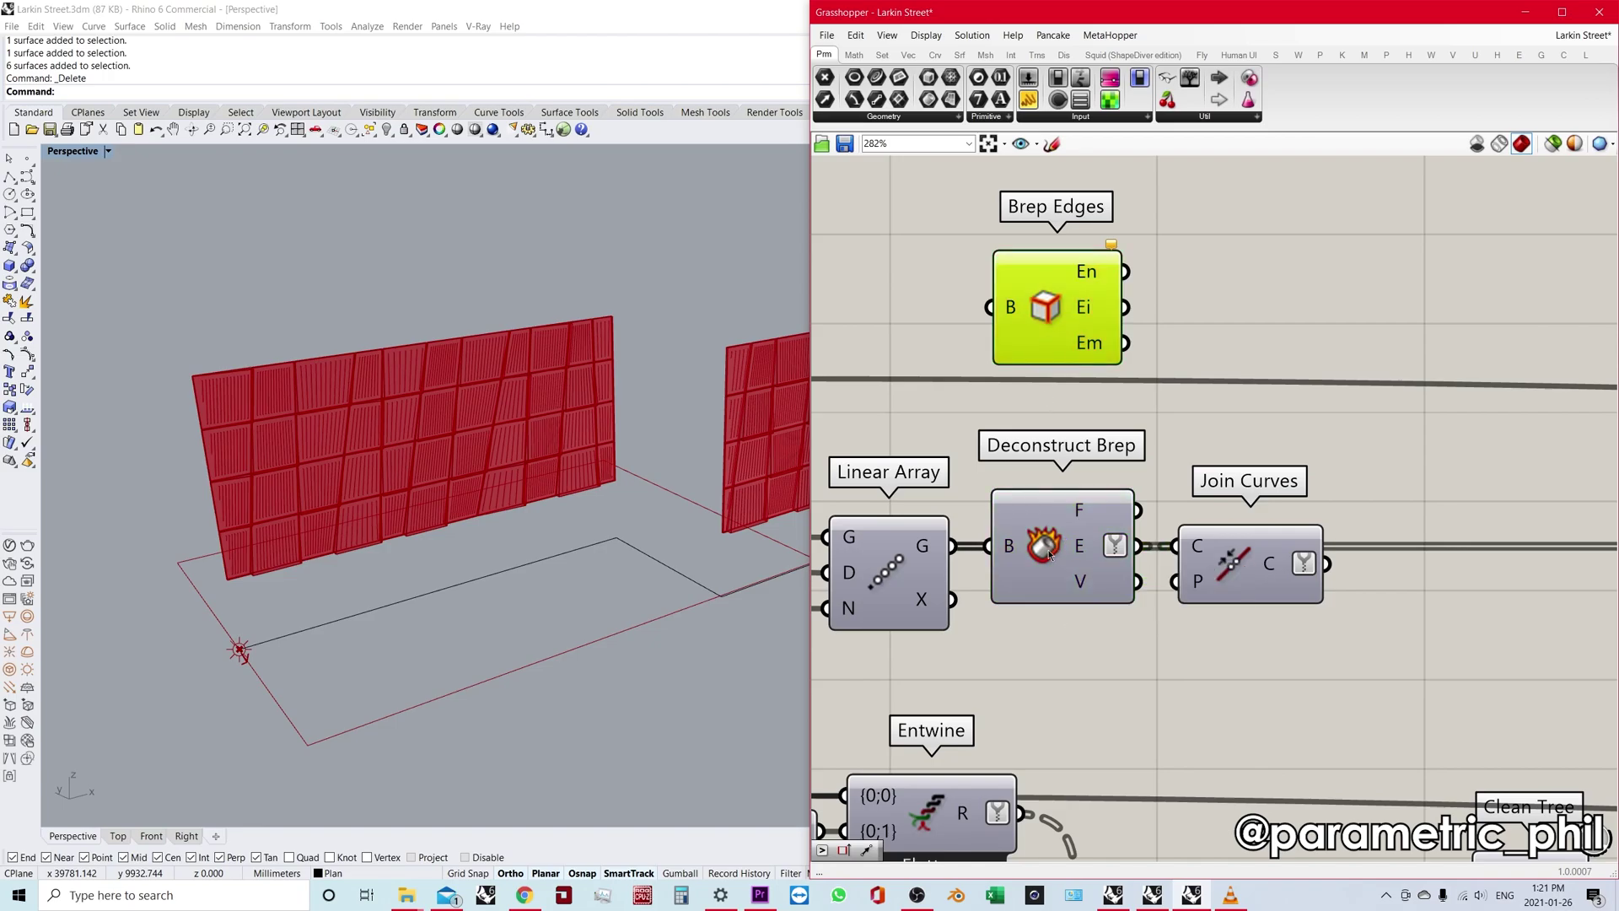
{"action": "left_click", "coordinate": [1048, 550]}
{"action": "right_click_drag", "start_coordinate": [1048, 549], "coordinate": [1071, 606]}
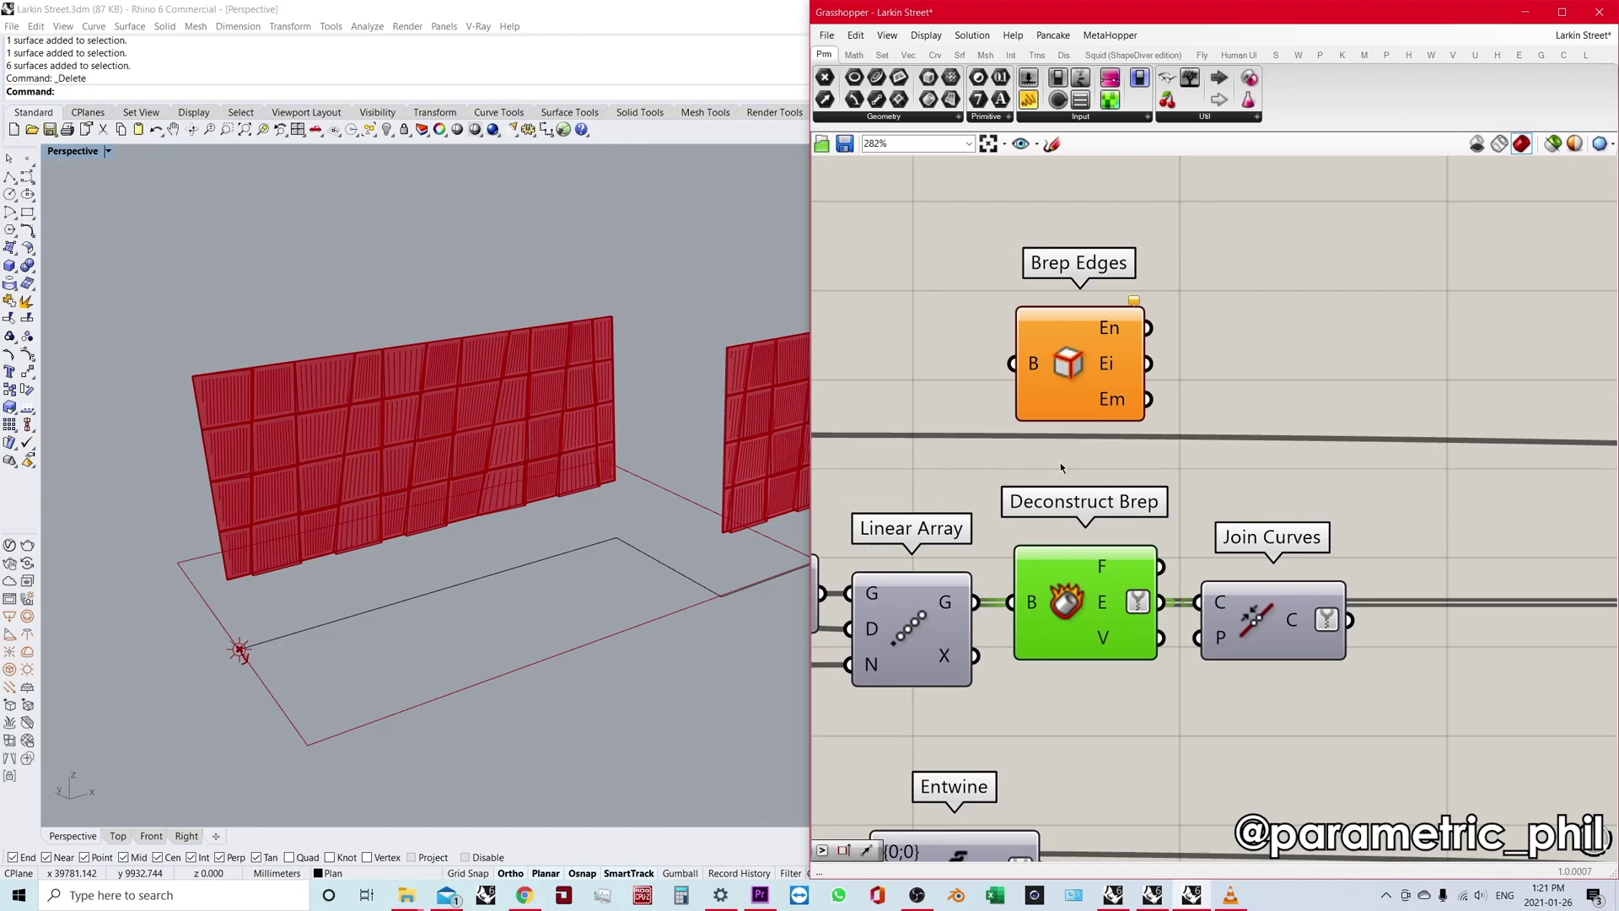
{"action": "left_click", "coordinate": [1100, 362]}
{"action": "left_click", "coordinate": [1069, 582]}
{"action": "right_click_drag", "start_coordinate": [1039, 466], "coordinate": [1044, 476]}
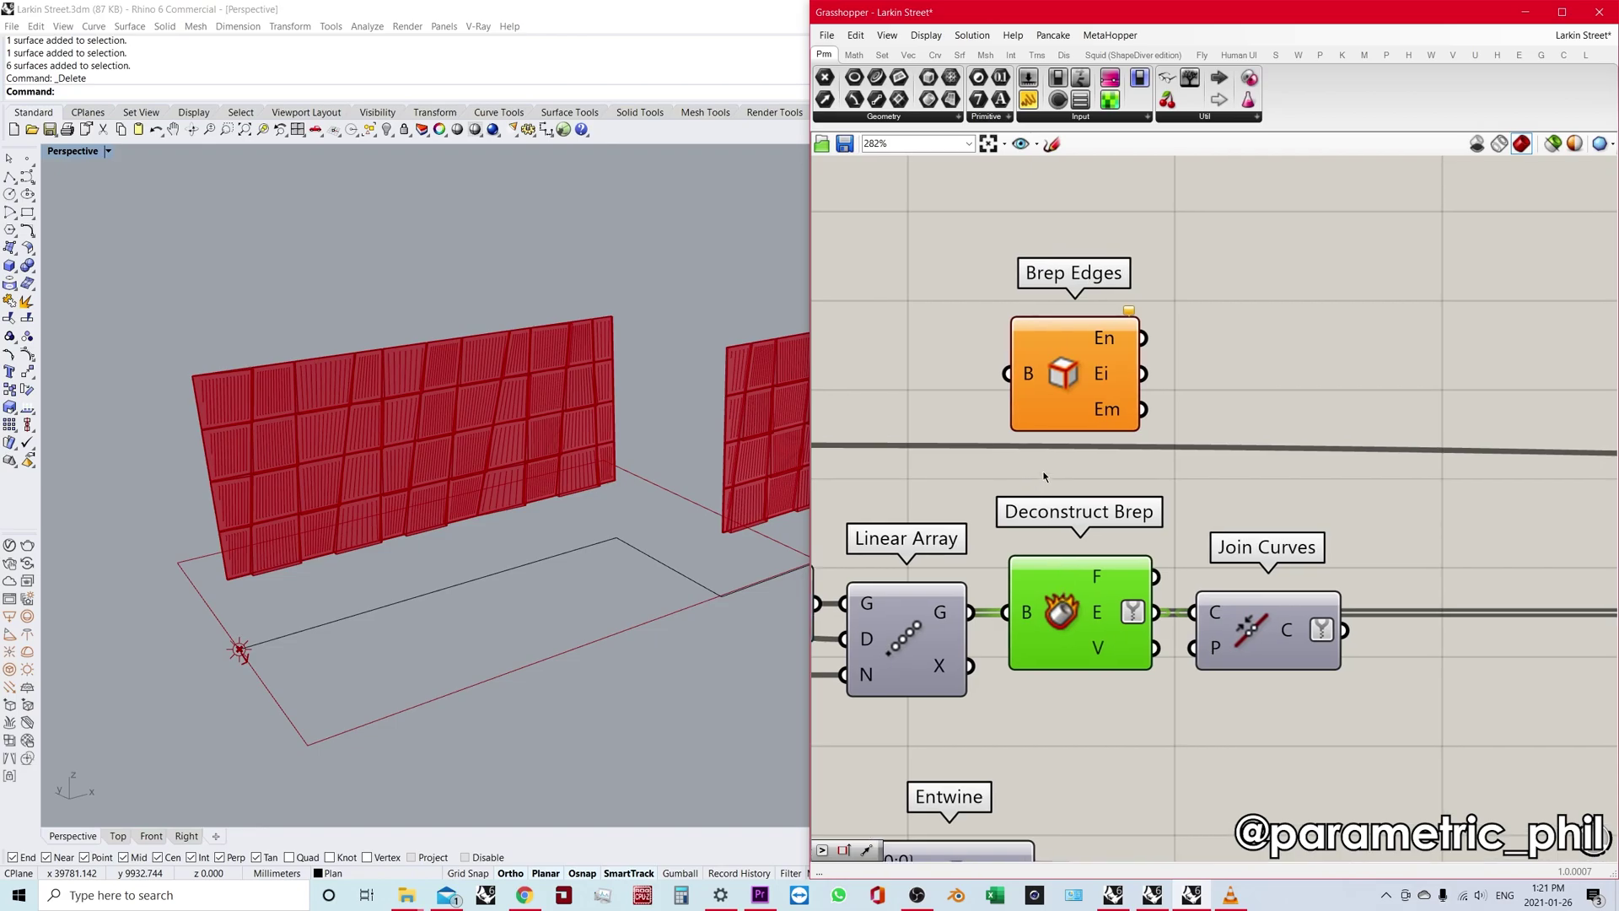
{"action": "left_click", "coordinate": [1043, 476]}
{"action": "left_click_drag", "start_coordinate": [1092, 403], "coordinate": [1097, 405]}
{"action": "right_click_drag", "start_coordinate": [1095, 497], "coordinate": [1076, 450]}
{"action": "left_click", "coordinate": [1054, 564]}
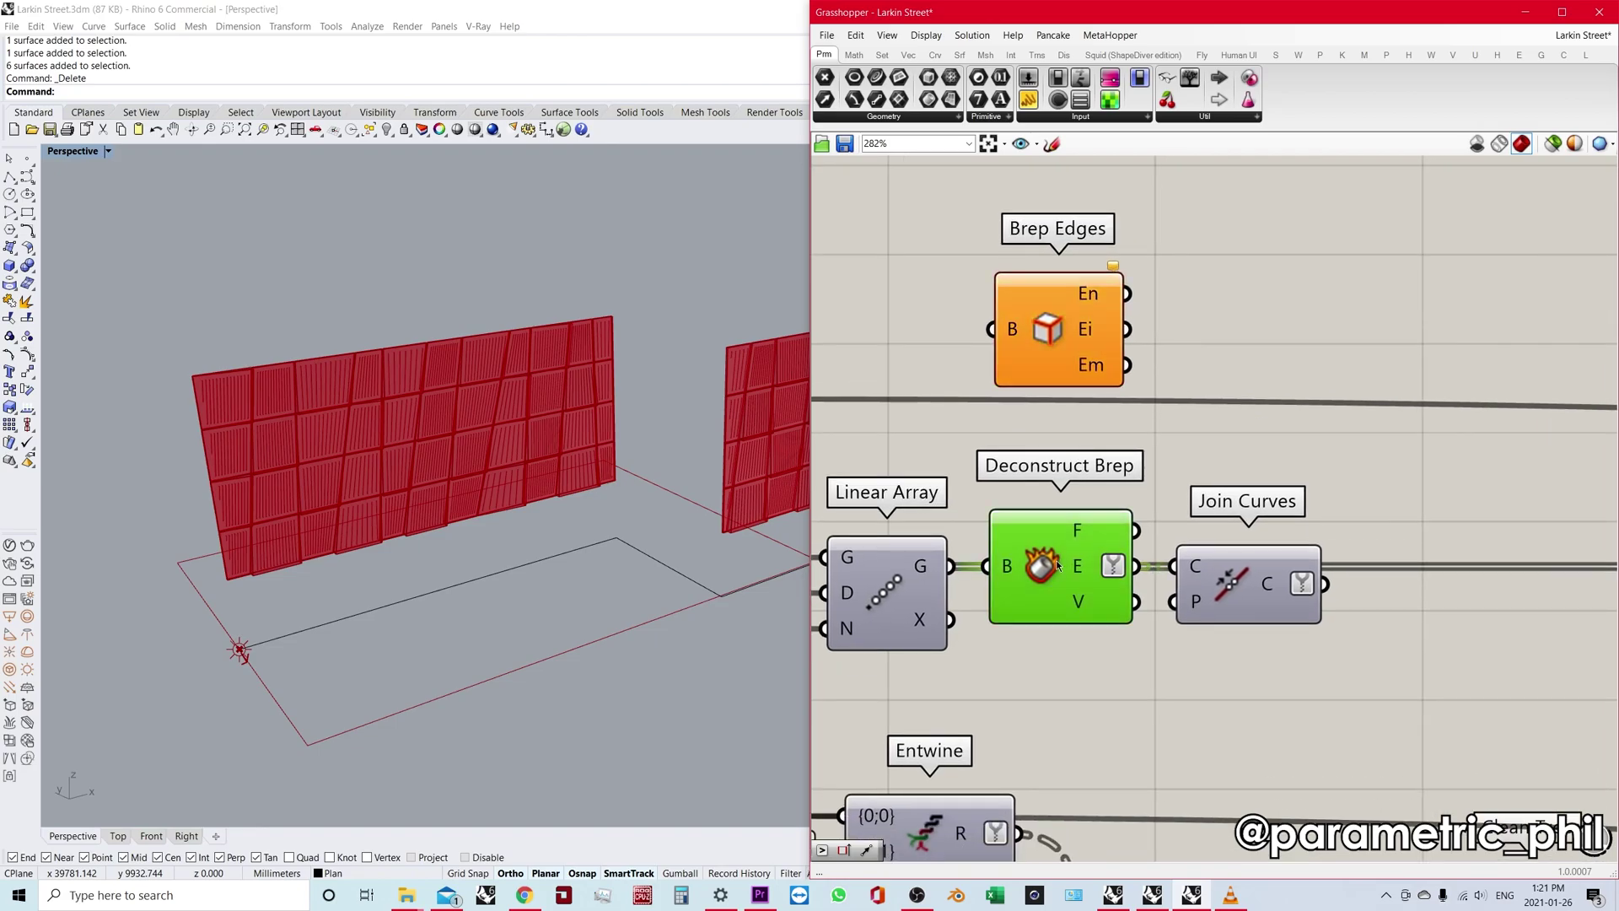
{"action": "mouse_move", "coordinate": [1075, 571]}
{"action": "left_click_drag", "start_coordinate": [1039, 357], "coordinate": [1036, 360]}
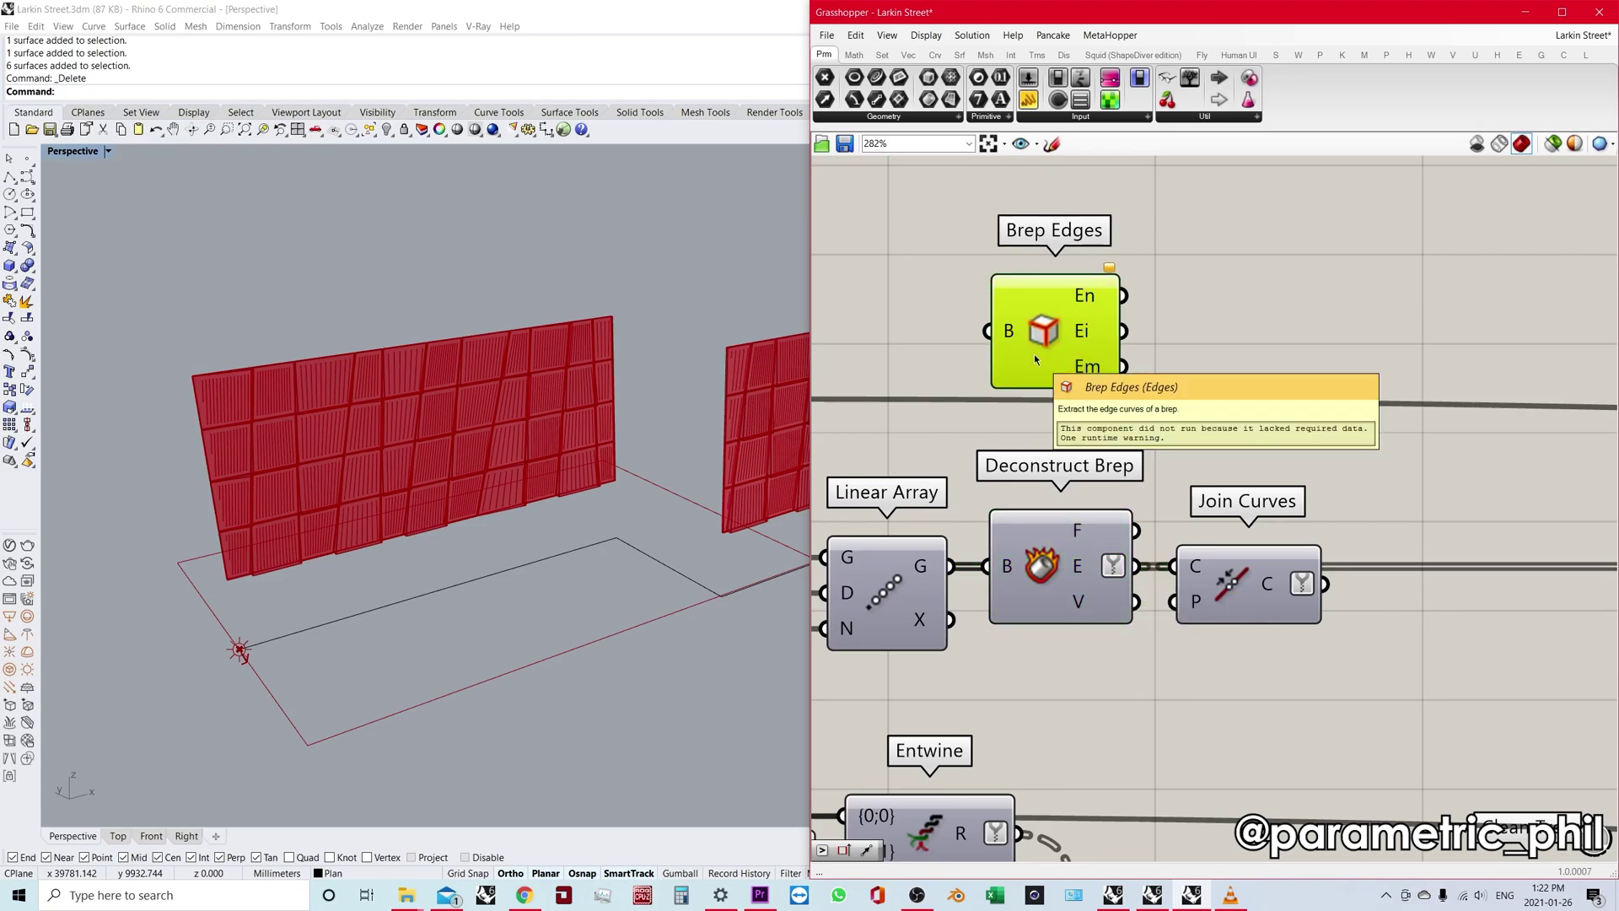
Connect the Linear Array geometry output to the Brep Edges input.
{"action": "right_click_drag", "start_coordinate": [1049, 325], "coordinate": [1057, 349]}
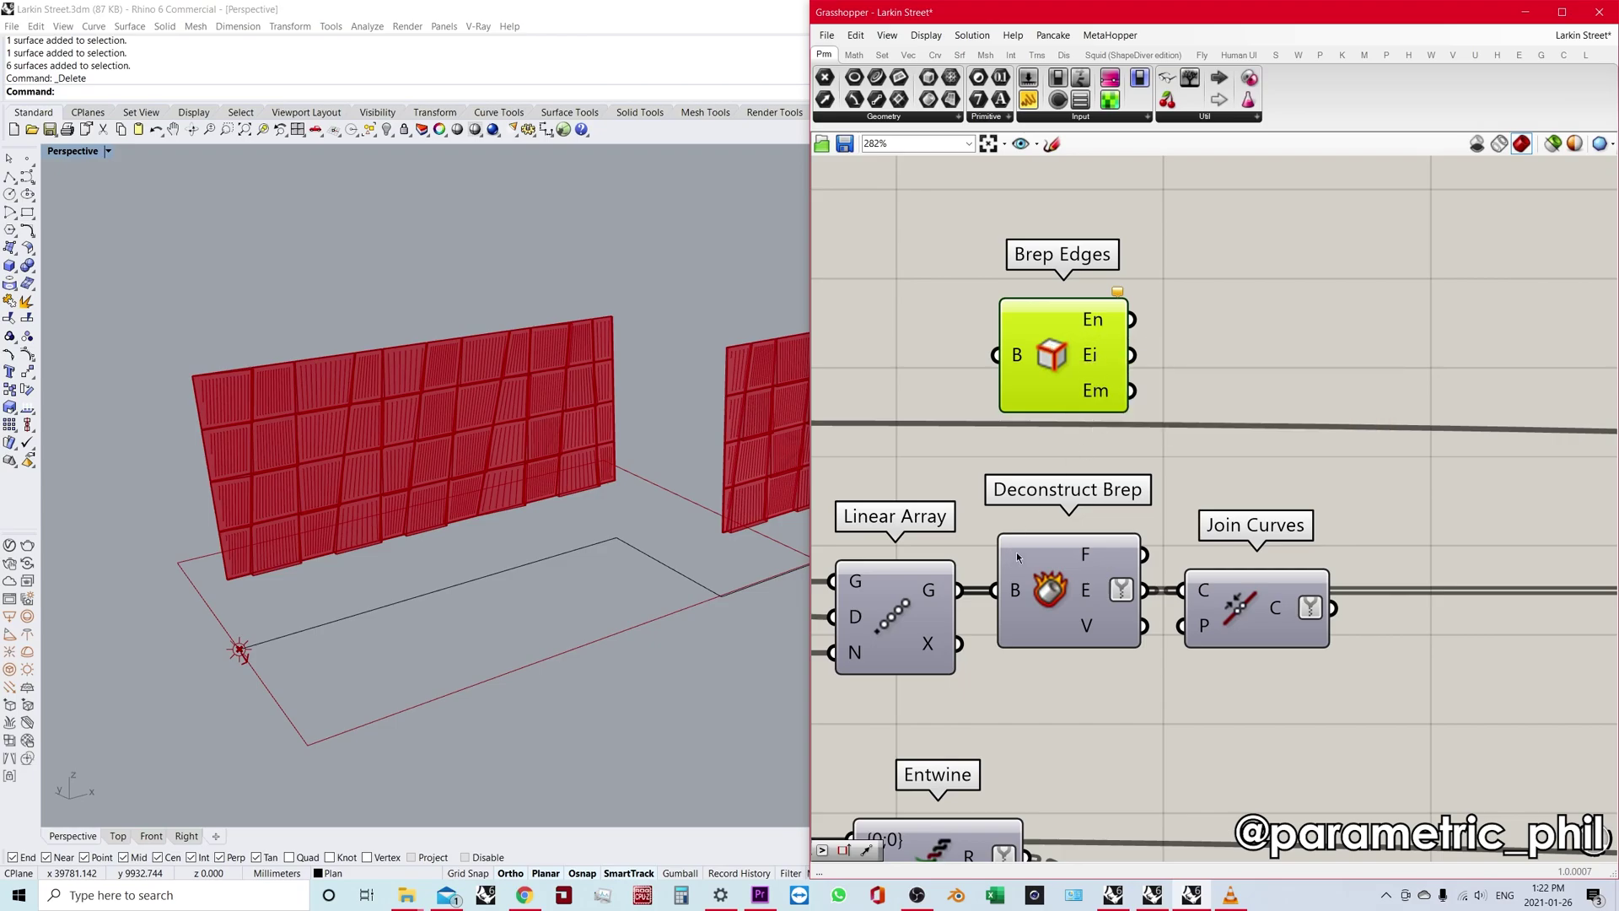
{"action": "left_click_drag", "start_coordinate": [960, 590], "coordinate": [995, 355]}
{"action": "scroll", "coordinate": [1173, 442], "scroll_direction": "up", "scroll_amount": 2}
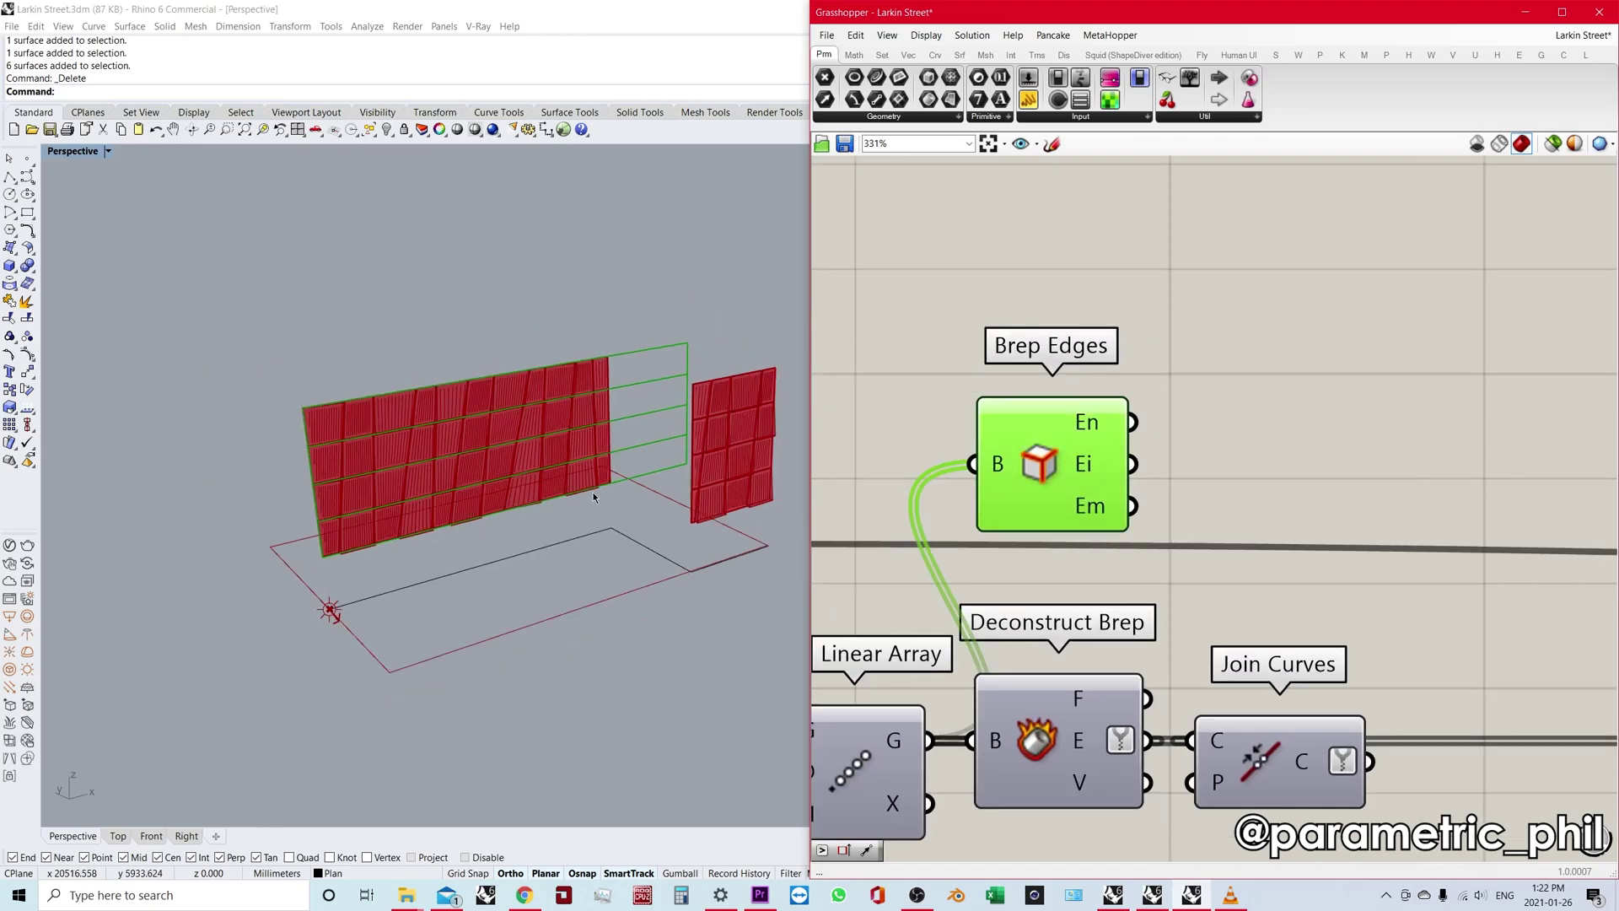
Examine the Naked, Interior and Non-Manifold outputs of Brep Edges and compare them with the outputs of Deconstruct Brep.
{"action": "mouse_move", "coordinate": [1098, 426]}
{"action": "mouse_move", "coordinate": [1095, 467]}
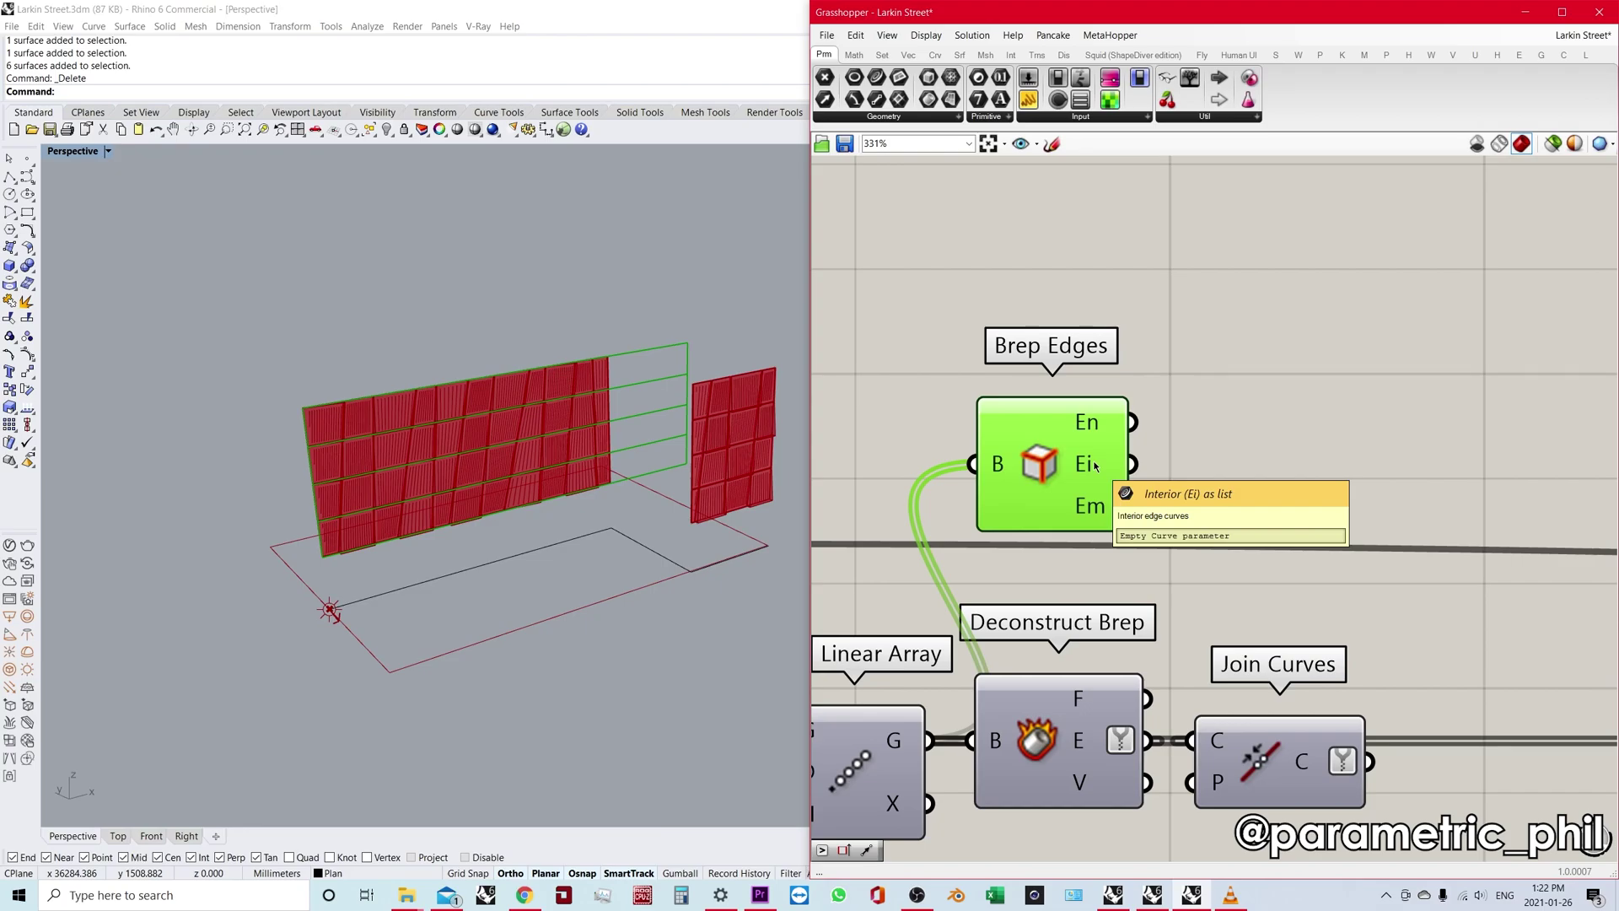
{"action": "mouse_move", "coordinate": [1092, 512]}
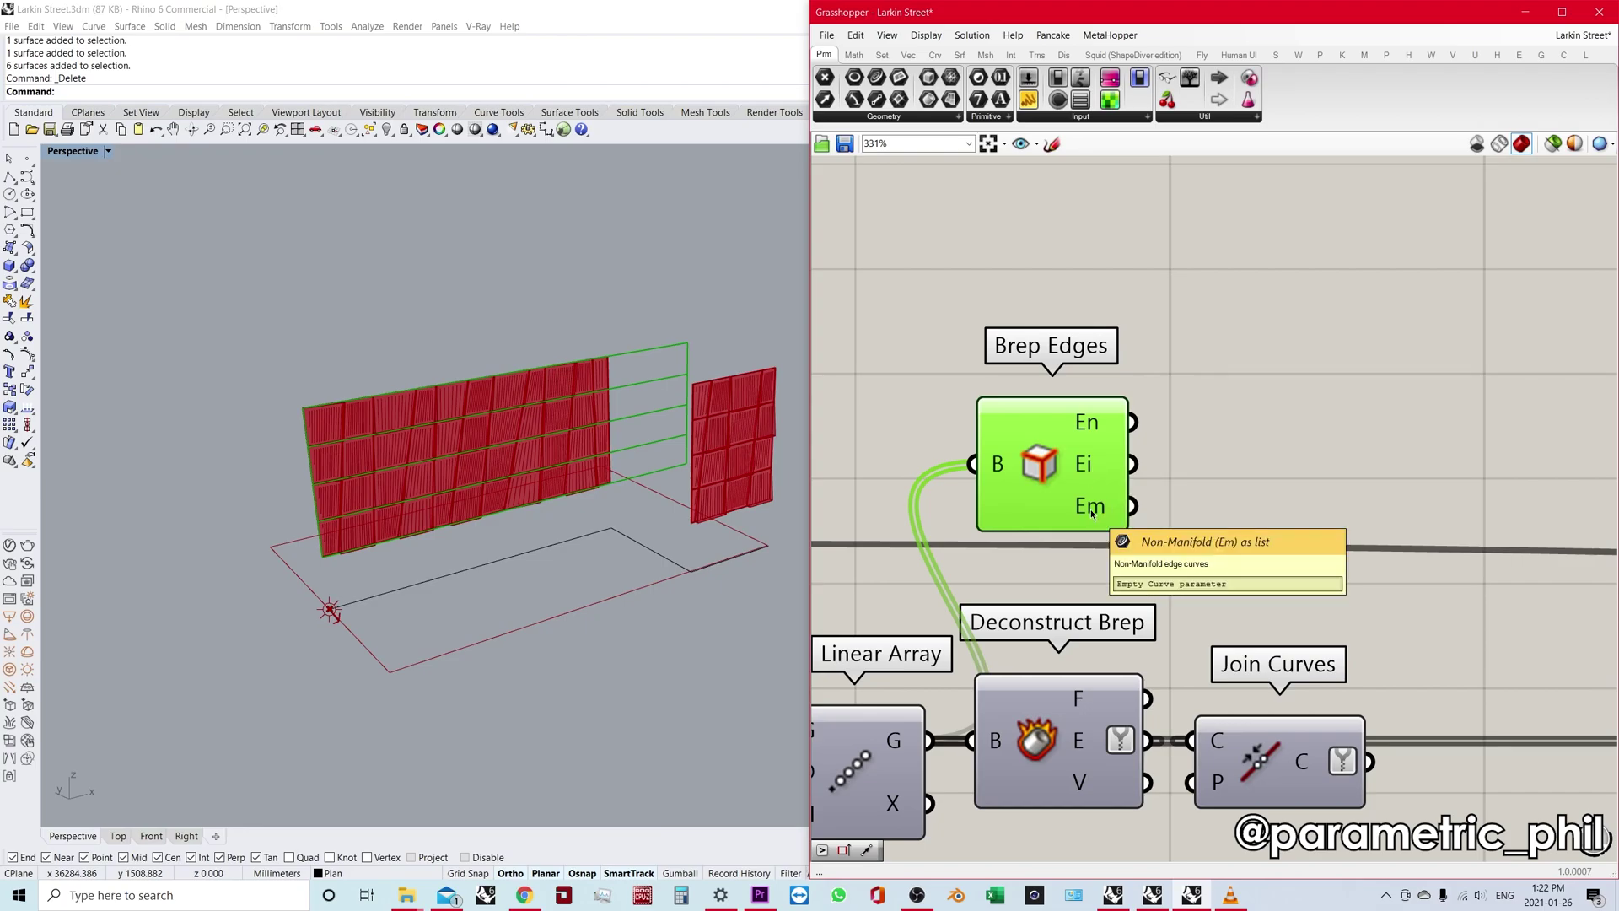
{"action": "scroll", "coordinate": [624, 516], "scroll_direction": "down", "scroll_amount": 5}
{"action": "right_click_drag", "start_coordinate": [624, 516], "coordinate": [586, 499]}
{"action": "right_click_drag", "start_coordinate": [1077, 702], "coordinate": [1098, 656]}
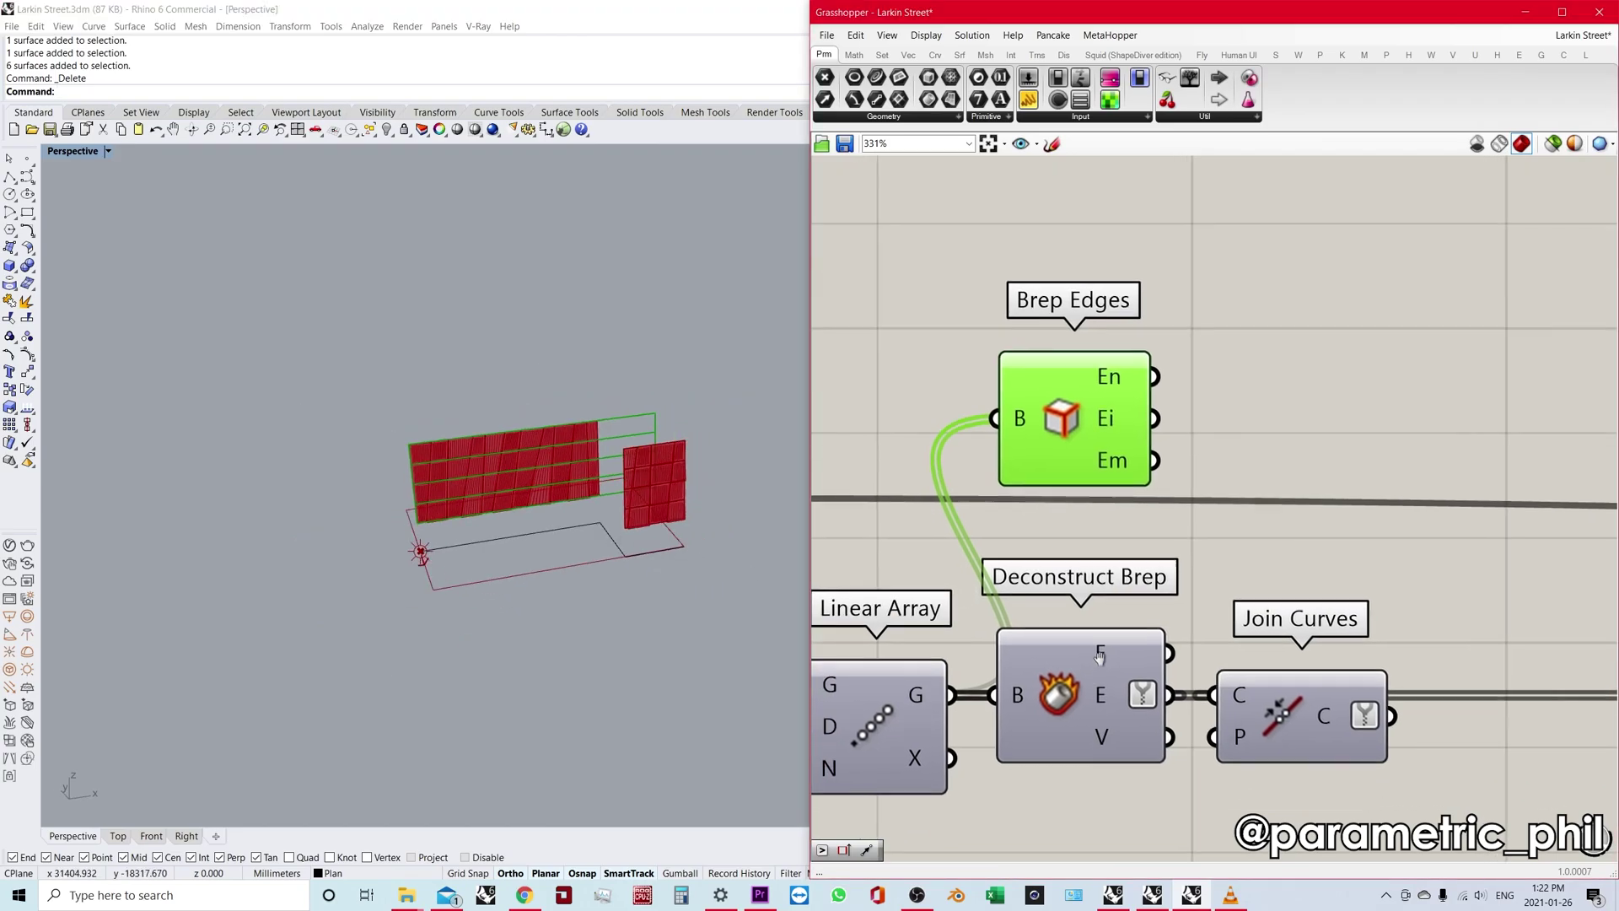
{"action": "mouse_move", "coordinate": [1120, 678]}
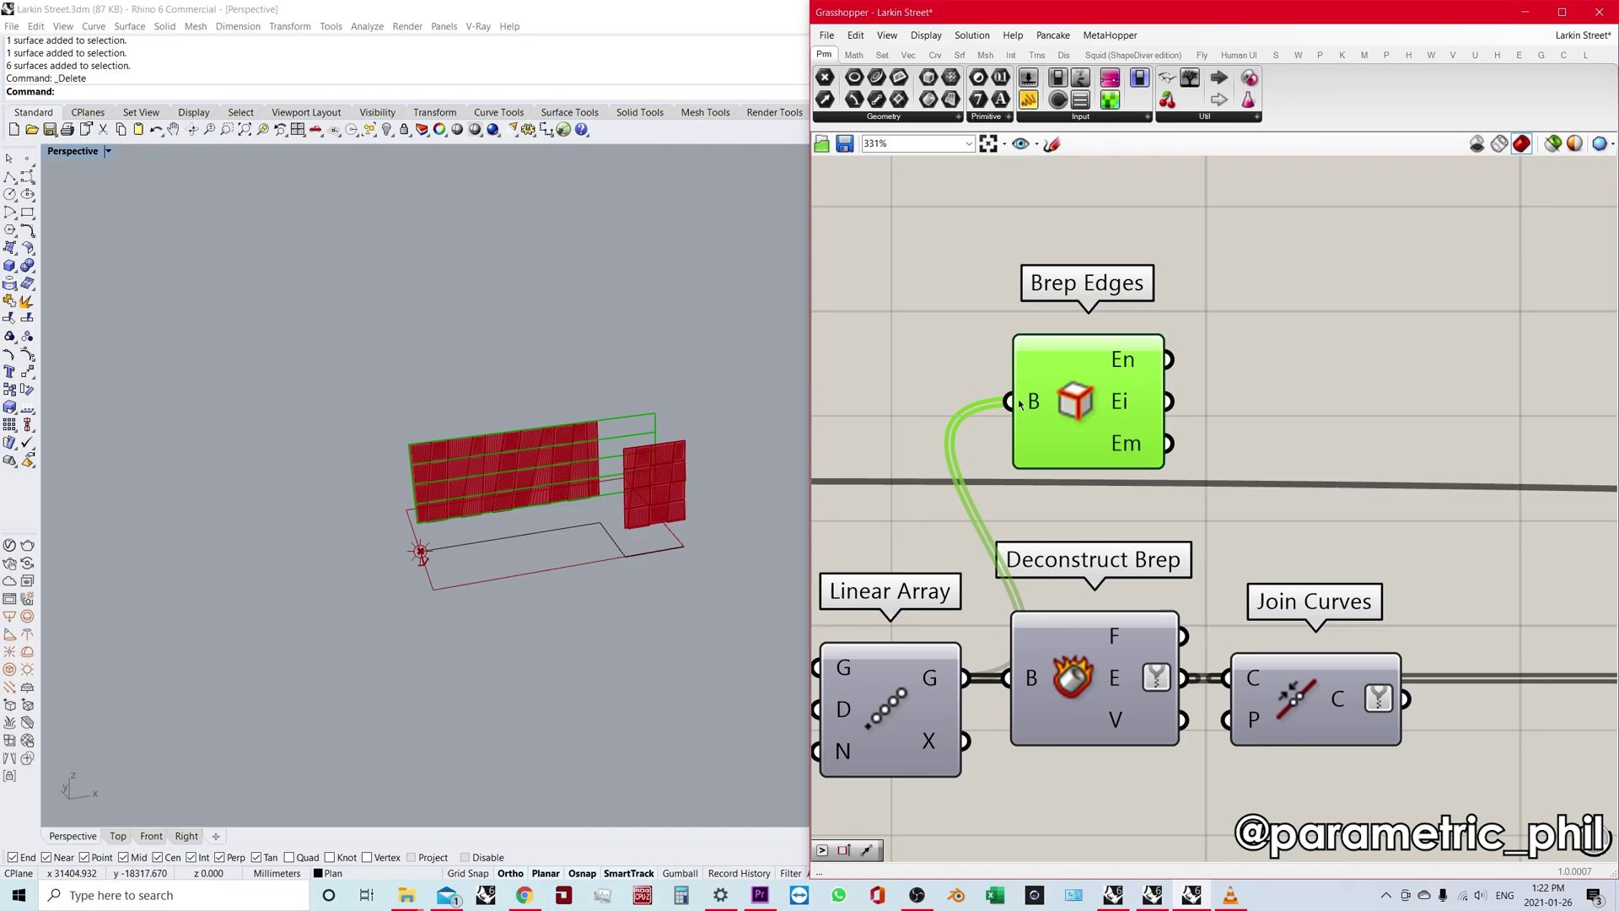
{"action": "right_click_drag", "start_coordinate": [1051, 395], "coordinate": [1063, 455]}
{"action": "scroll", "coordinate": [1062, 455], "scroll_direction": "down", "scroll_amount": 1}
{"action": "scroll", "coordinate": [1062, 456], "scroll_direction": "up", "scroll_amount": 1}
Model a freestanding solid box beside the facade in Rhino's Perspective viewport.
{"action": "right_click_drag", "start_coordinate": [687, 501], "coordinate": [553, 535]}
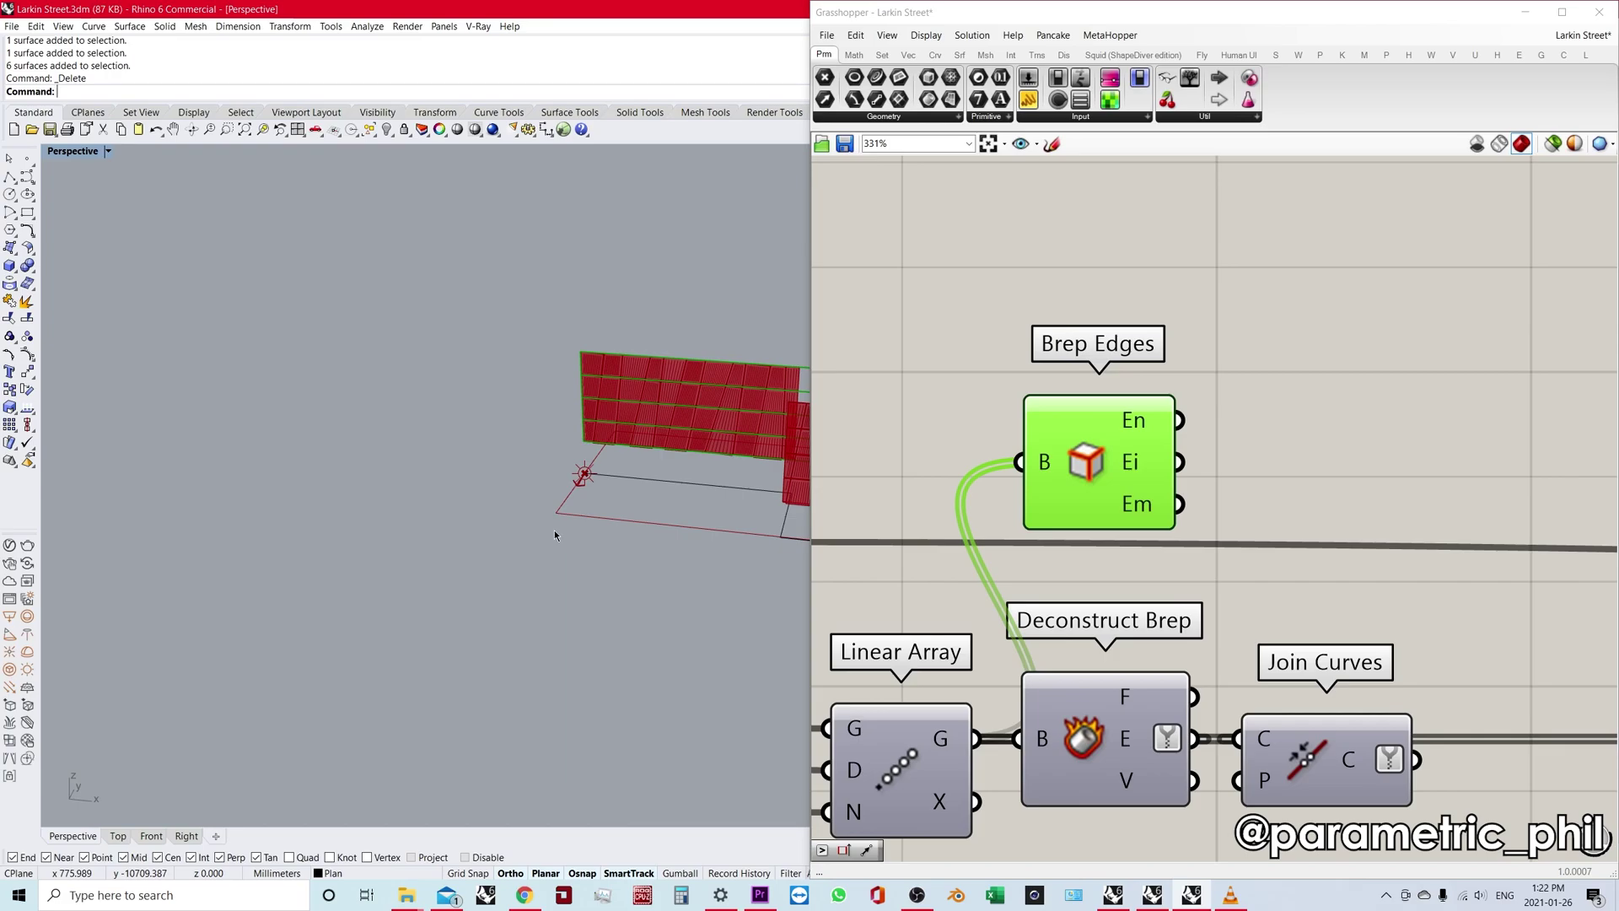
{"action": "left_click", "coordinate": [9, 265]}
{"action": "left_click", "coordinate": [377, 598]}
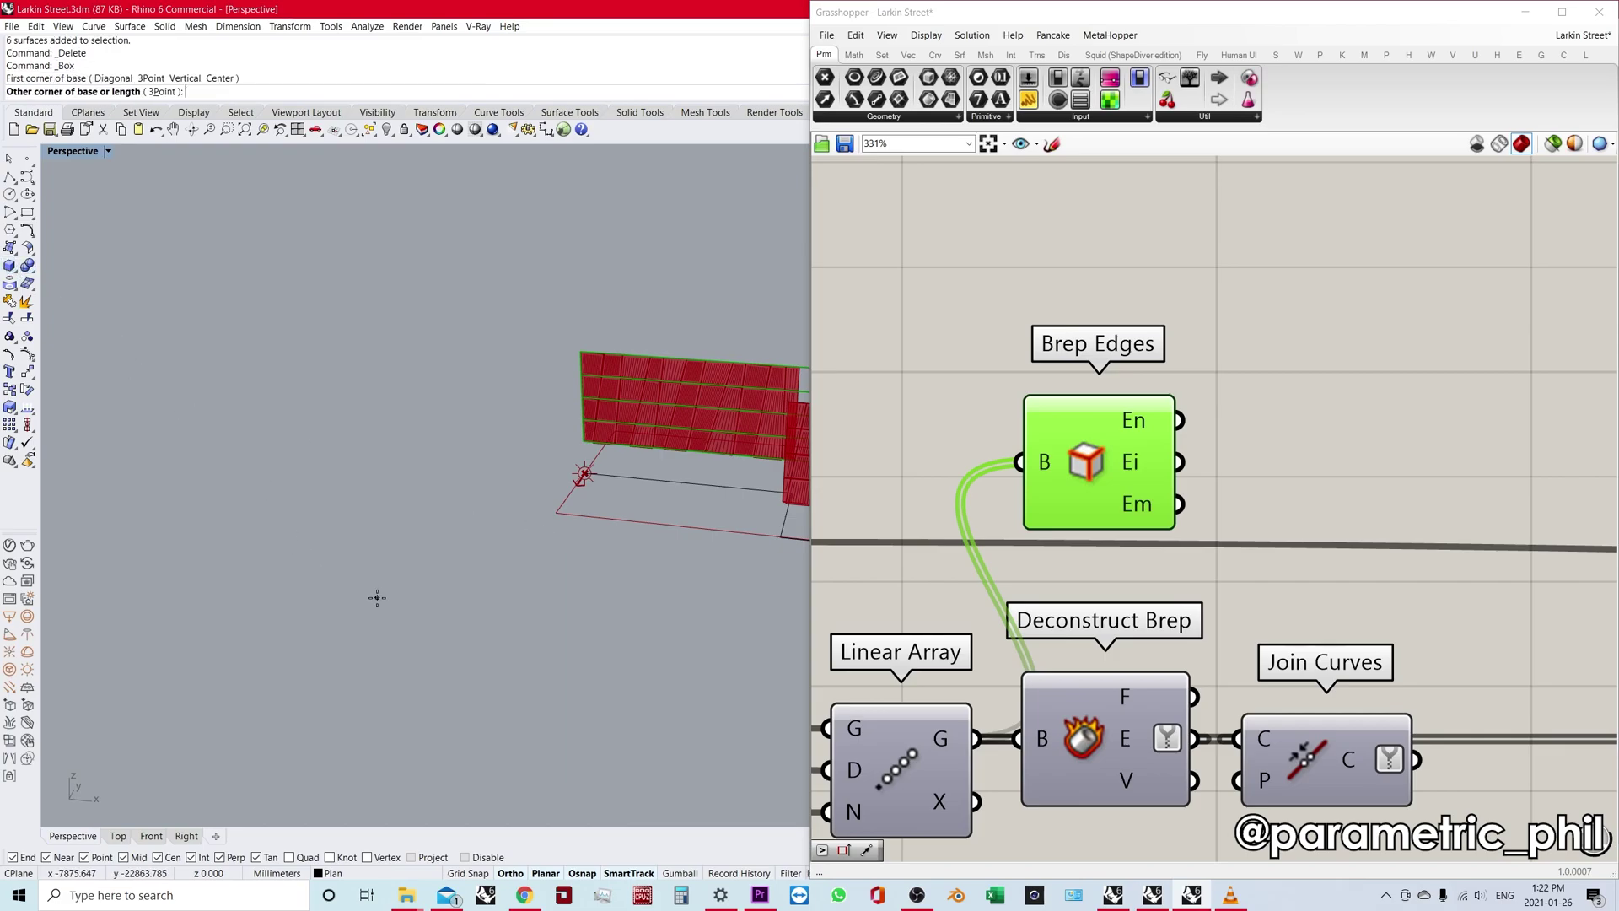
{"action": "left_click", "coordinate": [290, 515]}
{"action": "left_click", "coordinate": [300, 406]}
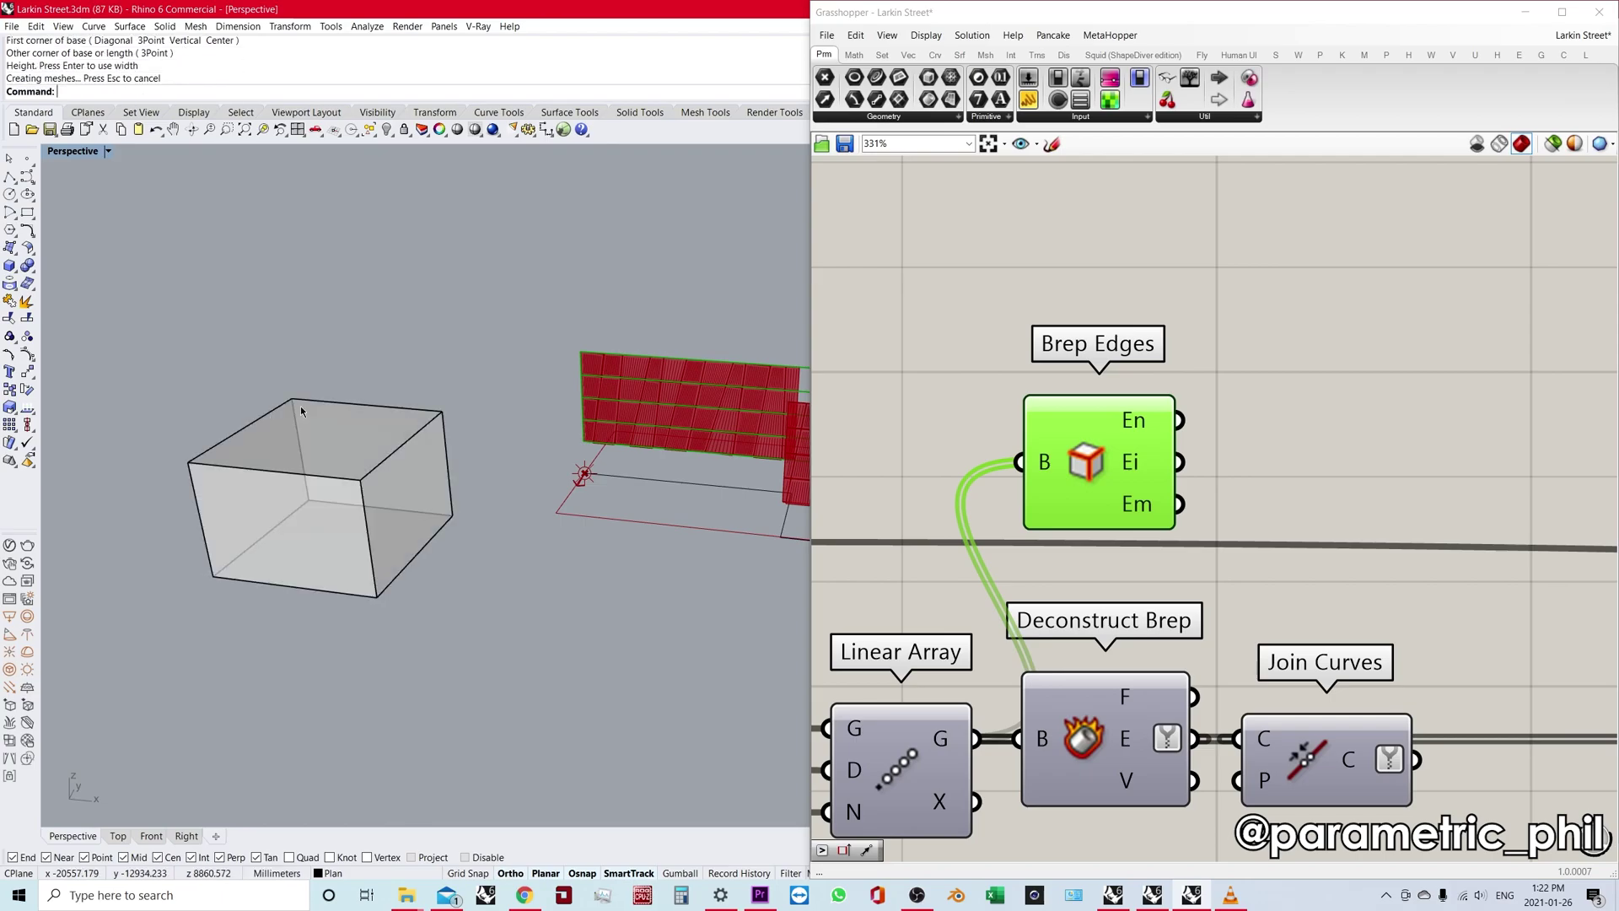
Add a Brep parameter near Brep Edges and set the new Rhino box as its single referenced Brep.
{"action": "scroll", "coordinate": [312, 449], "scroll_direction": "up", "scroll_amount": 5}
{"action": "scroll", "coordinate": [349, 420], "scroll_direction": "down", "scroll_amount": 3}
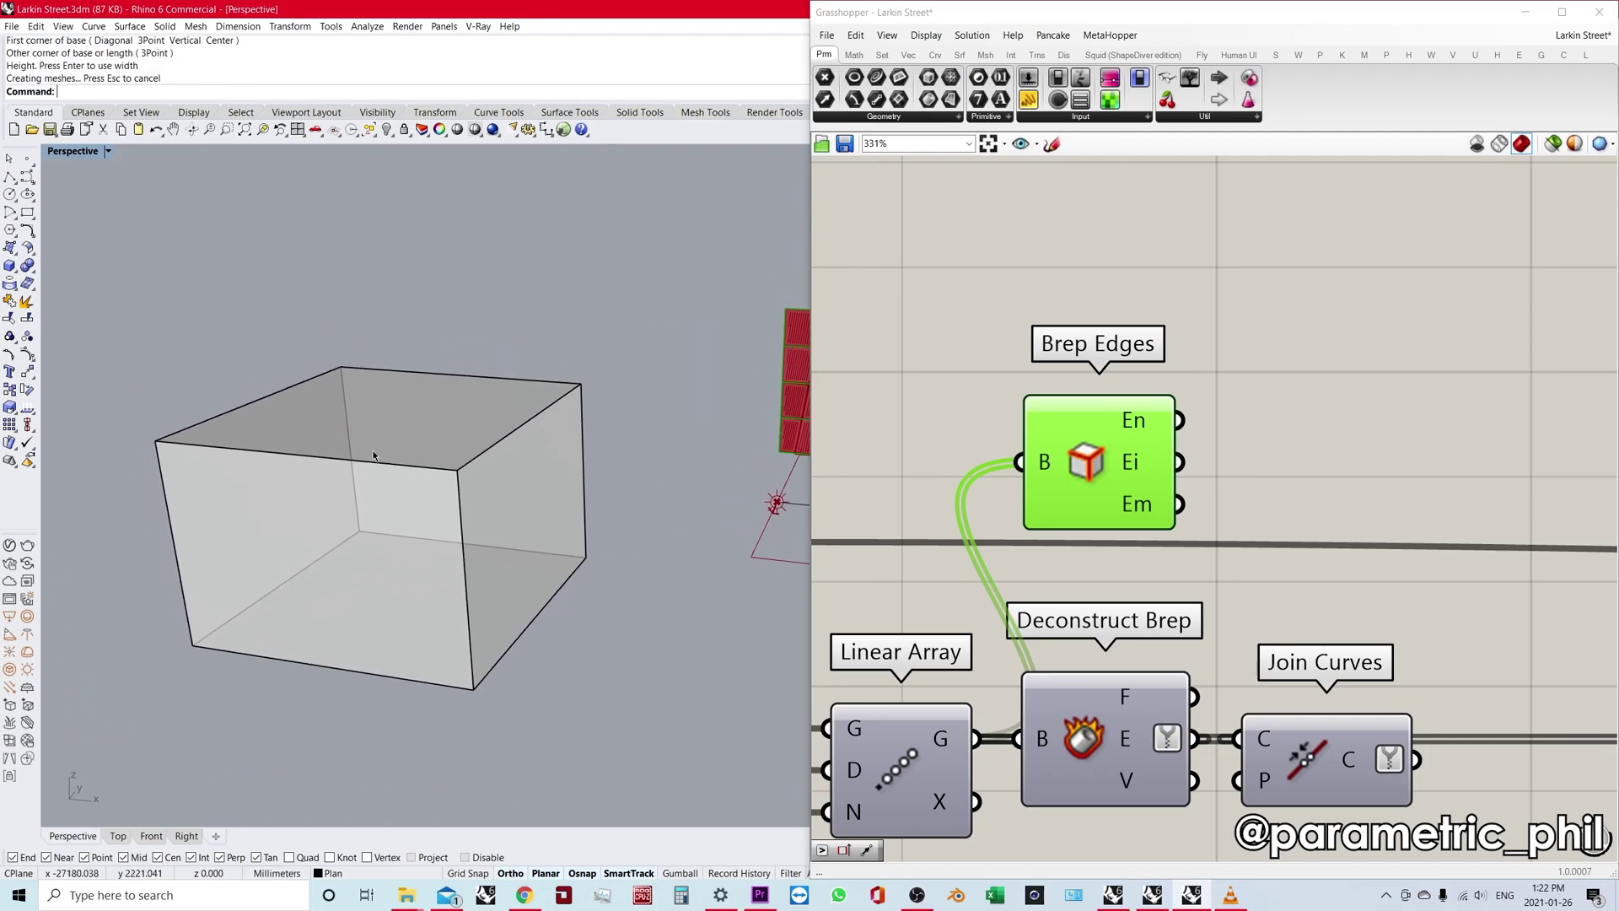
{"action": "left_click", "coordinate": [411, 433]}
{"action": "double_click", "coordinate": [946, 368]}
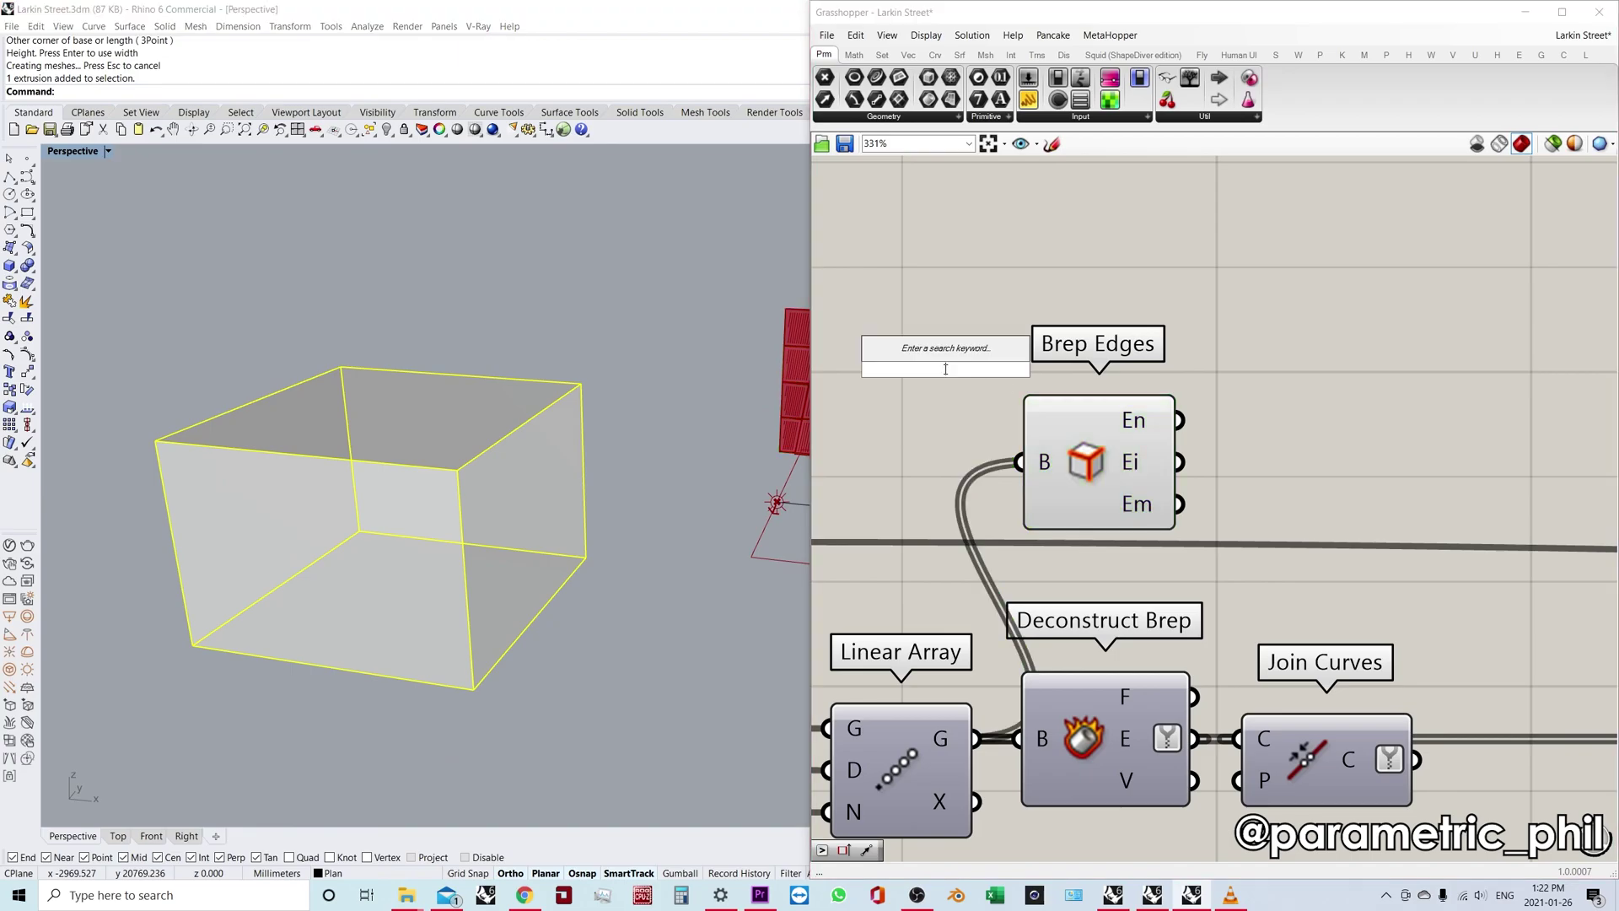
{"action": "type", "text": "brep"}
{"action": "key", "text": "Return"}
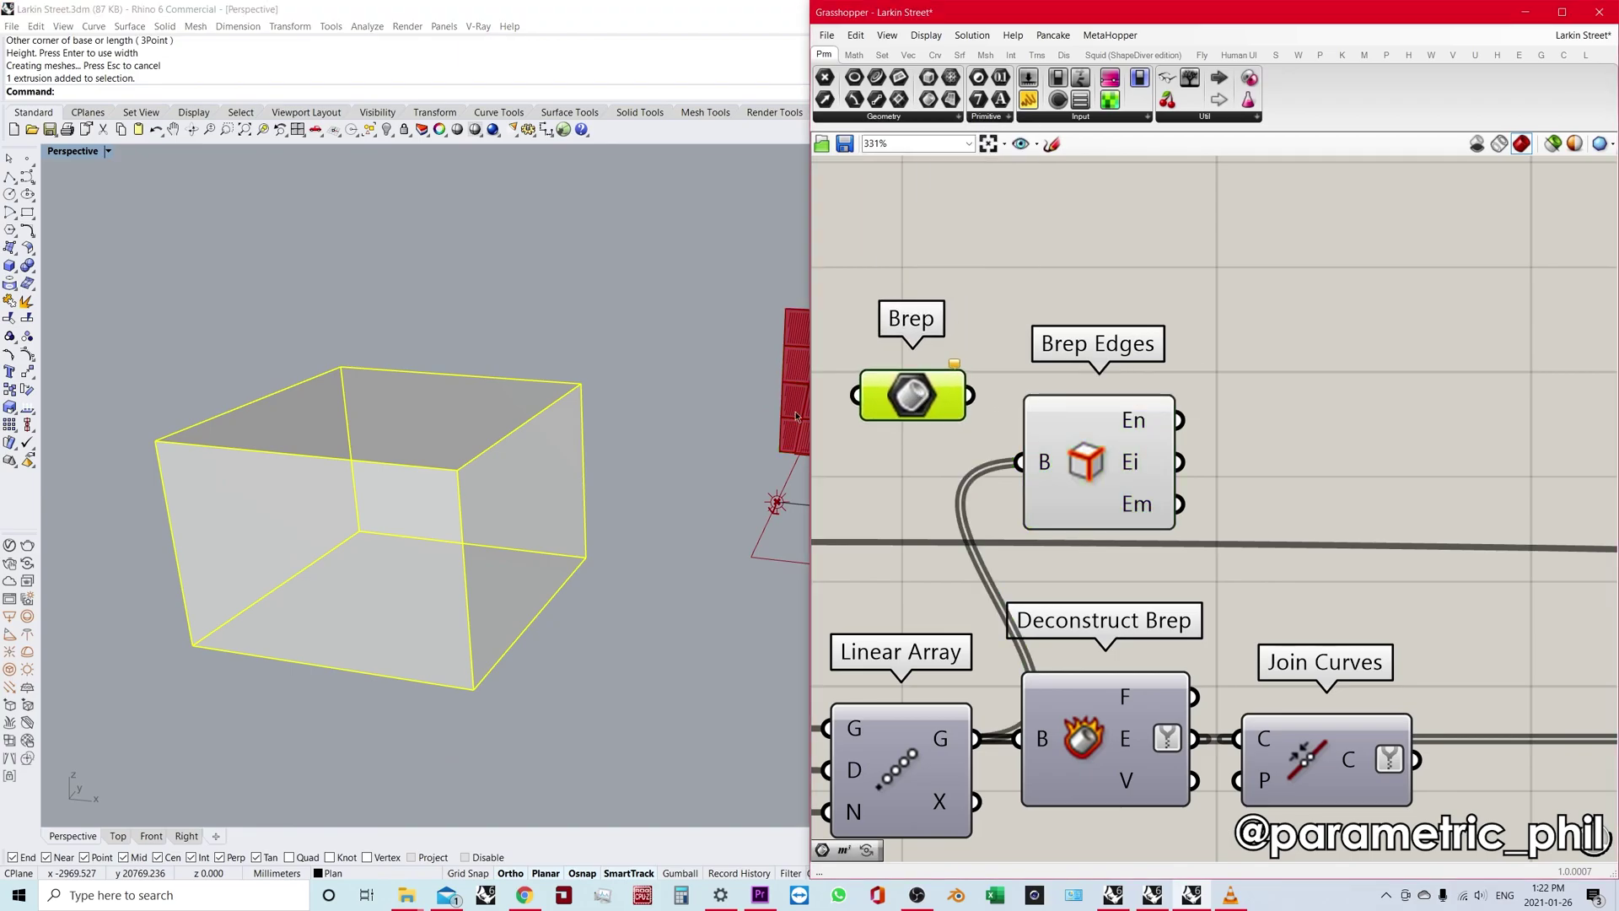
{"action": "right_click", "coordinate": [911, 402]}
{"action": "left_click", "coordinate": [983, 589]}
Wire the Brep parameter into the Brep Edges input and align it horizontally with that component.
{"action": "left_click_drag", "start_coordinate": [971, 394], "coordinate": [1012, 467]}
{"action": "left_click_drag", "start_coordinate": [932, 398], "coordinate": [940, 465]}
{"action": "left_click", "coordinate": [968, 397]}
{"action": "left_click", "coordinate": [1060, 428]}
{"action": "left_click", "coordinate": [1046, 342]}
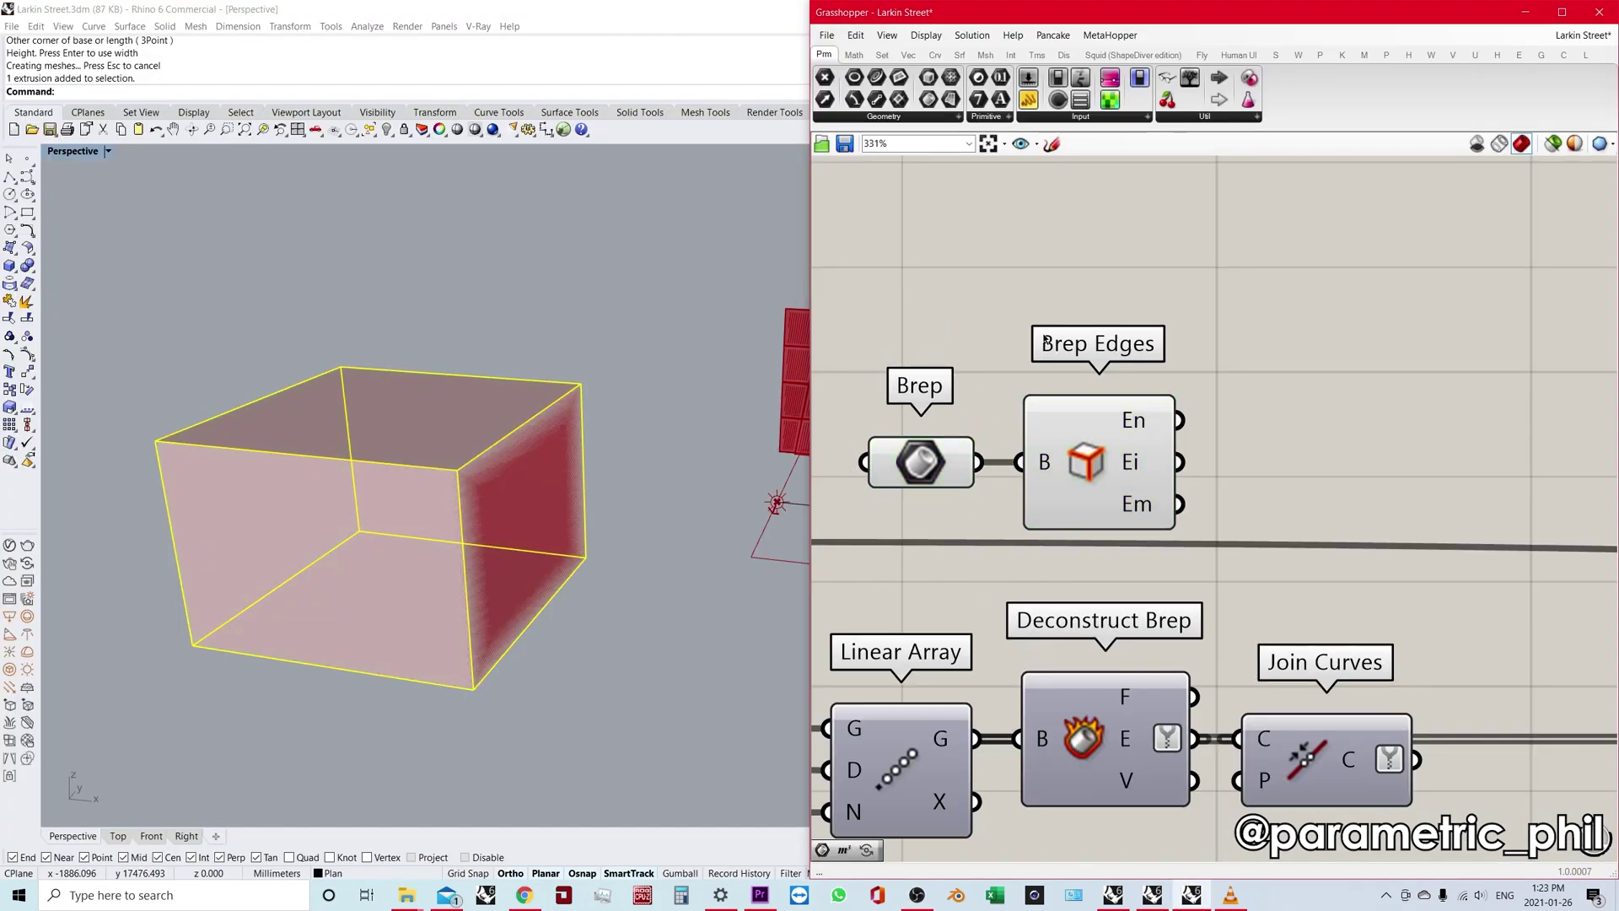
Internalise the box data in the Brep parameter and delete the original box from Rhino.
{"action": "left_click", "coordinate": [622, 375]}
{"action": "left_click", "coordinate": [557, 417]}
{"action": "left_click", "coordinate": [920, 461]}
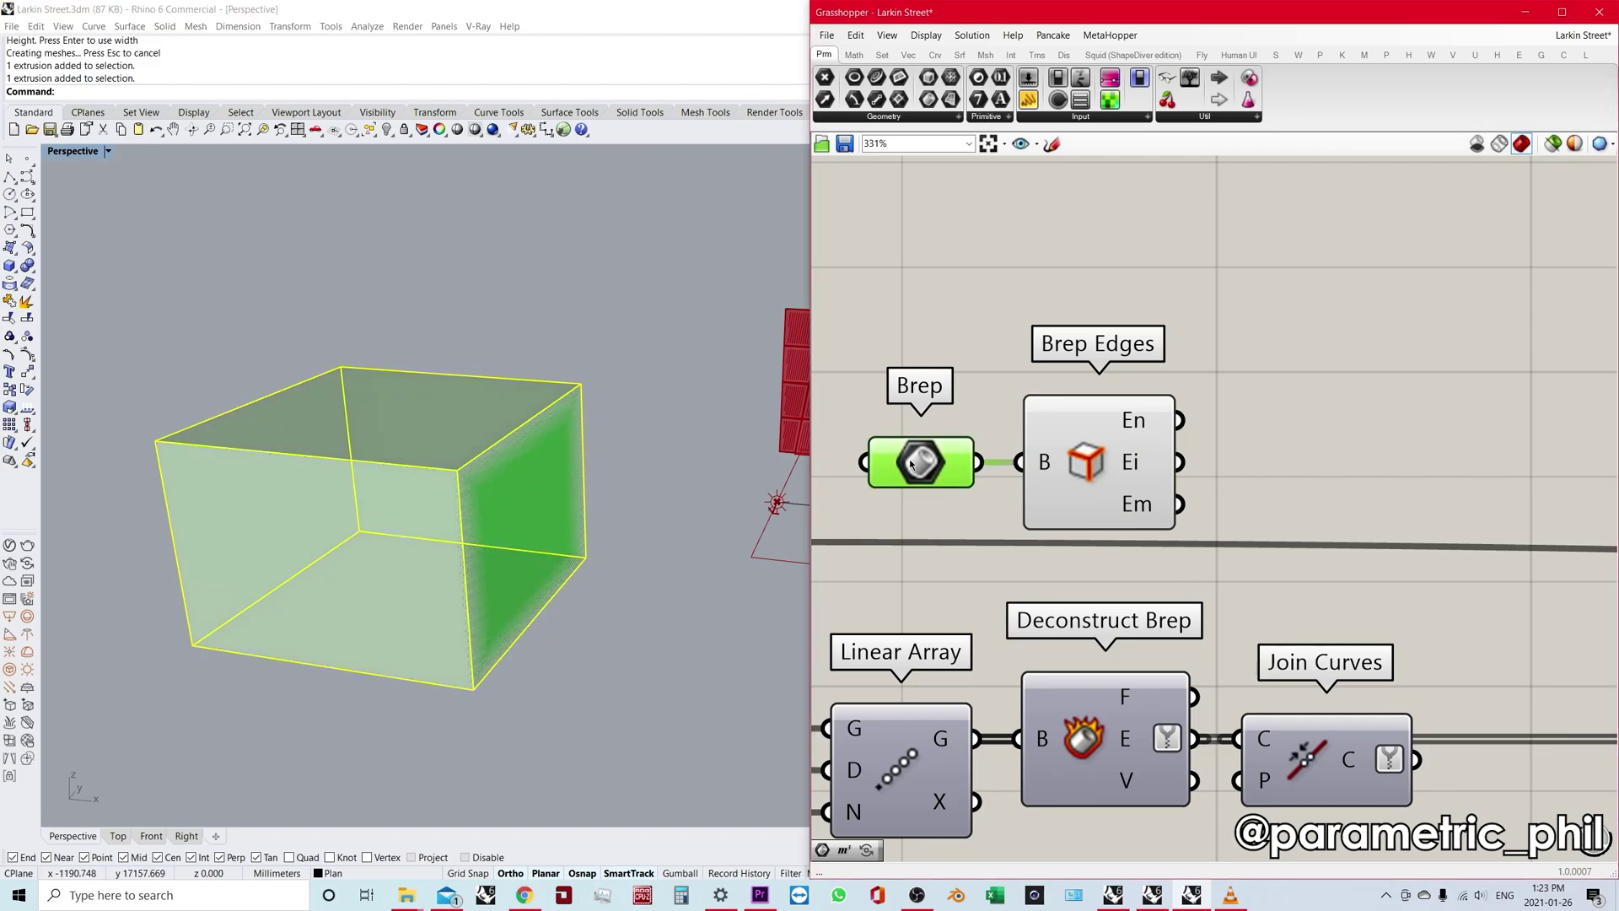
{"action": "right_click", "coordinate": [923, 462]}
{"action": "left_click", "coordinate": [990, 718]}
{"action": "left_click", "coordinate": [643, 452]}
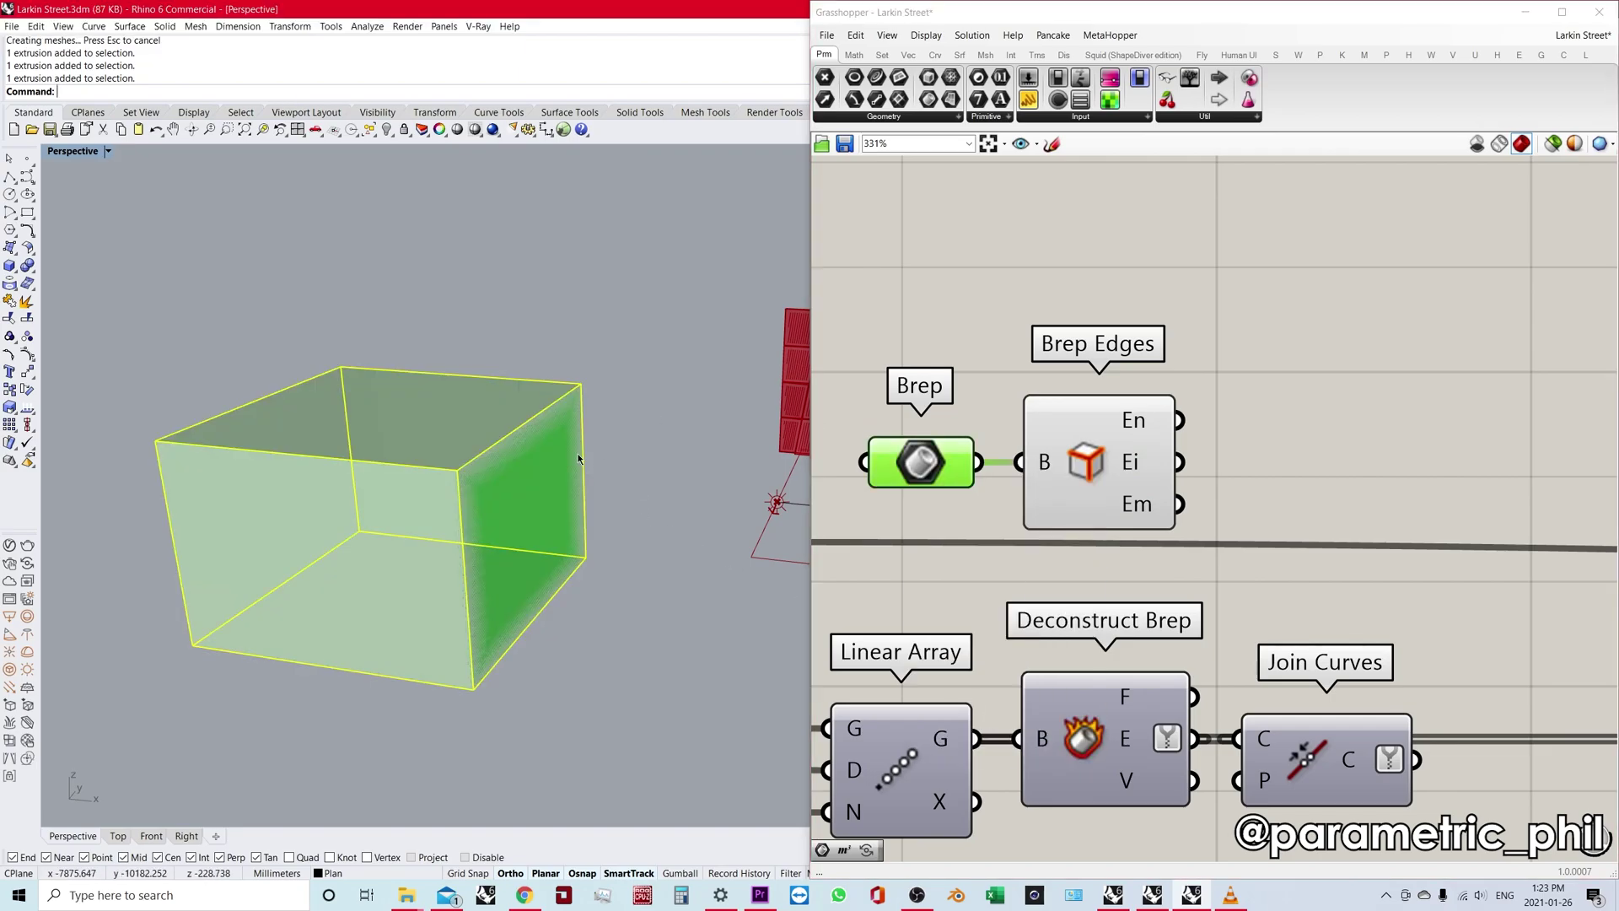
{"action": "key", "text": "Delete"}
Examine the extracted box edges by highlighting the Brep Edges component's preview.
{"action": "left_click", "coordinate": [1105, 436]}
{"action": "left_click", "coordinate": [1100, 439]}
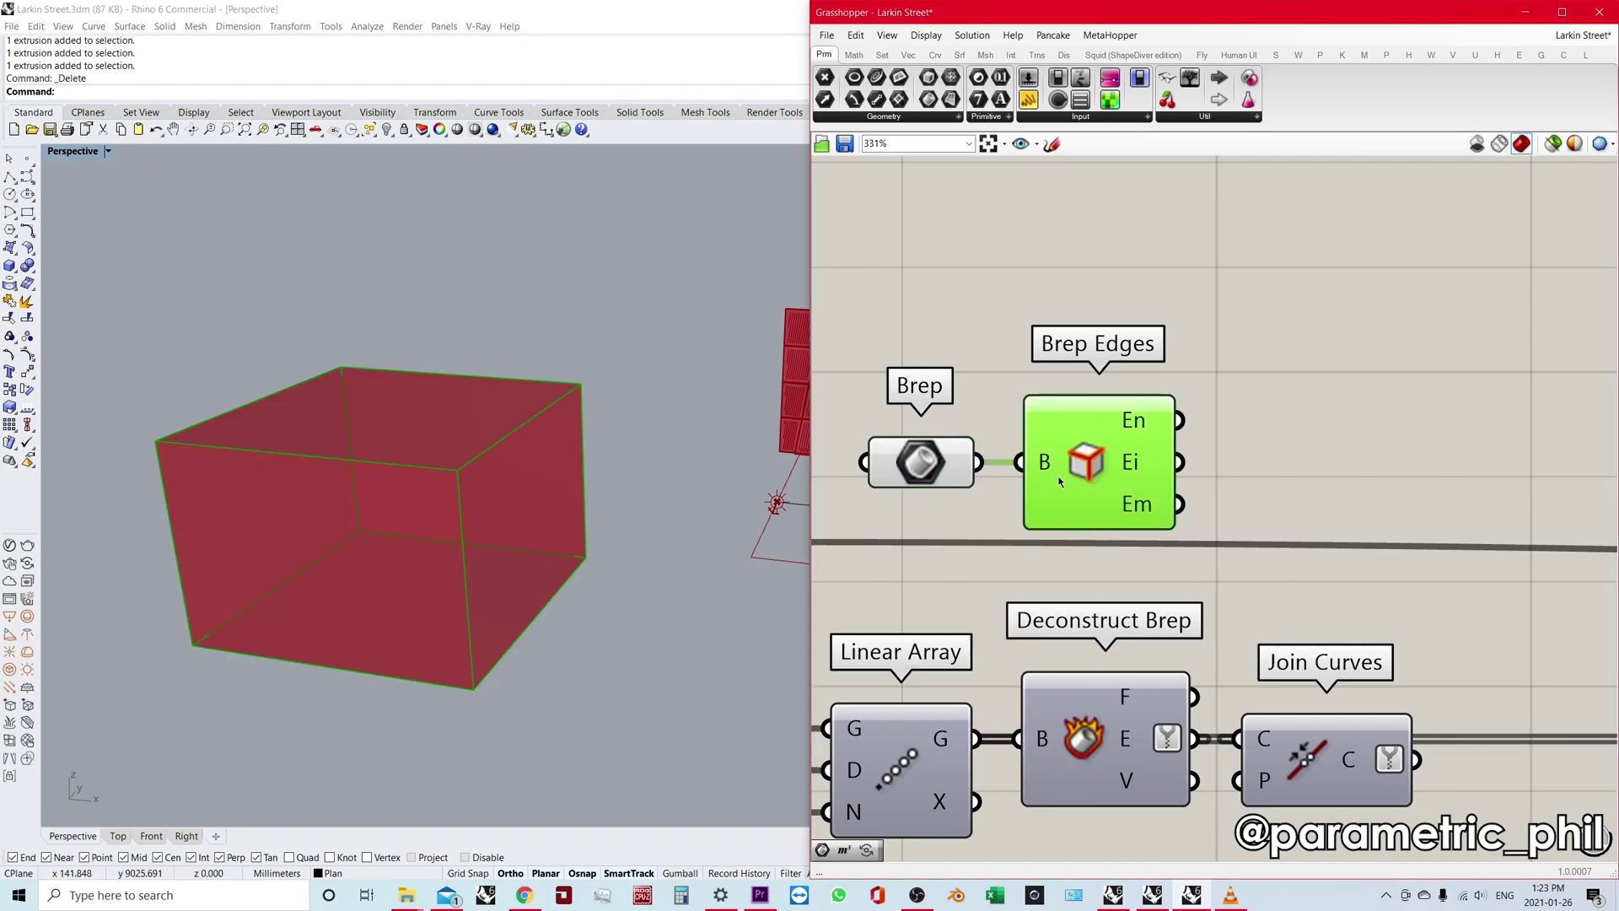
{"action": "right_click_drag", "start_coordinate": [385, 461], "coordinate": [487, 431]}
{"action": "left_click", "coordinate": [1361, 320]}
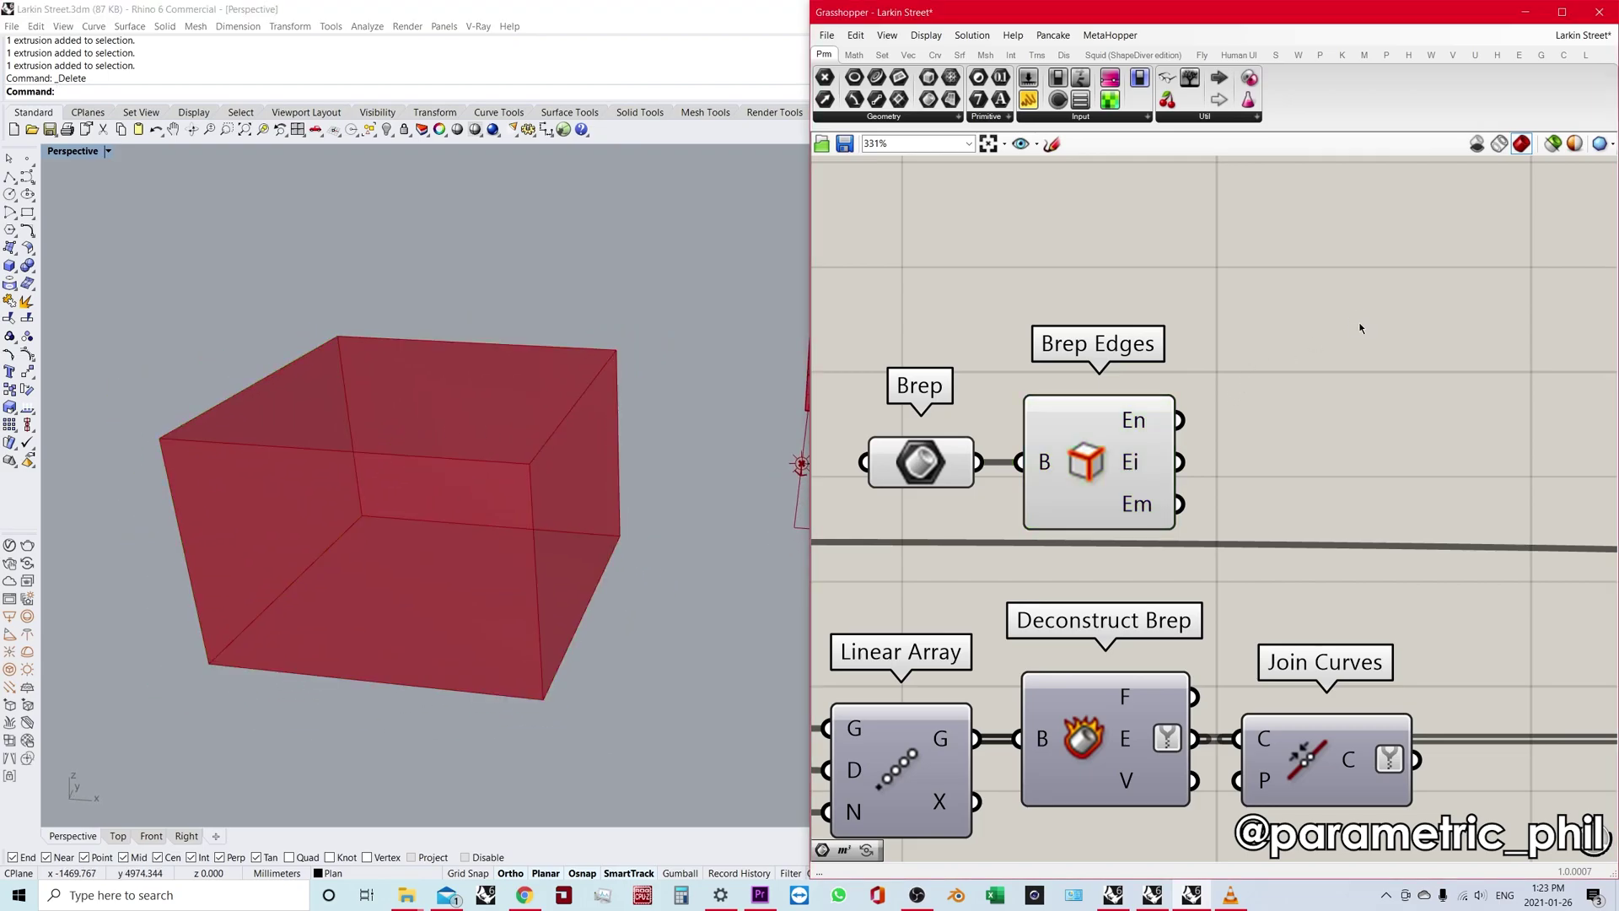
Add a Panel beside Brep Edges and feed it the Naked (En) output.
{"action": "double_click", "coordinate": [1360, 328]}
{"action": "type", "text": "panel"}
{"action": "key", "text": "Return"}
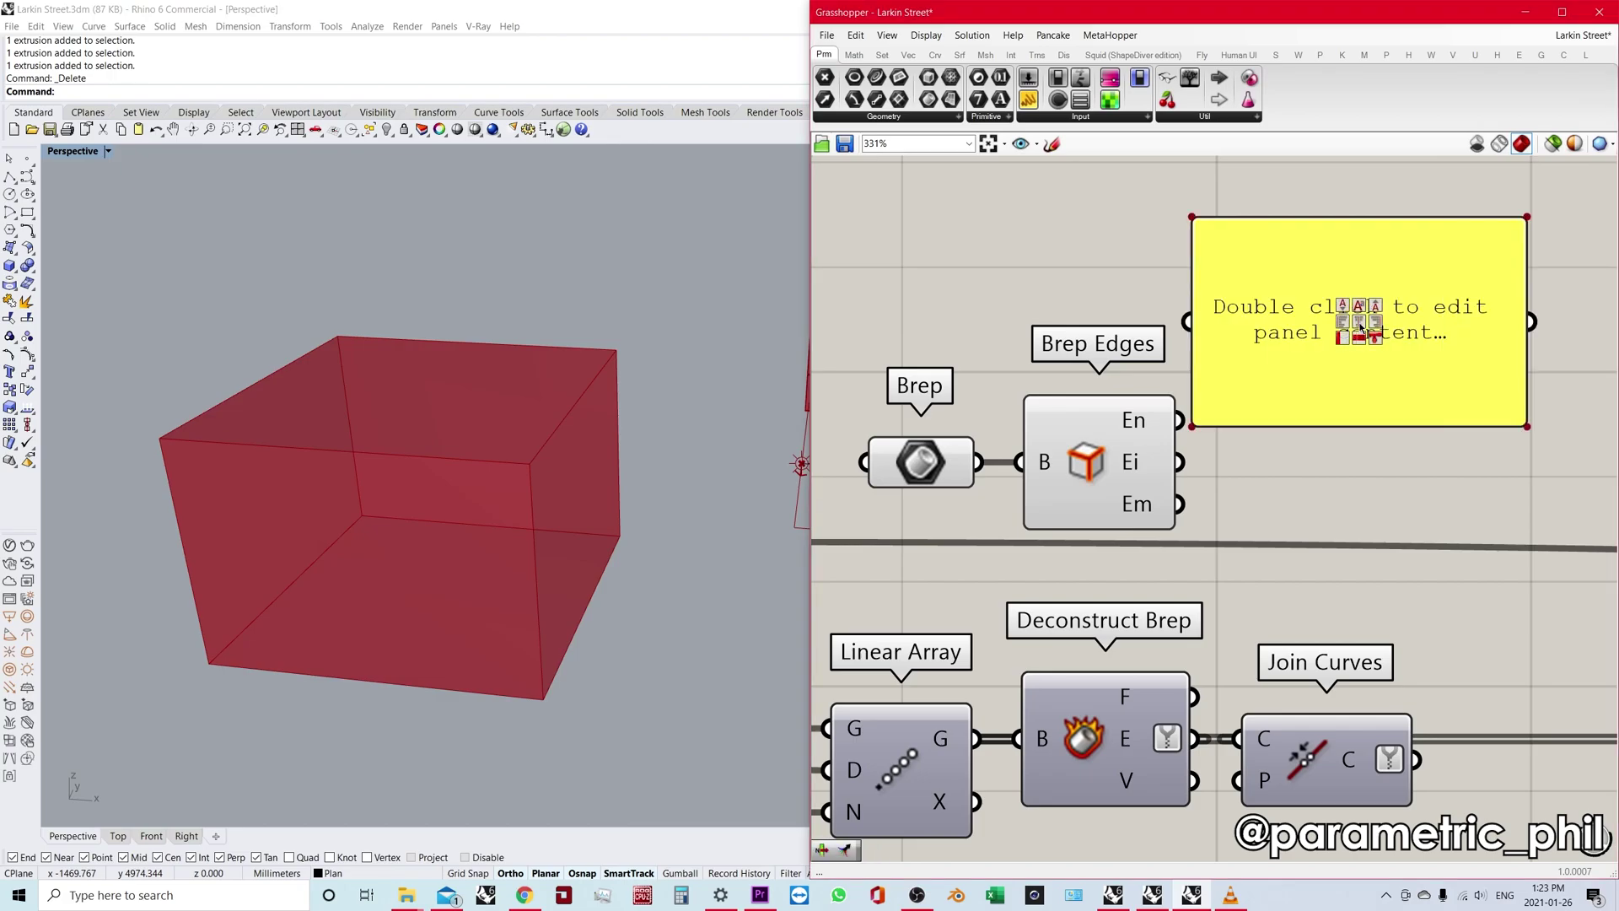
{"action": "left_click_drag", "start_coordinate": [1328, 344], "coordinate": [1405, 377]}
{"action": "left_click_drag", "start_coordinate": [1185, 421], "coordinate": [1270, 359]}
Make the panel taller and shift it up slightly so it has room for a longer list.
{"action": "right_click_drag", "start_coordinate": [1278, 364], "coordinate": [1236, 355]}
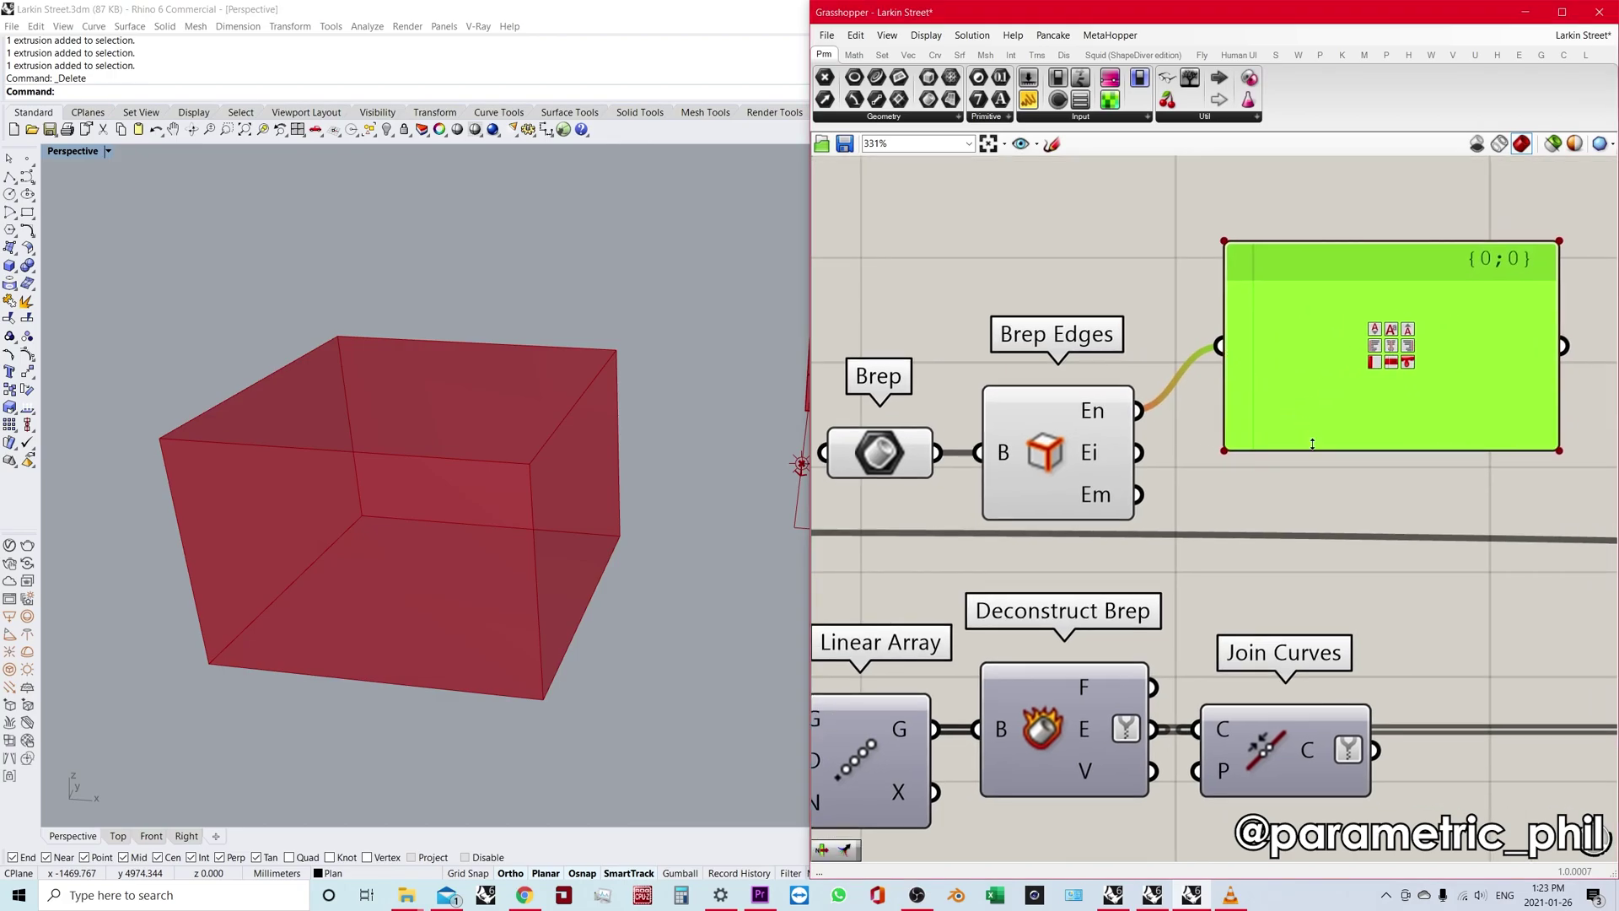
{"action": "left_click_drag", "start_coordinate": [1314, 451], "coordinate": [1326, 604]}
{"action": "left_click_drag", "start_coordinate": [1266, 481], "coordinate": [1268, 444]}
{"action": "right_click_drag", "start_coordinate": [1201, 447], "coordinate": [1146, 459]}
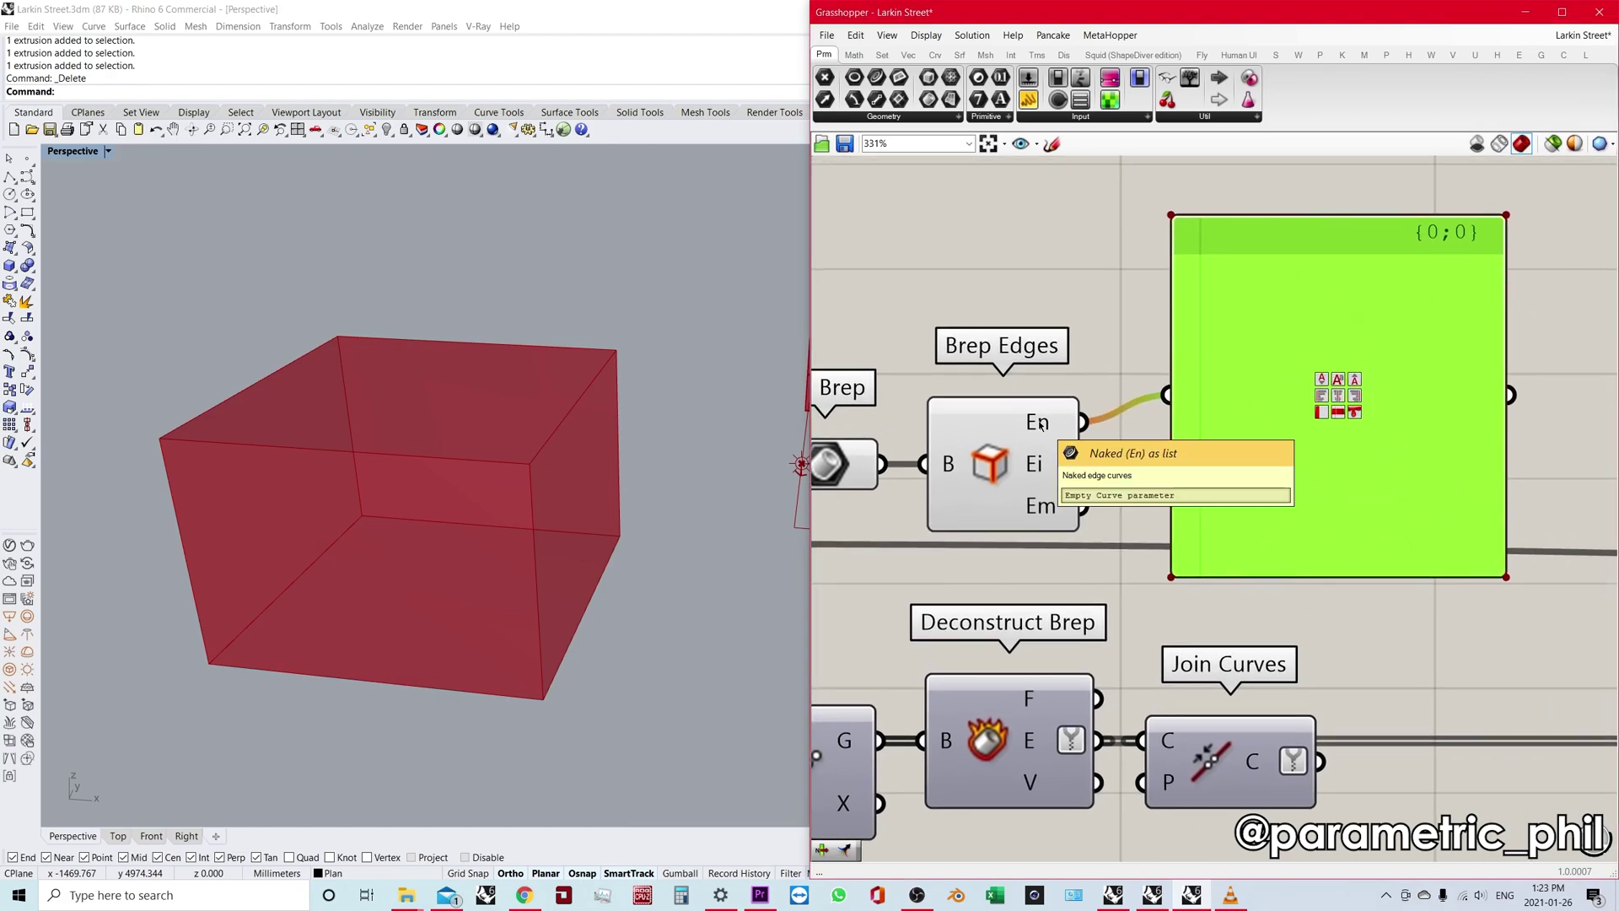
Feed the panel the Interior (Ei) output of Brep Edges and replace it with the Non-Manifold (Em) output.
{"action": "left_click_drag", "start_coordinate": [1082, 464], "coordinate": [1249, 438]}
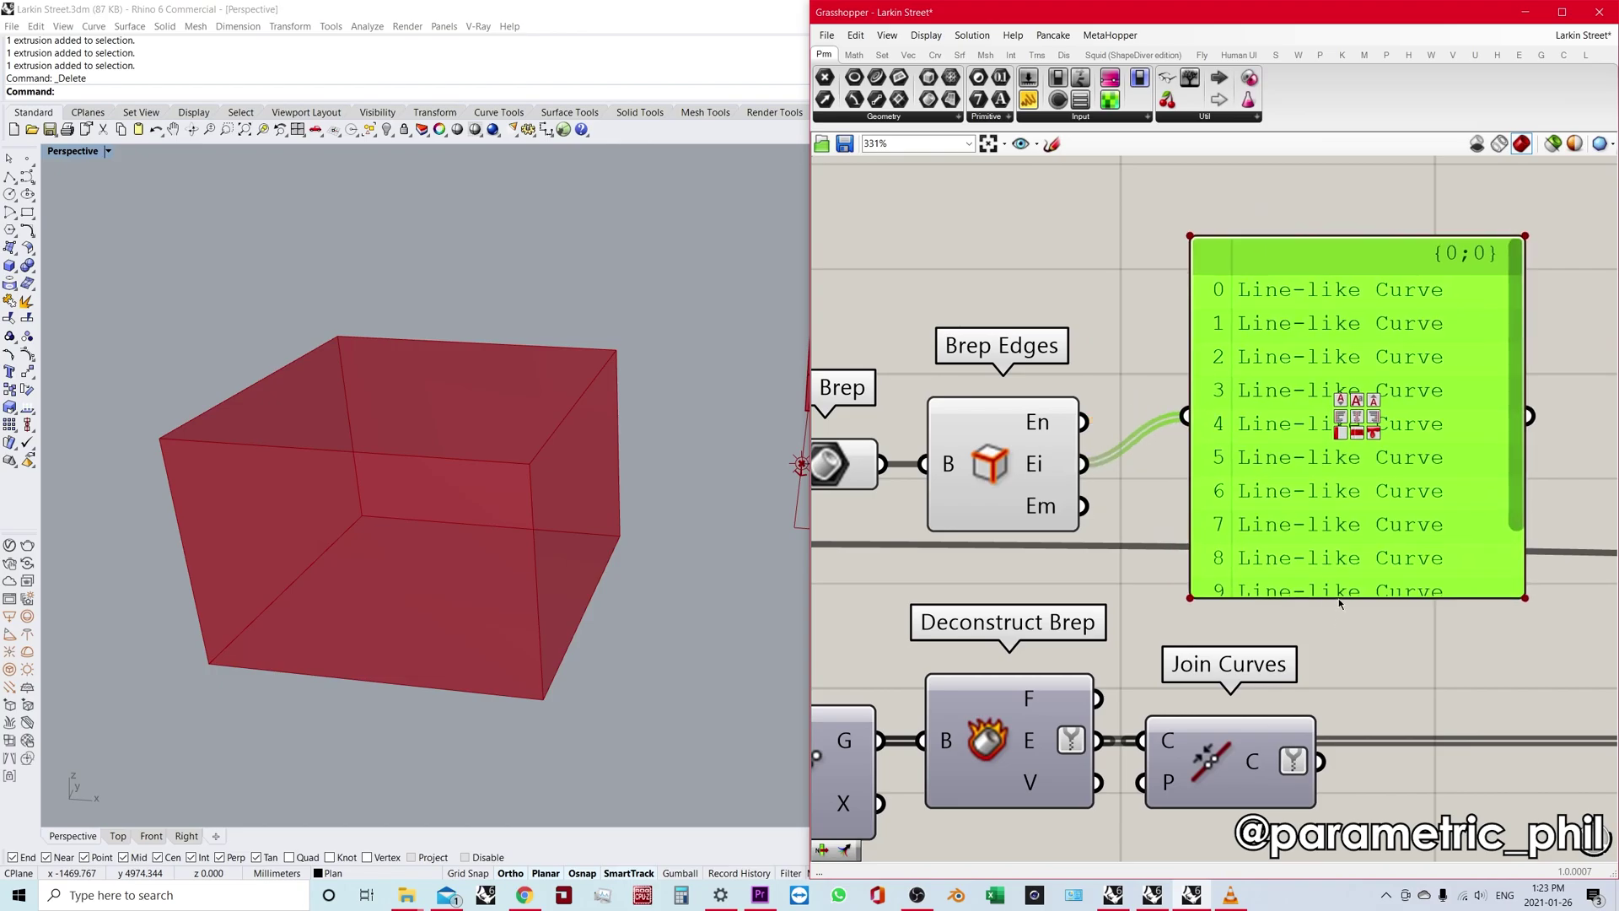
{"action": "left_click_drag", "start_coordinate": [1085, 506], "coordinate": [1273, 465]}
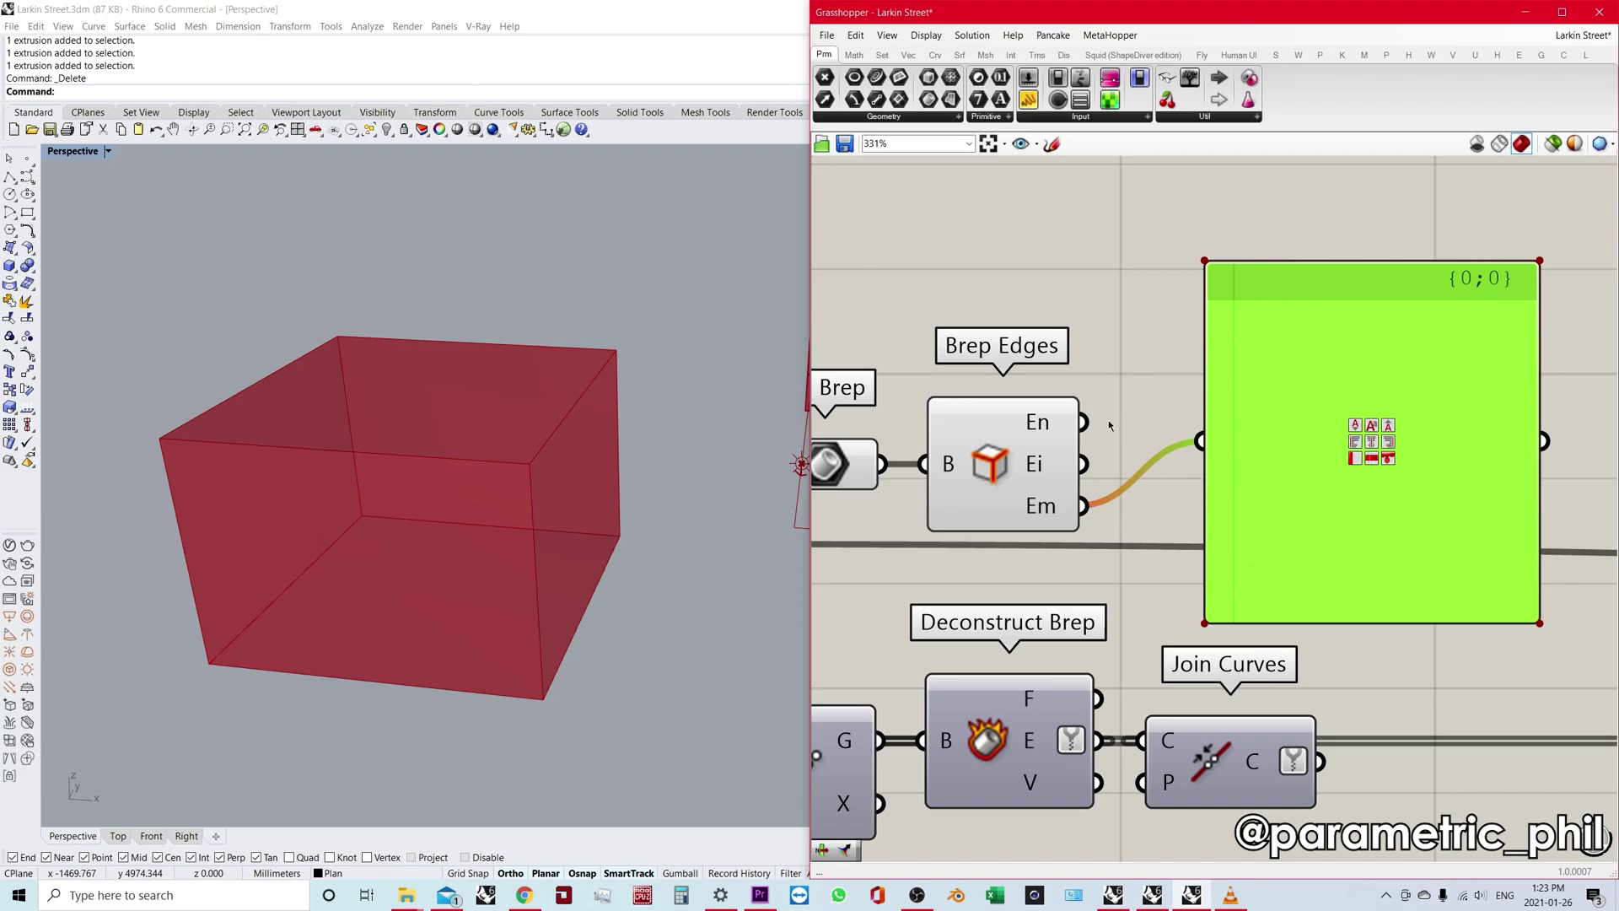
{"action": "right_click_drag", "start_coordinate": [517, 506], "coordinate": [543, 452]}
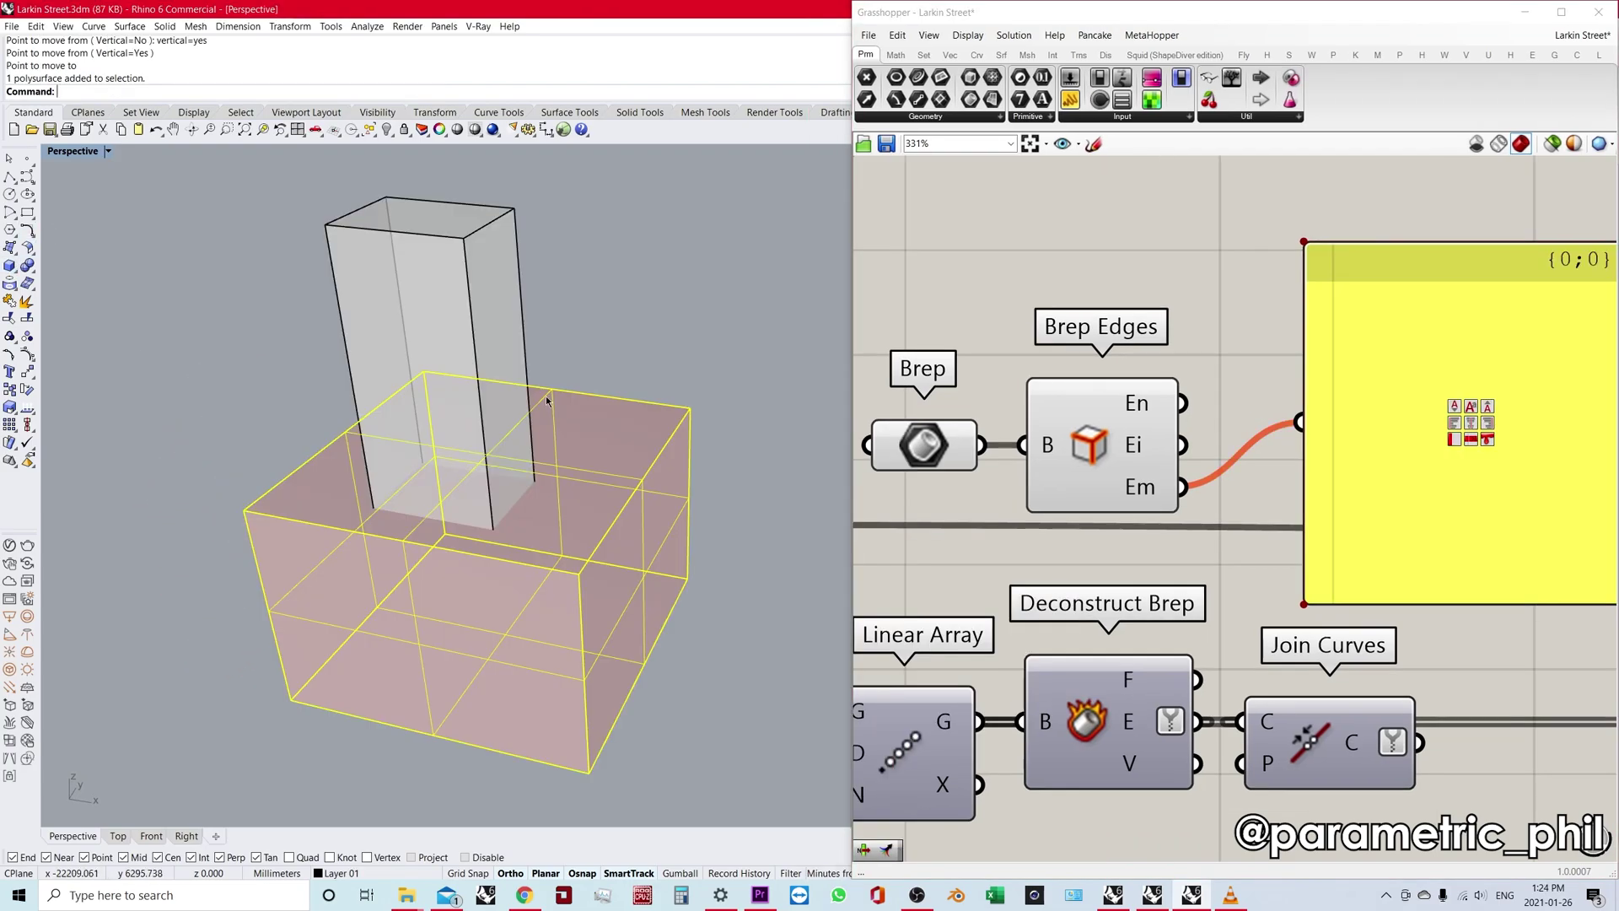
Set the Perspective viewport to Shaded display and inspect the rectangular opening in the box's upper face.
{"action": "key", "text": "ctrl+alt+s"}
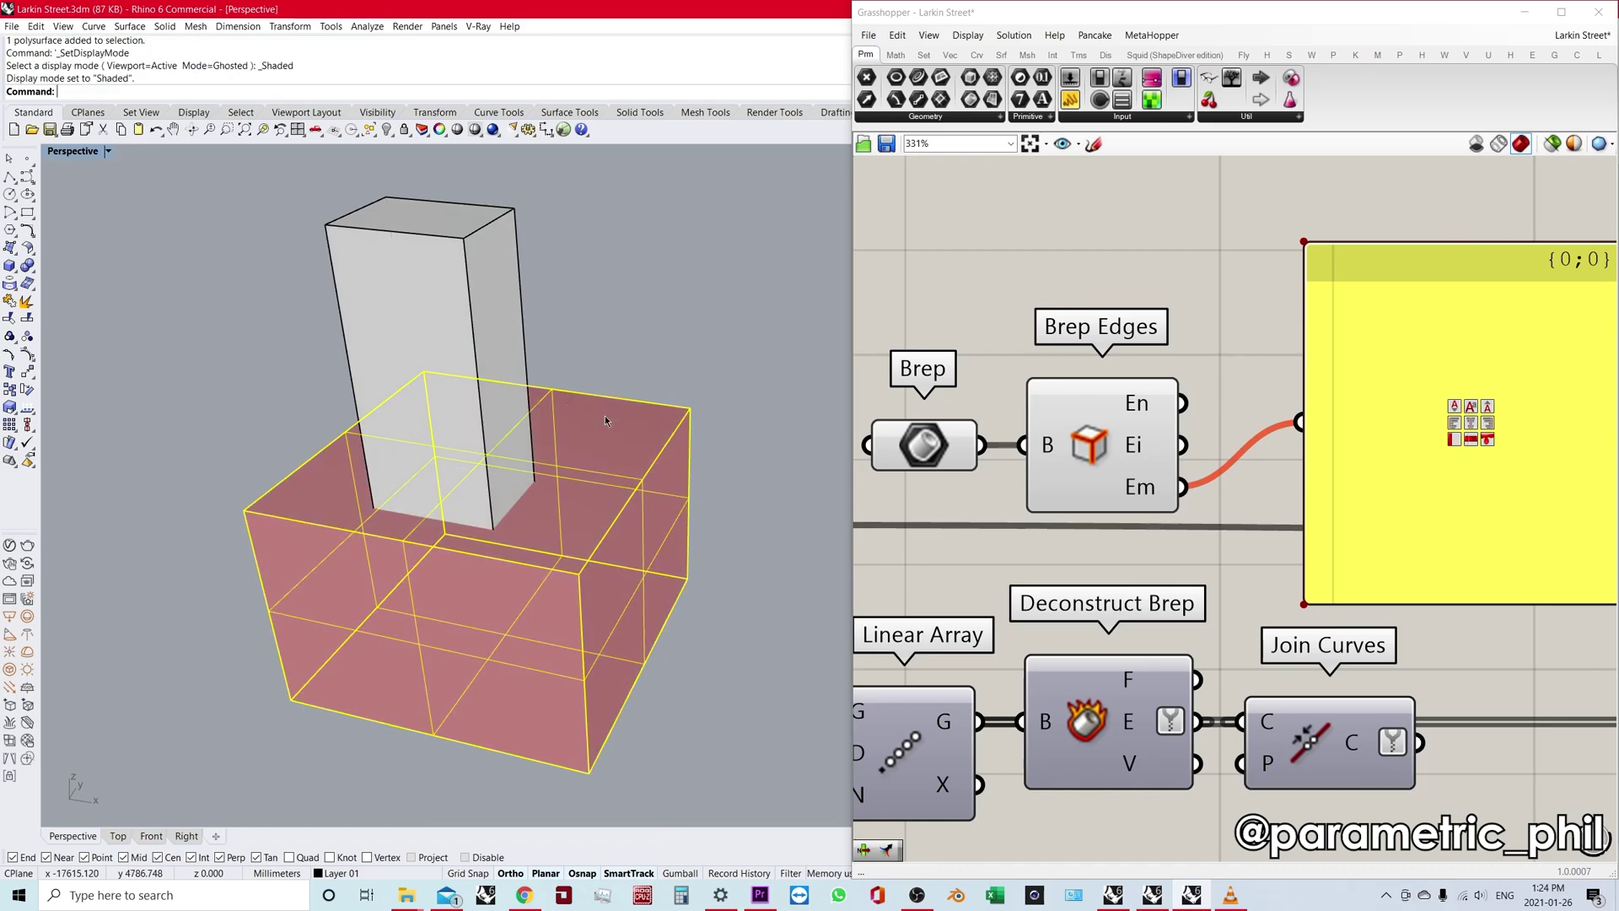
{"action": "key", "text": "Escape"}
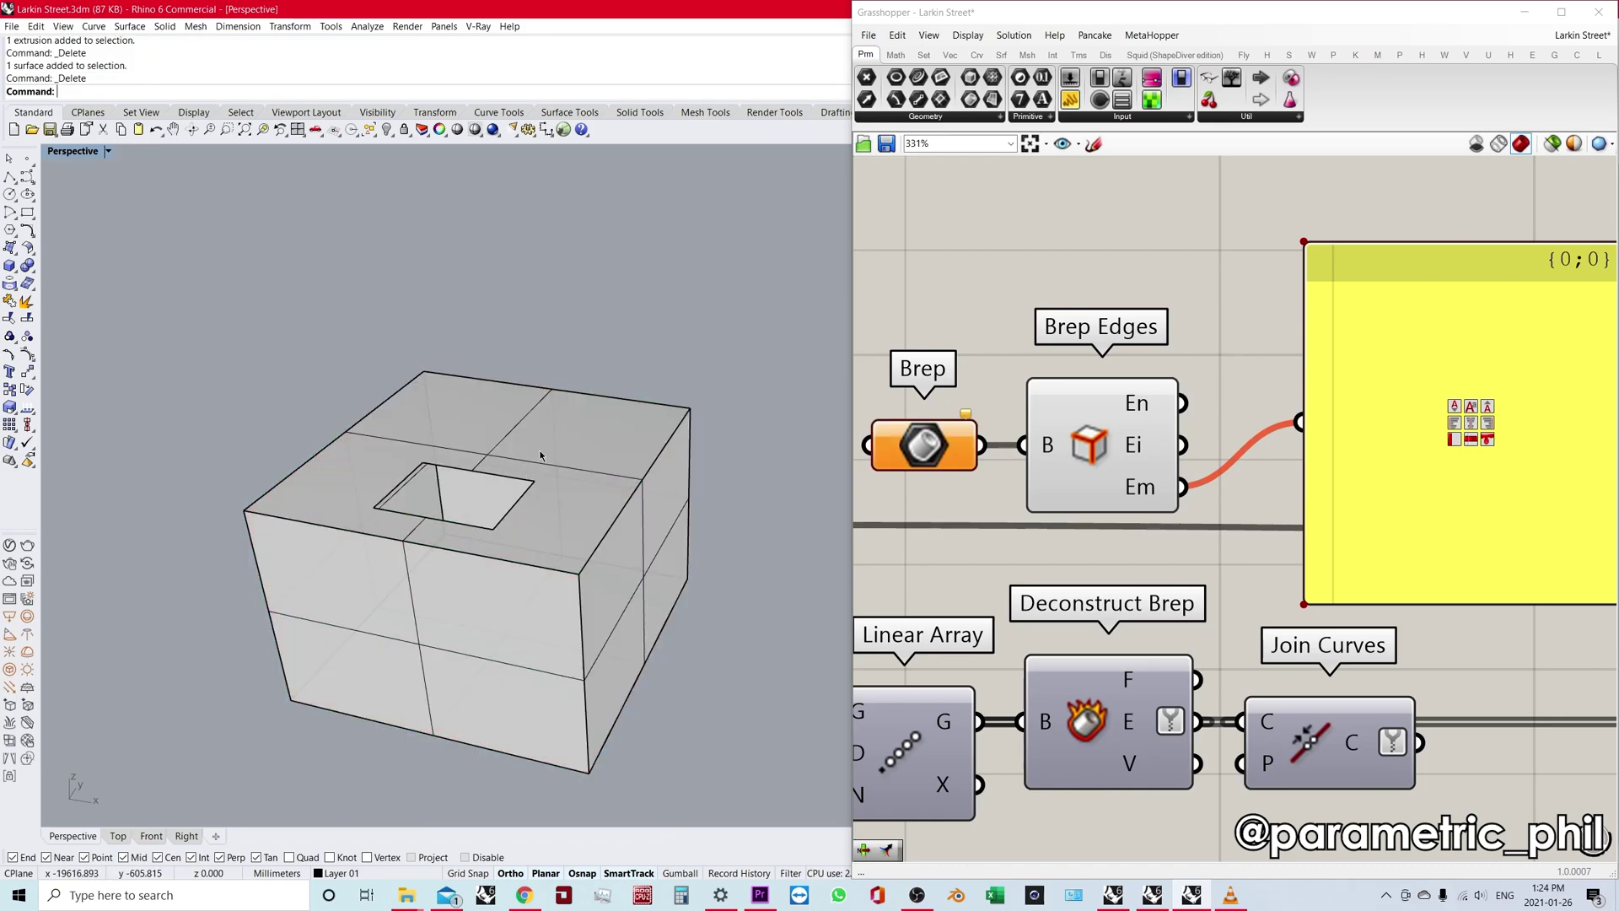
{"action": "right_click_drag", "start_coordinate": [542, 457], "coordinate": [533, 492]}
{"action": "scroll", "coordinate": [495, 544], "scroll_direction": "up", "scroll_amount": 3}
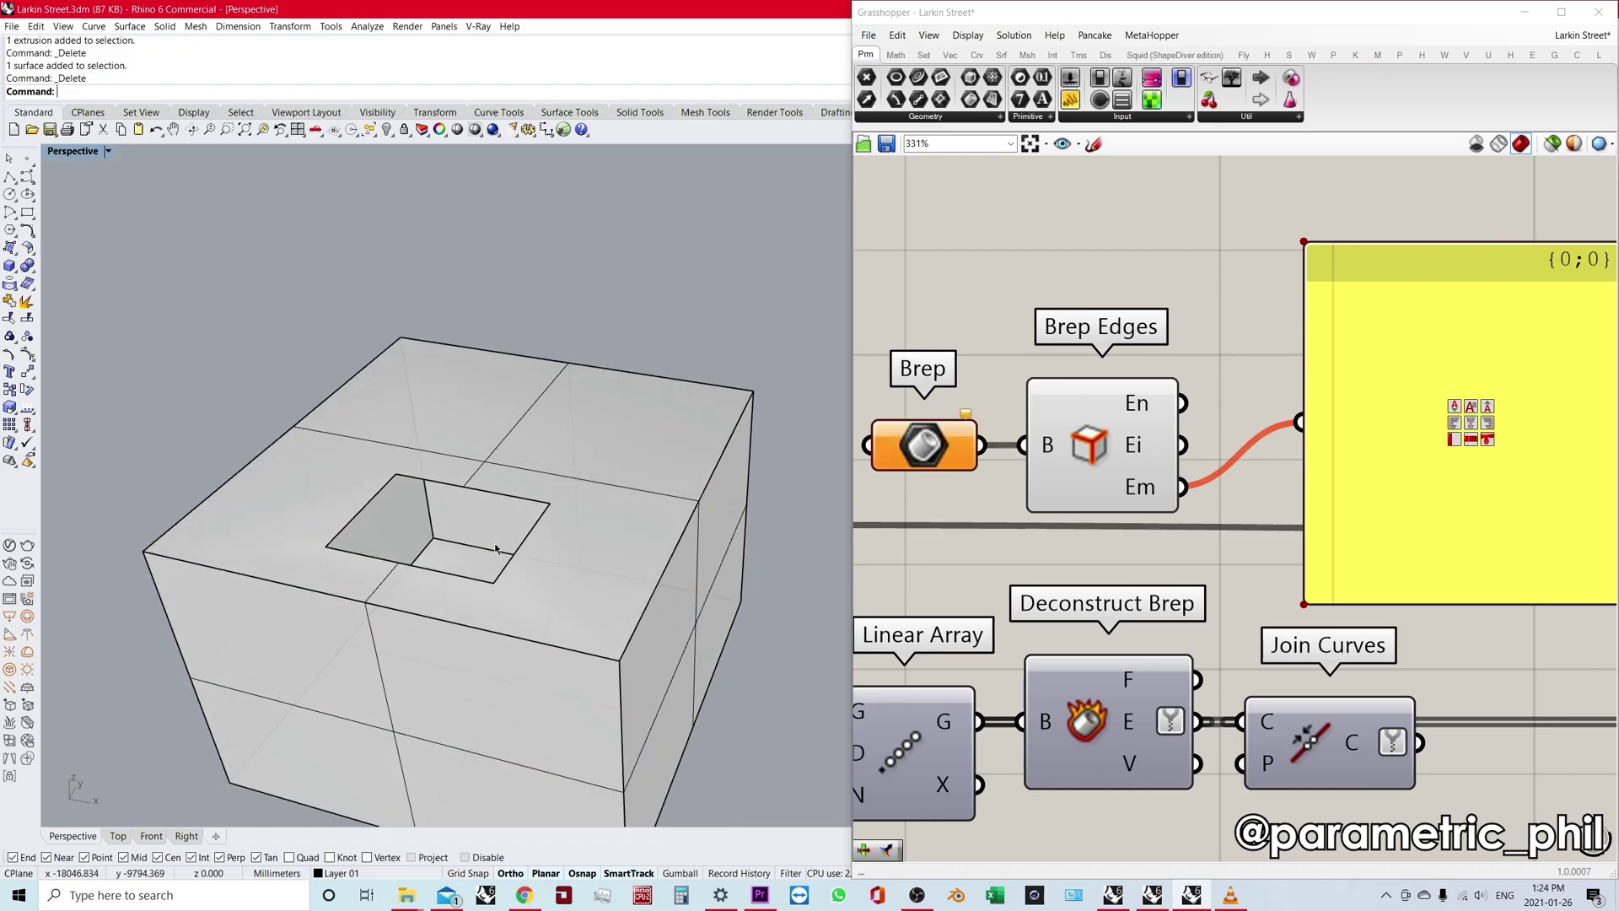
{"action": "scroll", "coordinate": [481, 650], "scroll_direction": "up", "scroll_amount": 8}
{"action": "scroll", "coordinate": [495, 473], "scroll_direction": "down", "scroll_amount": 8}
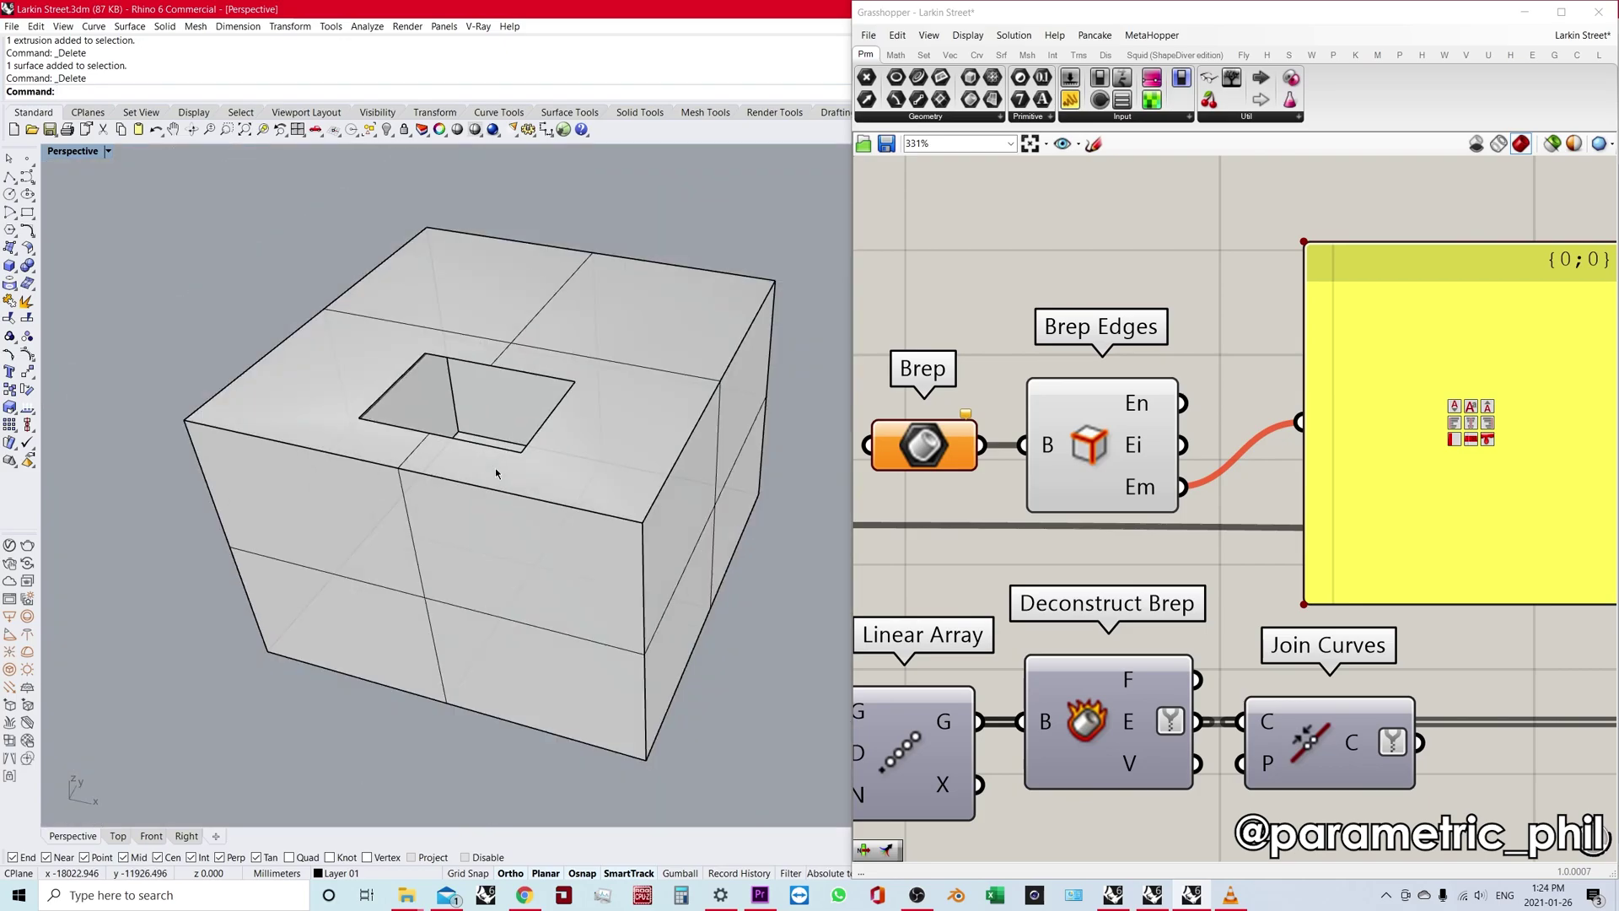
Set the box with the rectangular opening as the referenced Brep of the Brep parameter.
{"action": "left_click", "coordinate": [495, 473]}
{"action": "right_click", "coordinate": [915, 440]}
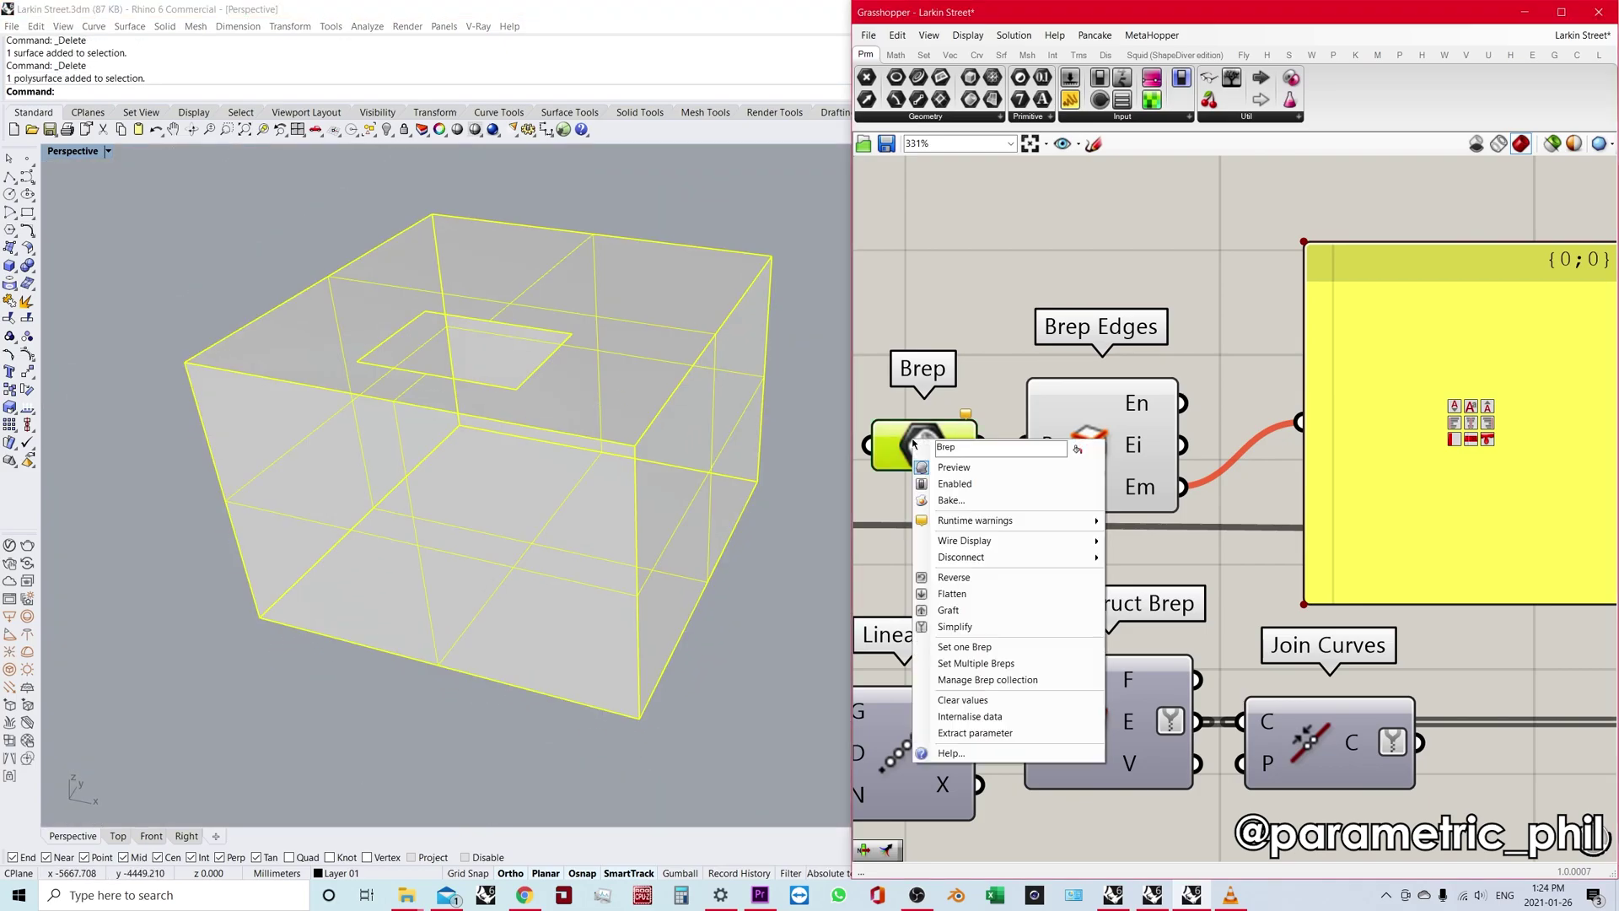
{"action": "left_click", "coordinate": [994, 646]}
{"action": "scroll", "coordinate": [949, 352], "scroll_direction": "down", "scroll_amount": 2}
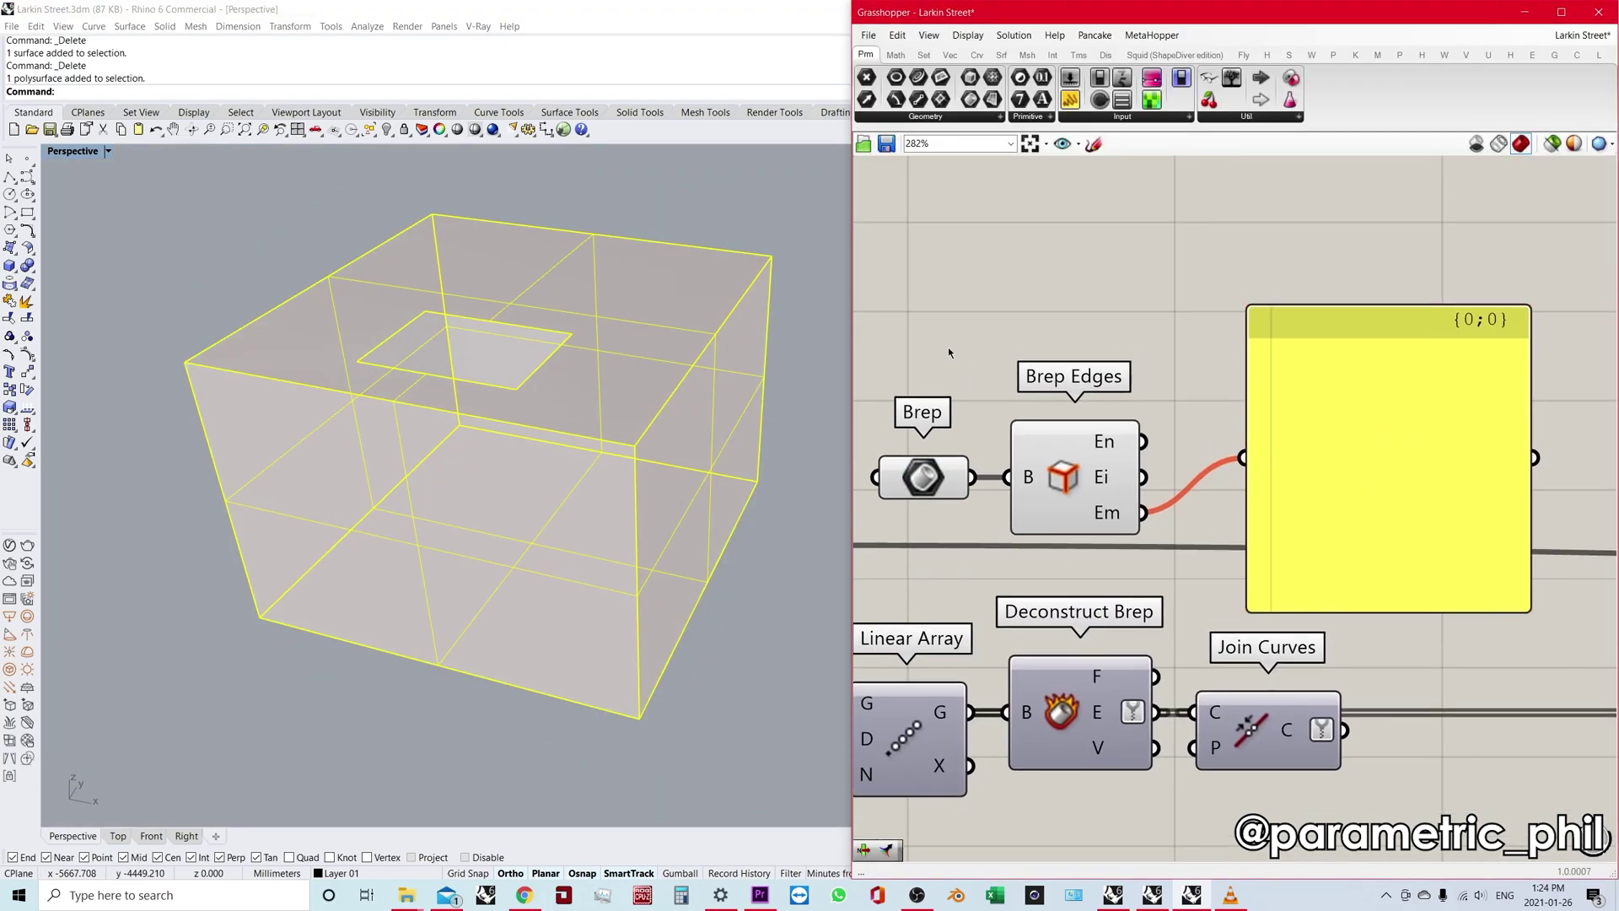
List the open box's Interior (Ei) edges in the panel and hide the original polysurface in Rhino.
{"action": "left_click", "coordinate": [1083, 443]}
{"action": "right_click_drag", "start_coordinate": [1096, 437], "coordinate": [1083, 435]}
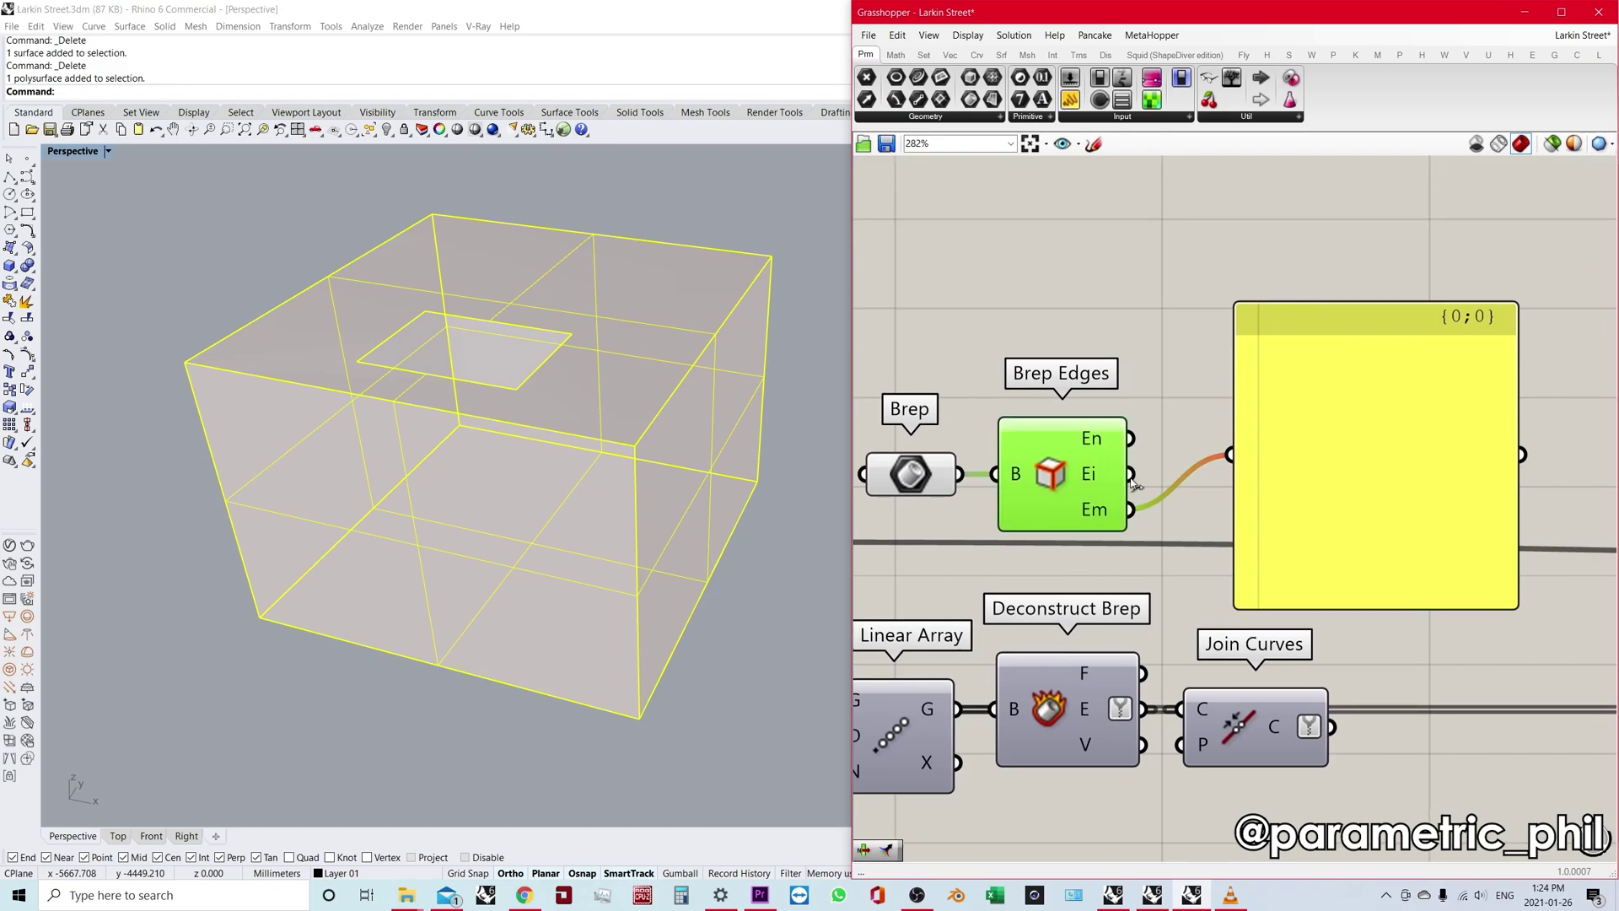
{"action": "left_click_drag", "start_coordinate": [1131, 475], "coordinate": [1230, 455]}
{"action": "left_click", "coordinate": [796, 246]}
{"action": "left_click", "coordinate": [1028, 346]}
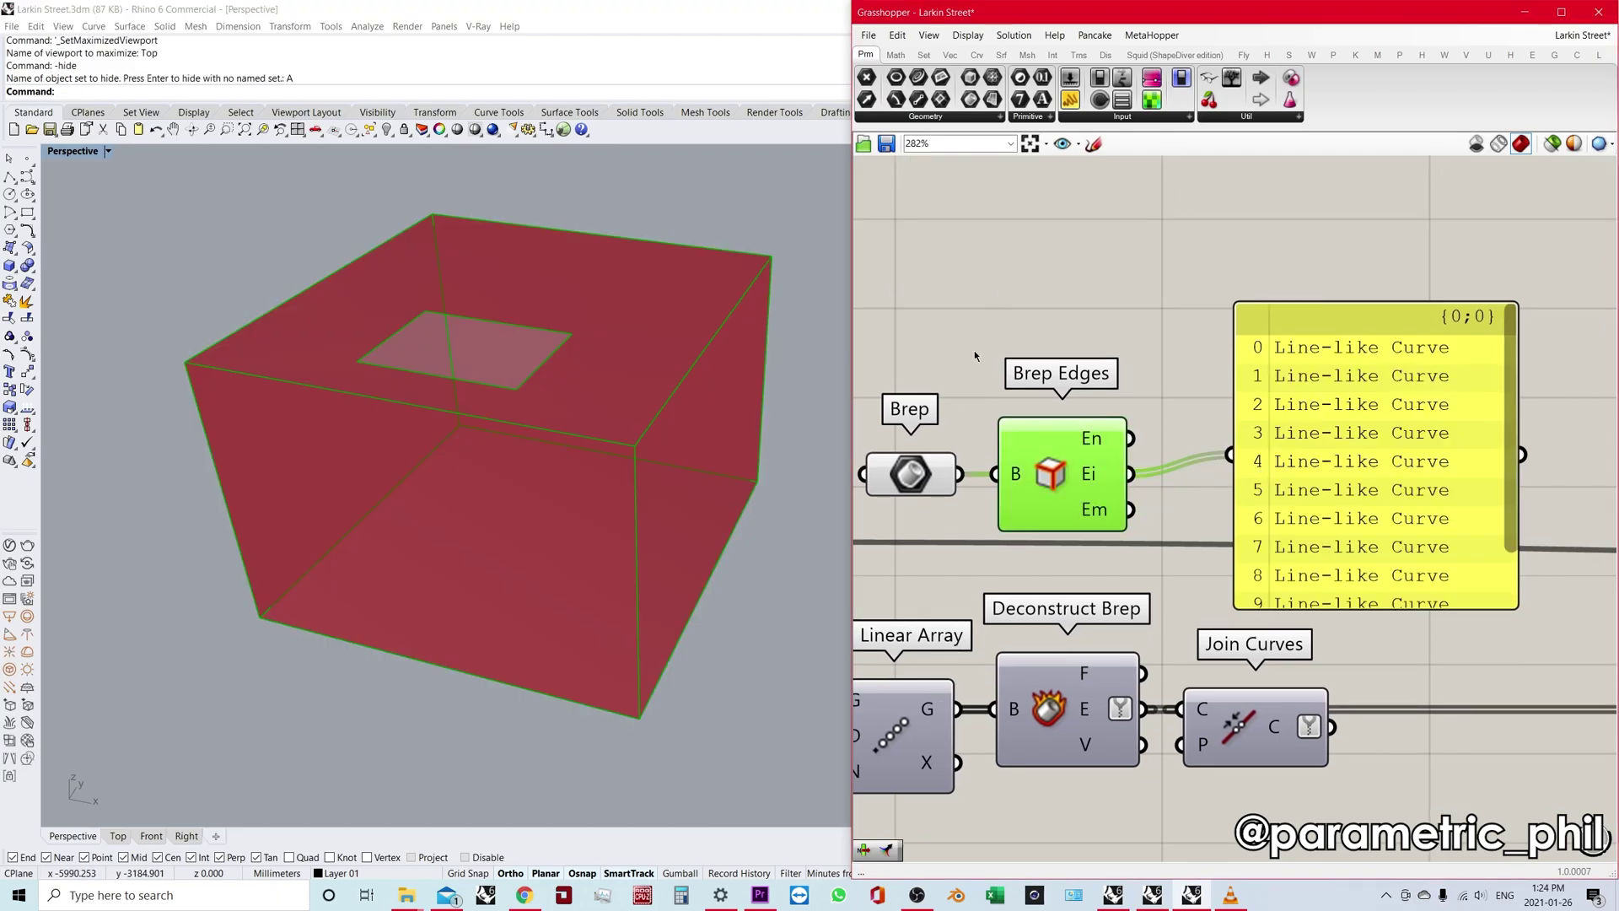
{"action": "left_click", "coordinate": [975, 354]}
Compare the open box's edge types by feeding the panel the Naked (En) output and then the Interior (Ei) output.
{"action": "left_click_drag", "start_coordinate": [1116, 445], "coordinate": [1319, 451]}
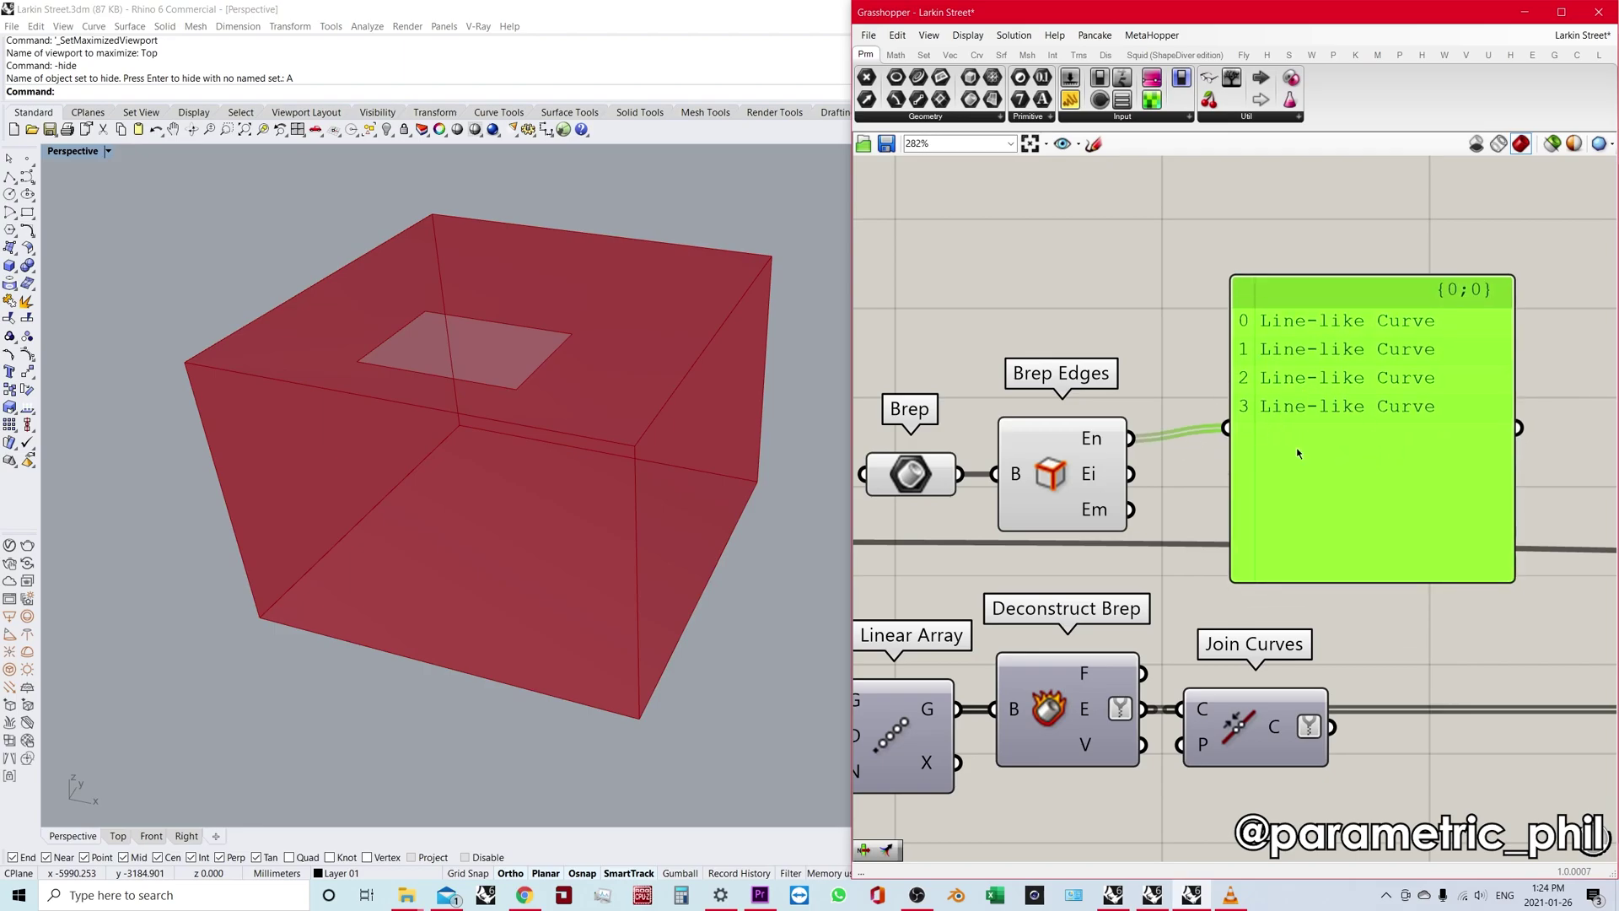
{"action": "right_click_drag", "start_coordinate": [1234, 459], "coordinate": [1251, 449]}
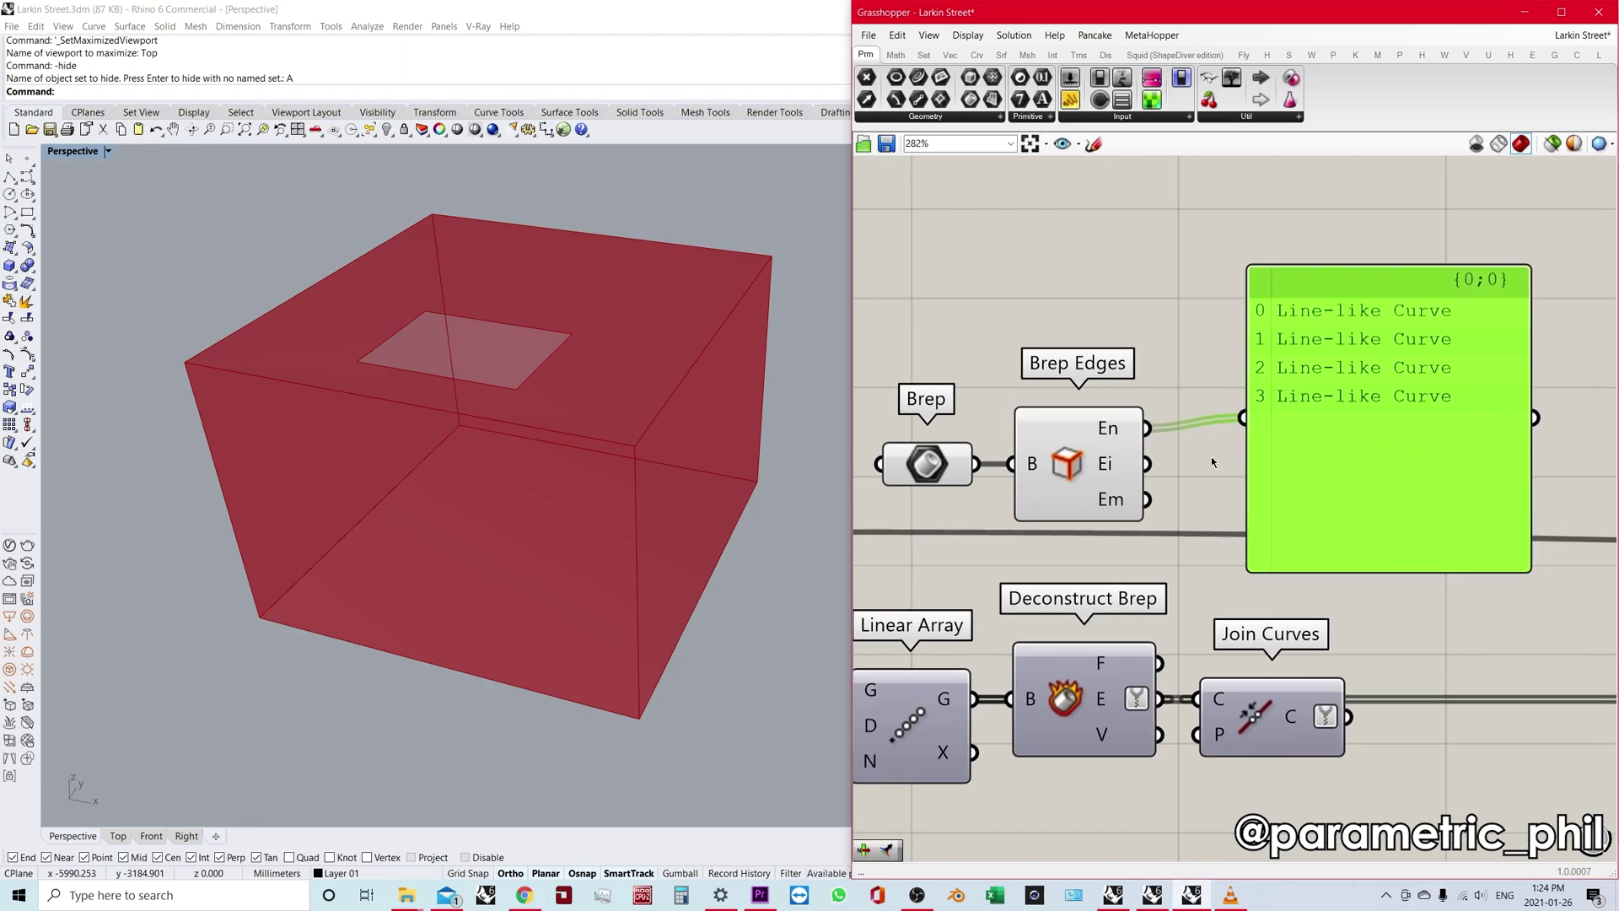
{"action": "right_click_drag", "start_coordinate": [548, 362], "coordinate": [551, 429]}
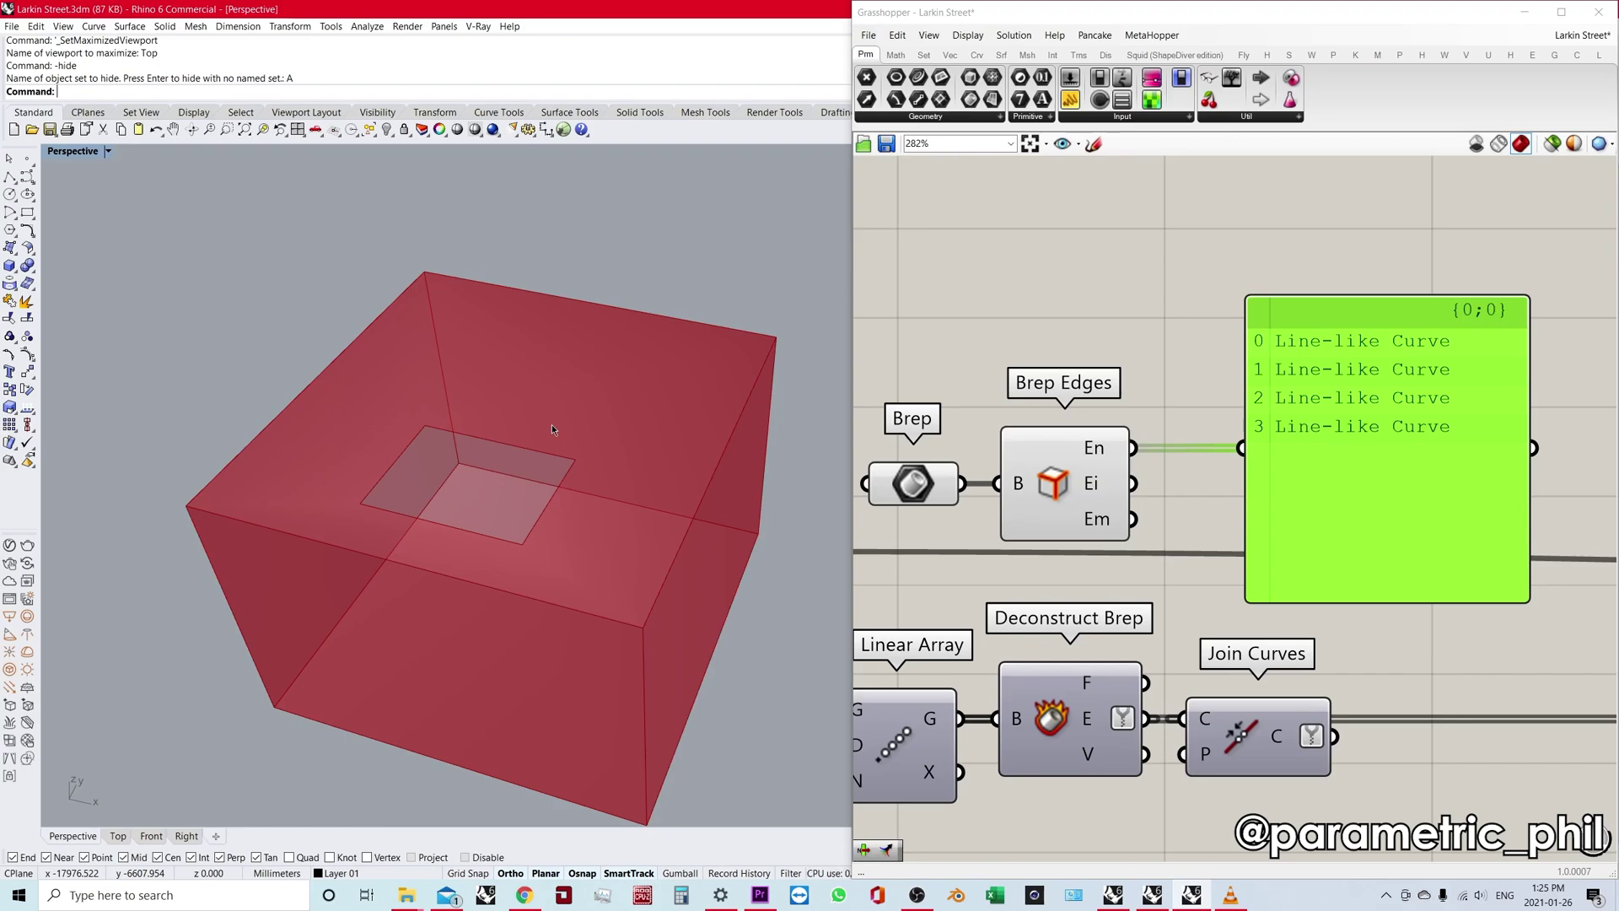
{"action": "left_click_drag", "start_coordinate": [1134, 483], "coordinate": [1259, 455]}
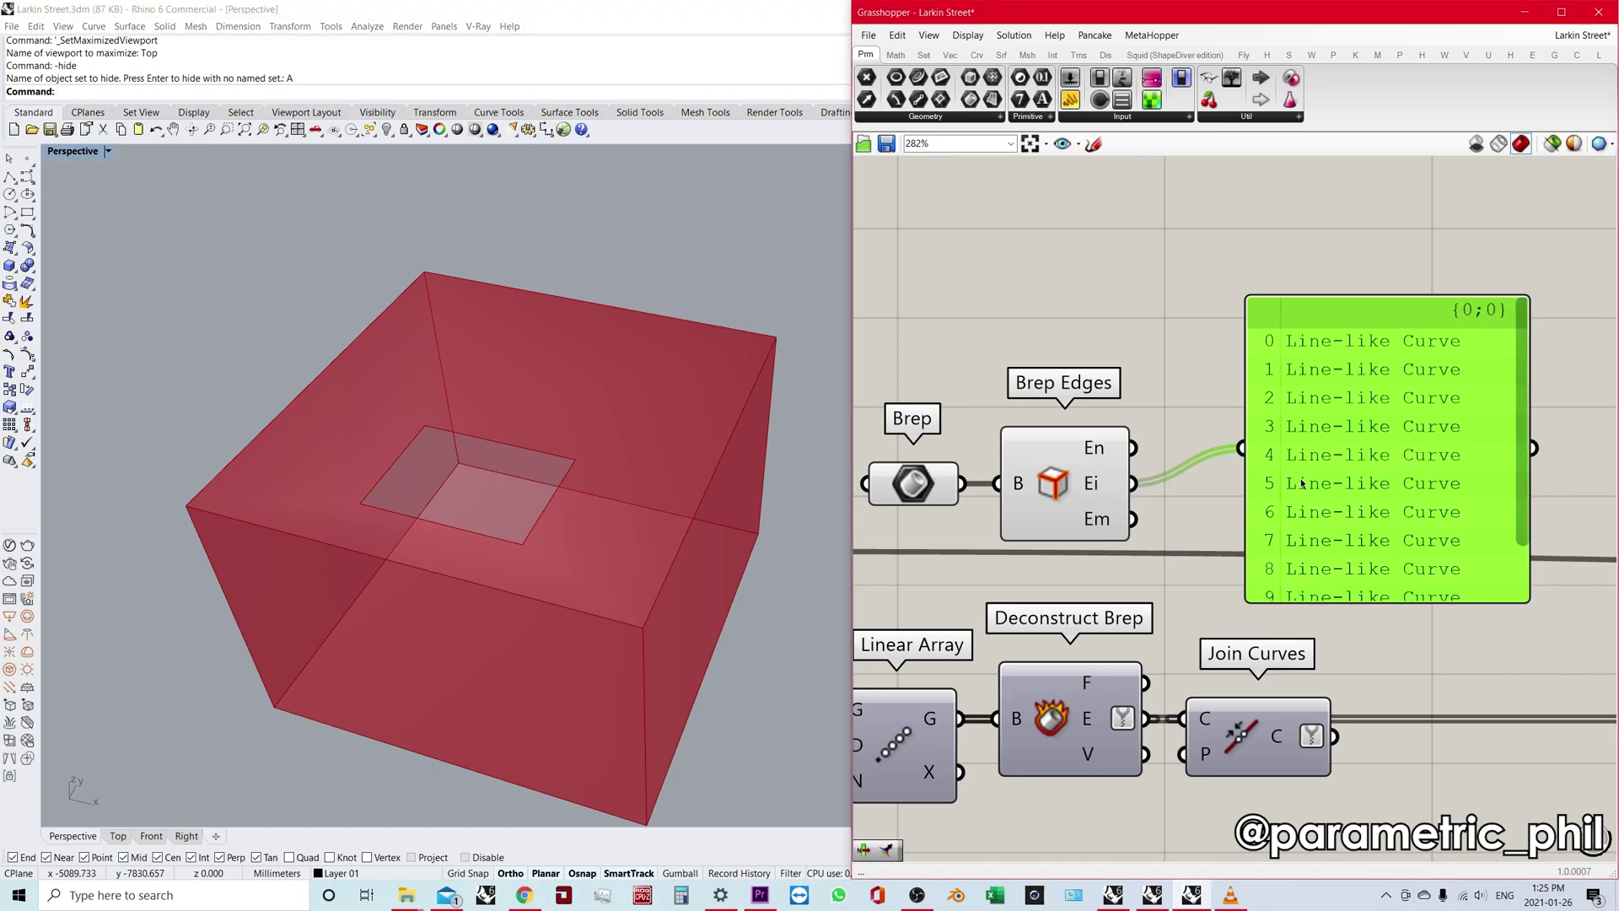
Move the edge list panel aside, add a Curve parameter and connect the Naked (En) output of Brep Edges to it.
{"action": "left_click", "coordinate": [1081, 497]}
{"action": "right_click_drag", "start_coordinate": [730, 448], "coordinate": [681, 423]}
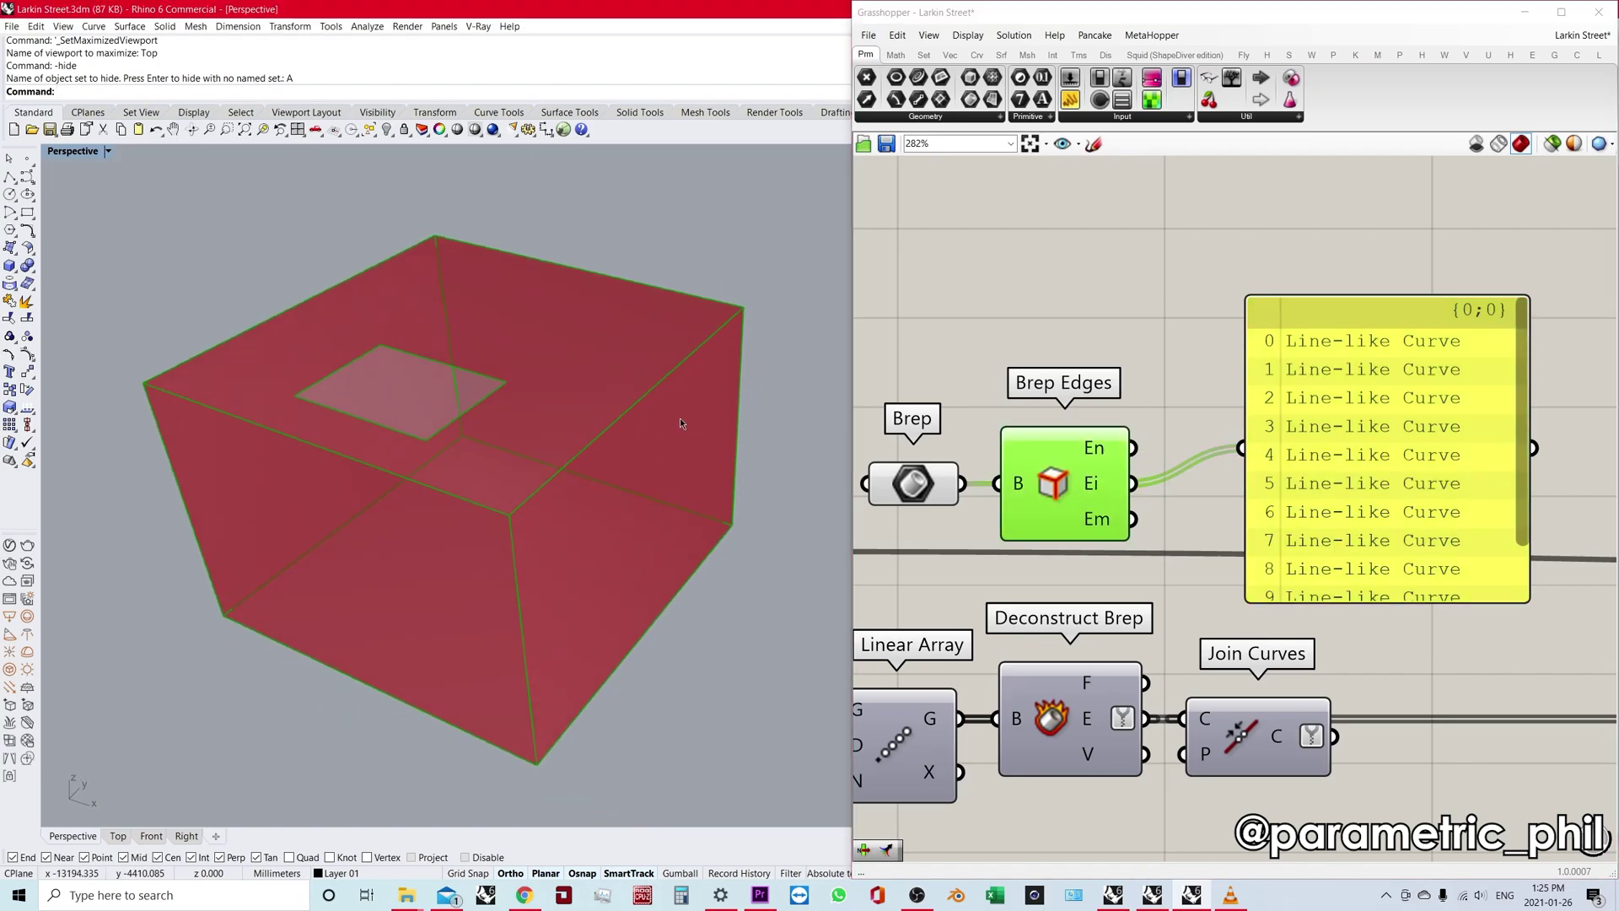
{"action": "left_click", "coordinate": [1167, 328]}
{"action": "right_click_drag", "start_coordinate": [1168, 329], "coordinate": [1069, 324]}
{"action": "left_click_drag", "start_coordinate": [1254, 376], "coordinate": [1464, 365]}
{"action": "left_click", "coordinate": [1231, 336]}
{"action": "double_click", "coordinate": [1231, 336]}
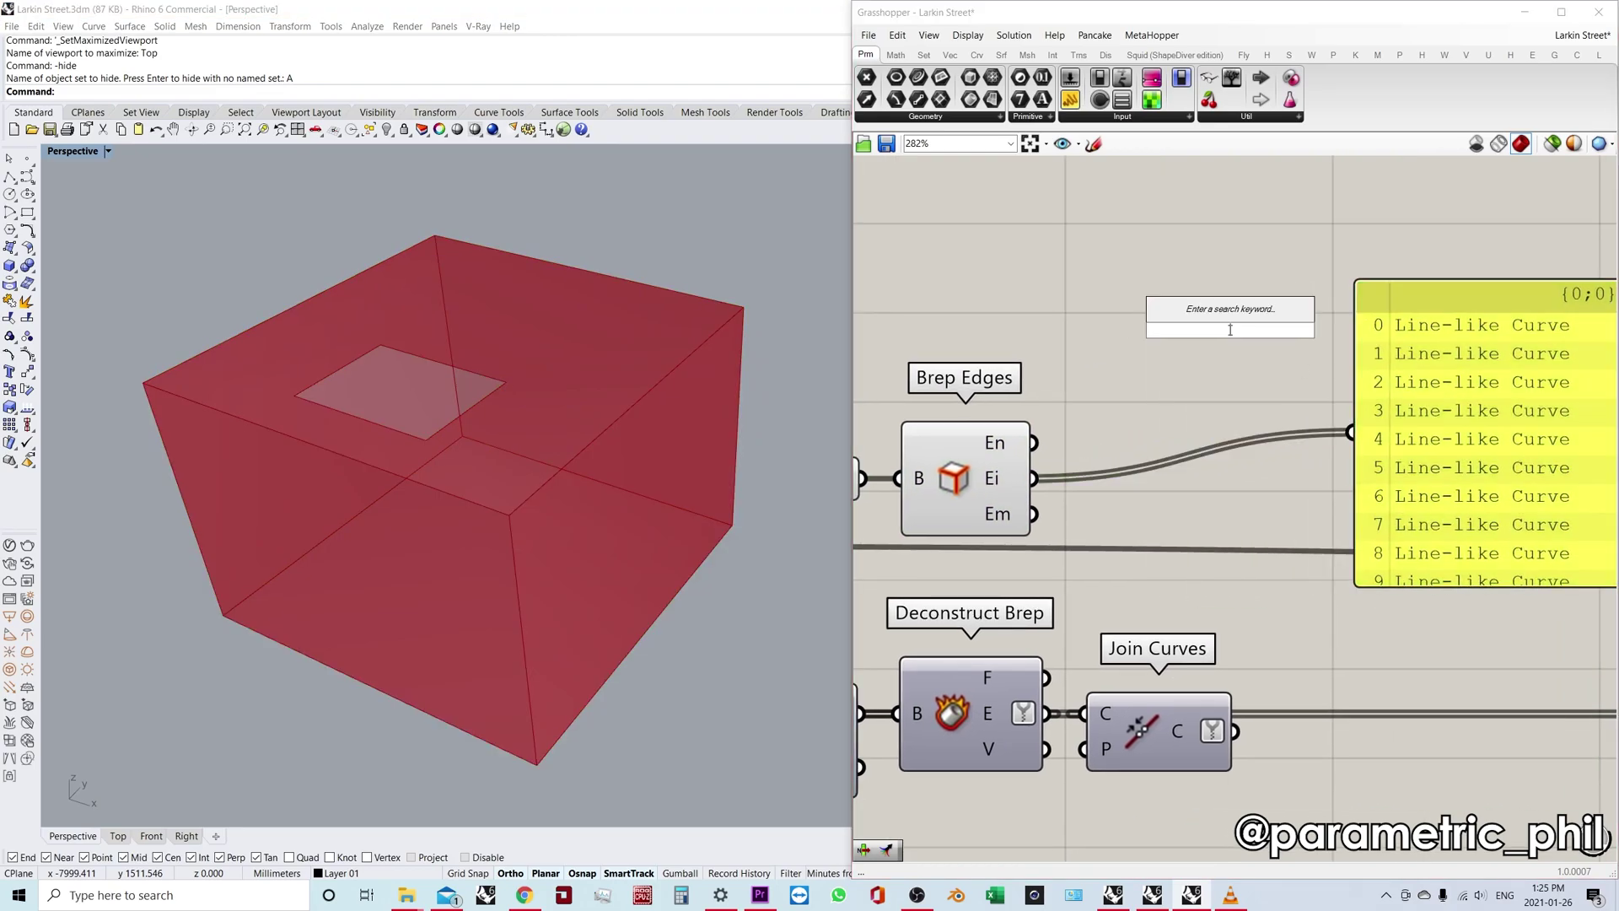
{"action": "type", "text": "curve"}
{"action": "left_click", "coordinate": [1246, 314]}
{"action": "left_click_drag", "start_coordinate": [1037, 442], "coordinate": [1182, 337]}
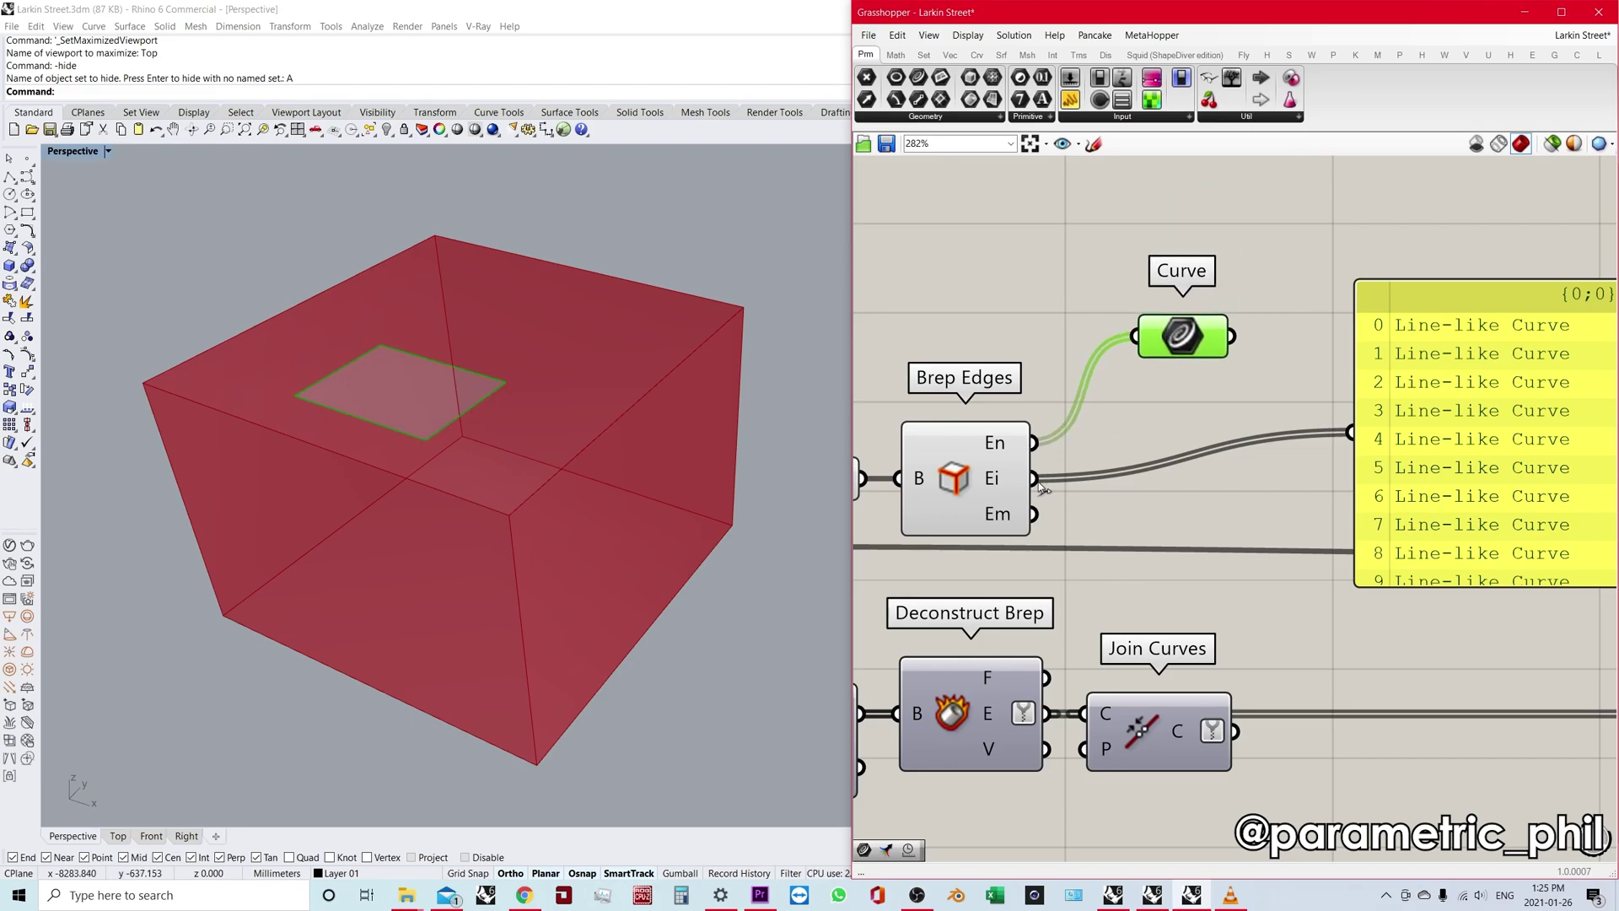
Feed the Curve parameter from the Interior (Ei) output instead and shift the parameter slightly lower, clear of the panel wire.
{"action": "left_click_drag", "start_coordinate": [1036, 479], "coordinate": [1177, 461]}
{"action": "right_click_drag", "start_coordinate": [733, 434], "coordinate": [666, 435]}
{"action": "right_click_drag", "start_coordinate": [536, 433], "coordinate": [538, 420]}
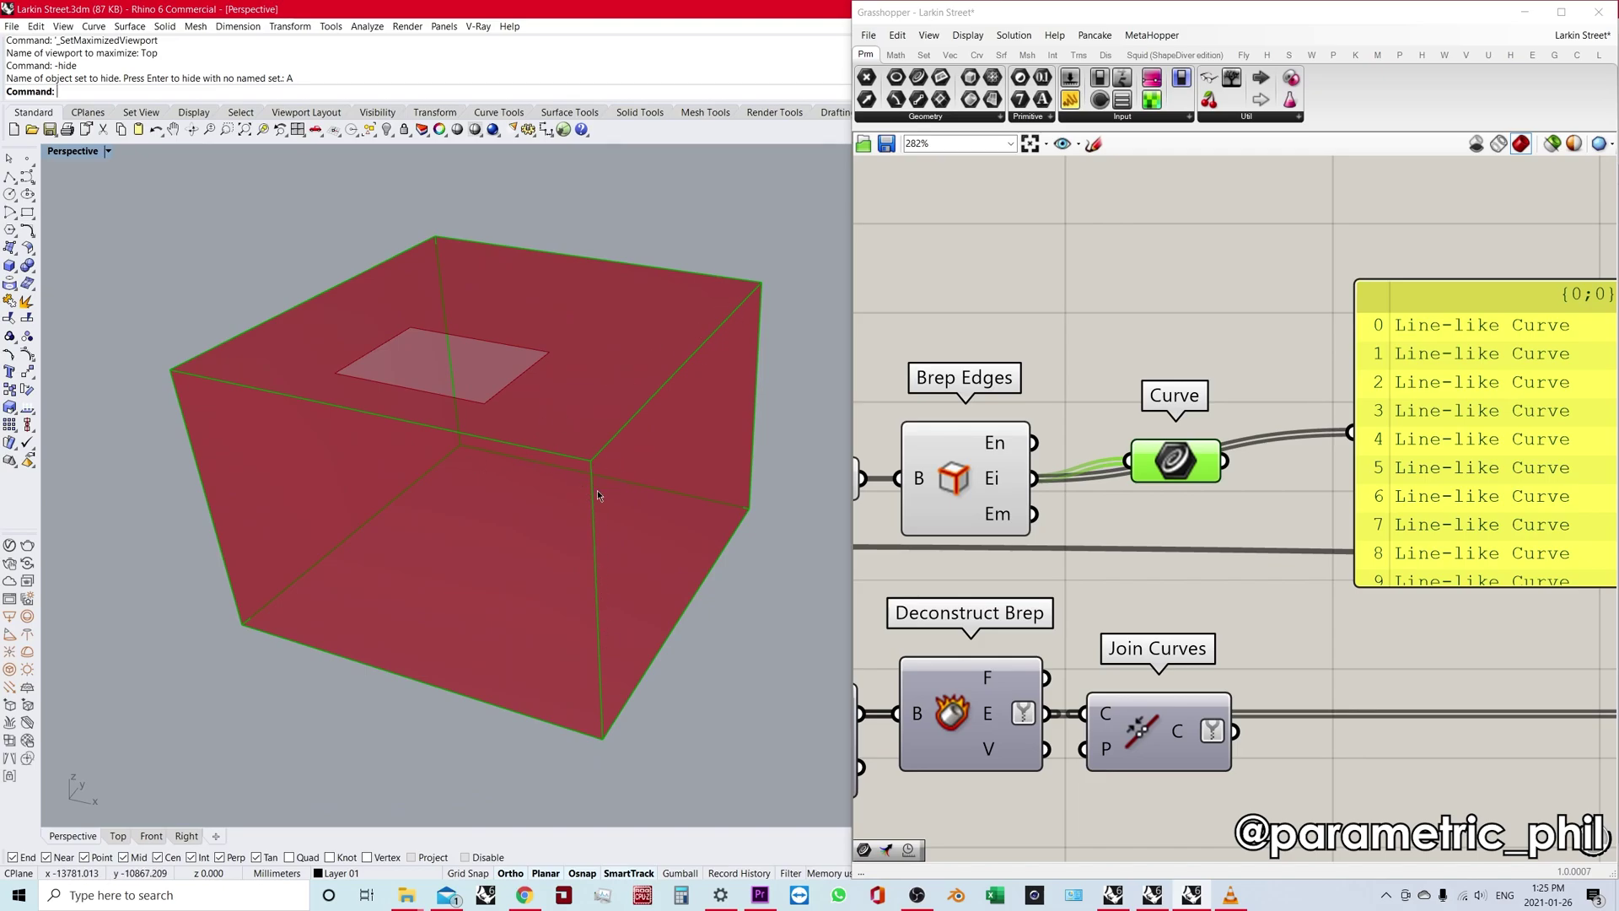
{"action": "right_click_drag", "start_coordinate": [1093, 386], "coordinate": [1123, 371]}
{"action": "left_click", "coordinate": [1118, 377]}
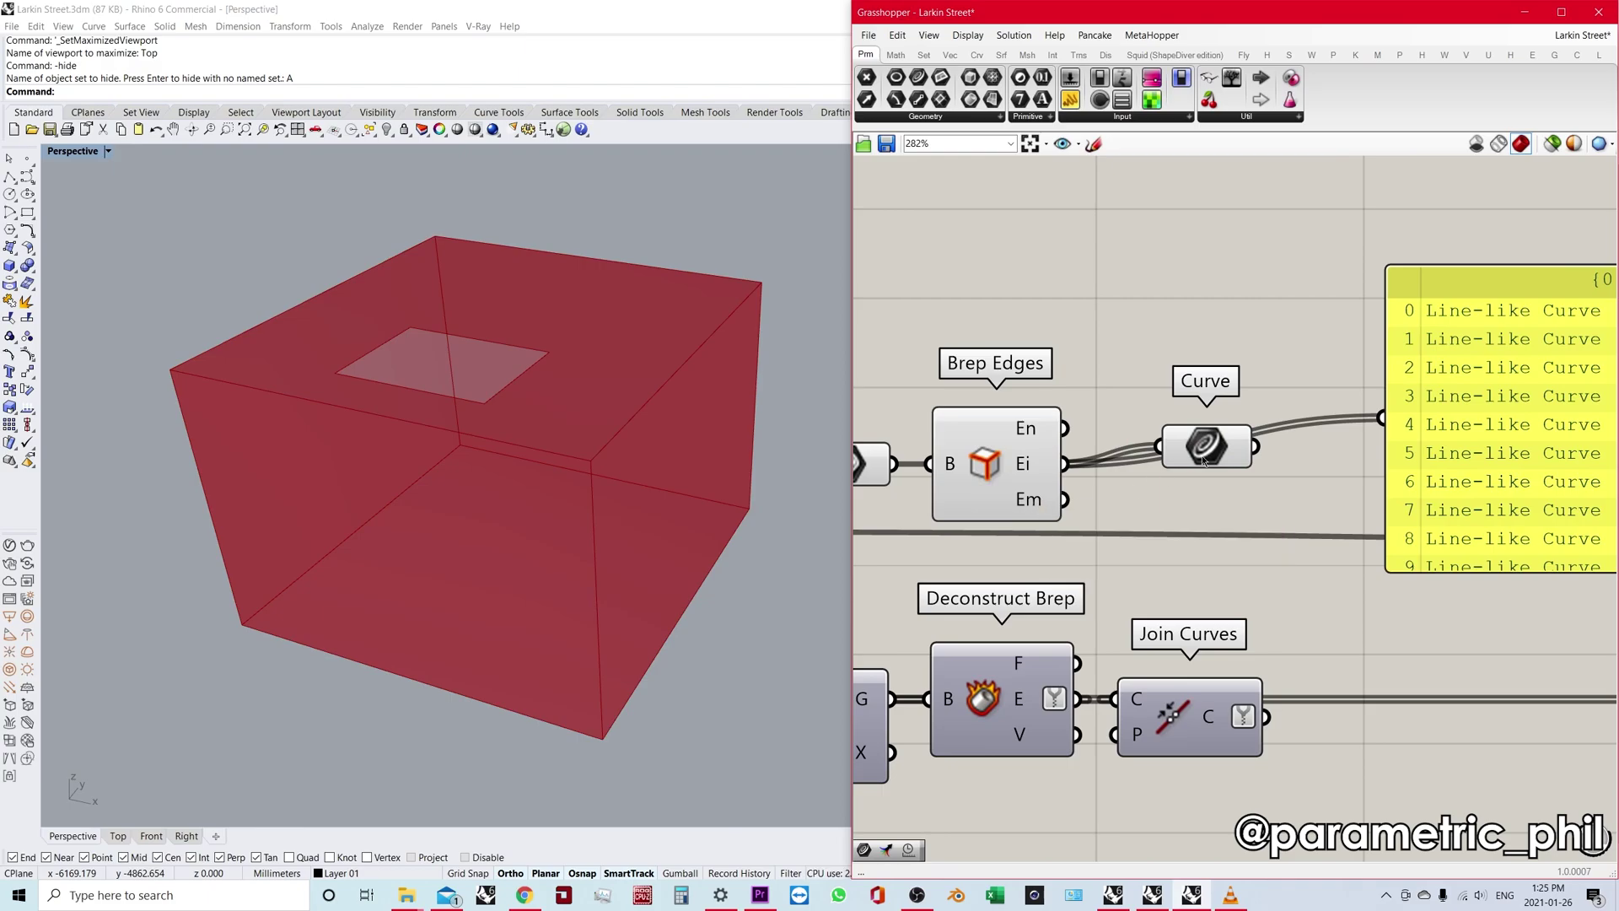
{"action": "left_click_drag", "start_coordinate": [1207, 445], "coordinate": [1220, 483]}
{"action": "left_click", "coordinate": [1130, 415]}
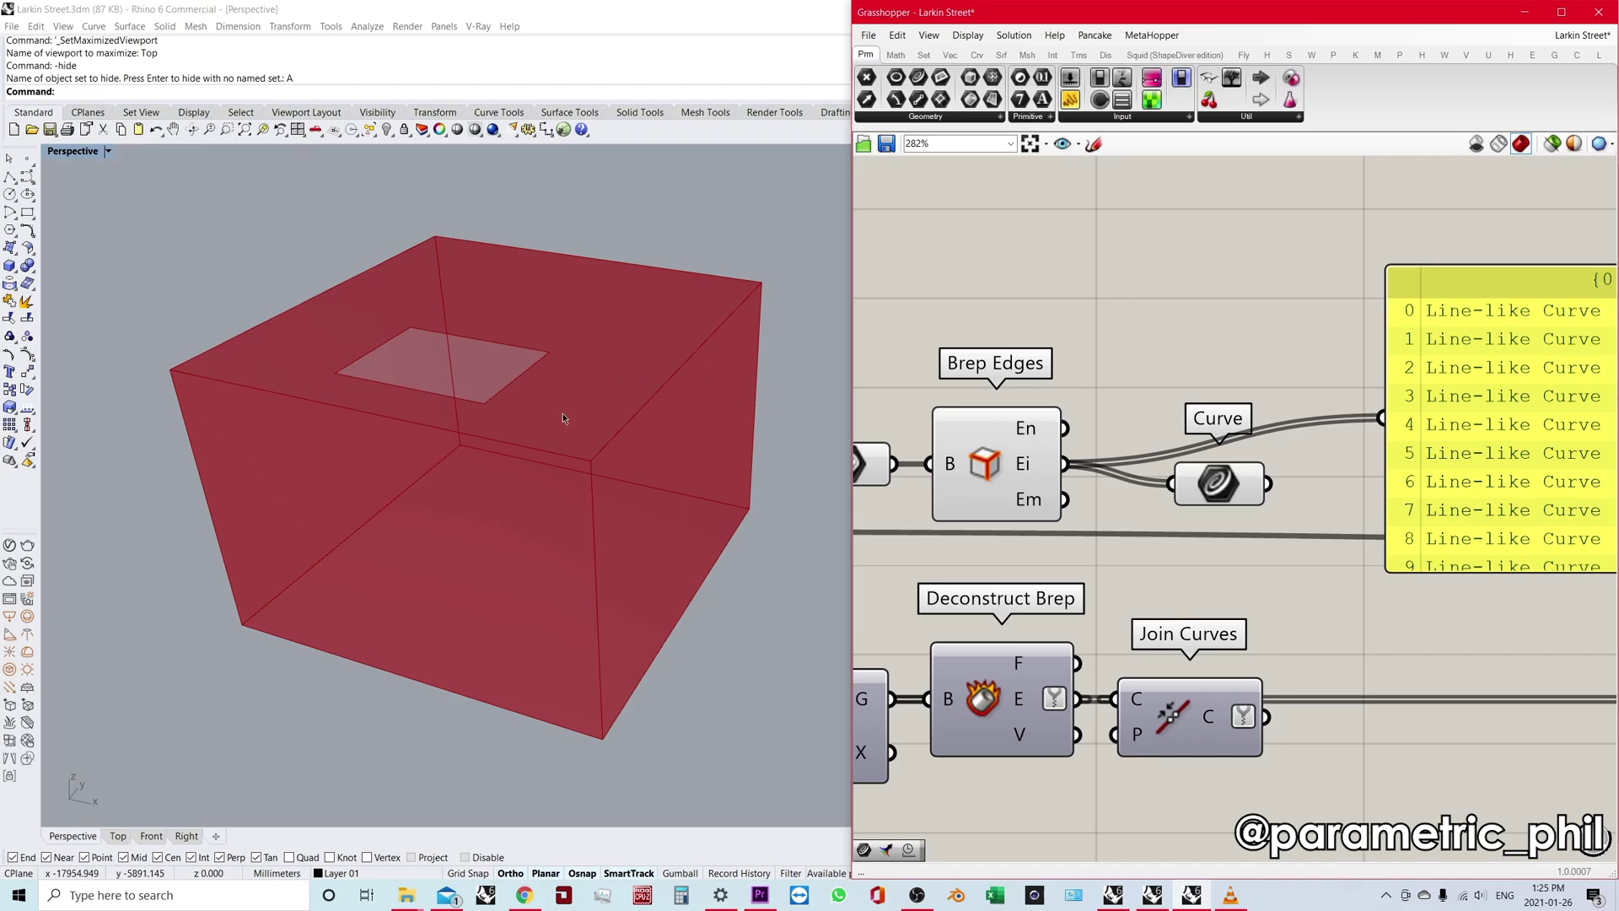
Unhide the open box in Rhino and draw a smaller solid box against its side, starting from a bottom corner.
{"action": "right_click_drag", "start_coordinate": [661, 422], "coordinate": [440, 391]}
{"action": "key", "text": "ctrl+alt+h"}
{"action": "right_click_drag", "start_coordinate": [382, 469], "coordinate": [425, 472]}
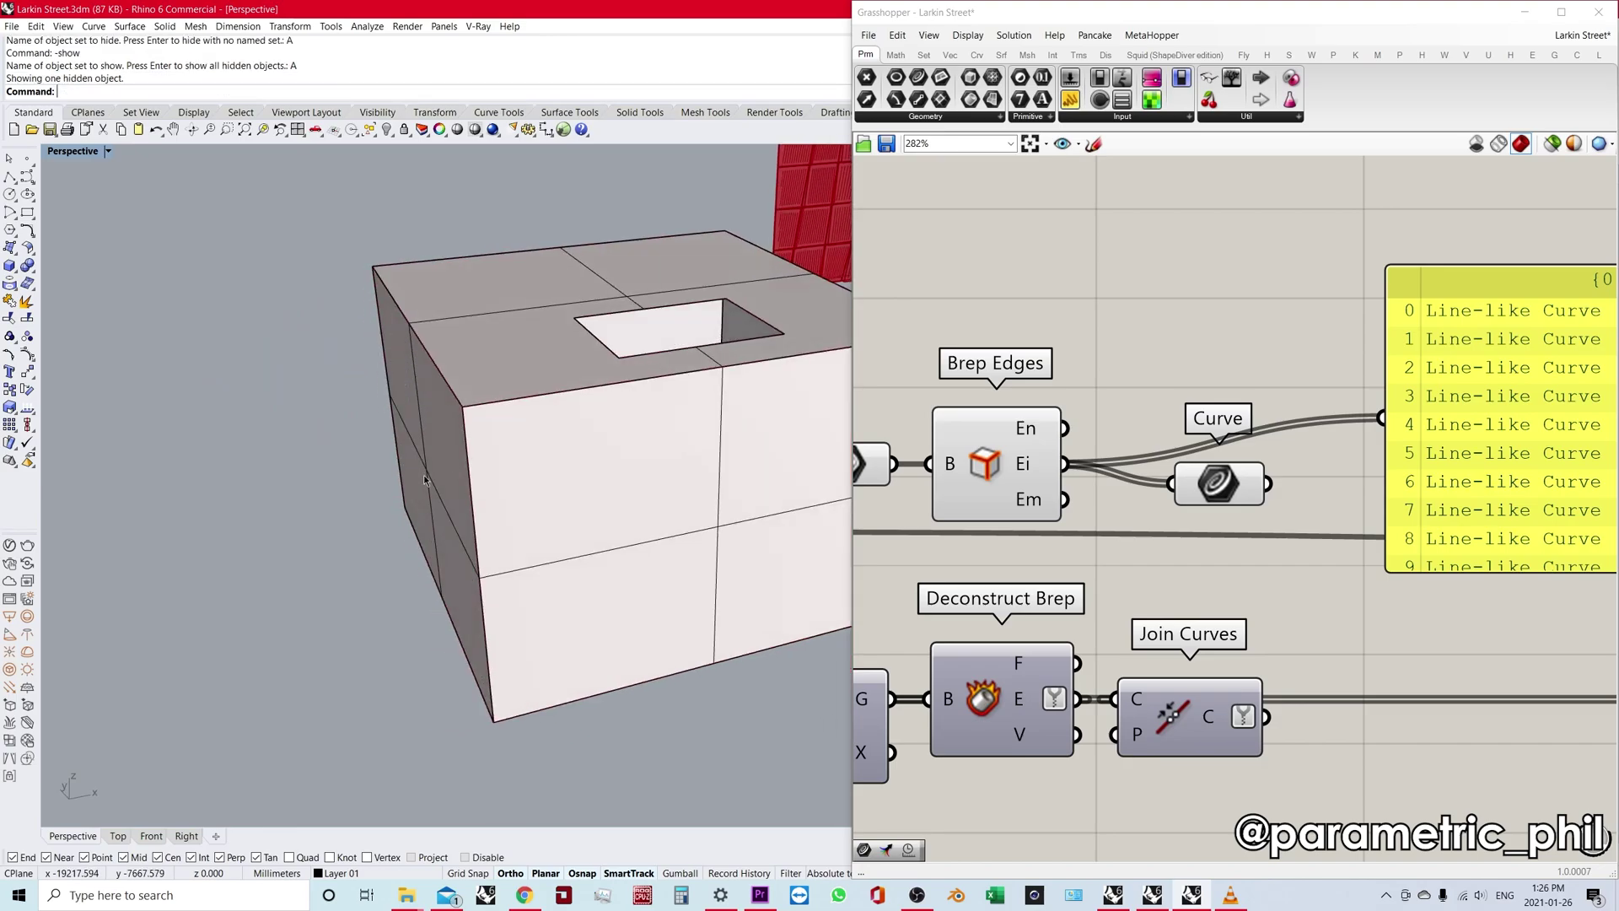
{"action": "left_click", "coordinate": [8, 267]}
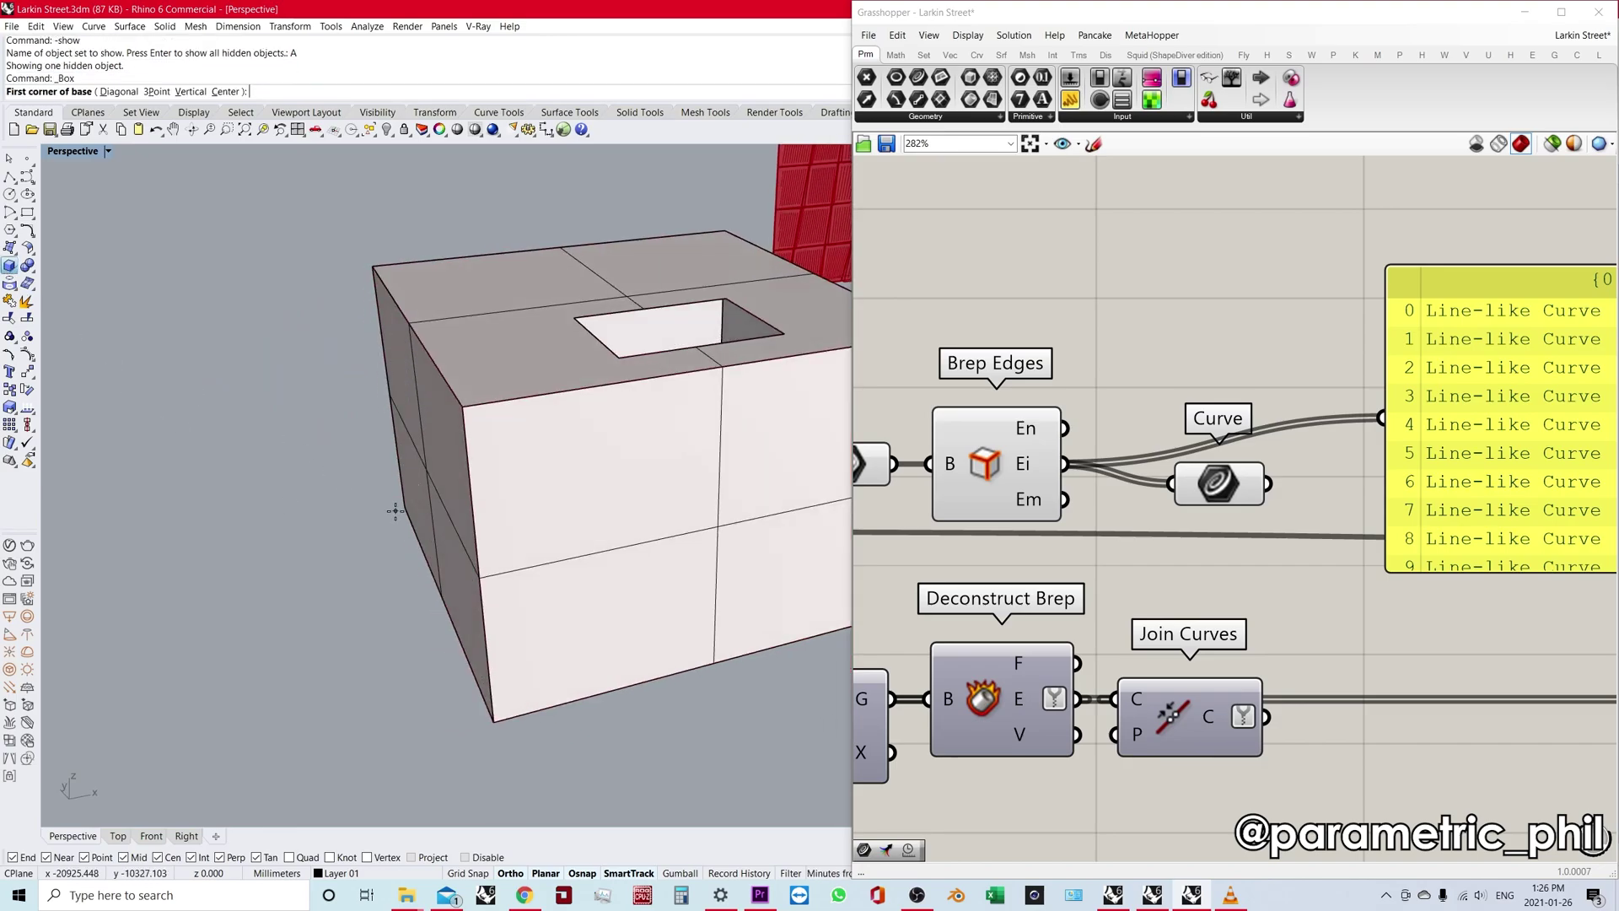
{"action": "left_click", "coordinate": [405, 506]}
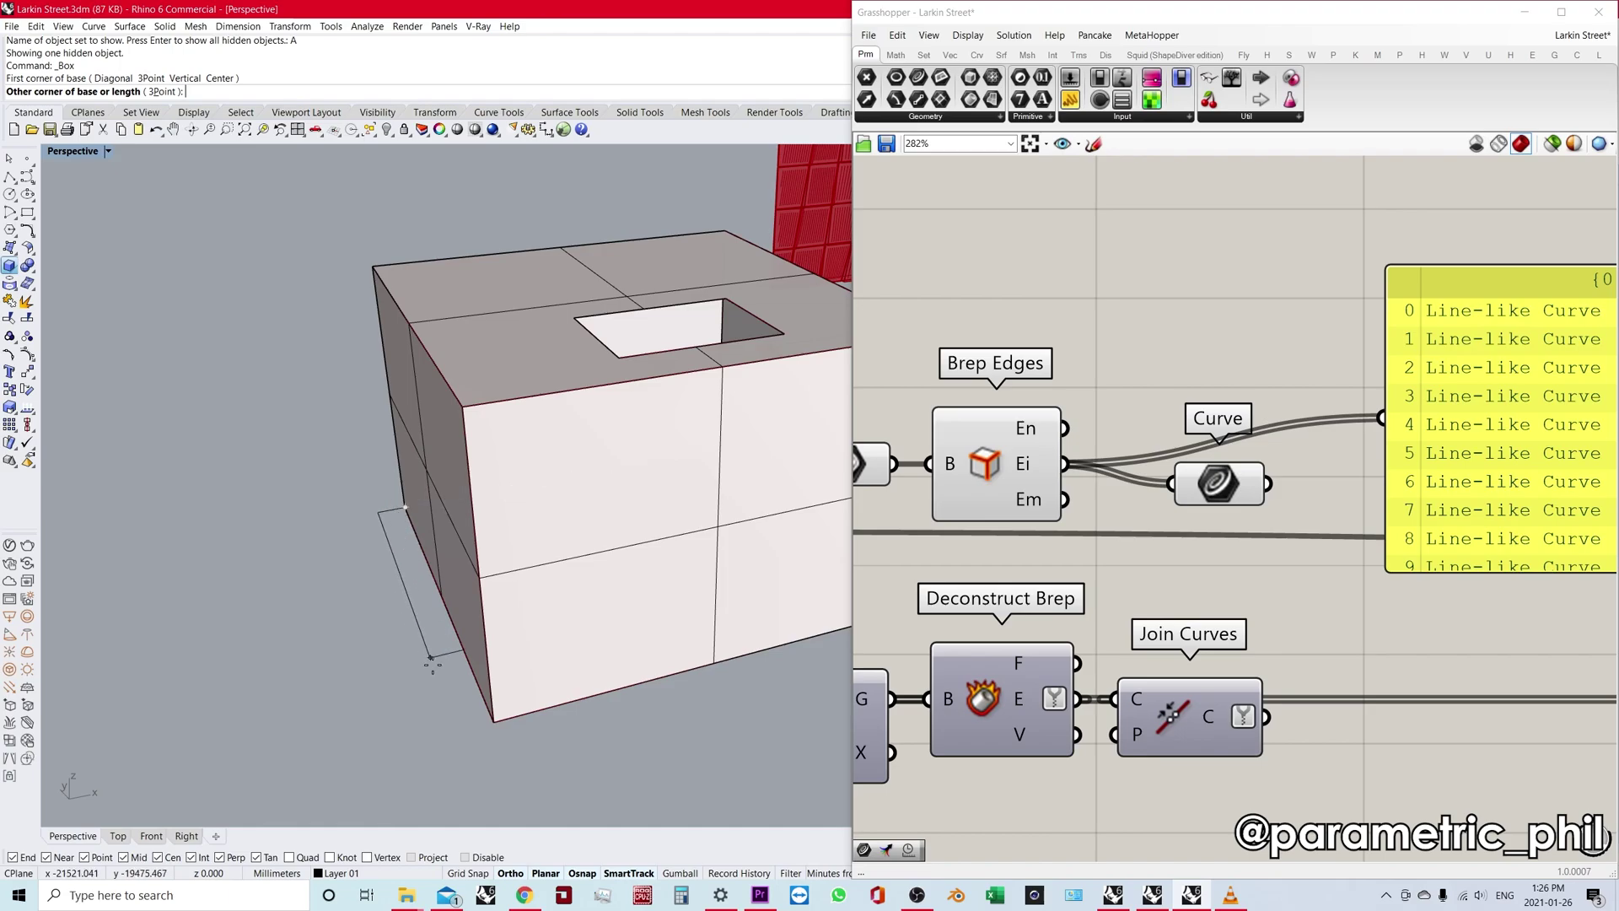
{"action": "left_click", "coordinate": [156, 647]}
{"action": "left_click", "coordinate": [221, 470]}
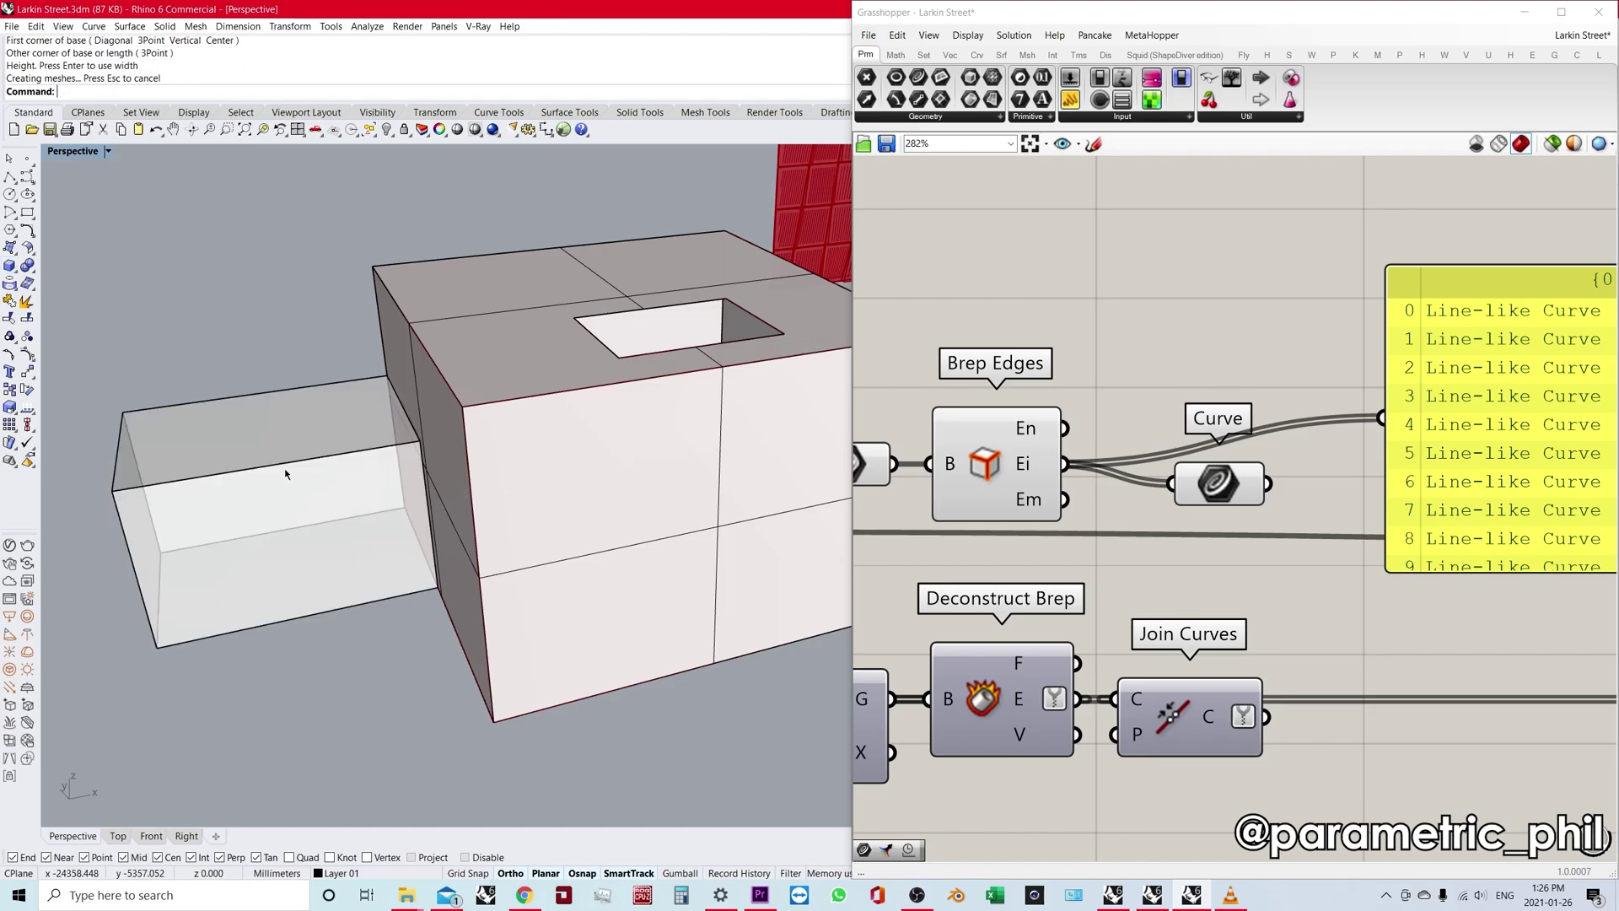
Move the smaller box vertically until its lower edge meets the upper edge of the open box.
{"action": "left_click", "coordinate": [289, 472]}
{"action": "key", "text": "ctrl+m"}
{"action": "left_click", "coordinate": [393, 597]}
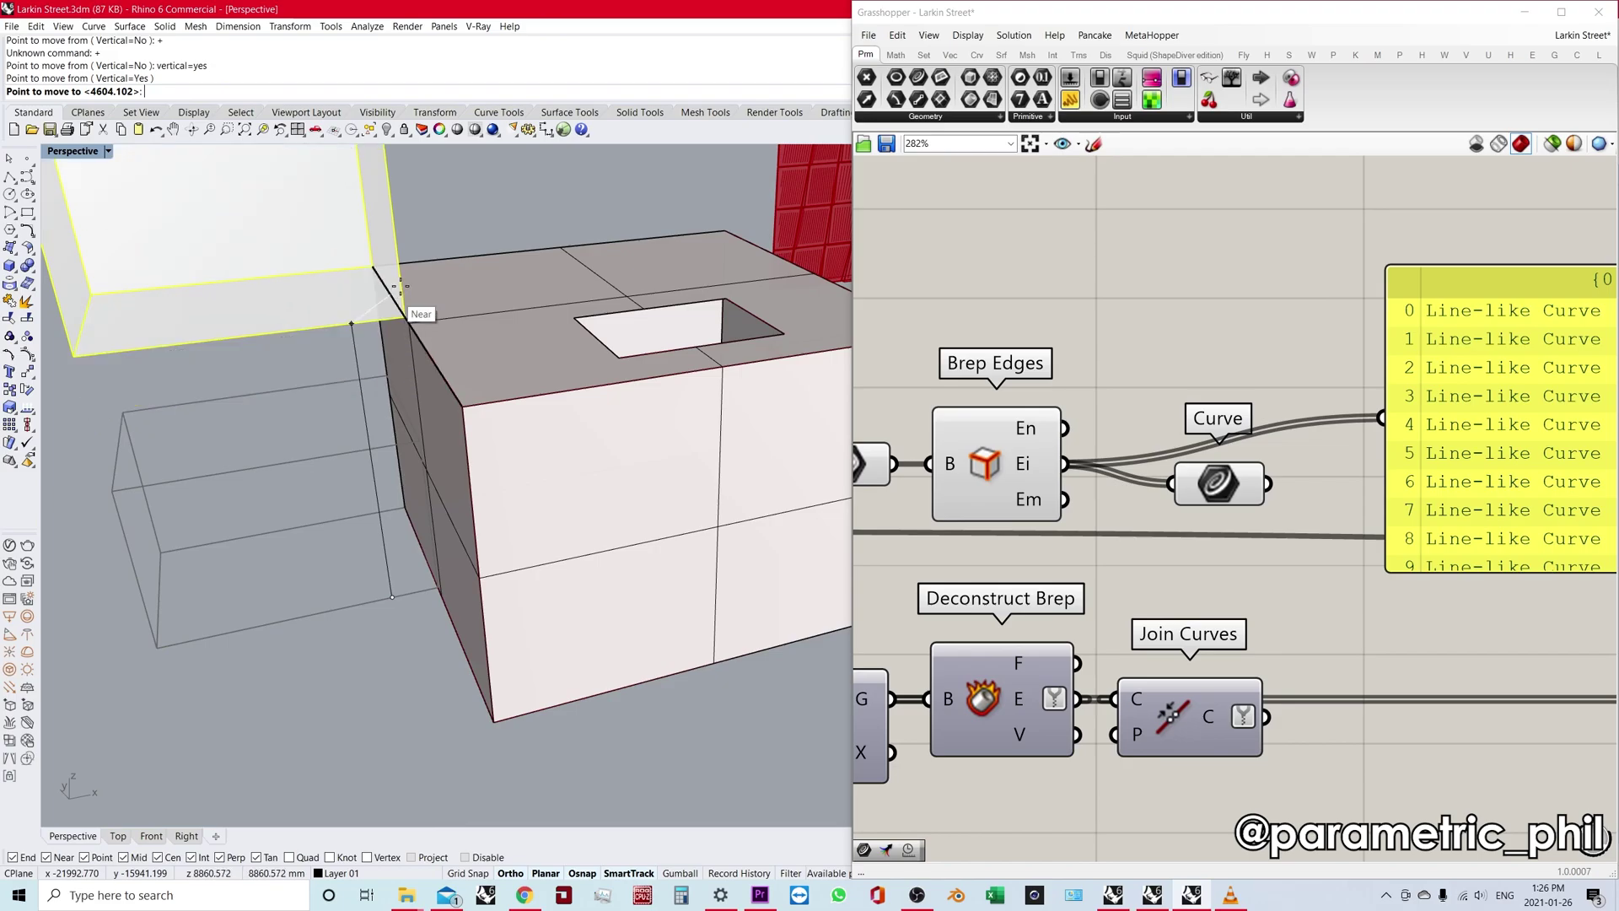
{"action": "left_click", "coordinate": [394, 293]}
{"action": "right_click_drag", "start_coordinate": [393, 294], "coordinate": [381, 362], "text": "shift"}
{"action": "scroll", "coordinate": [410, 407], "scroll_direction": "down", "scroll_amount": 3}
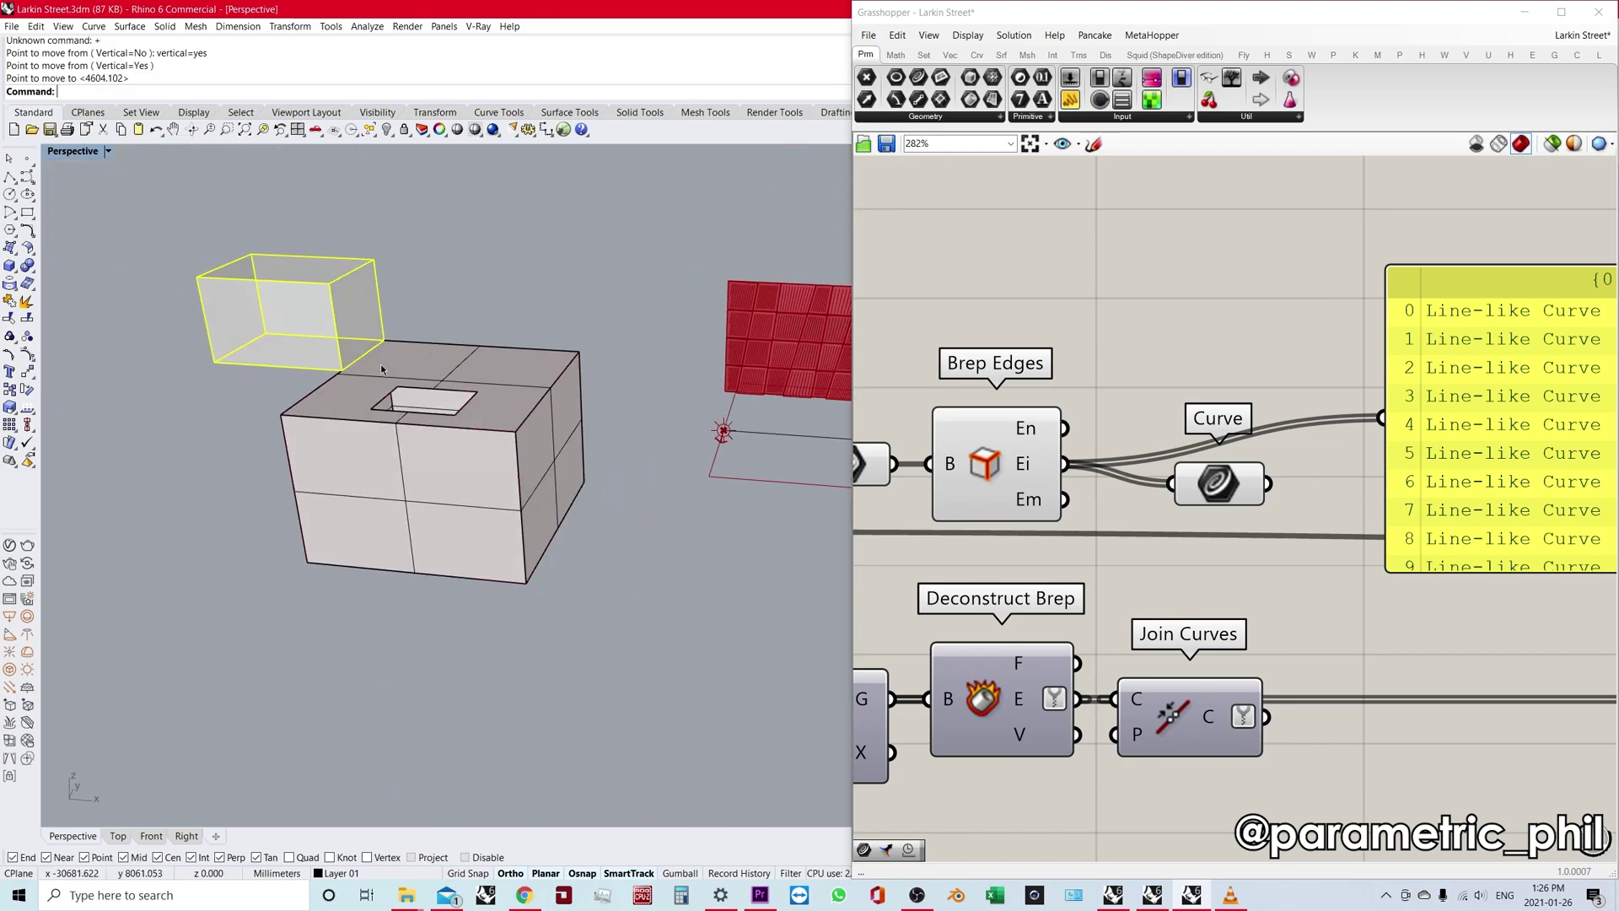
Boolean union the small box with the open box and check that they select as one polysurface.
{"action": "left_click", "coordinate": [393, 359], "text": "shift"}
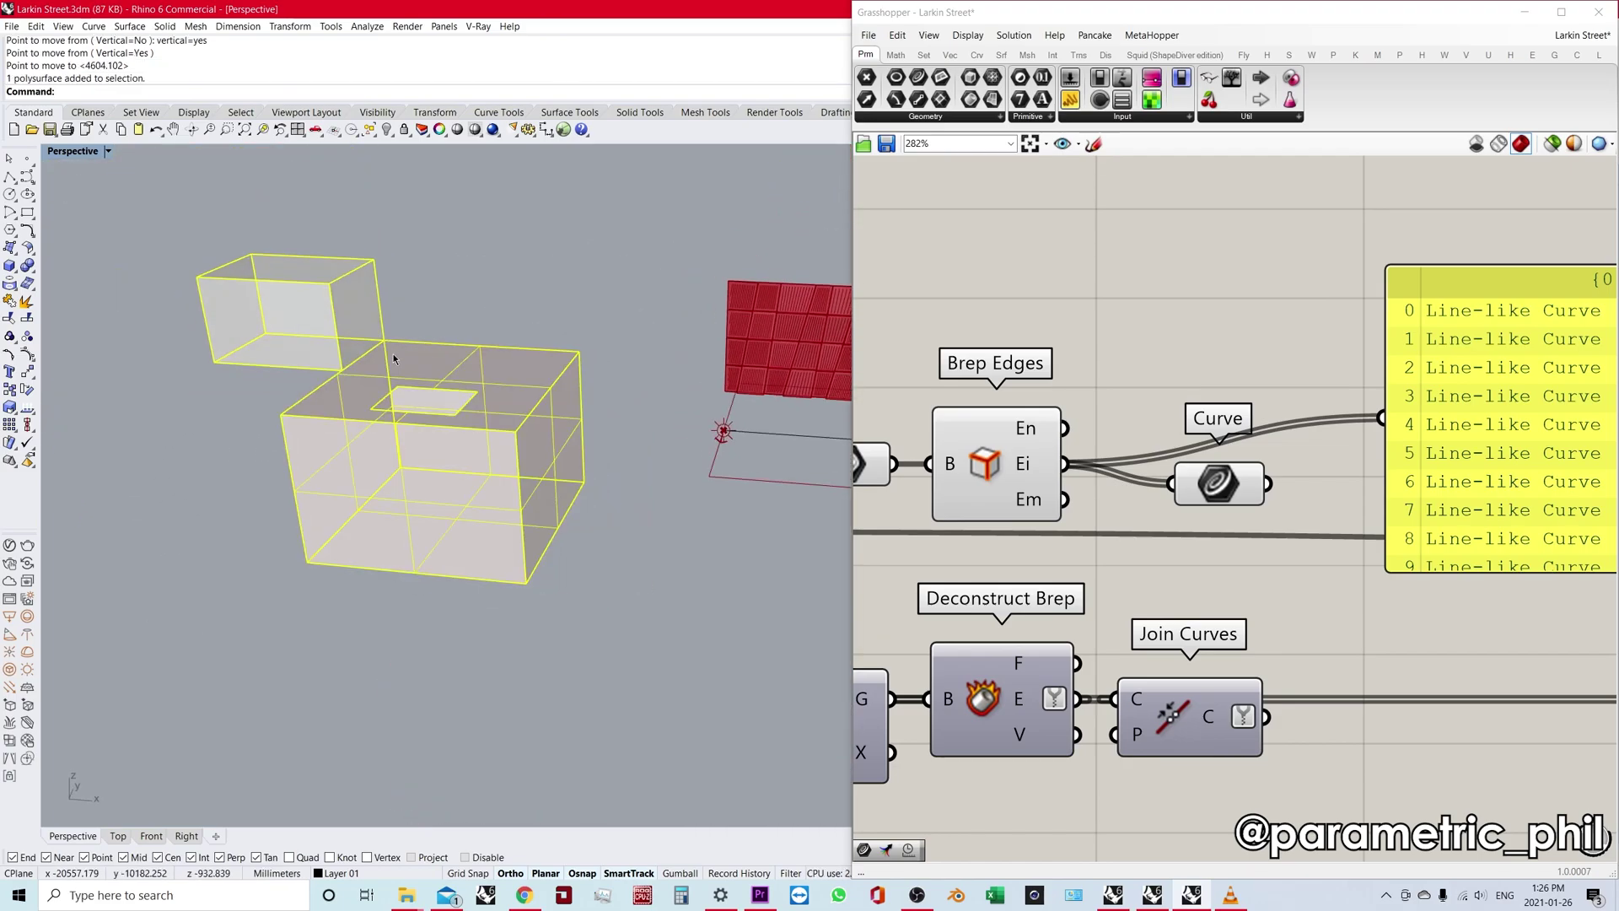
{"action": "type", "text": "booleanunion"}
{"action": "key", "text": "Return"}
{"action": "scroll", "coordinate": [445, 341], "scroll_direction": "up", "scroll_amount": 3}
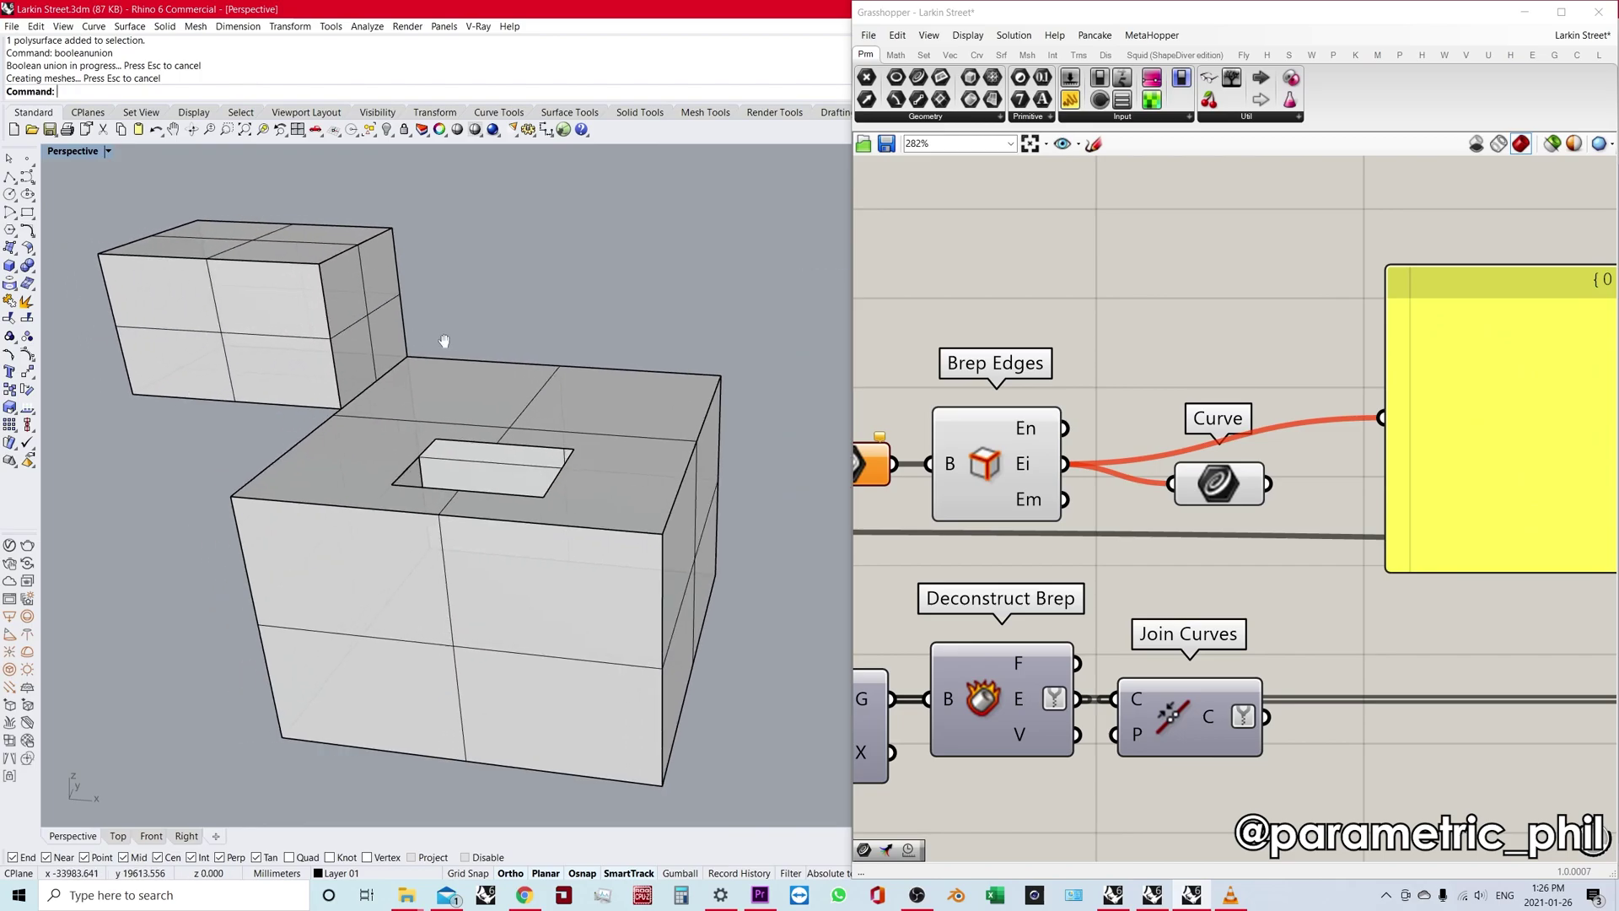
{"action": "left_click", "coordinate": [441, 364]}
{"action": "right_click_drag", "start_coordinate": [442, 364], "coordinate": [406, 355]}
{"action": "scroll", "coordinate": [968, 317], "scroll_direction": "down", "scroll_amount": 2}
Connect the Non-Manifold (Em) output to the Curve parameter, hide the merged polysurface in Rhino and highlight the curve.
{"action": "right_click_drag", "start_coordinate": [969, 317], "coordinate": [1056, 305]}
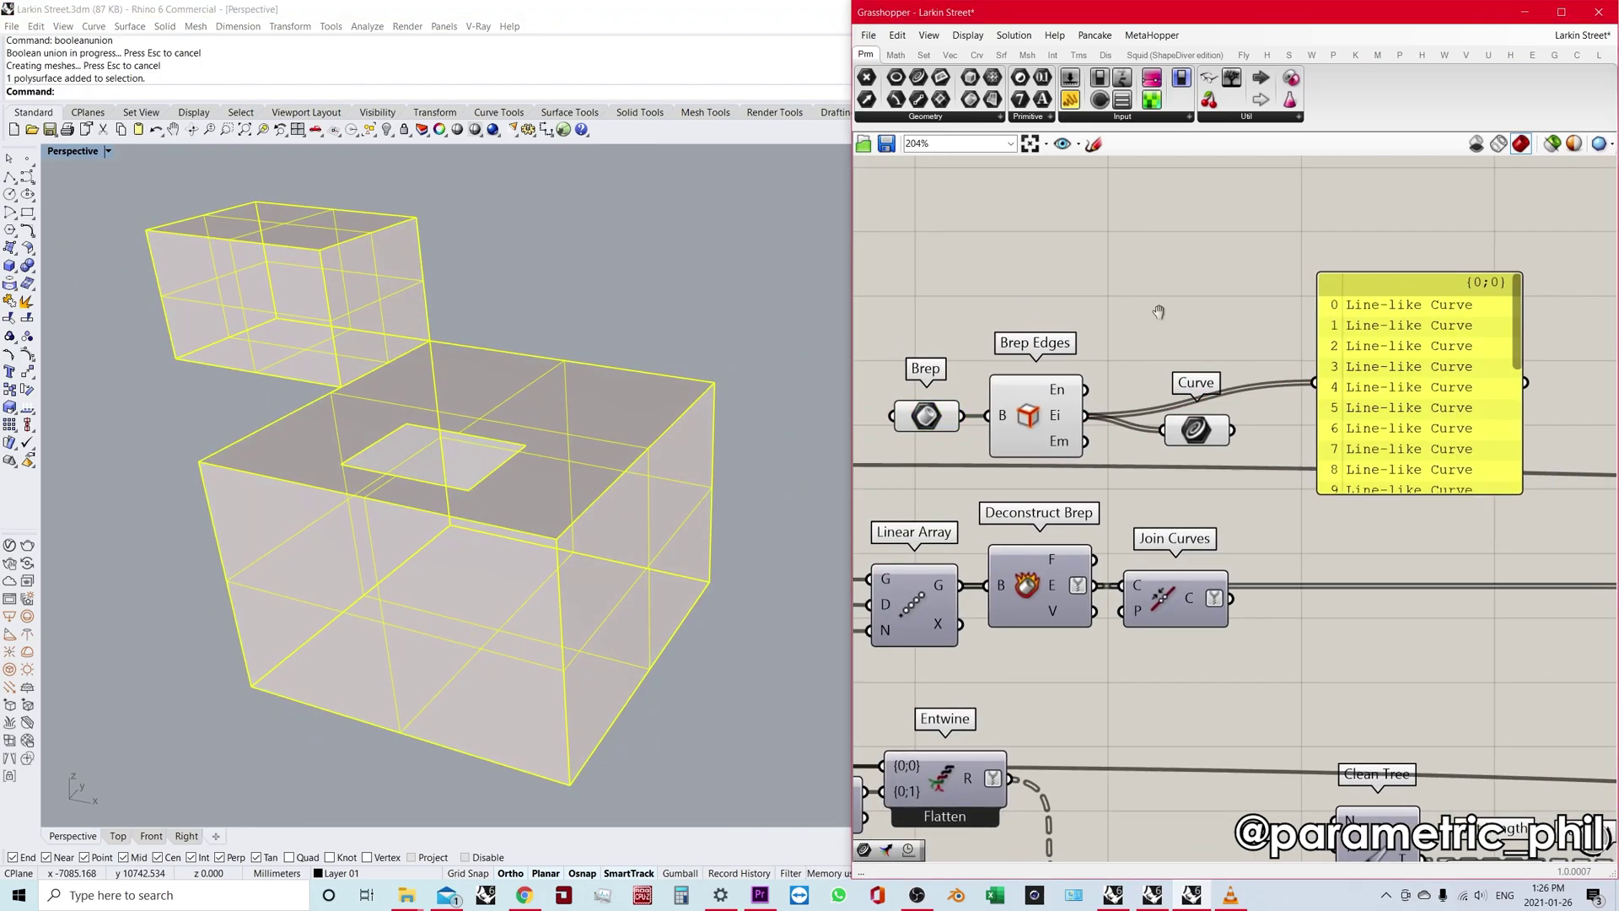
{"action": "right_click_drag", "start_coordinate": [1157, 311], "coordinate": [1124, 321]}
{"action": "left_click", "coordinate": [720, 324]}
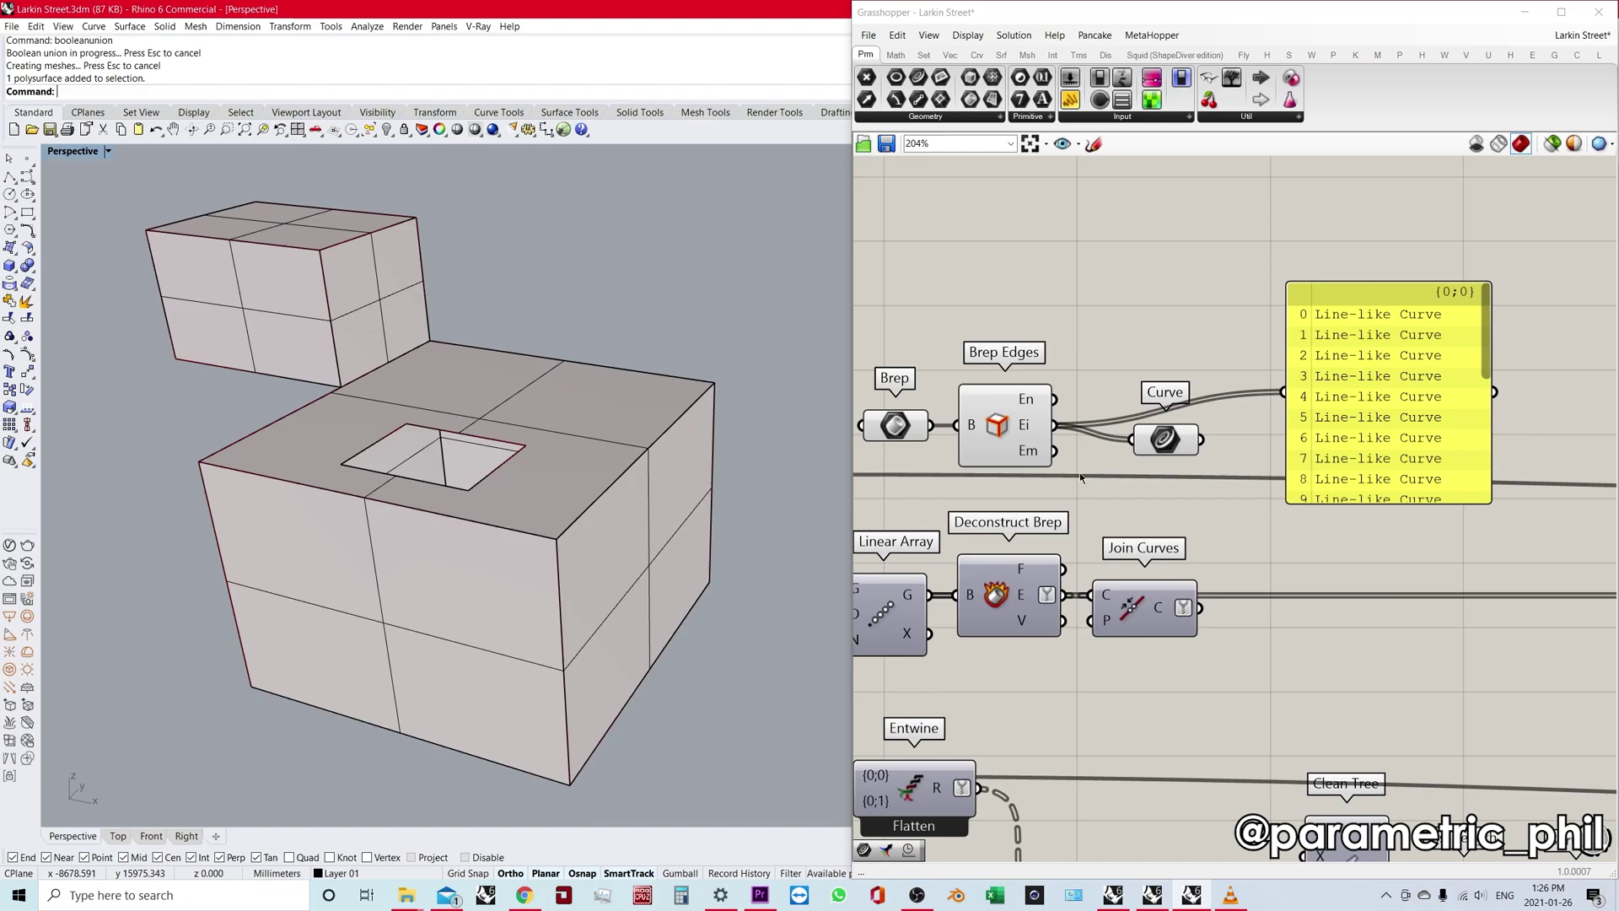
{"action": "left_click_drag", "start_coordinate": [1054, 451], "coordinate": [1131, 439]}
{"action": "left_click", "coordinate": [632, 415]}
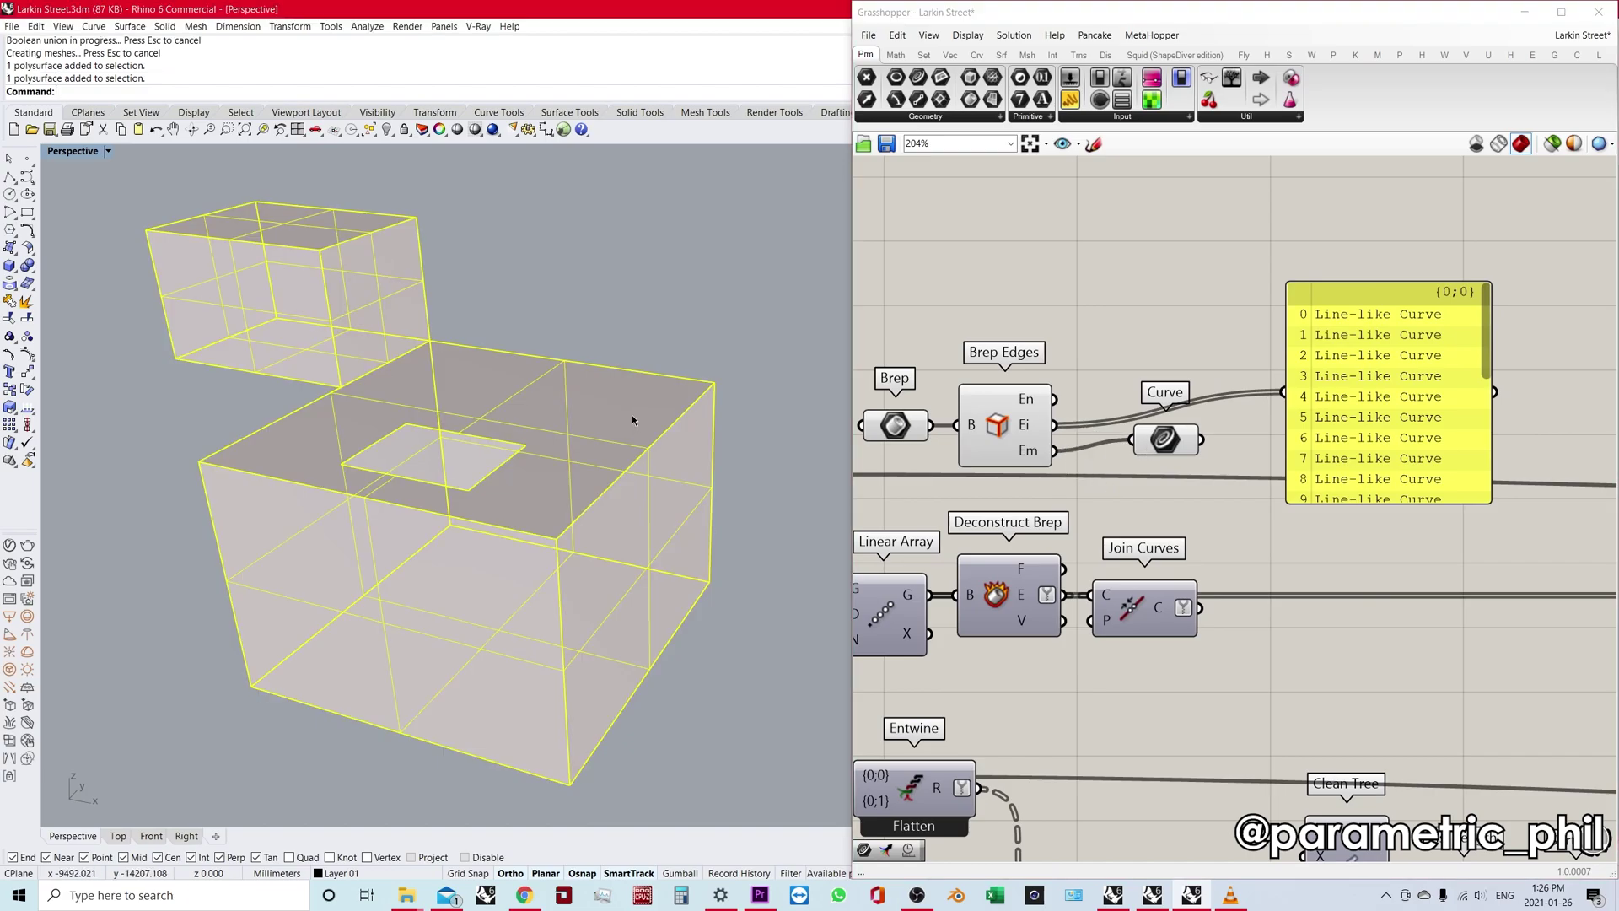
{"action": "key", "text": "ctrl+h"}
{"action": "left_click", "coordinate": [1169, 443]}
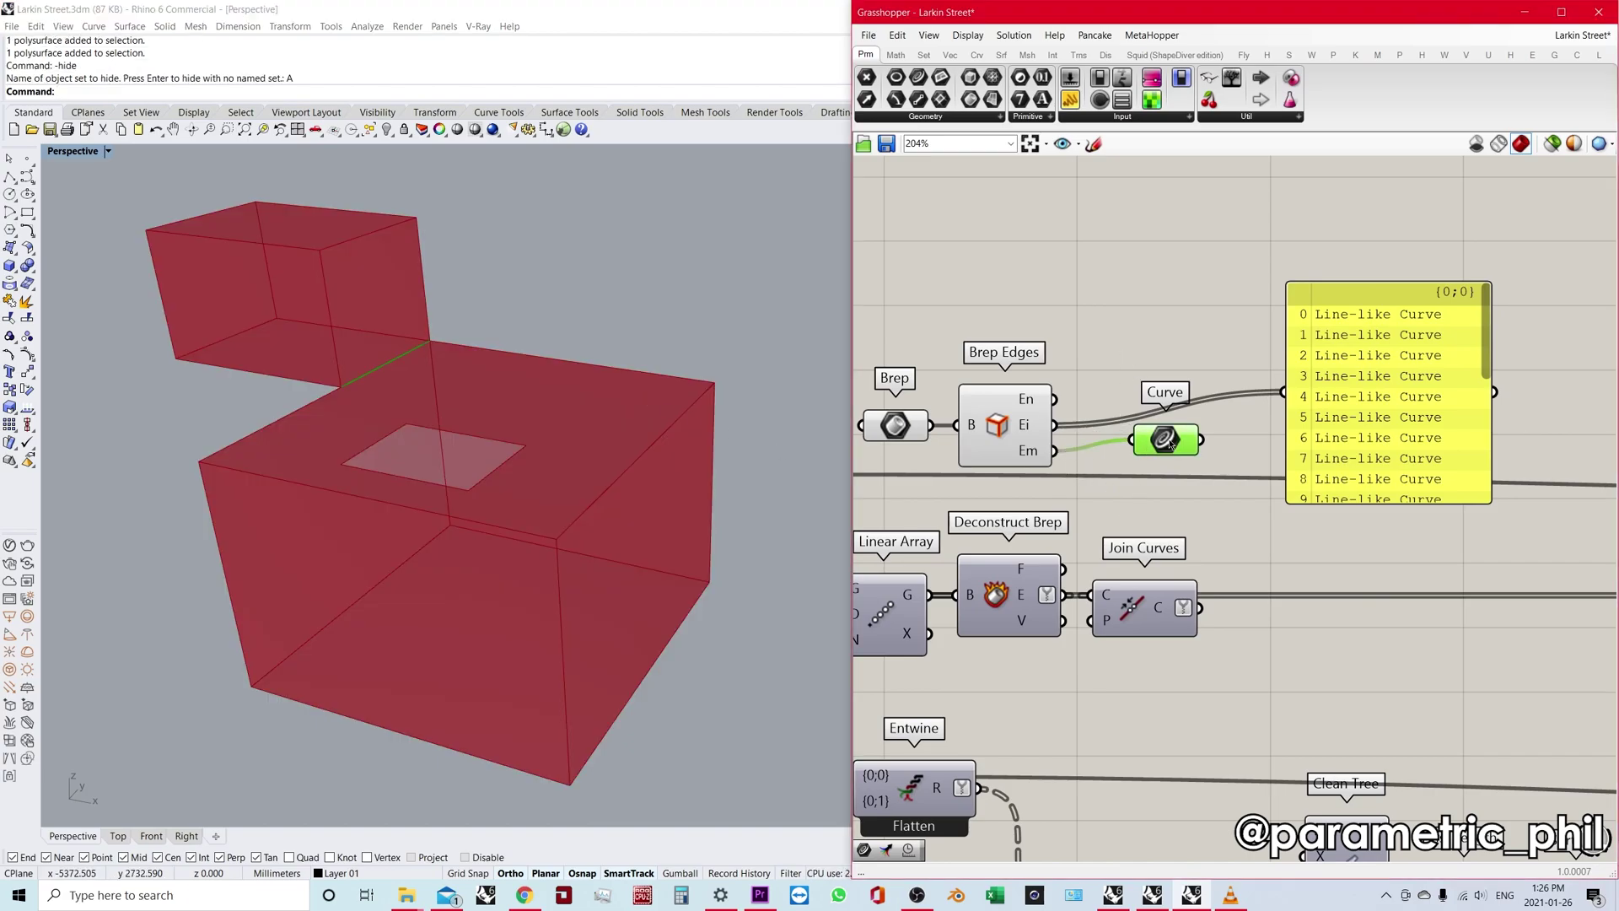
Inspect the non-manifold edge shared by the two boxes up close and from several angles.
{"action": "scroll", "coordinate": [367, 364], "scroll_direction": "up", "scroll_amount": 10}
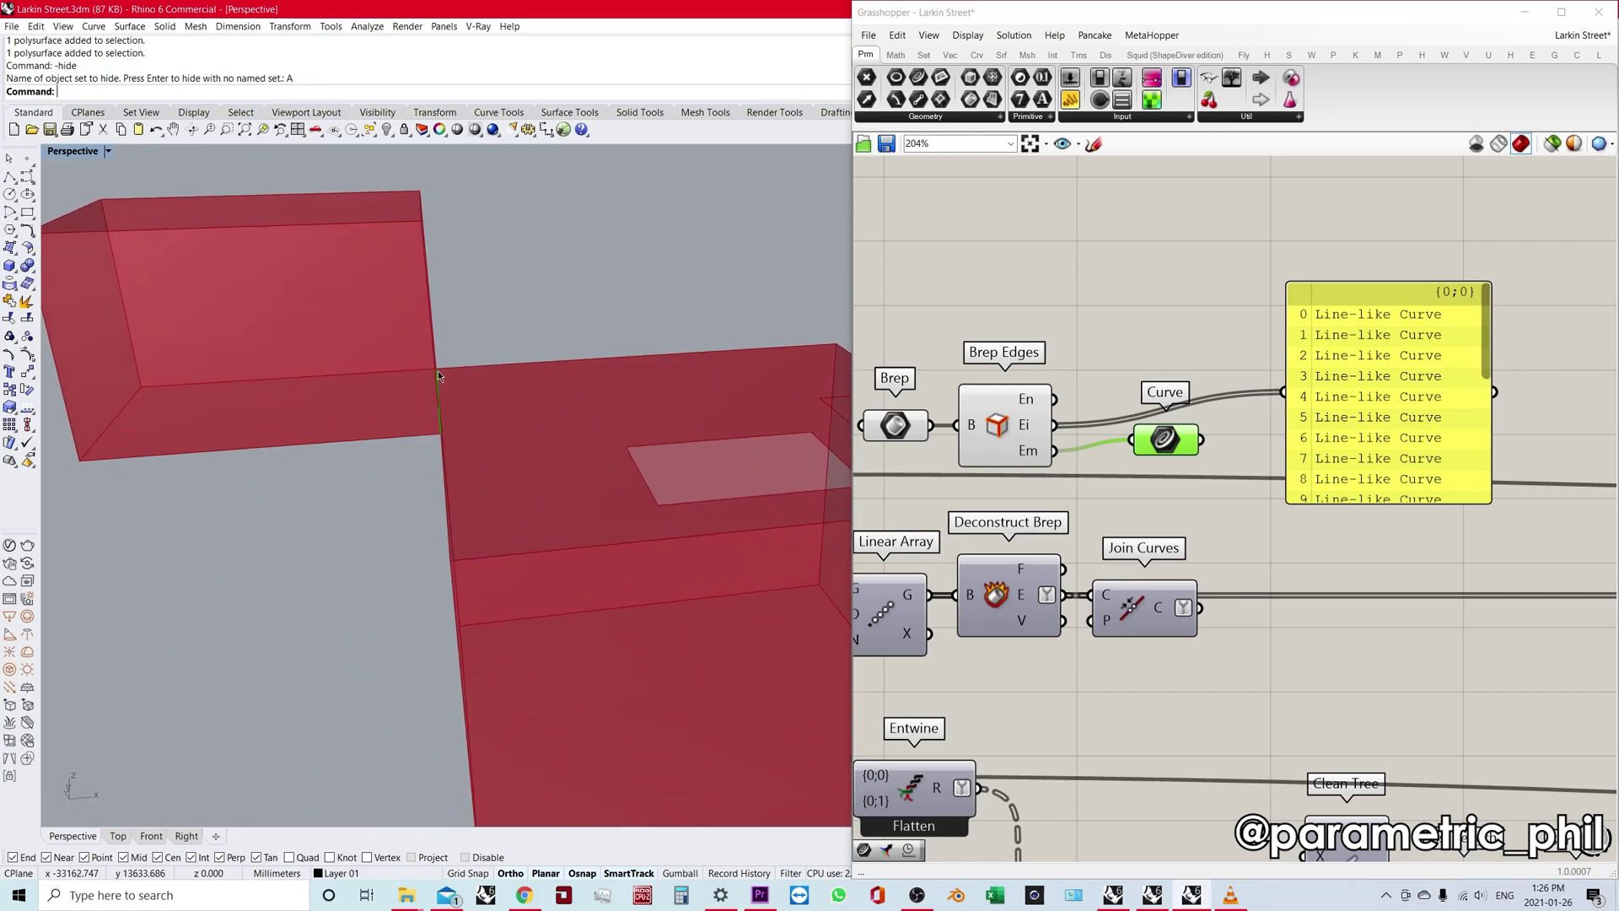
{"action": "right_click_drag", "start_coordinate": [441, 355], "coordinate": [509, 410]}
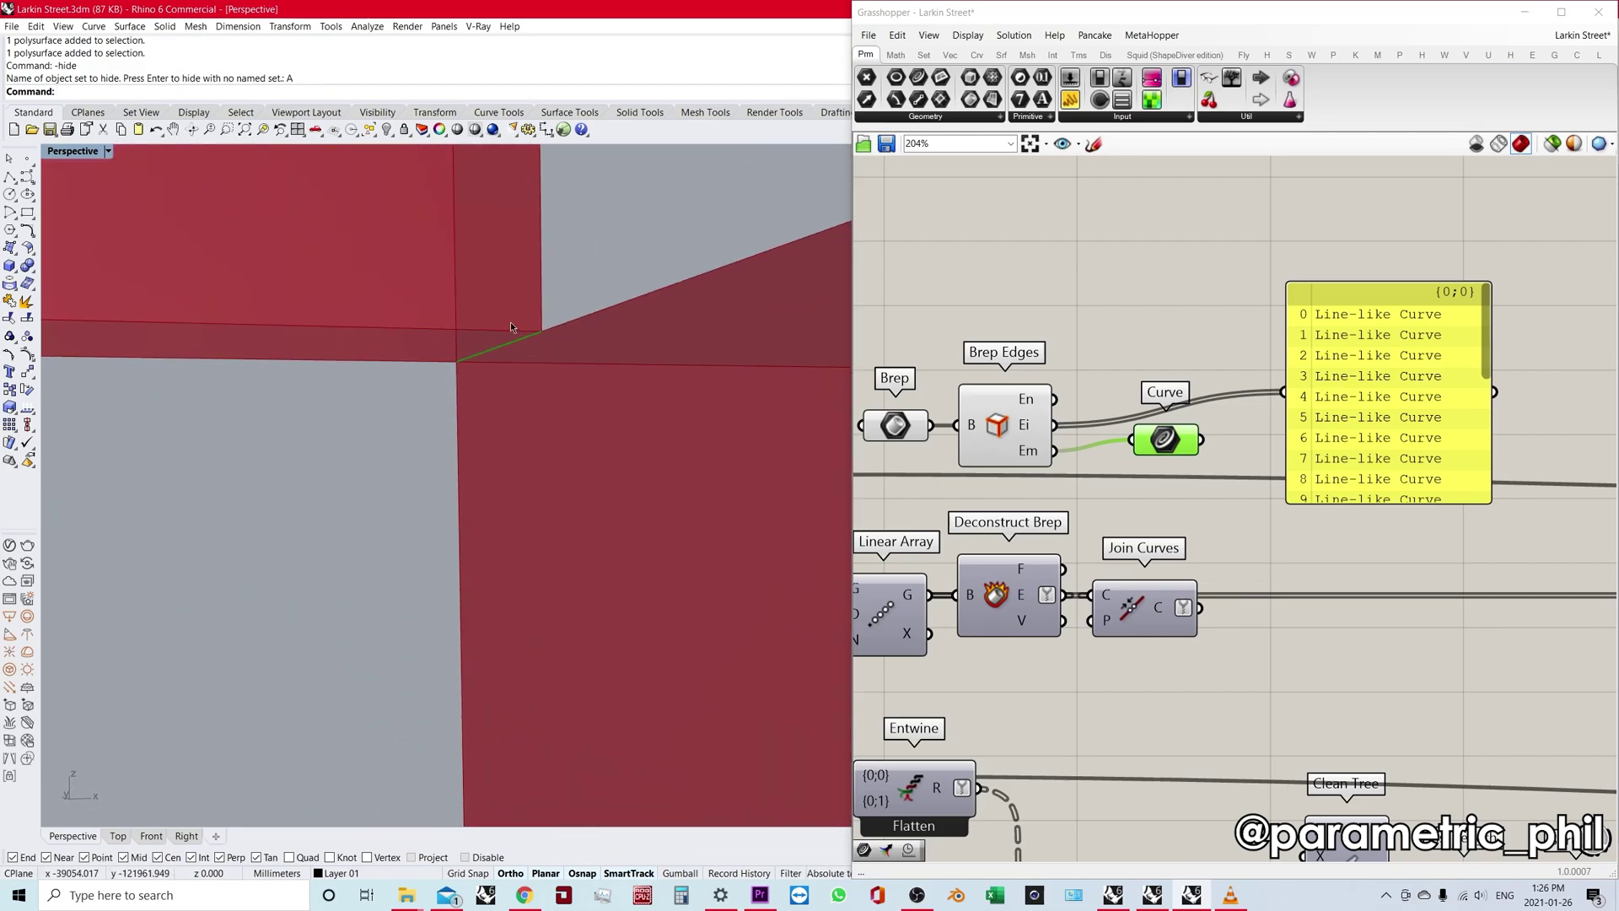
{"action": "right_click_drag", "start_coordinate": [540, 336], "coordinate": [564, 462]}
{"action": "scroll", "coordinate": [447, 446], "scroll_direction": "down", "scroll_amount": 8}
{"action": "right_click_drag", "start_coordinate": [438, 452], "coordinate": [495, 425]}
{"action": "scroll", "coordinate": [497, 483], "scroll_direction": "up", "scroll_amount": 3}
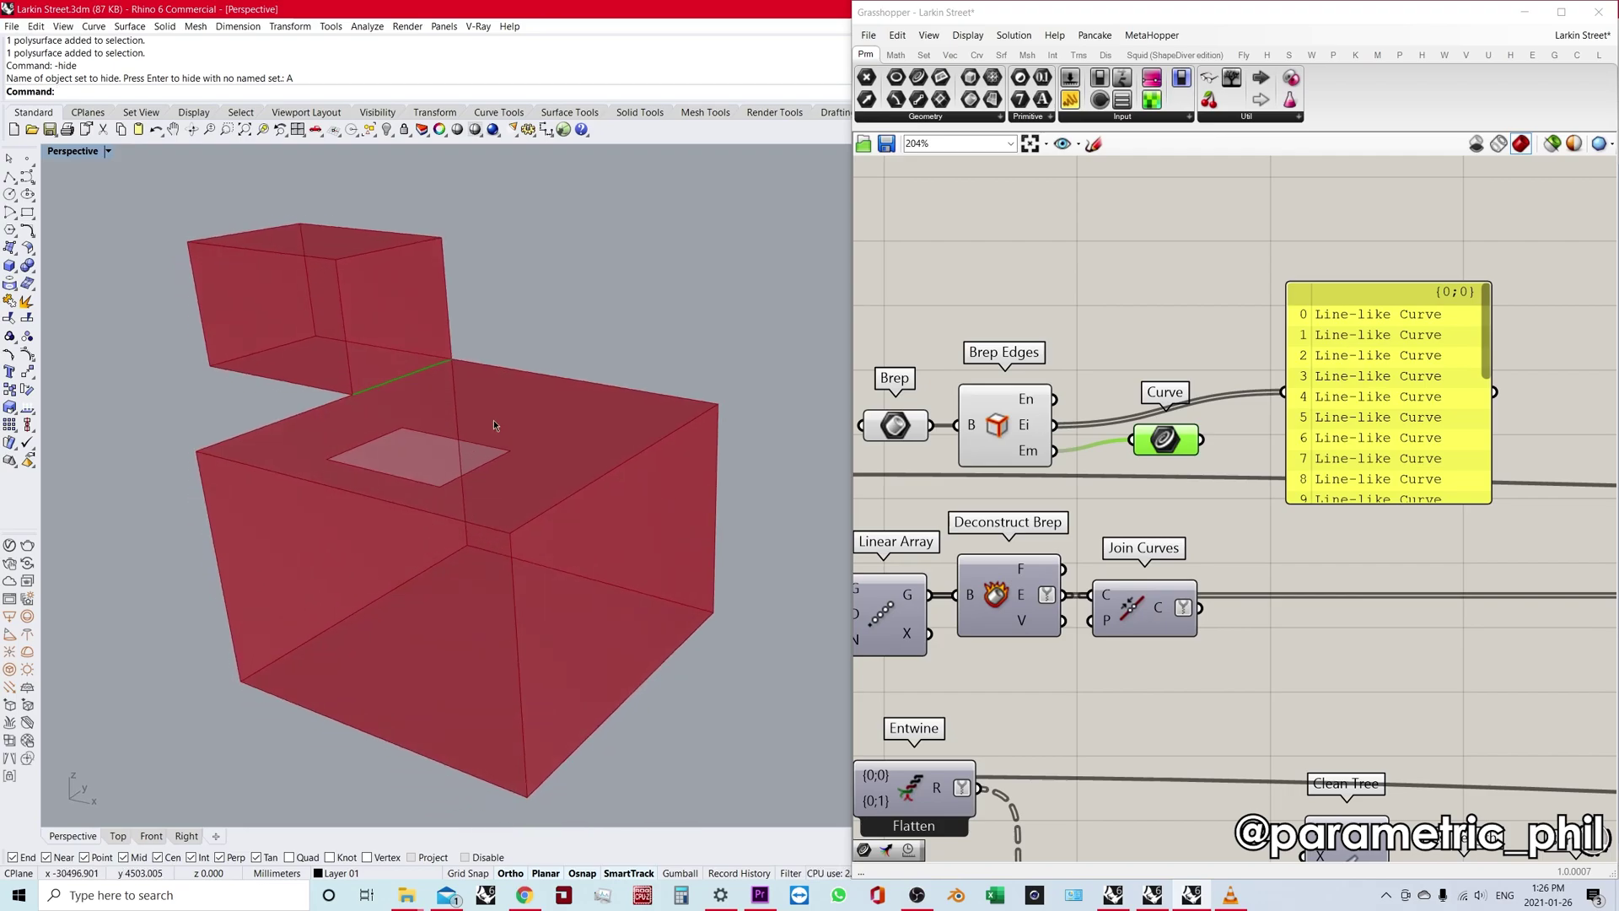
{"action": "right_click_drag", "start_coordinate": [639, 351], "coordinate": [528, 479]}
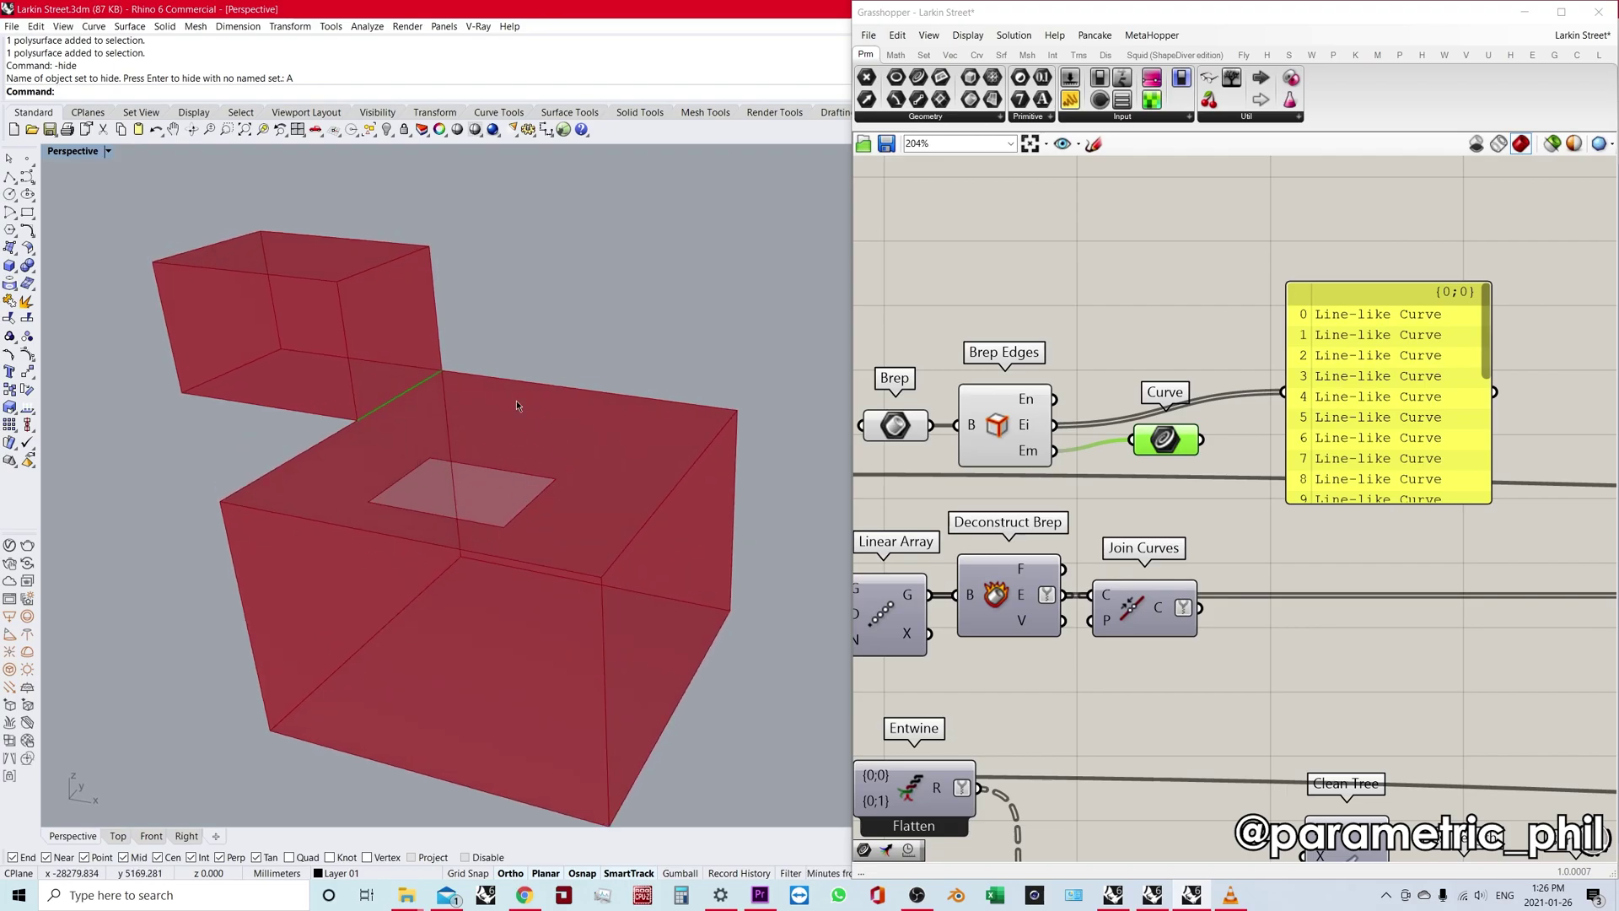
Connect the Naked (En) output to the Curve parameter, place the parameter above Brep Edges' outputs and examine the opening's edges up close.
{"action": "right_click_drag", "start_coordinate": [1077, 321], "coordinate": [1099, 304]}
{"action": "left_click", "coordinate": [1025, 398]}
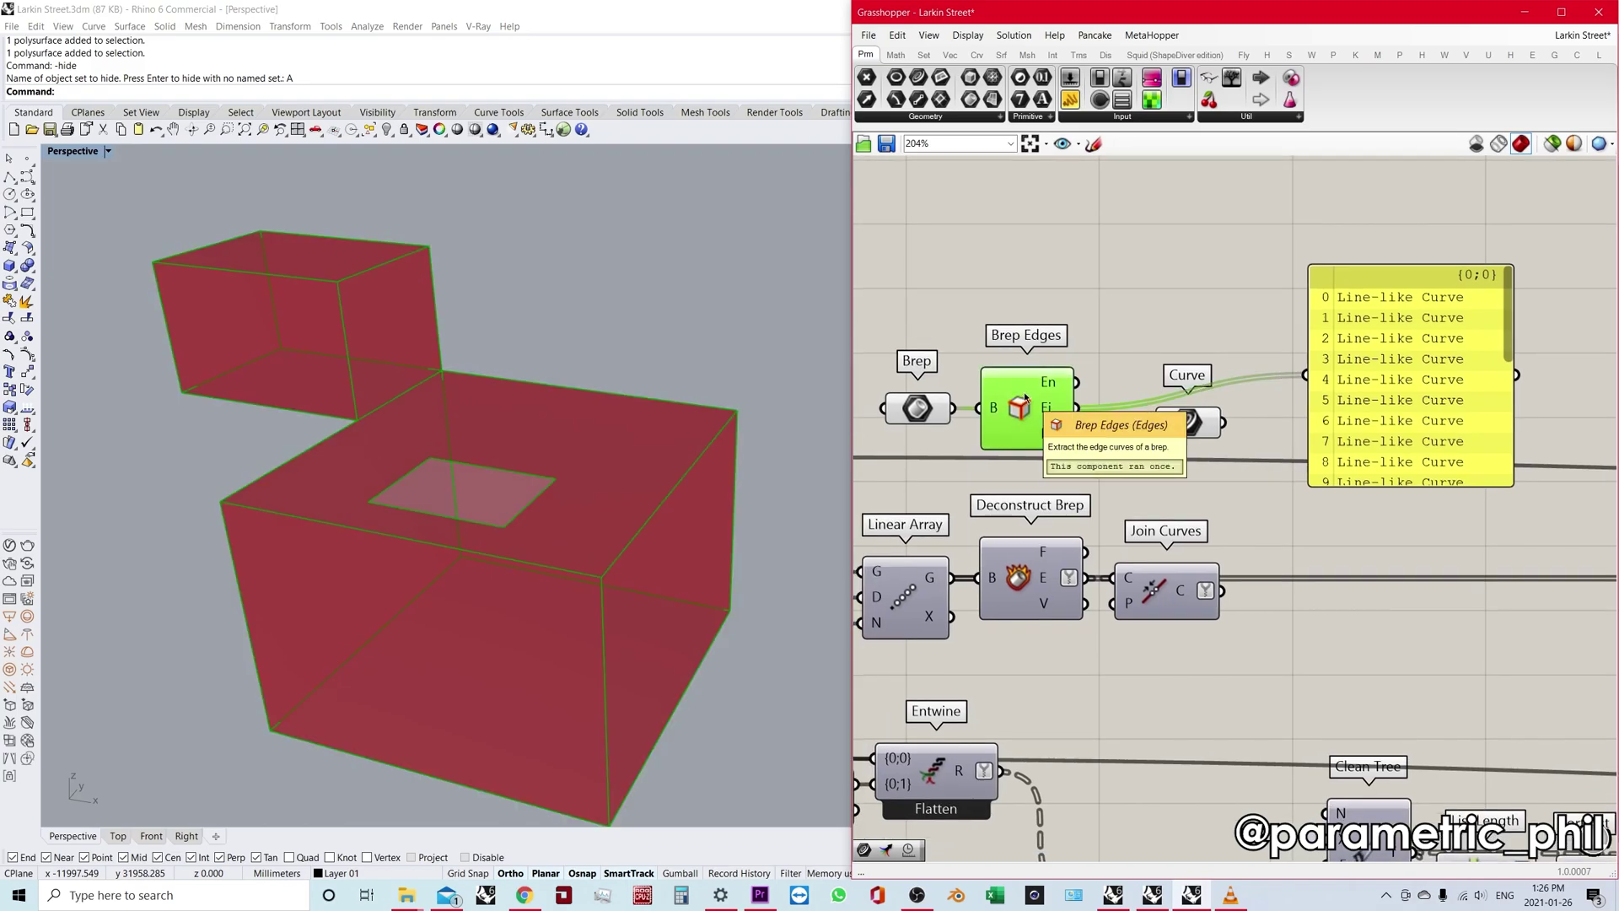
{"action": "left_click", "coordinate": [1078, 303]}
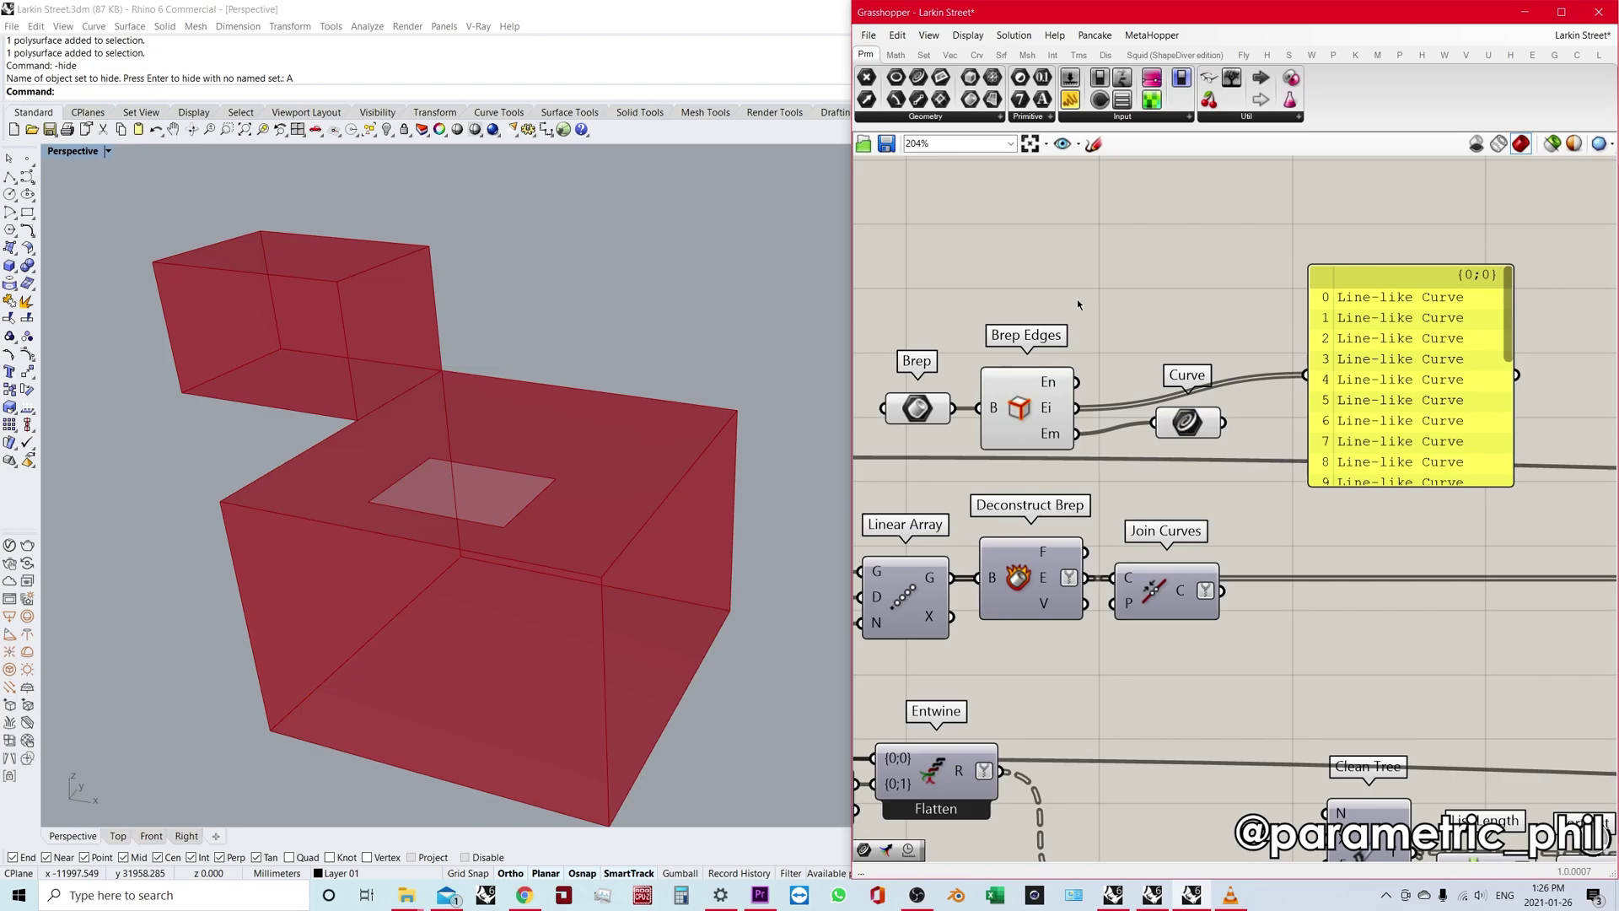
{"action": "left_click_drag", "start_coordinate": [1077, 383], "coordinate": [1155, 422]}
{"action": "left_click_drag", "start_coordinate": [1185, 418], "coordinate": [1148, 340]}
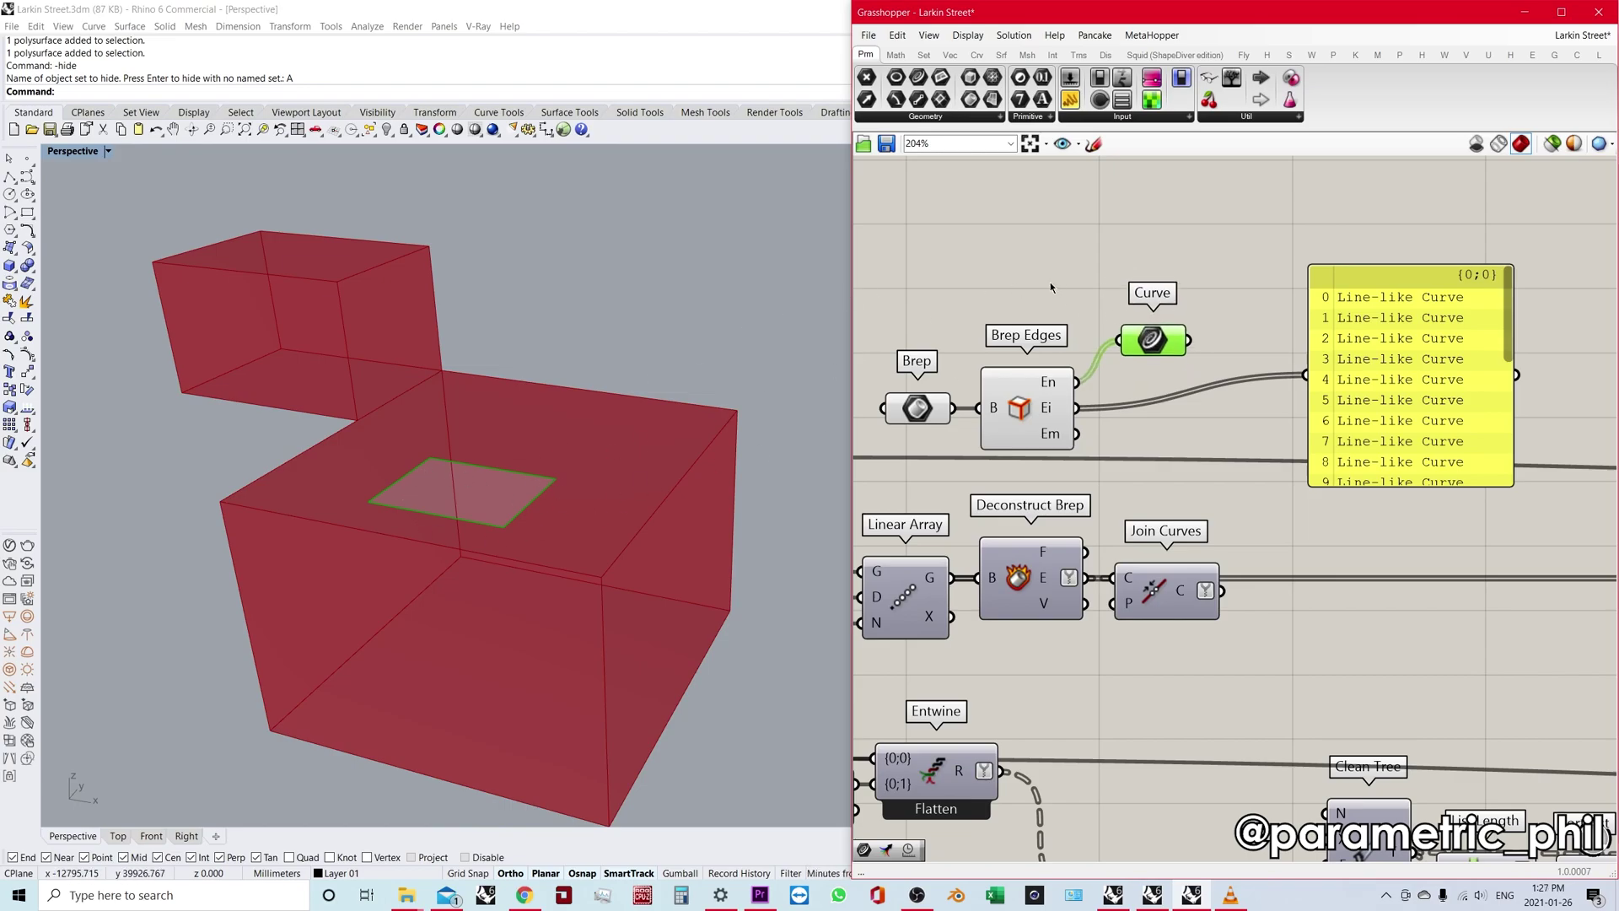
{"action": "right_click", "coordinate": [1086, 260]}
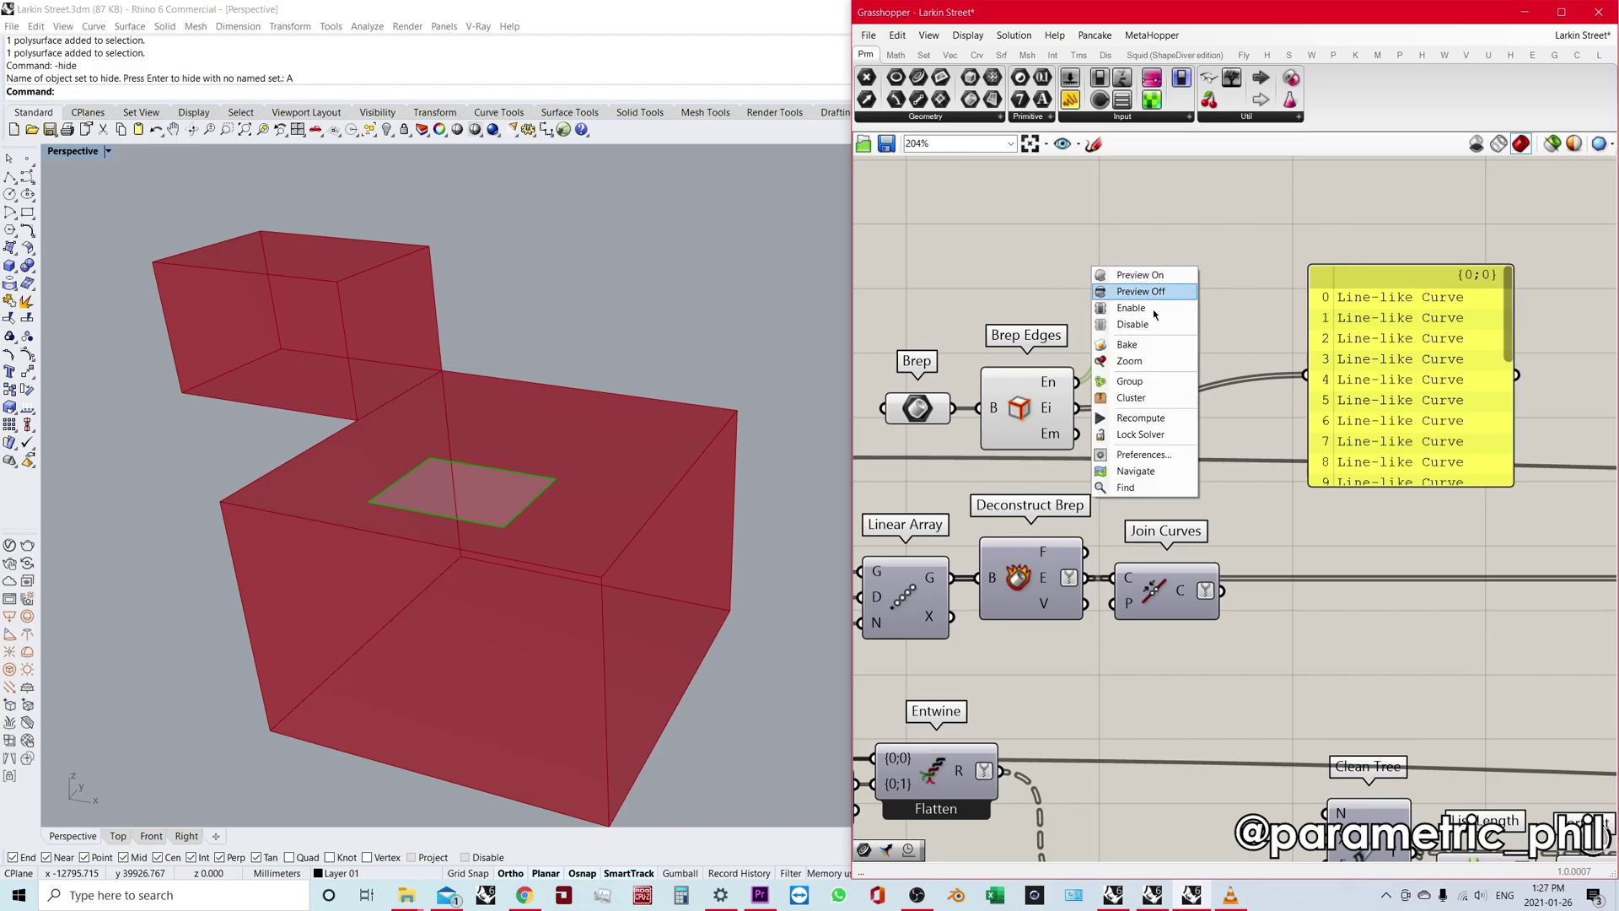
{"action": "left_click", "coordinate": [1130, 361]}
{"action": "scroll", "coordinate": [415, 447], "scroll_direction": "down", "scroll_amount": 5}
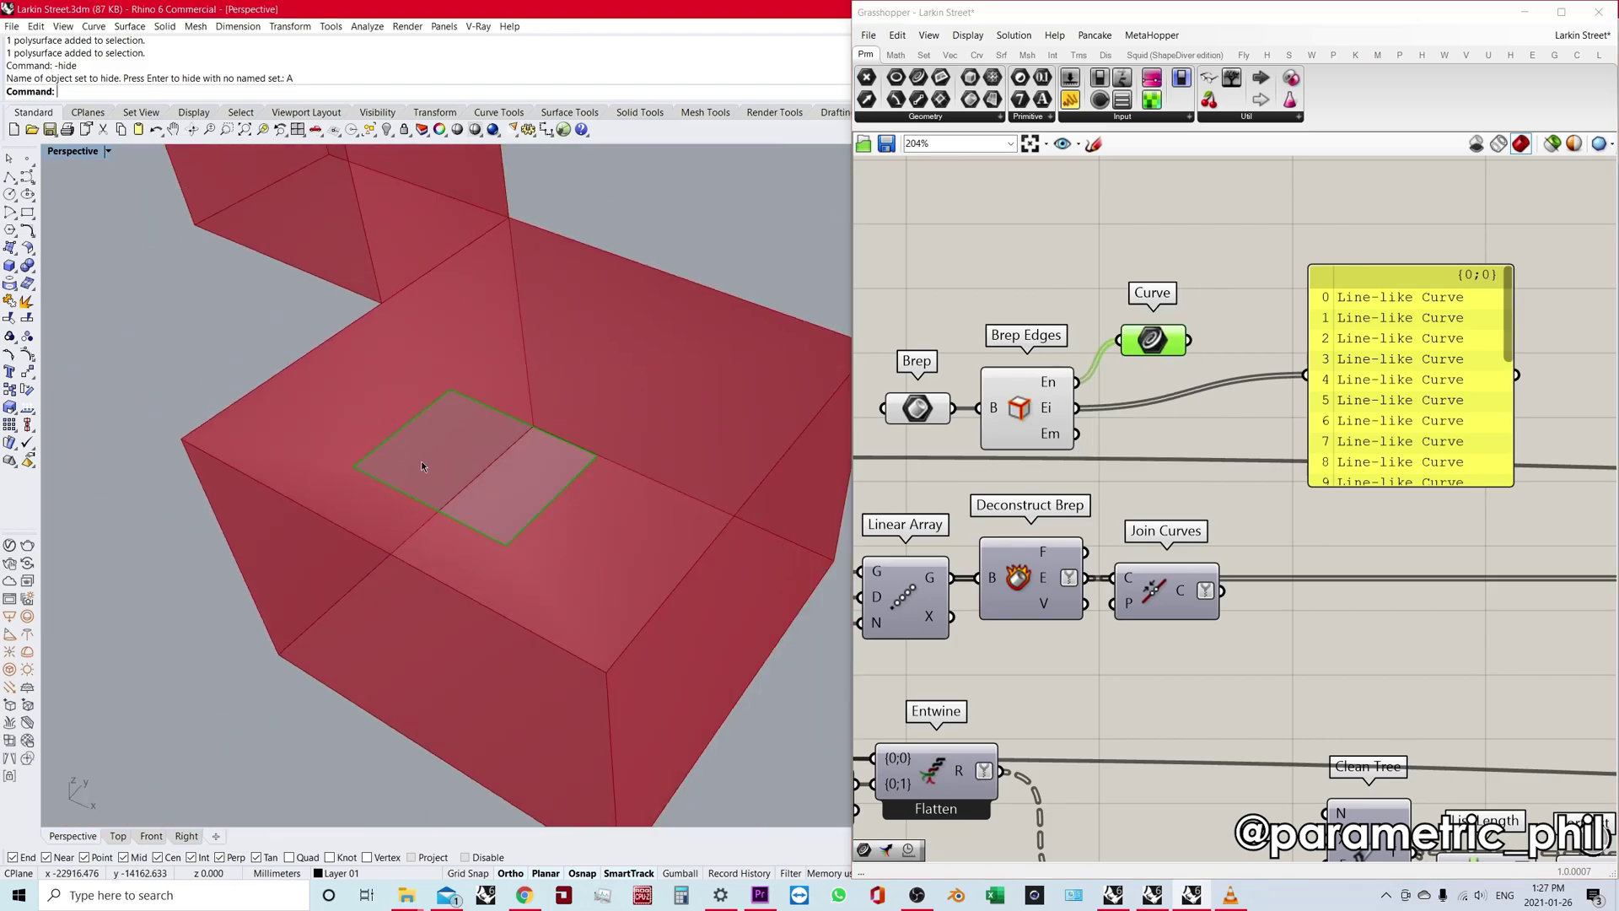
{"action": "right_click_drag", "start_coordinate": [422, 463], "coordinate": [506, 481]}
Move the Curve parameter beside the Non-Manifold (Em) output, connect that output to it and zoom the viewport to the shared edge.
{"action": "left_click", "coordinate": [969, 289]}
{"action": "left_click_drag", "start_coordinate": [1153, 339], "coordinate": [1150, 415]}
{"action": "mouse_move", "coordinate": [1181, 414]}
{"action": "left_mouse_down"}
{"action": "mouse_move", "coordinate": [1170, 442]}
{"action": "mouse_move", "coordinate": [1159, 433]}
{"action": "left_mouse_up"}
{"action": "right_click", "coordinate": [1130, 301]}
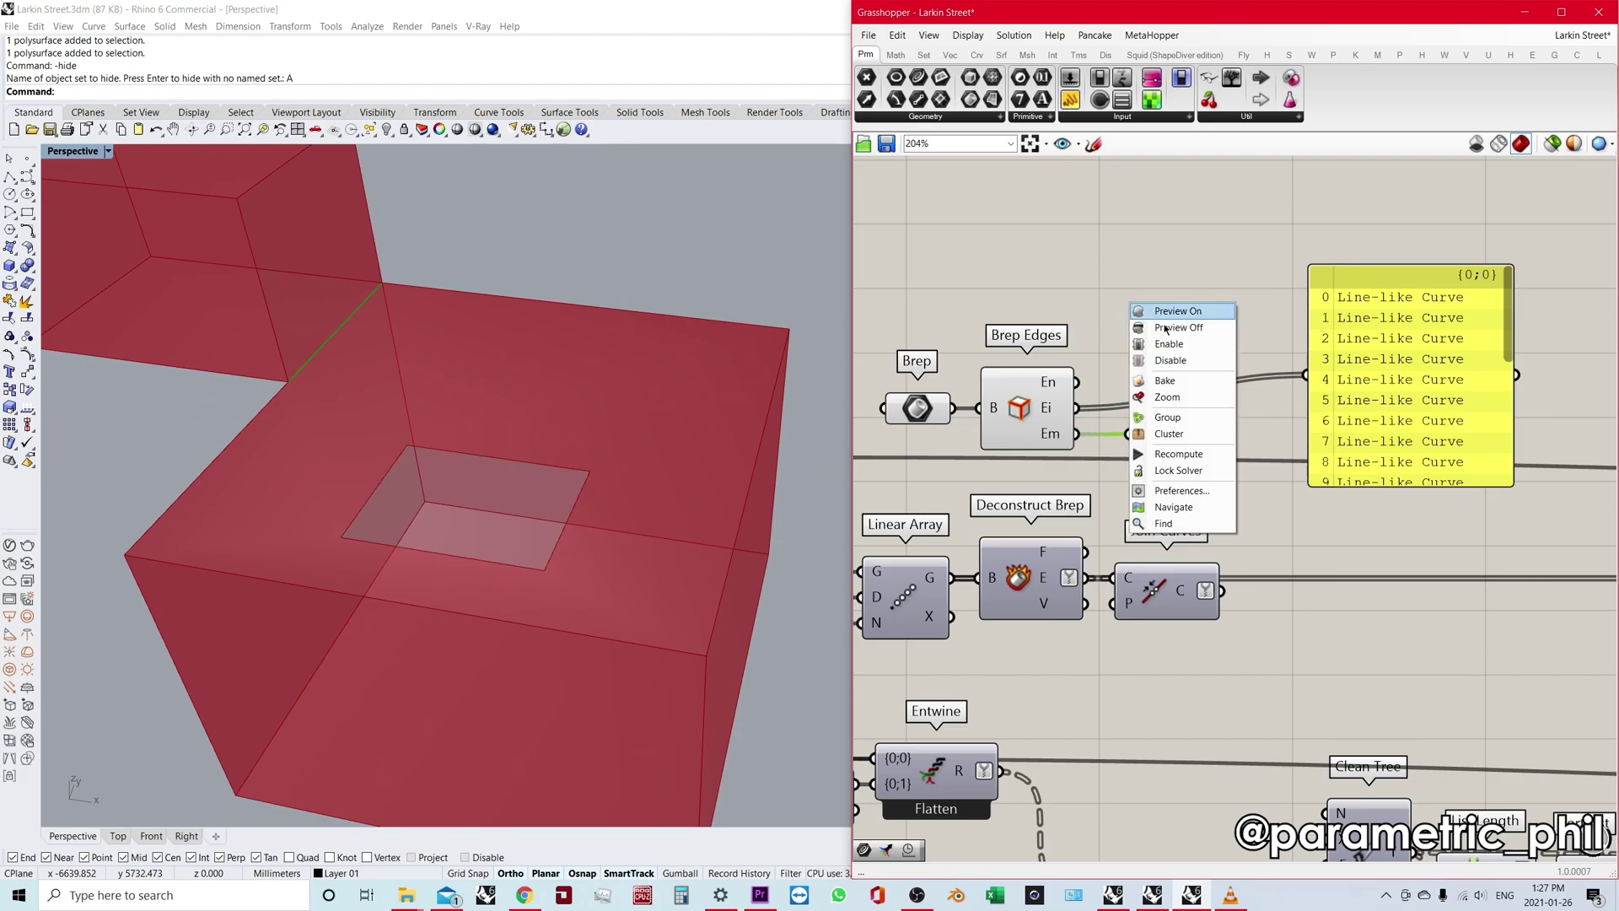
{"action": "left_click", "coordinate": [1163, 419]}
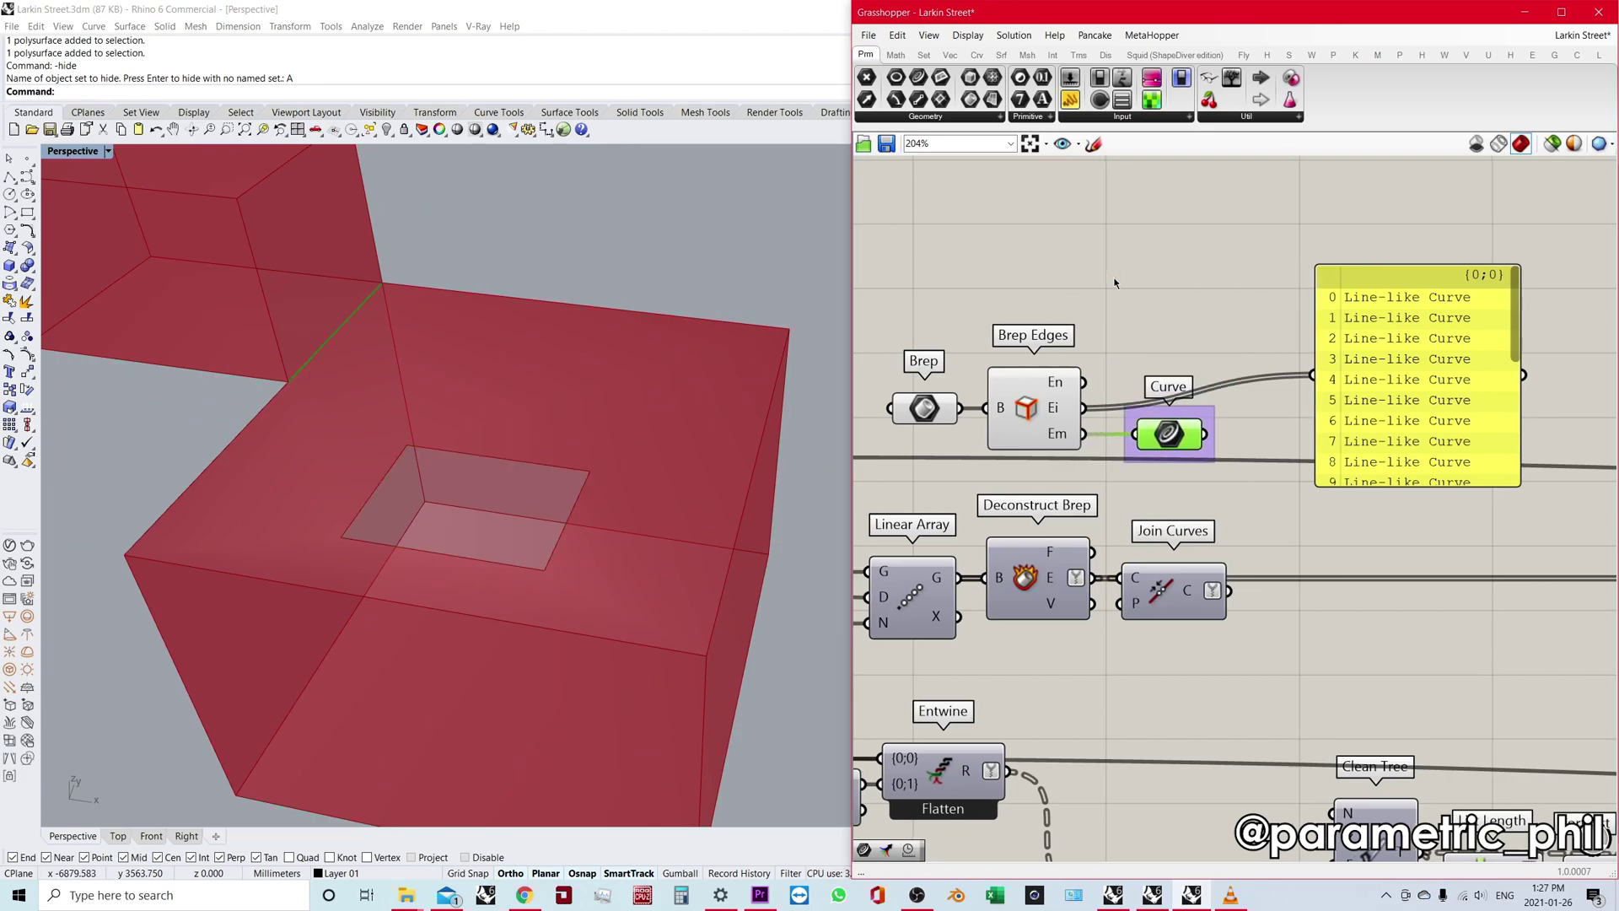
{"action": "right_click", "coordinate": [1157, 312]}
{"action": "left_click", "coordinate": [1208, 413]}
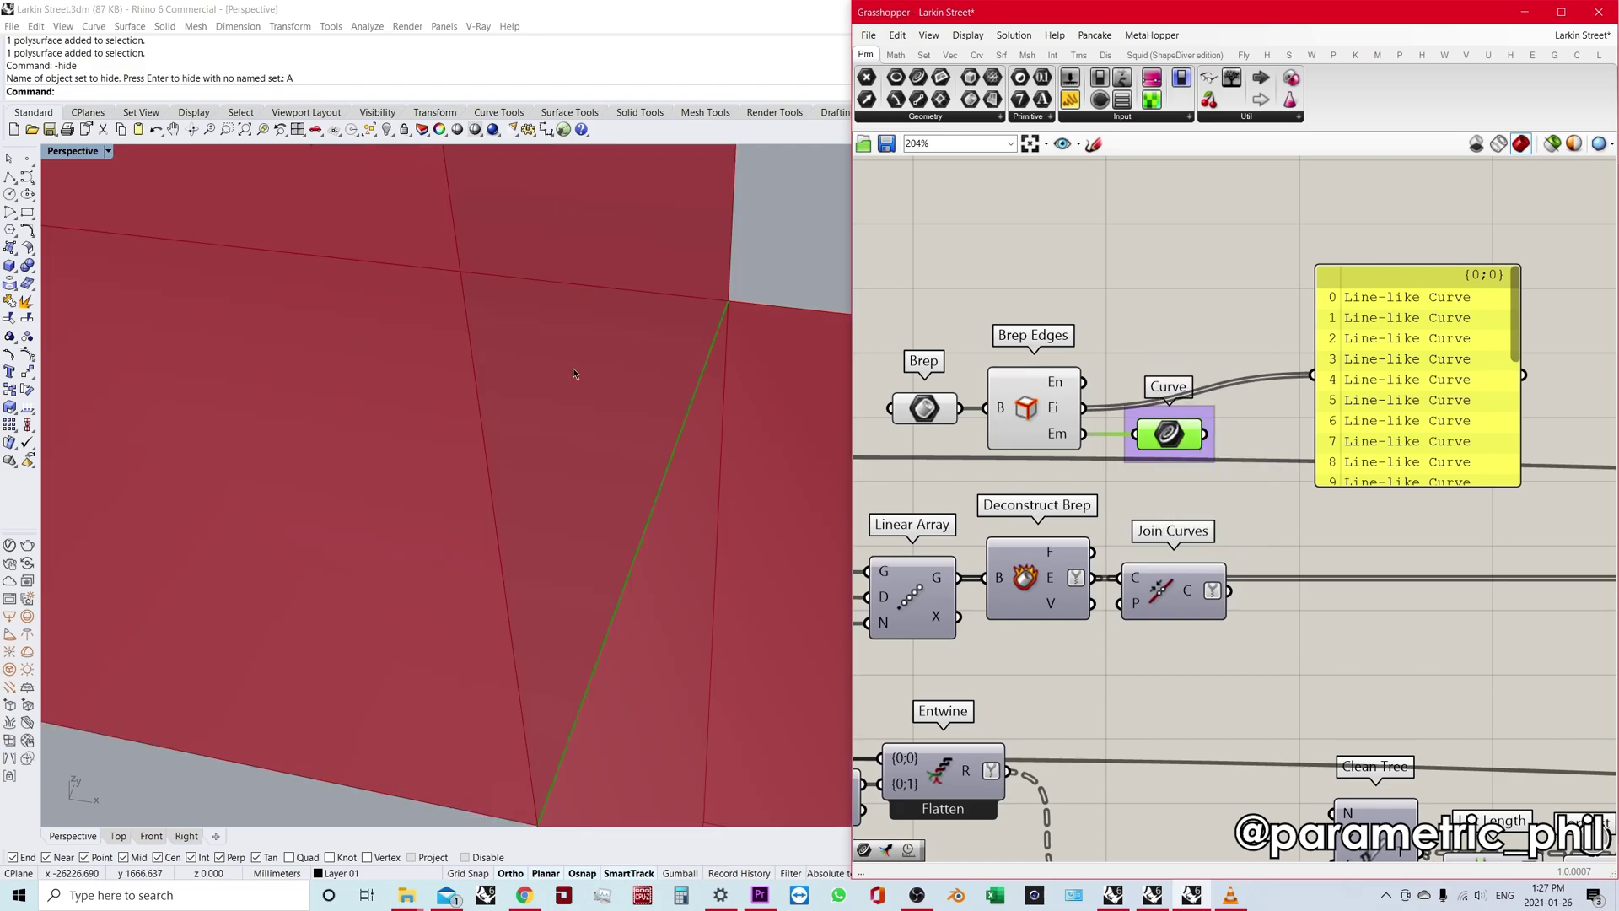
{"action": "right_click_drag", "start_coordinate": [571, 372], "coordinate": [657, 445]}
{"action": "scroll", "coordinate": [522, 336], "scroll_direction": "down", "scroll_amount": 4}
Remove the group around the Curve parameter.
{"action": "scroll", "coordinate": [620, 413], "scroll_direction": "down", "scroll_amount": 2}
{"action": "scroll", "coordinate": [653, 443], "scroll_direction": "up", "scroll_amount": 2}
{"action": "scroll", "coordinate": [394, 371], "scroll_direction": "down", "scroll_amount": 2}
{"action": "scroll", "coordinate": [1174, 444], "scroll_direction": "down", "scroll_amount": 1}
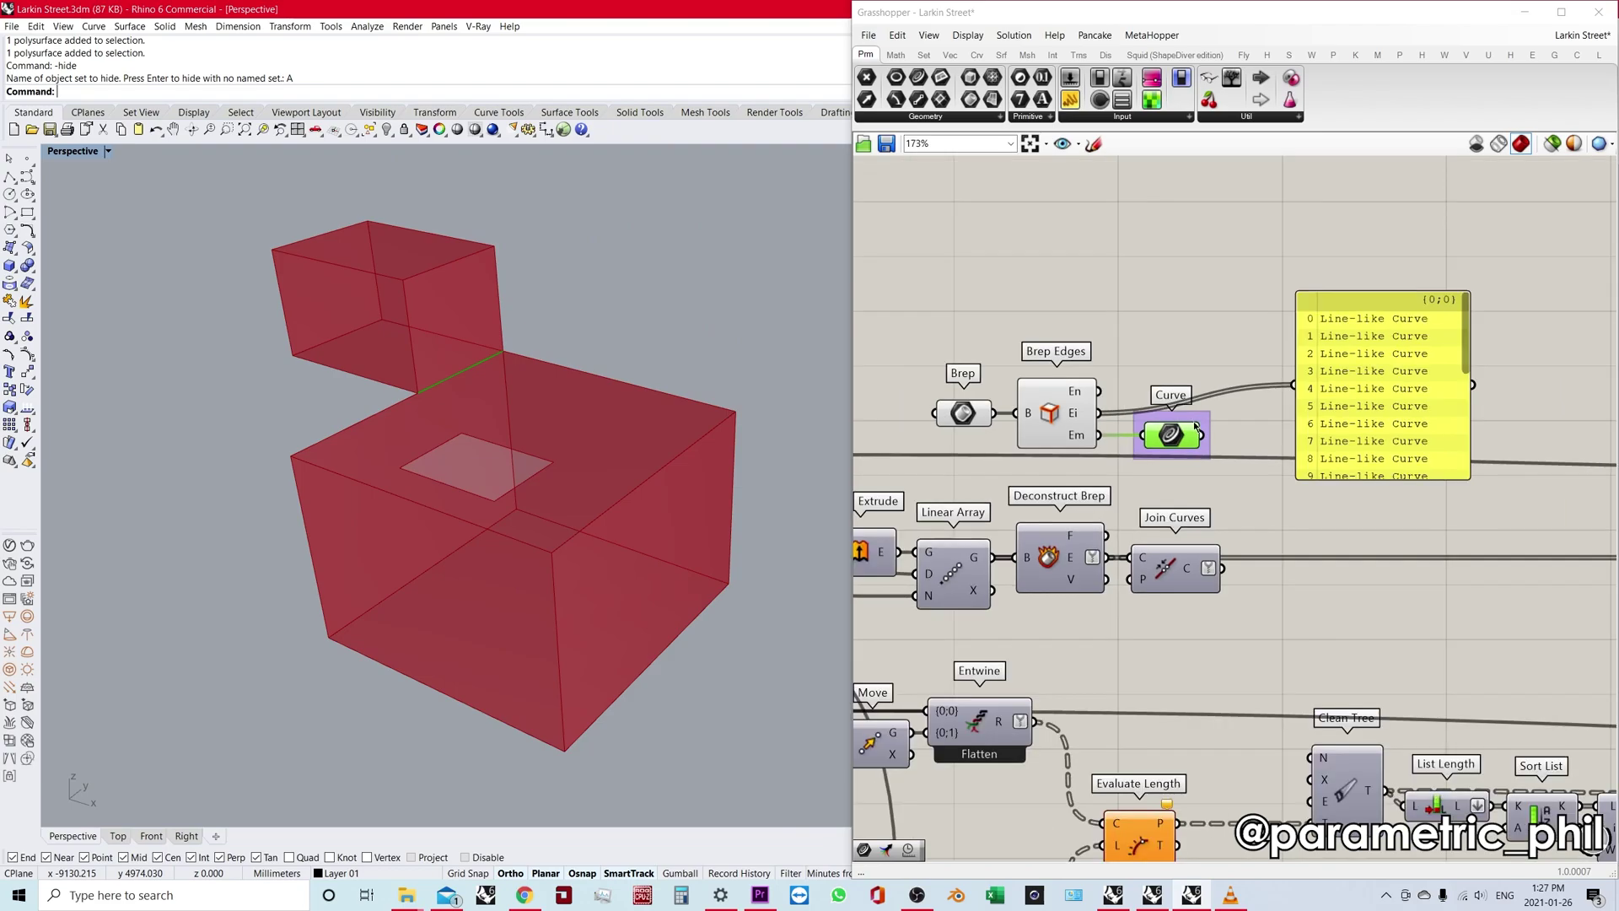
{"action": "scroll", "coordinate": [1186, 424], "scroll_direction": "up", "scroll_amount": 1}
{"action": "left_click", "coordinate": [1201, 420]}
{"action": "left_click", "coordinate": [1203, 419]}
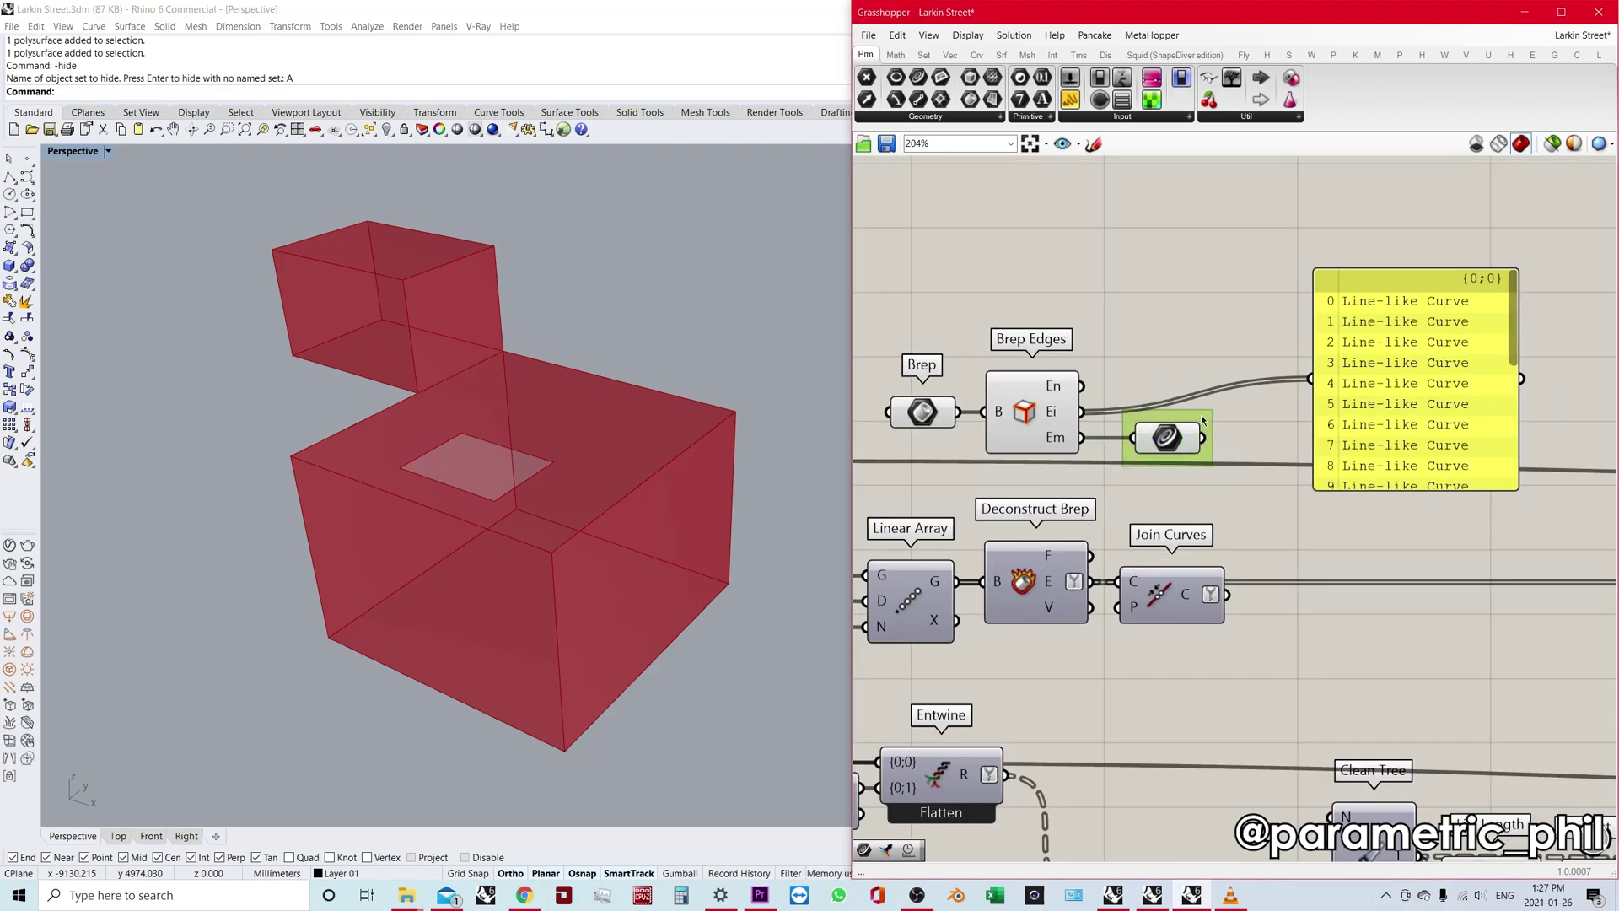
{"action": "left_click", "coordinate": [1113, 409]}
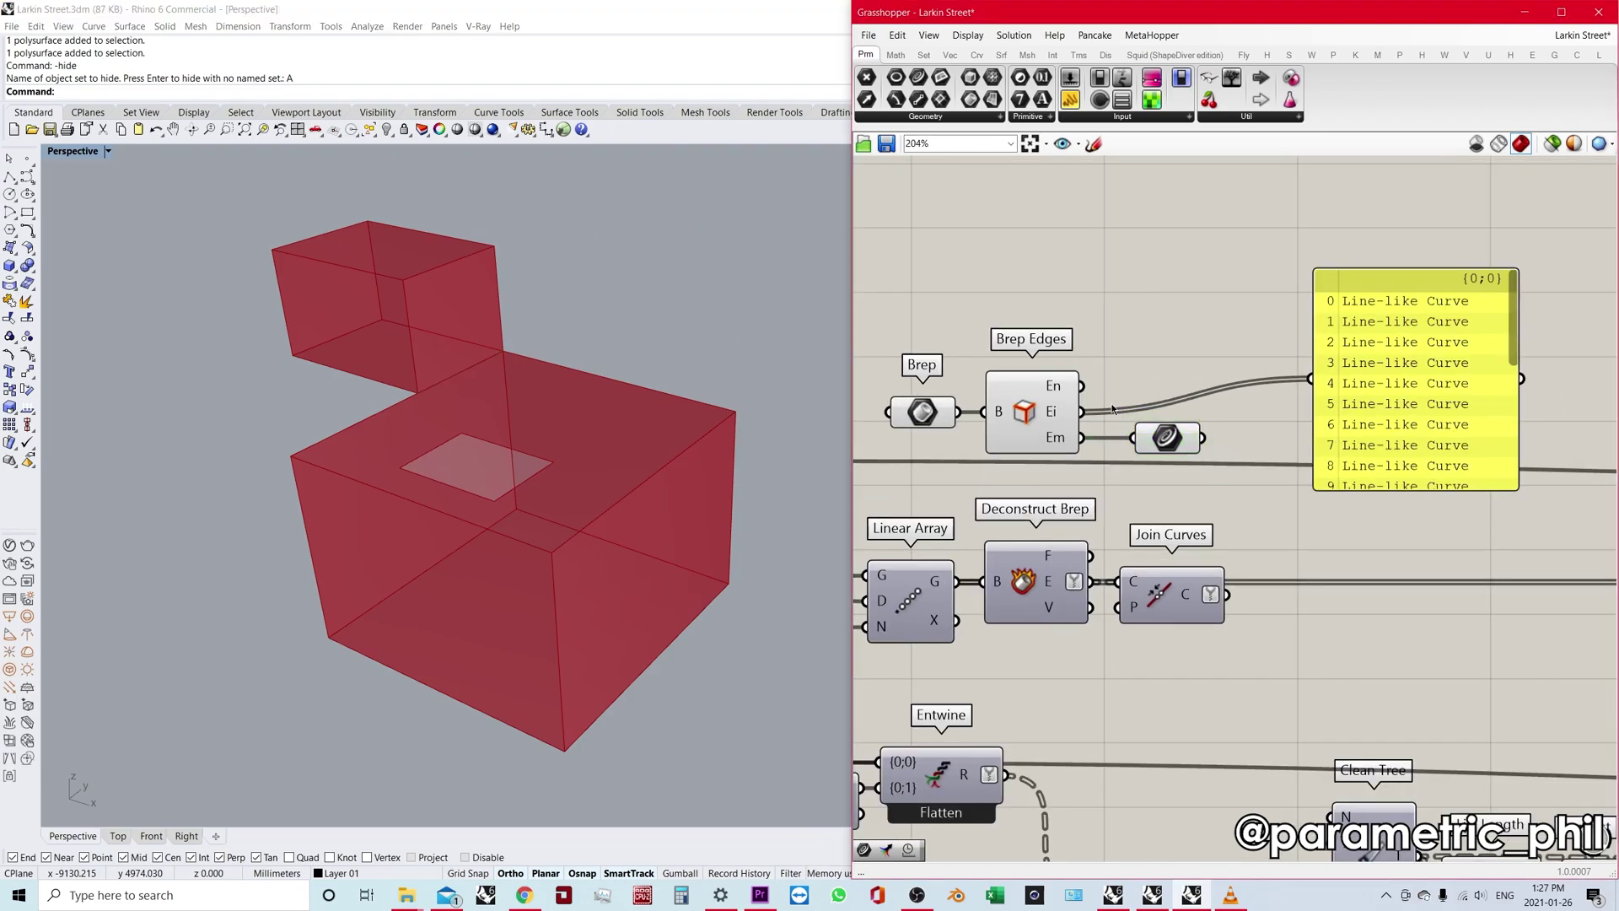
Add an Extrude component beside Brep Edges and connect the Naked (En) output to its Base input.
{"action": "left_click", "coordinate": [1037, 398]}
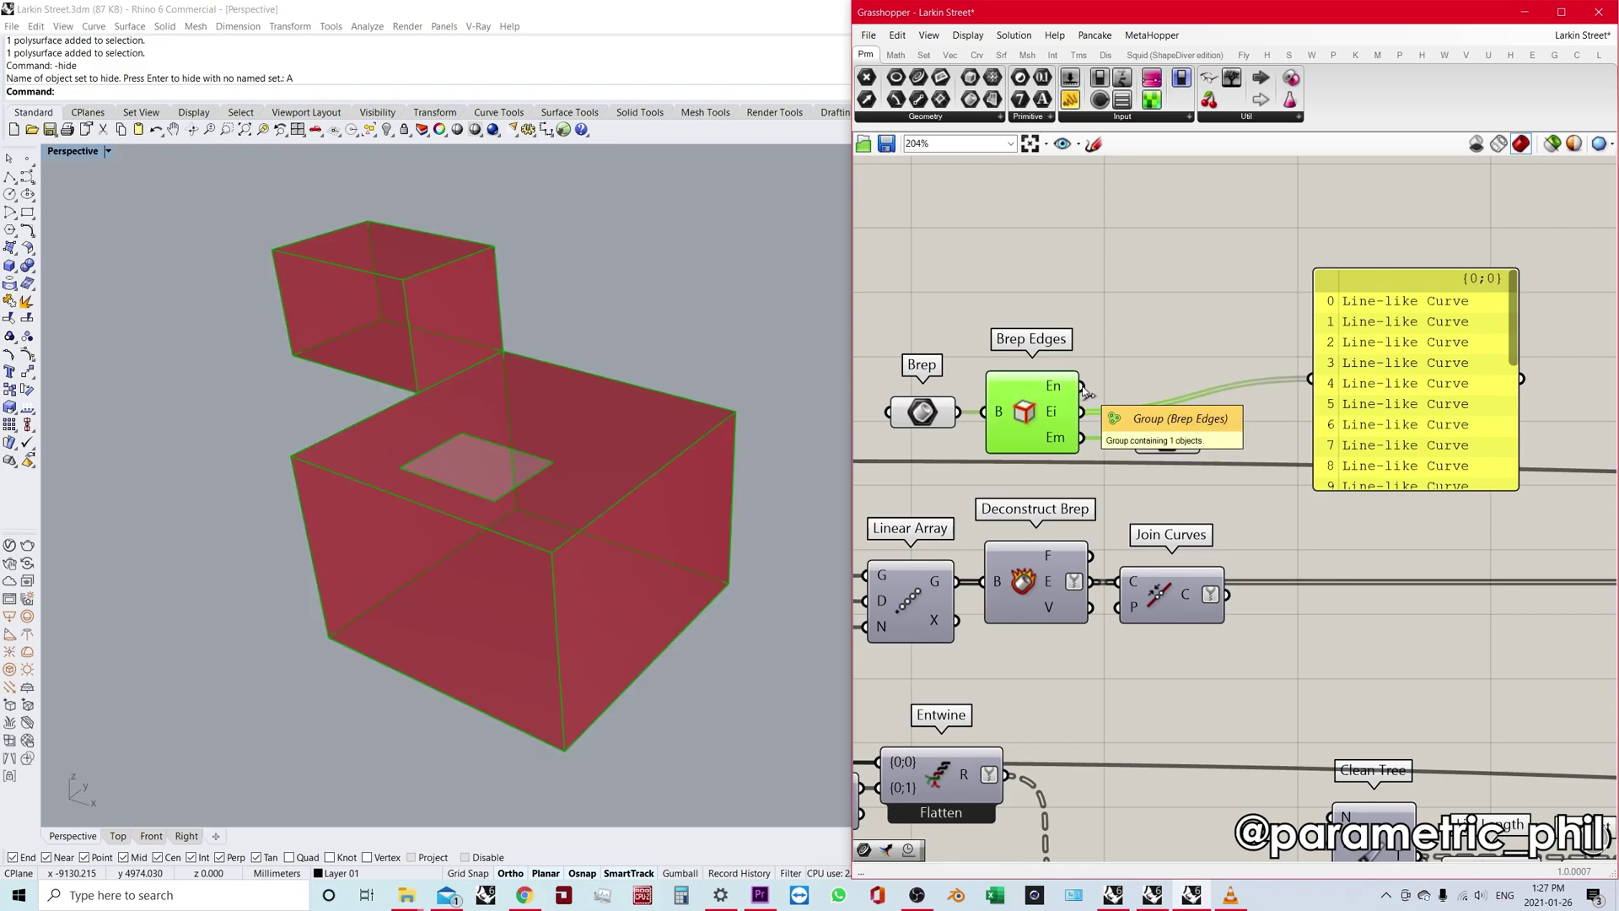
{"action": "double_click", "coordinate": [1160, 332]}
{"action": "type", "text": "edxtrui"}
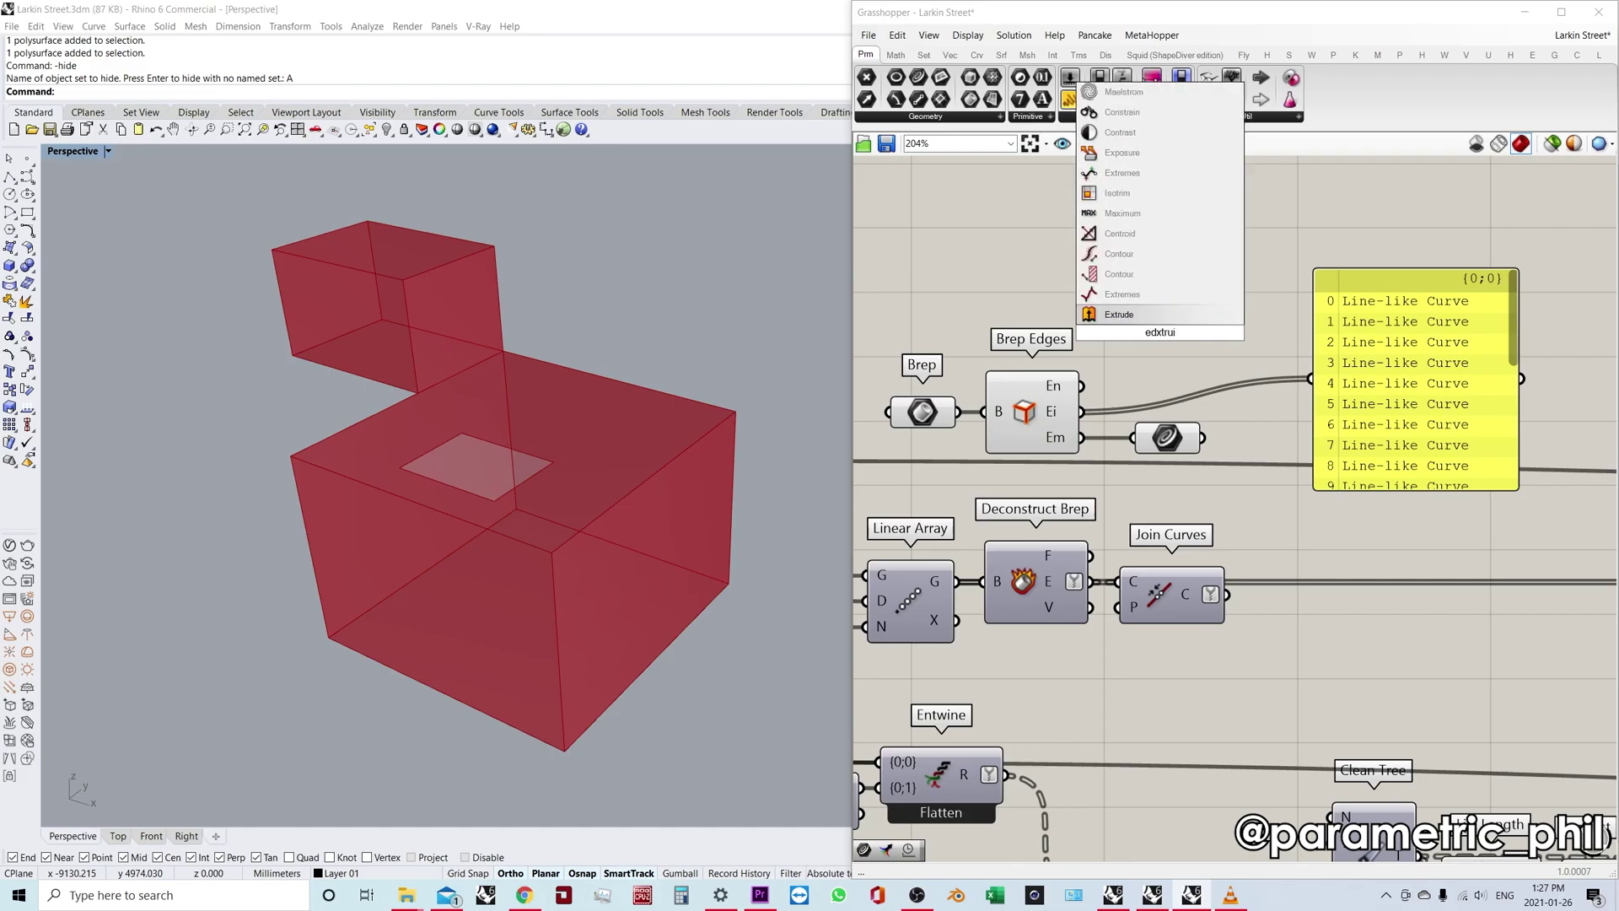
{"action": "left_click", "coordinate": [1166, 313]}
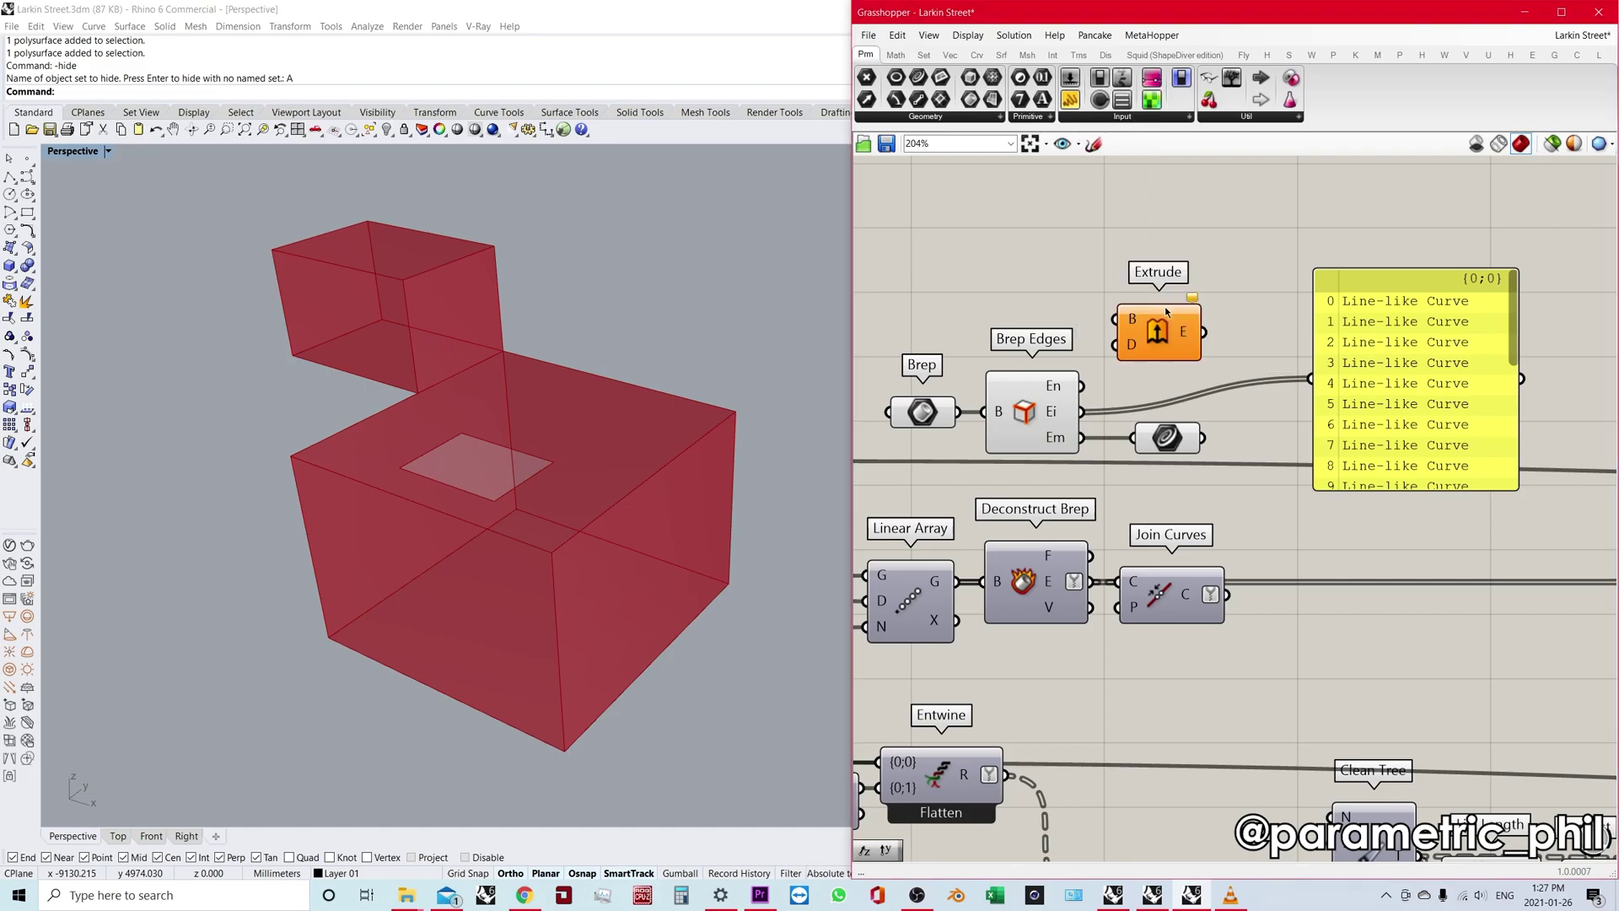
{"action": "left_click_drag", "start_coordinate": [1083, 386], "coordinate": [1184, 359]}
{"action": "right_click_drag", "start_coordinate": [1184, 359], "coordinate": [1100, 380]}
{"action": "mouse_move", "coordinate": [1101, 380]}
{"action": "left_mouse_down"}
{"action": "mouse_move", "coordinate": [1126, 374]}
{"action": "mouse_move", "coordinate": [1120, 363]}
{"action": "left_mouse_up"}
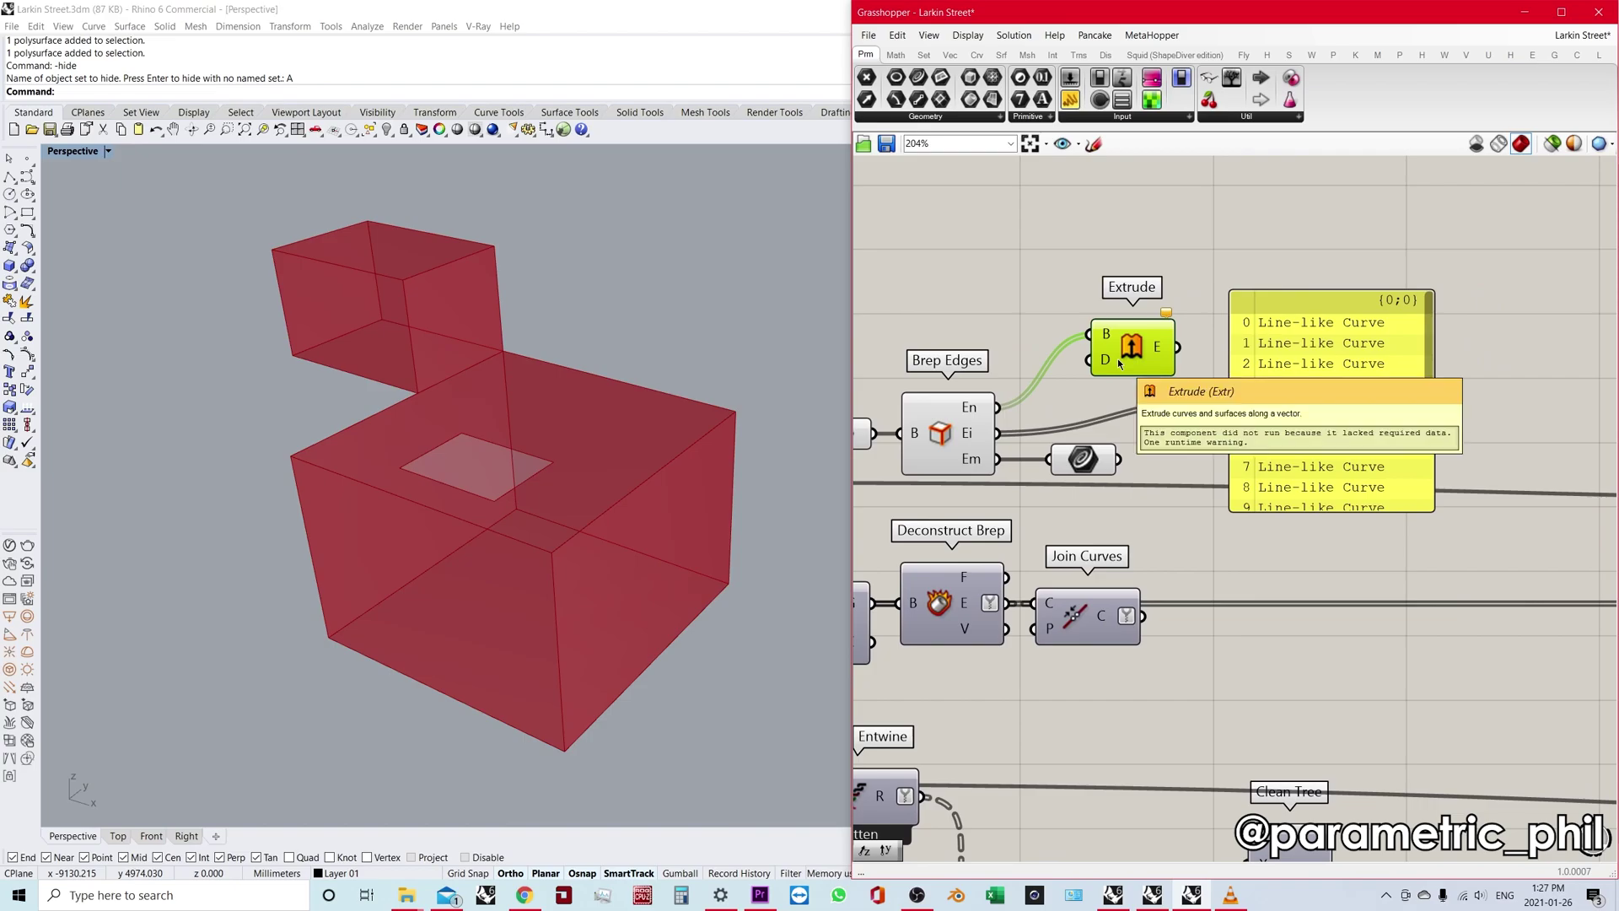
Drive the Extrude direction with a Unit Z vector whose factor comes from a number slider ranging from 0 to 1000.
{"action": "double_click", "coordinate": [1012, 278]}
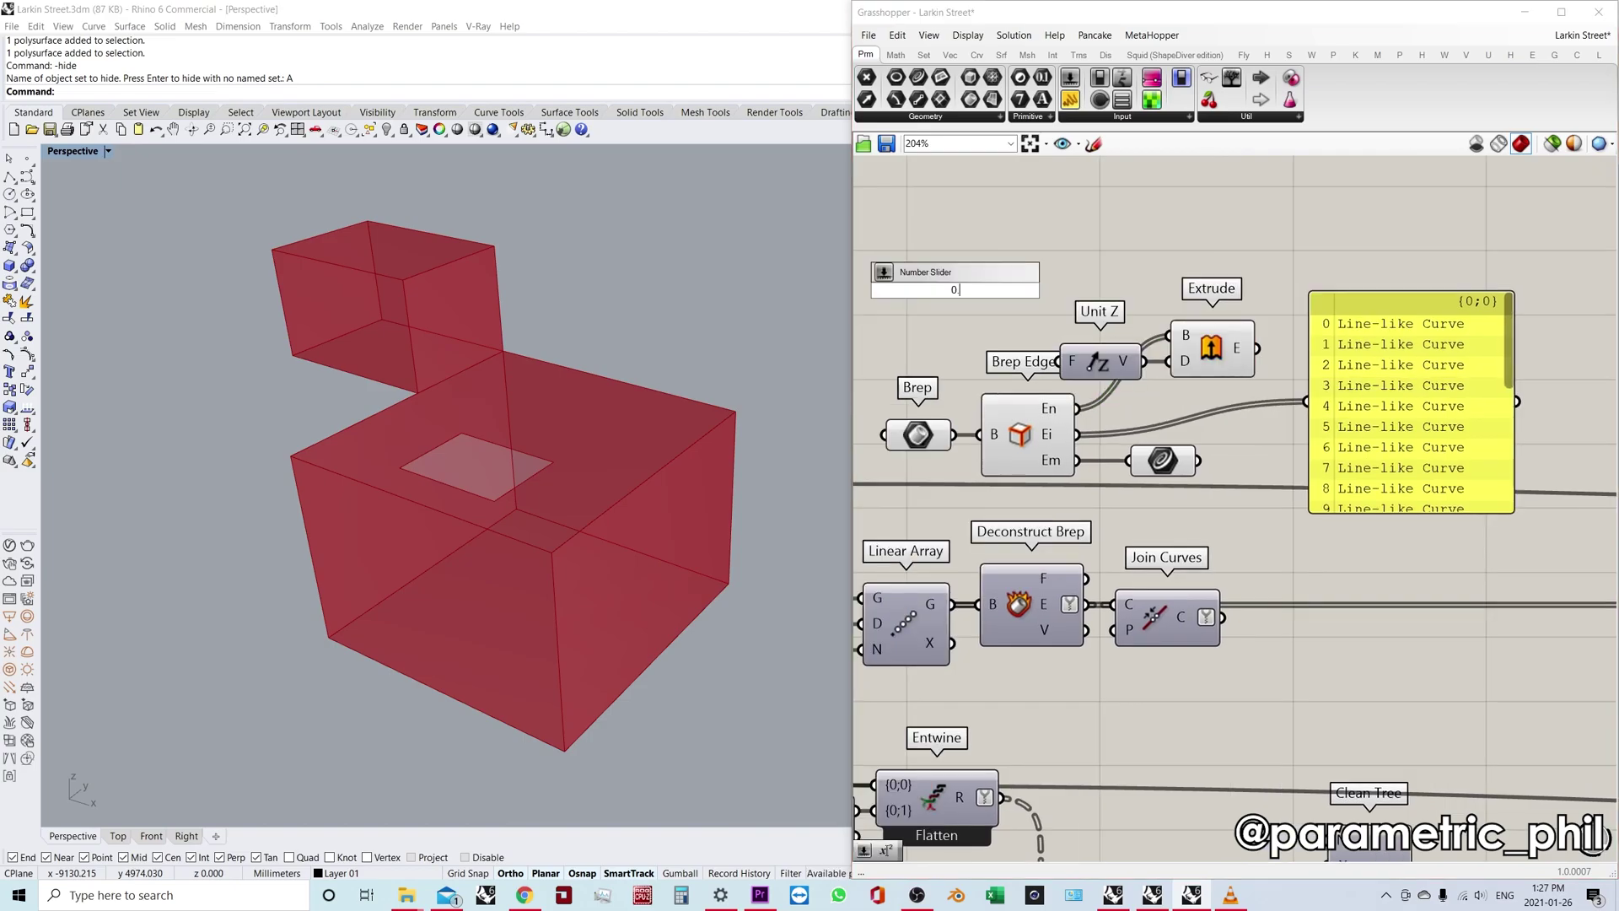
{"action": "type", "text": "1000"}
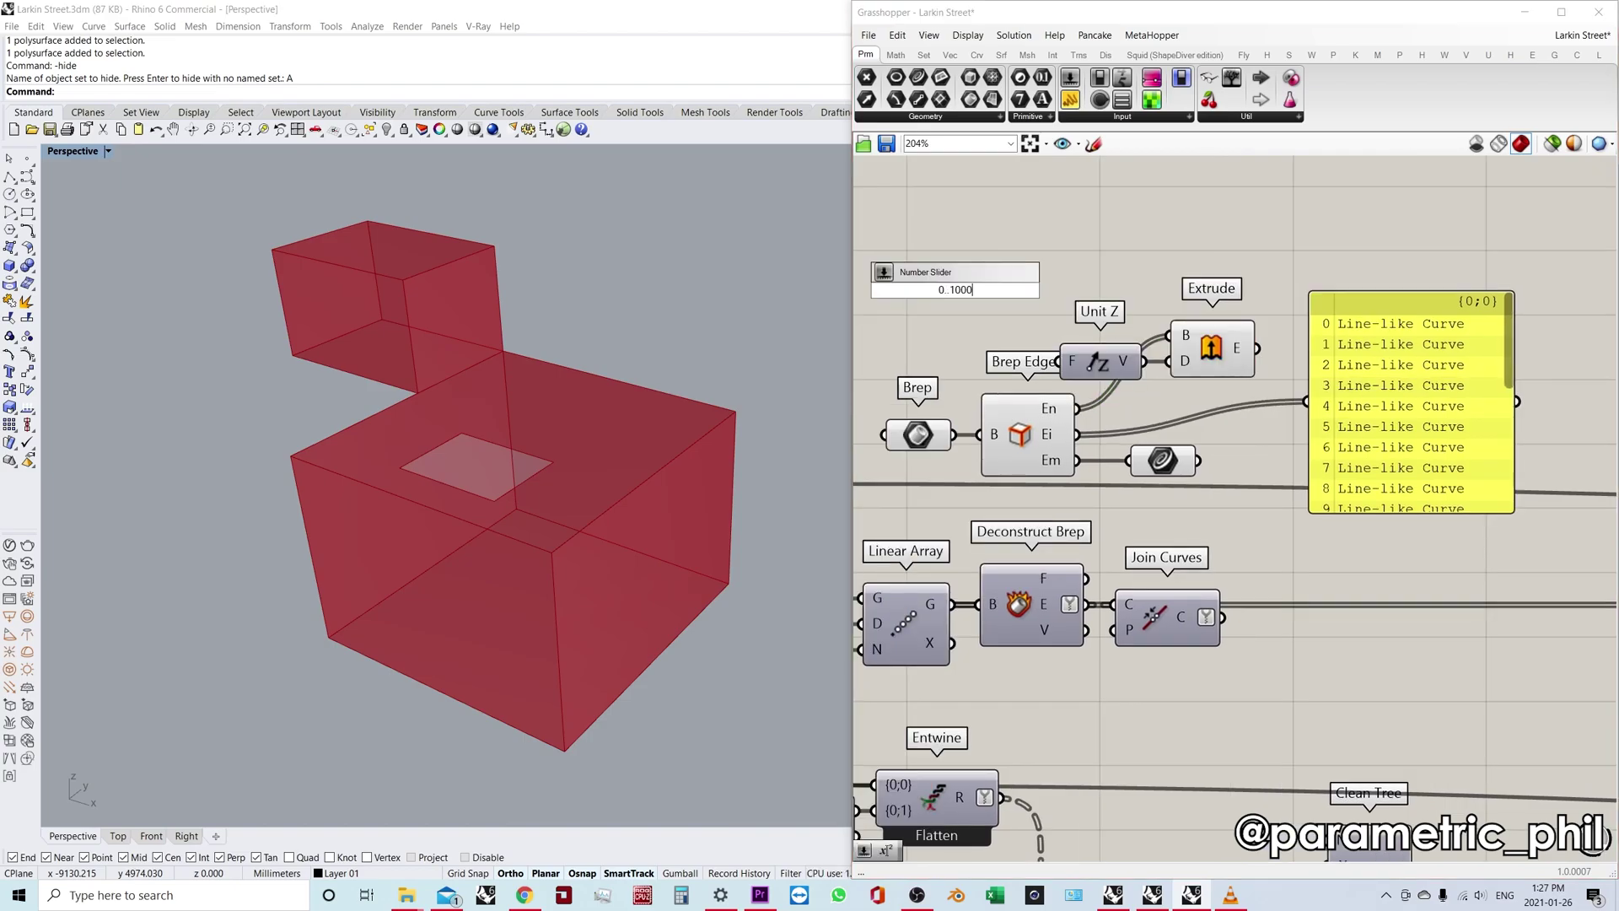
{"action": "key", "text": "Return"}
{"action": "left_click_drag", "start_coordinate": [1057, 300], "coordinate": [1059, 361]}
{"action": "left_click_drag", "start_coordinate": [1002, 315], "coordinate": [980, 376]}
{"action": "left_click", "coordinate": [1118, 265]}
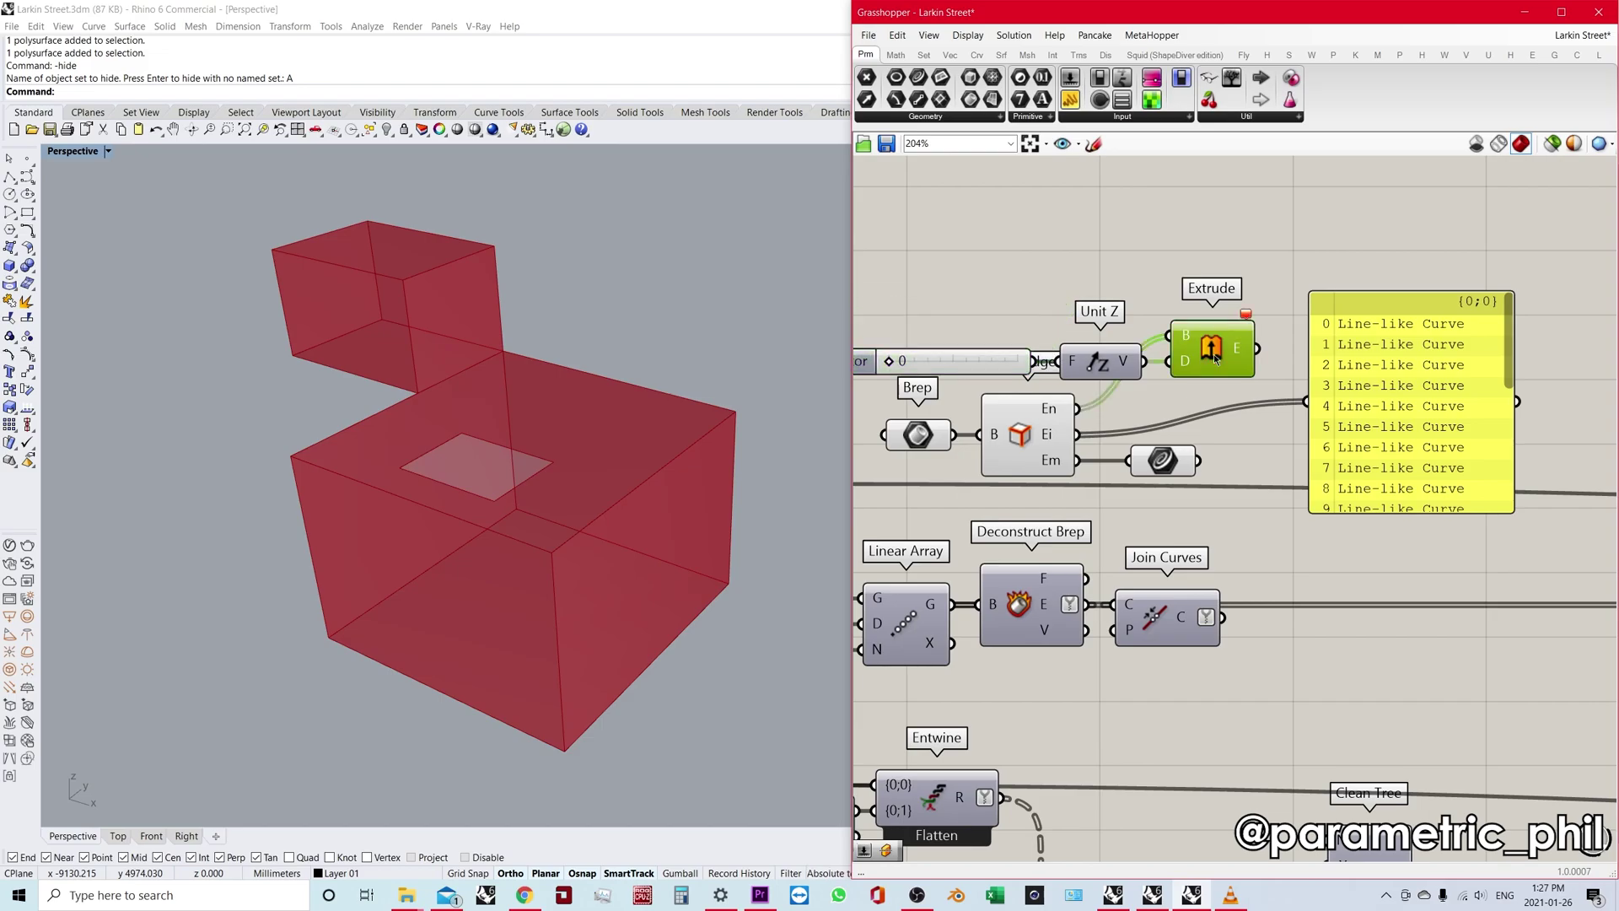
Join the naked edges with Join Curves ahead of Extrude and raise the extrusion factor to 6304.
{"action": "scroll", "coordinate": [1155, 375], "scroll_direction": "up", "scroll_amount": 2}
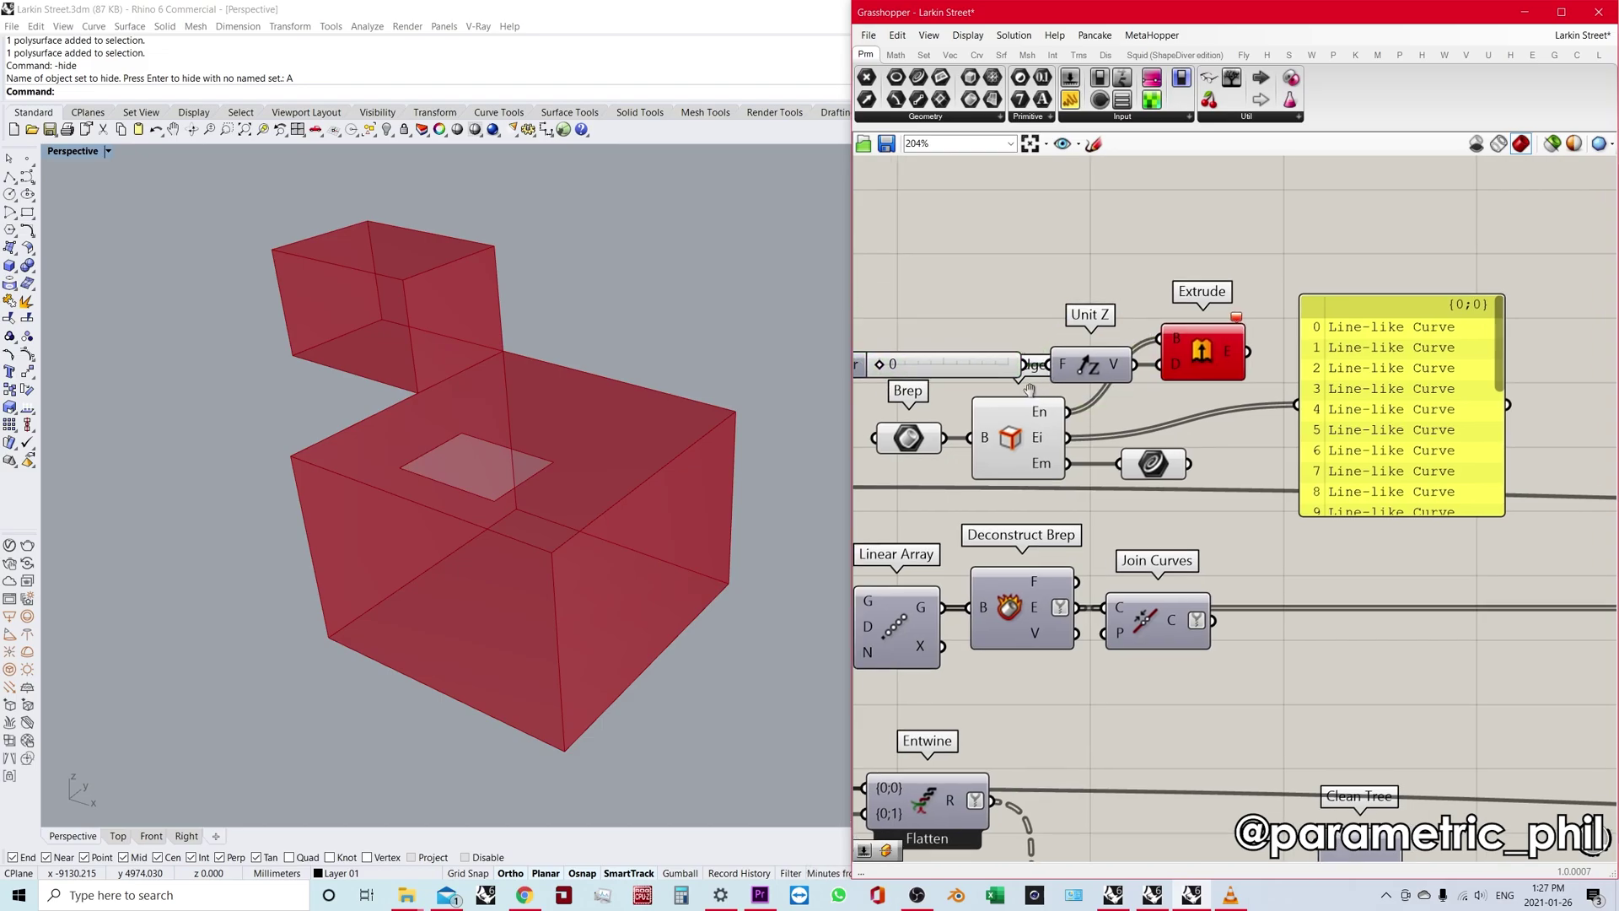
{"action": "scroll", "coordinate": [1172, 267], "scroll_direction": "down", "scroll_amount": 2}
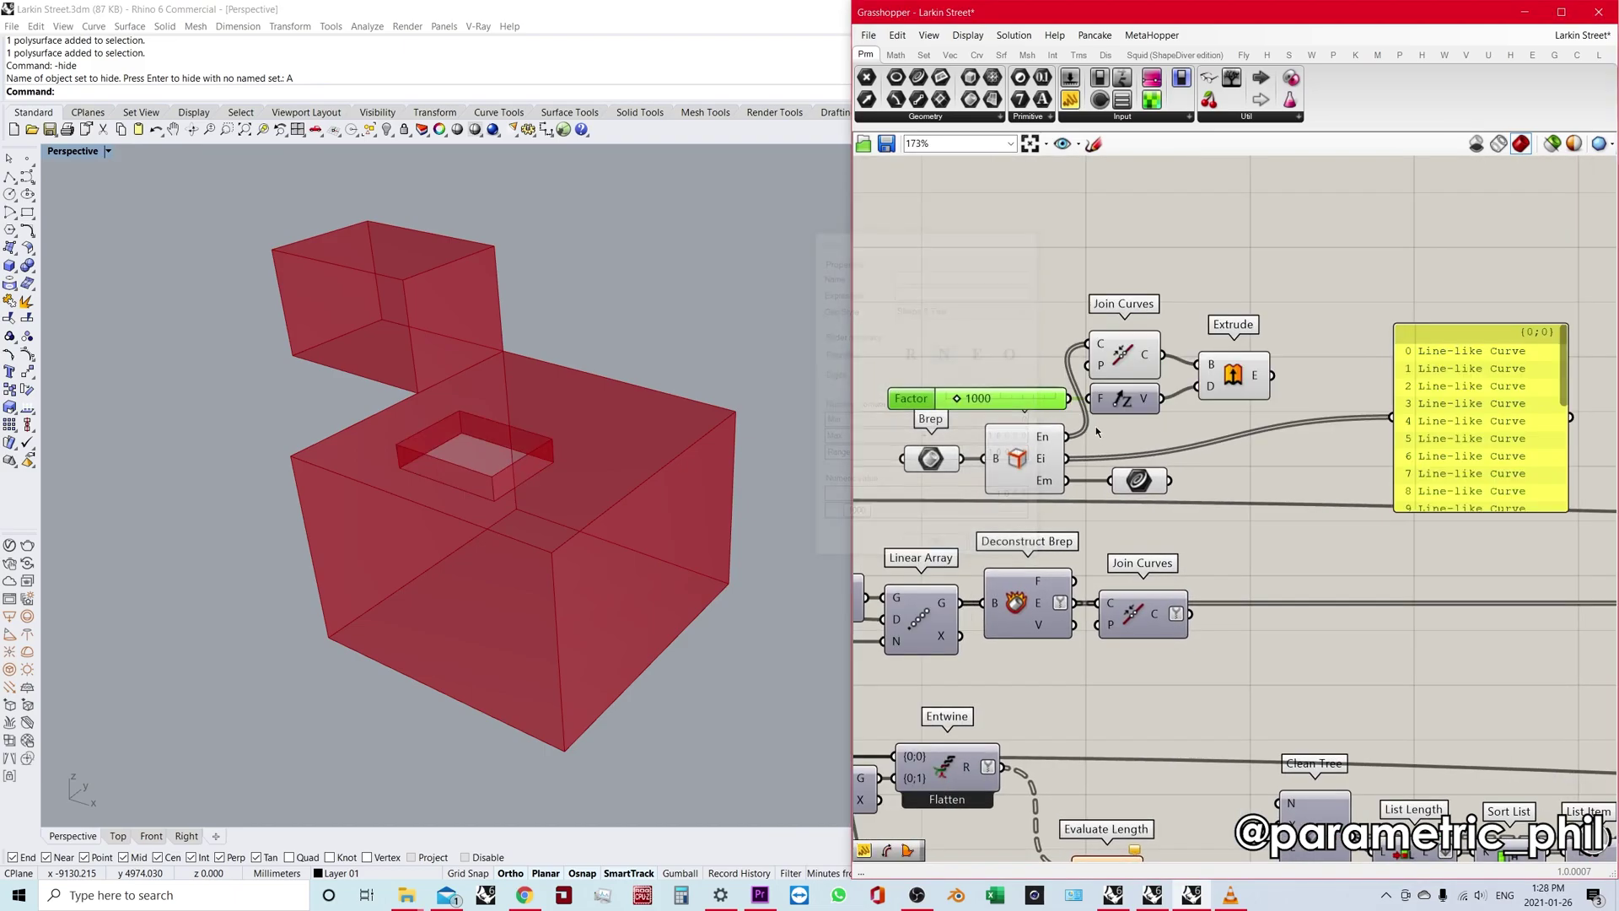
{"action": "scroll", "coordinate": [1011, 486], "scroll_direction": "up", "scroll_amount": 2}
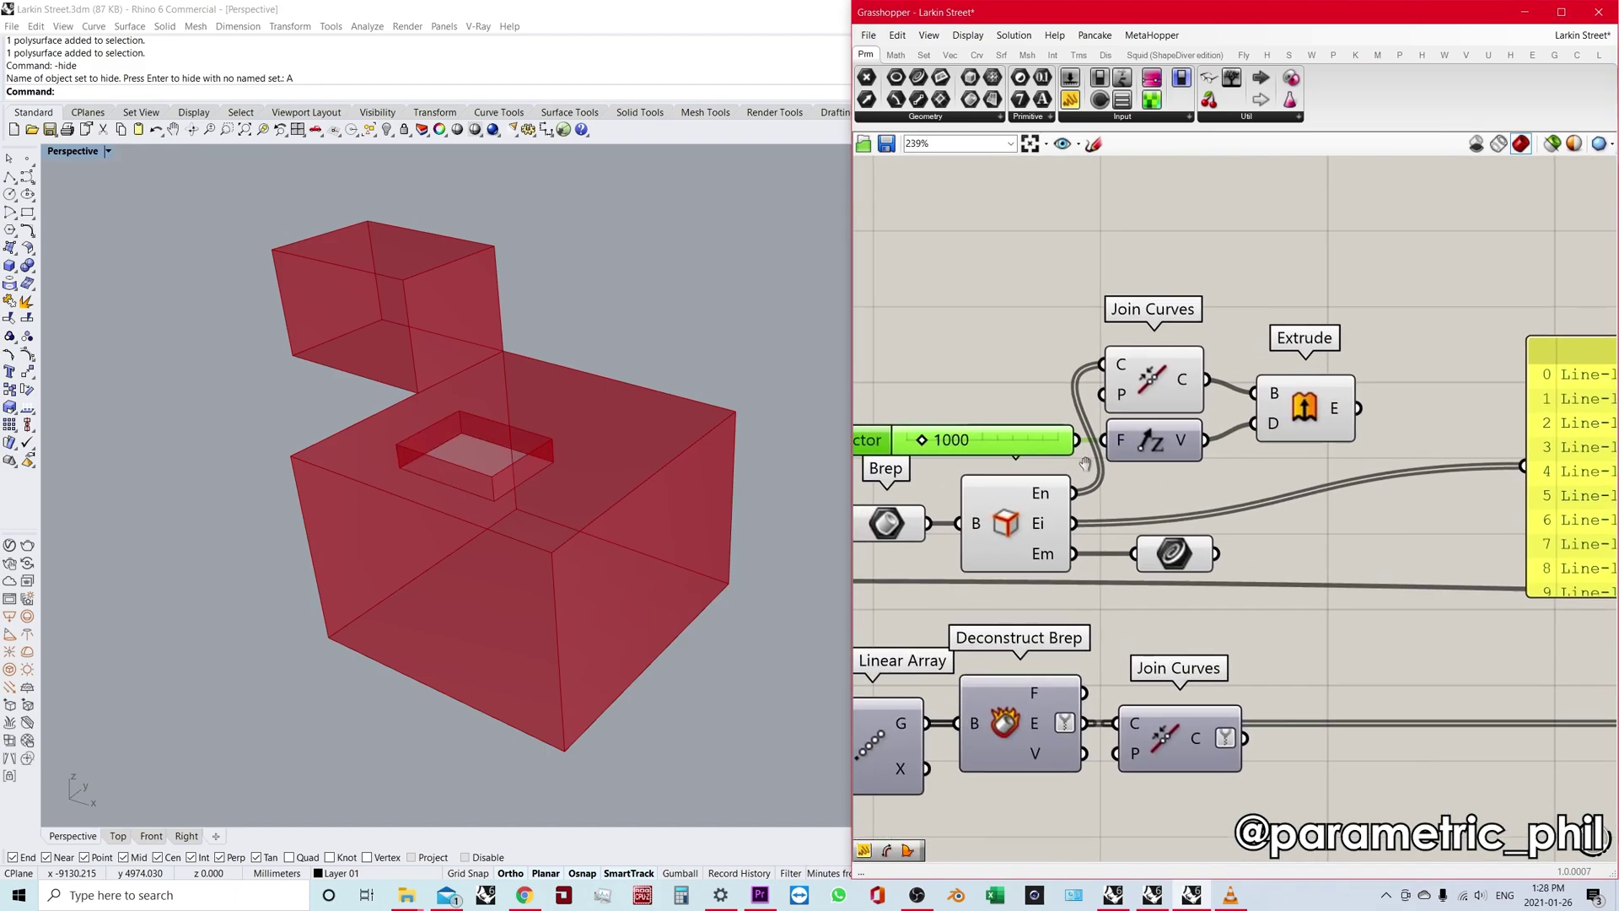
{"action": "left_click_drag", "start_coordinate": [961, 459], "coordinate": [1044, 503]}
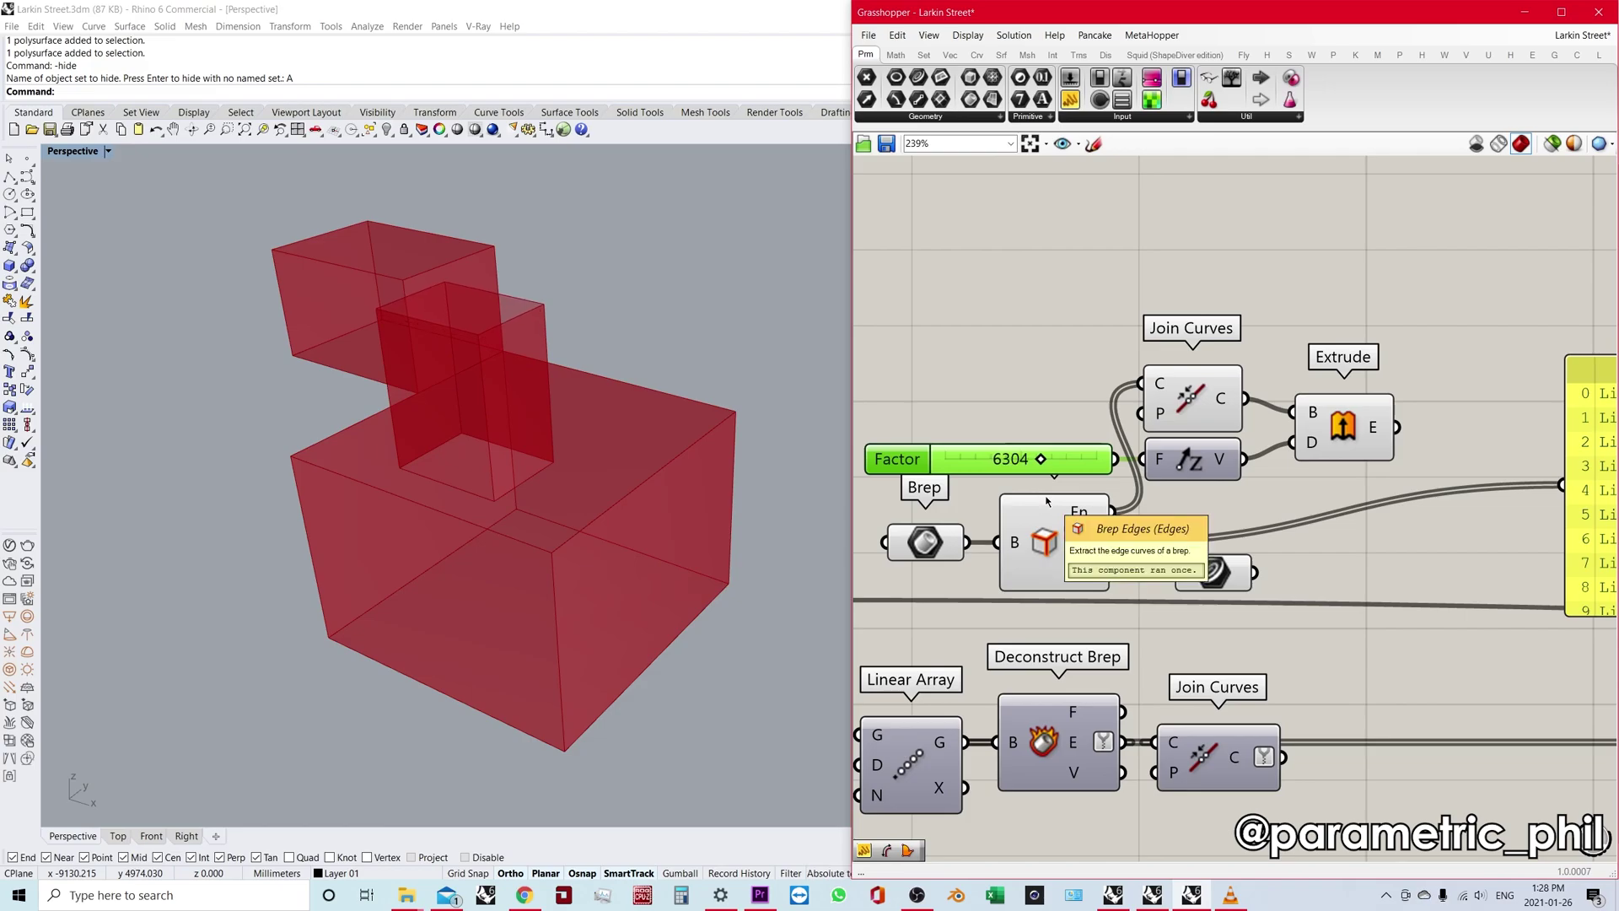
Examine the extrusion rising from the box's opening up close, along with the components that produce it.
{"action": "scroll", "coordinate": [692, 505], "scroll_direction": "down", "scroll_amount": 2}
{"action": "right_click_drag", "start_coordinate": [689, 508], "coordinate": [590, 553]}
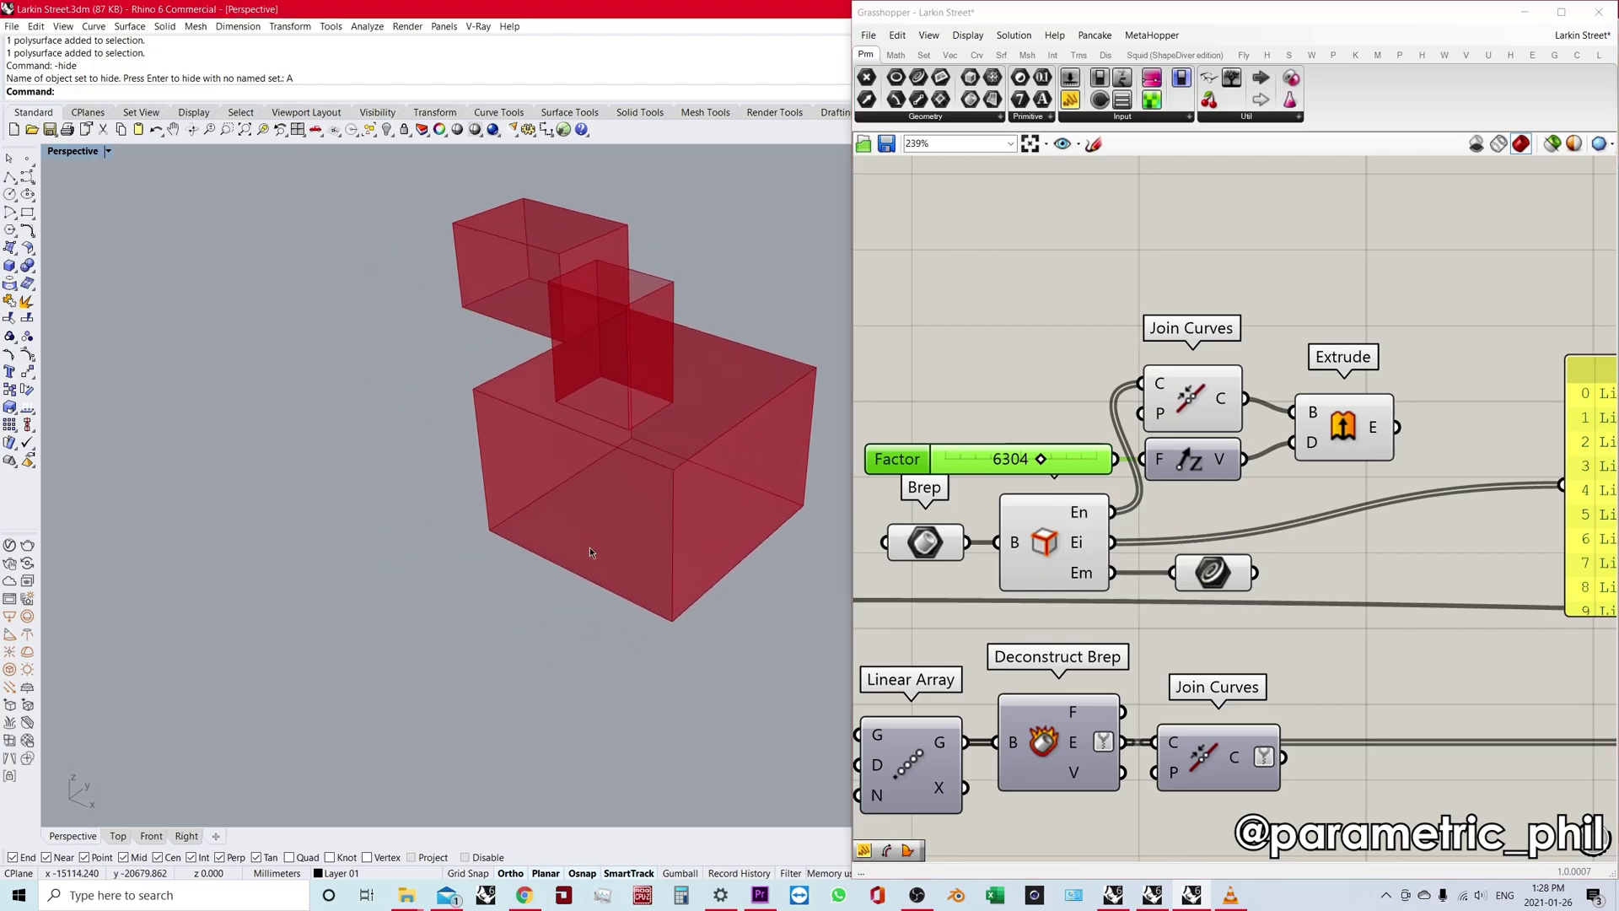
{"action": "scroll", "coordinate": [589, 553], "scroll_direction": "up", "scroll_amount": 5}
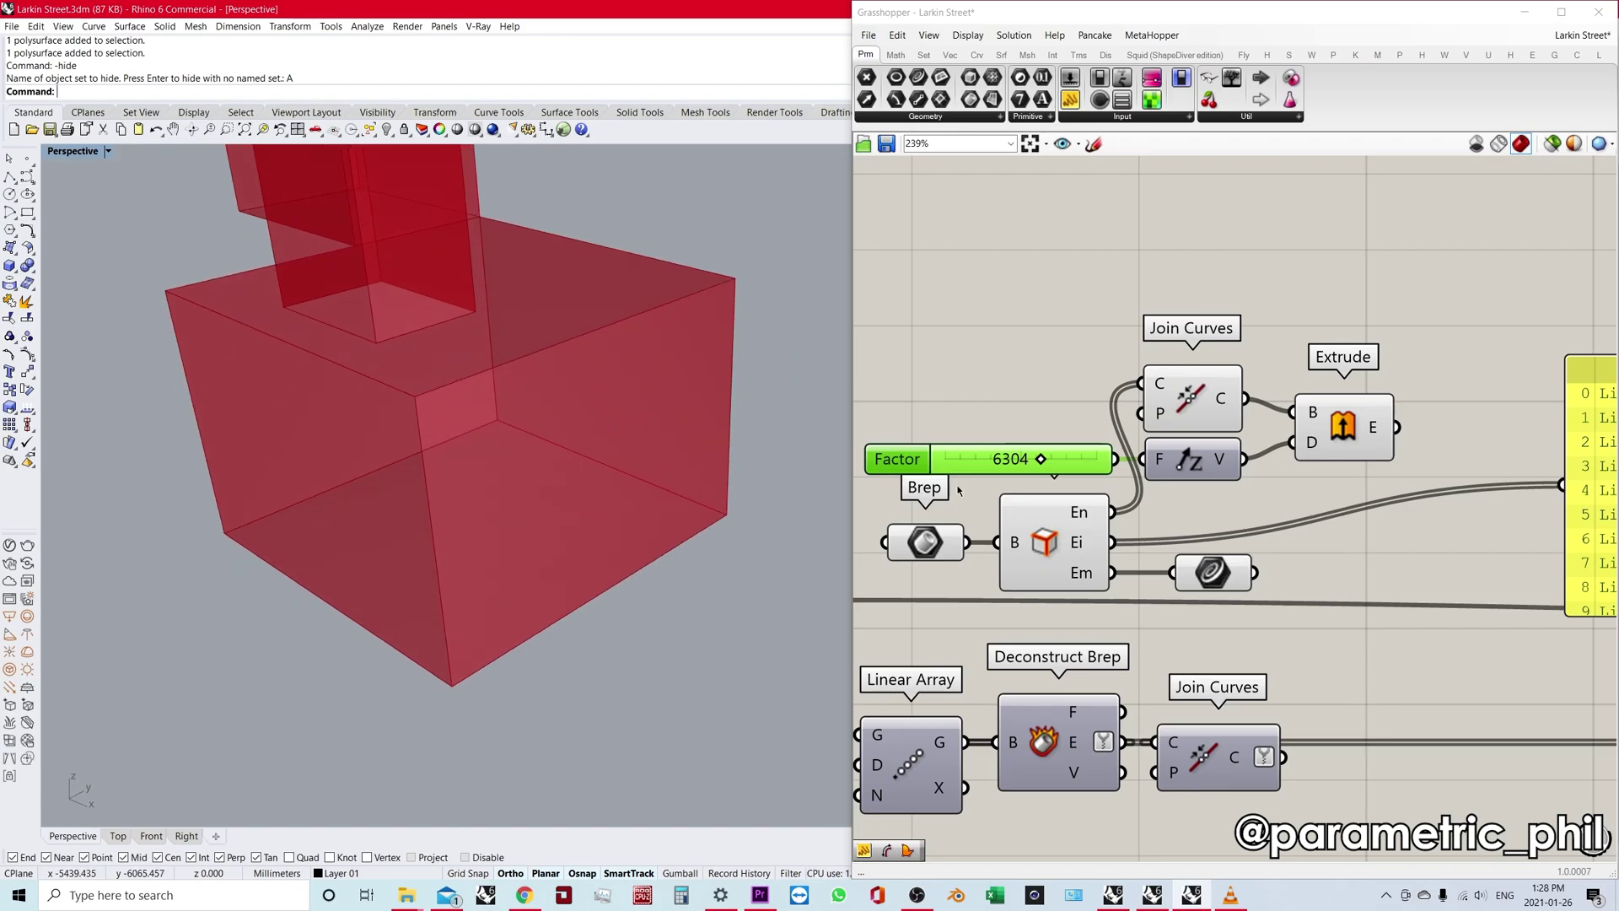
{"action": "scroll", "coordinate": [1222, 495], "scroll_direction": "down", "scroll_amount": 2}
{"action": "scroll", "coordinate": [1223, 497], "scroll_direction": "up", "scroll_amount": 2}
{"action": "right_click_drag", "start_coordinate": [1219, 504], "coordinate": [1185, 484]}
{"action": "scroll", "coordinate": [1186, 484], "scroll_direction": "down", "scroll_amount": 3}
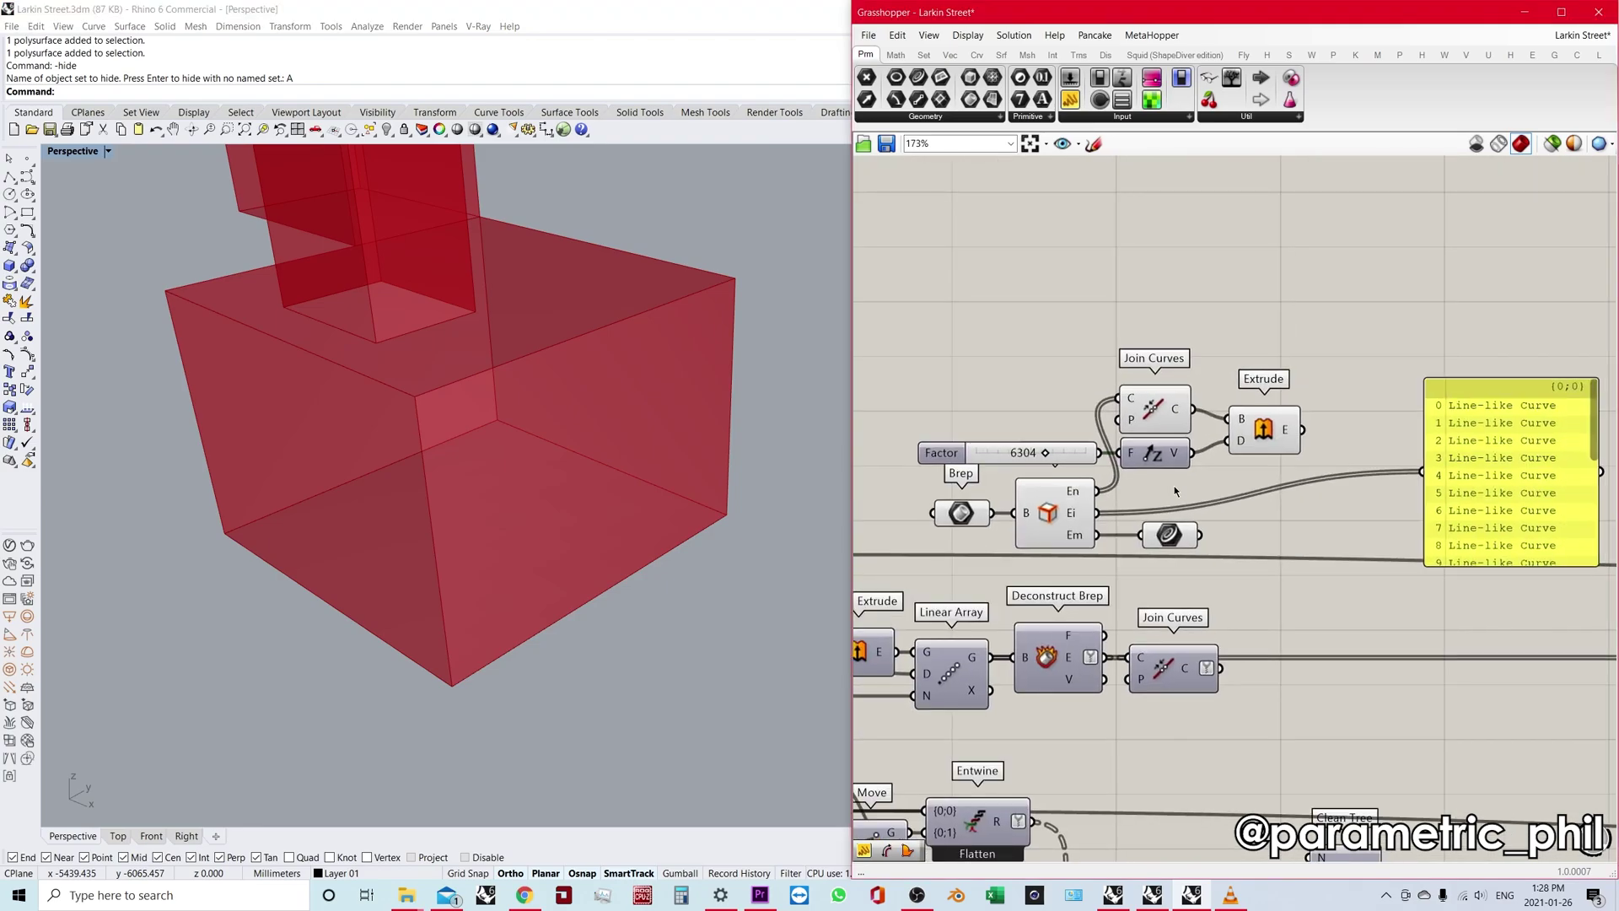
{"action": "scroll", "coordinate": [1174, 491], "scroll_direction": "up", "scroll_amount": 1}
{"action": "scroll", "coordinate": [1150, 487], "scroll_direction": "up", "scroll_amount": 1}
{"action": "right_click_drag", "start_coordinate": [1138, 488], "coordinate": [1111, 539]}
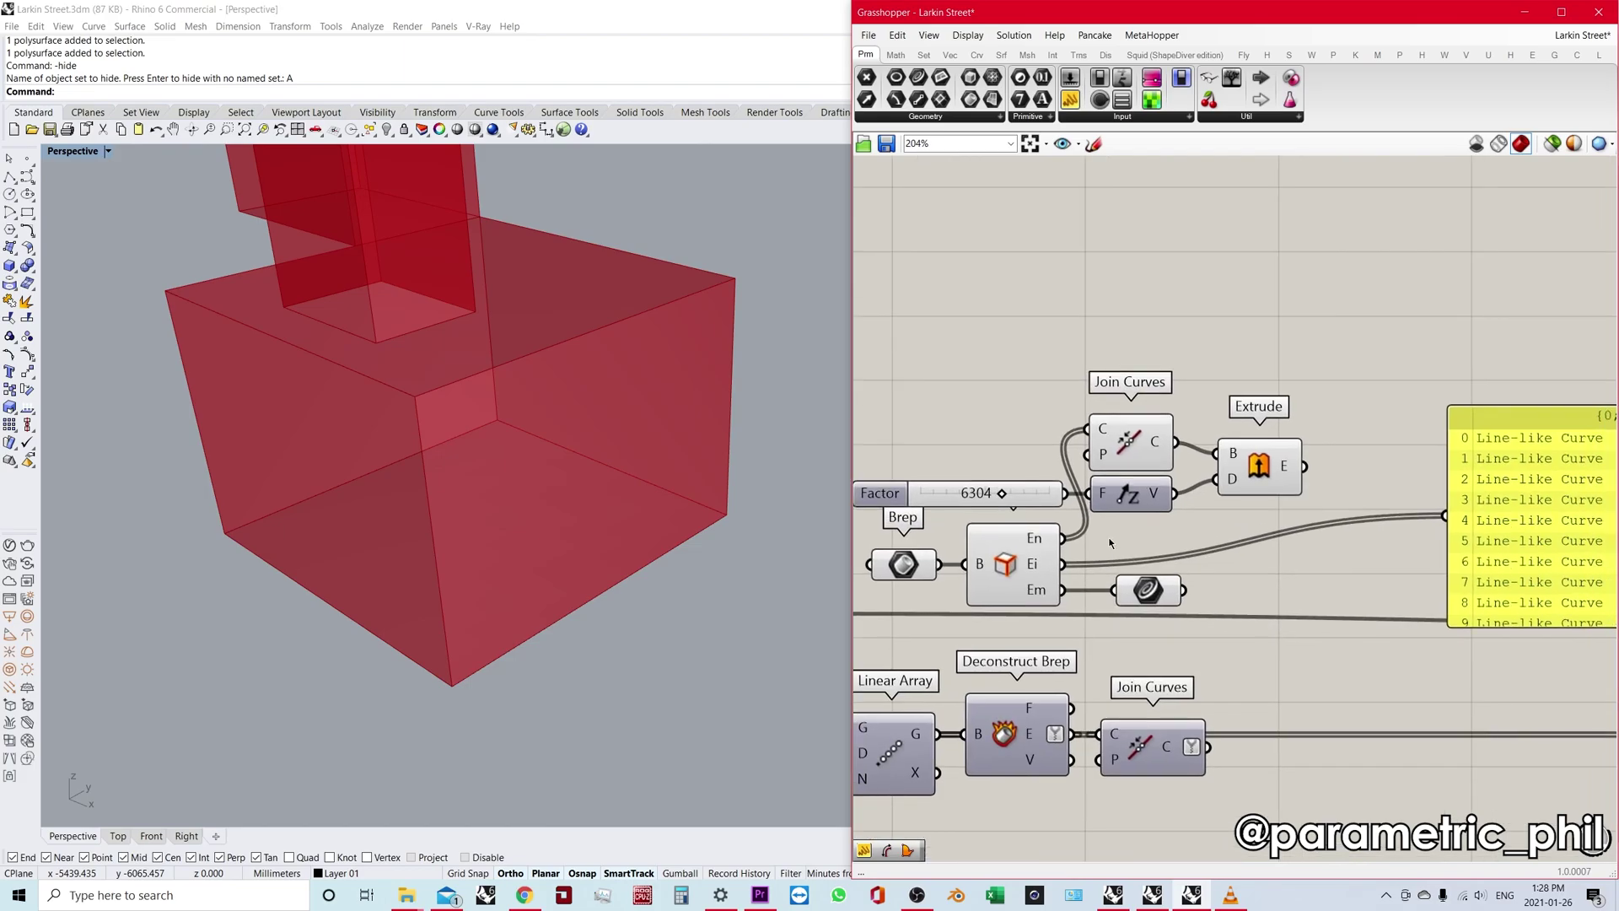
Feed the panel from the Naked (En) output, reposition it, and switch its input to the Curve parameter.
{"action": "scroll", "coordinate": [1116, 537], "scroll_direction": "down", "scroll_amount": 1}
{"action": "left_click_drag", "start_coordinate": [1064, 537], "coordinate": [1388, 518]}
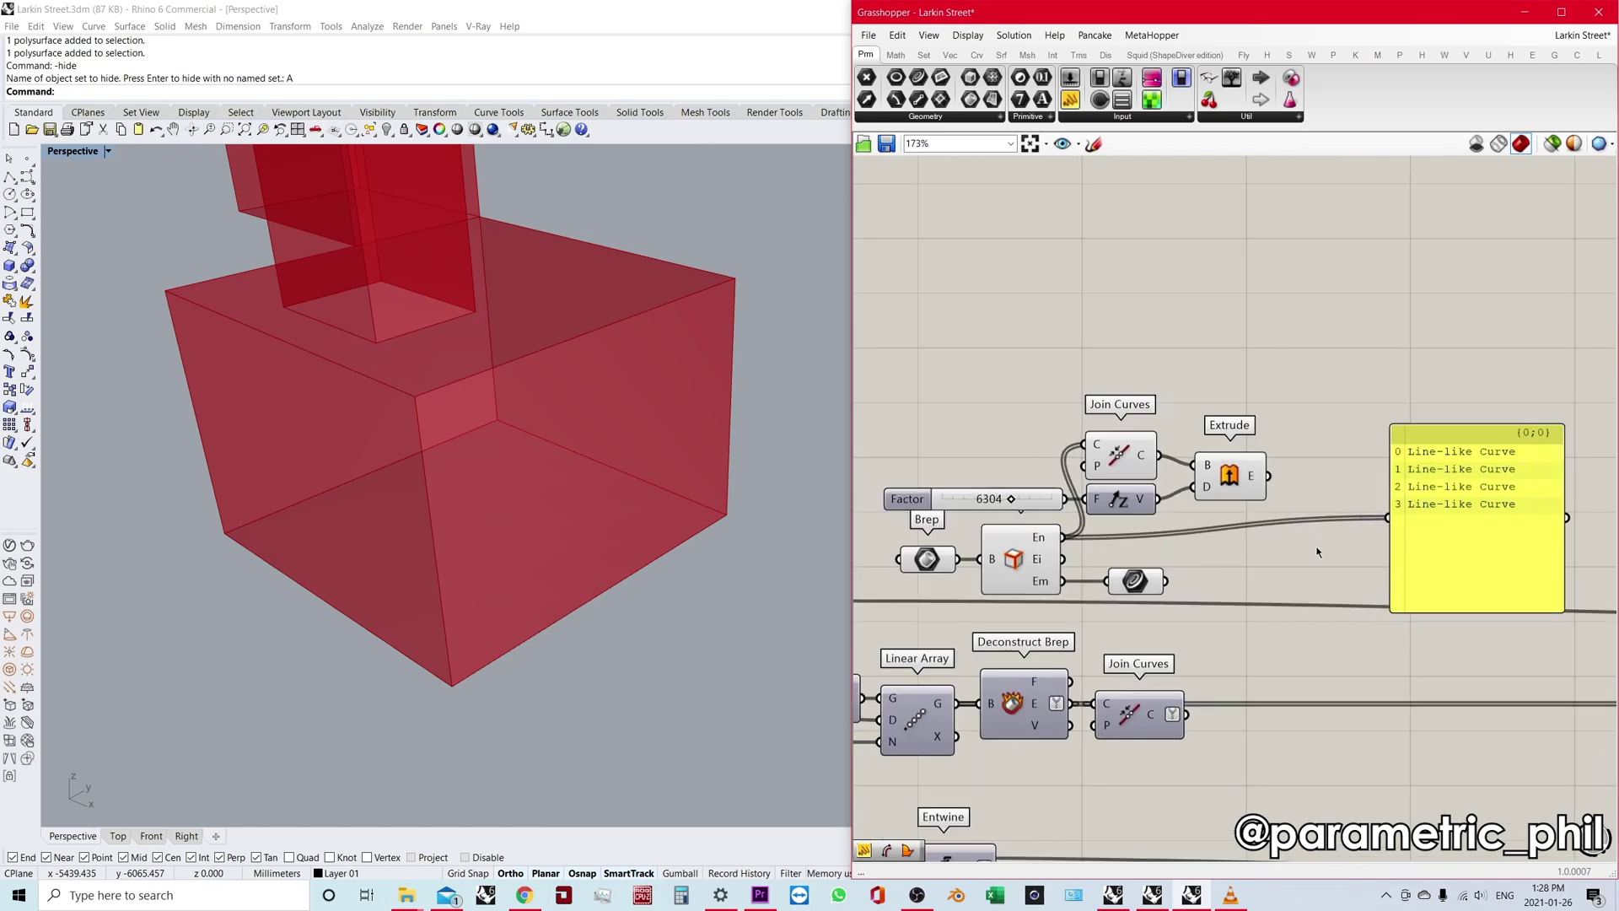
{"action": "right_click_drag", "start_coordinate": [1262, 554], "coordinate": [1244, 561]}
{"action": "left_click_drag", "start_coordinate": [1453, 541], "coordinate": [1442, 560]}
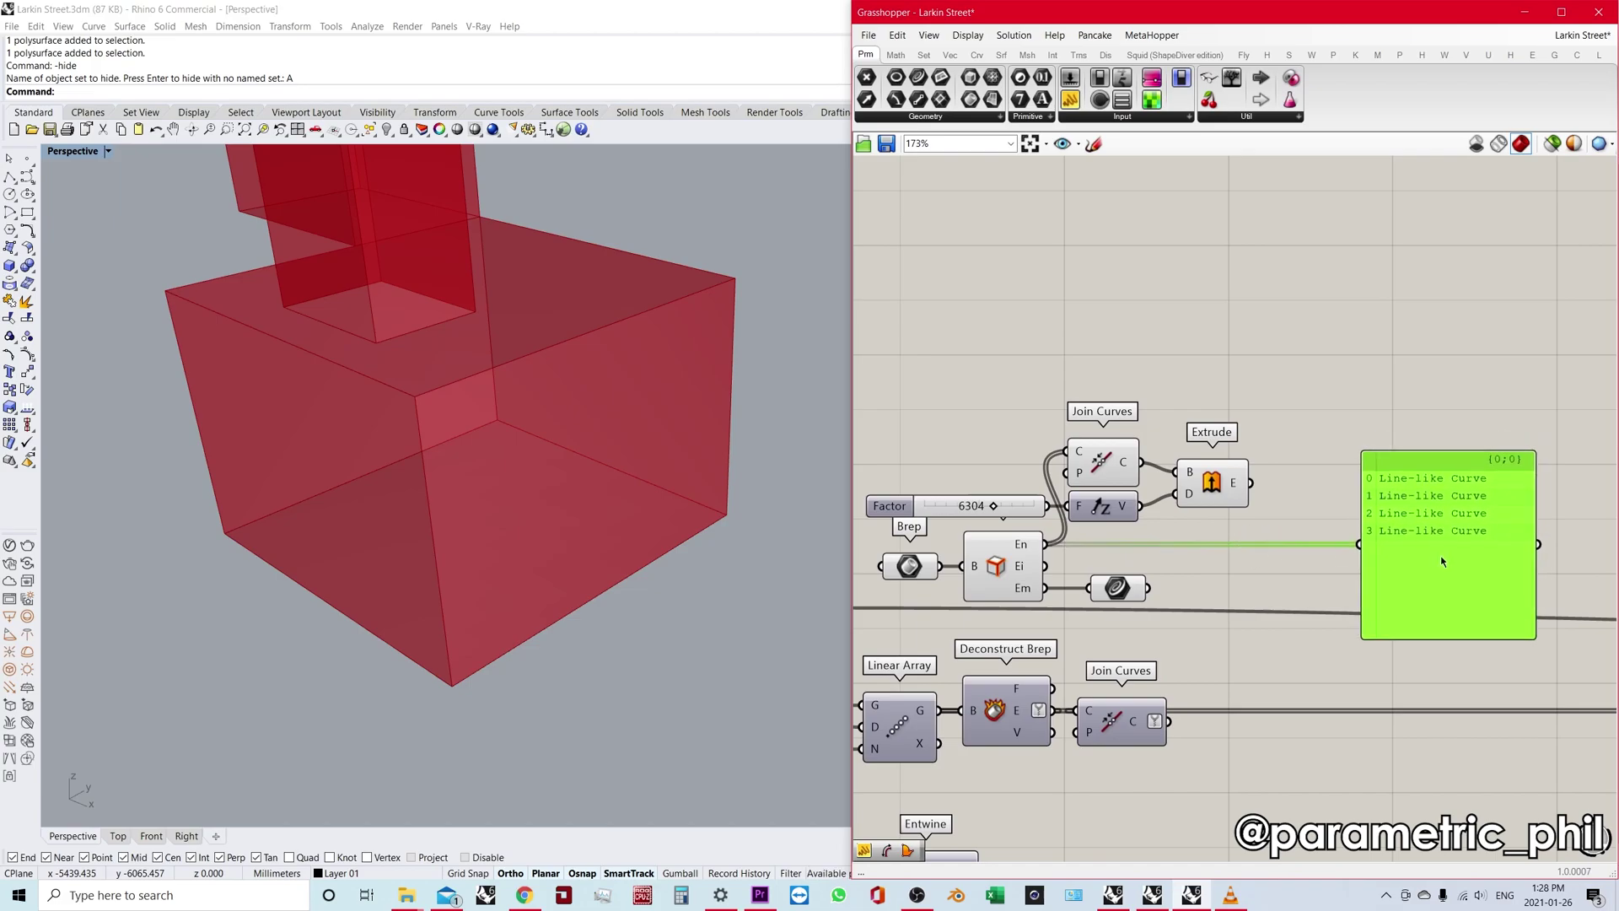
{"action": "left_click", "coordinate": [1021, 562]}
{"action": "left_click_drag", "start_coordinate": [1147, 588], "coordinate": [1358, 544]}
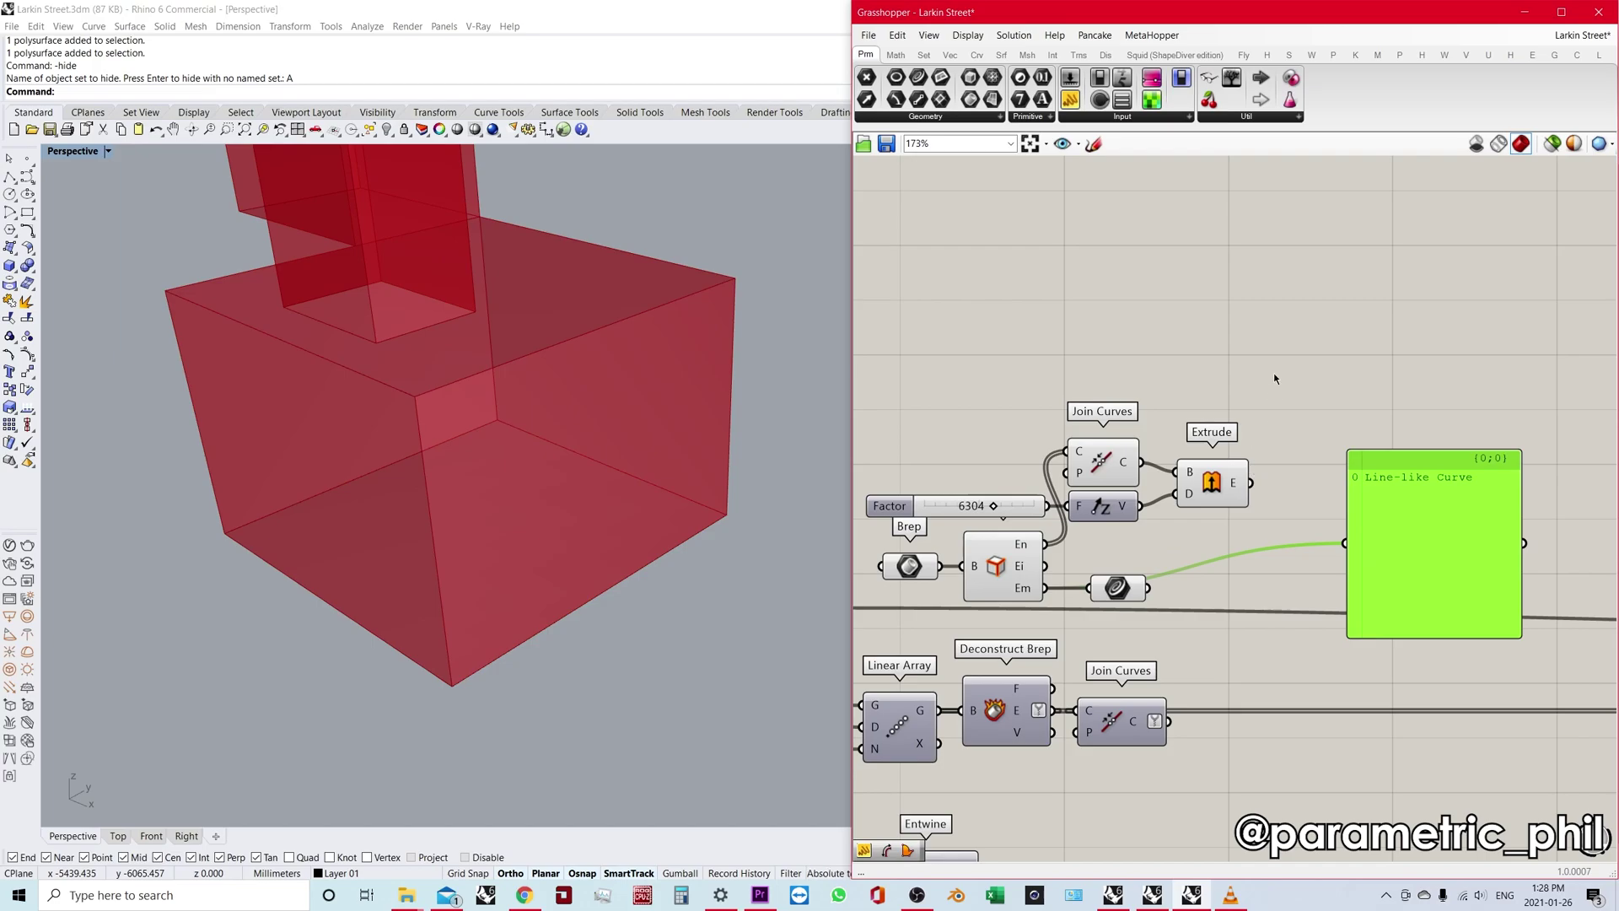
Highlight the edges extracted by Brep Edges on the boxes in the viewport.
{"action": "scroll", "coordinate": [1130, 570], "scroll_direction": "up", "scroll_amount": 2}
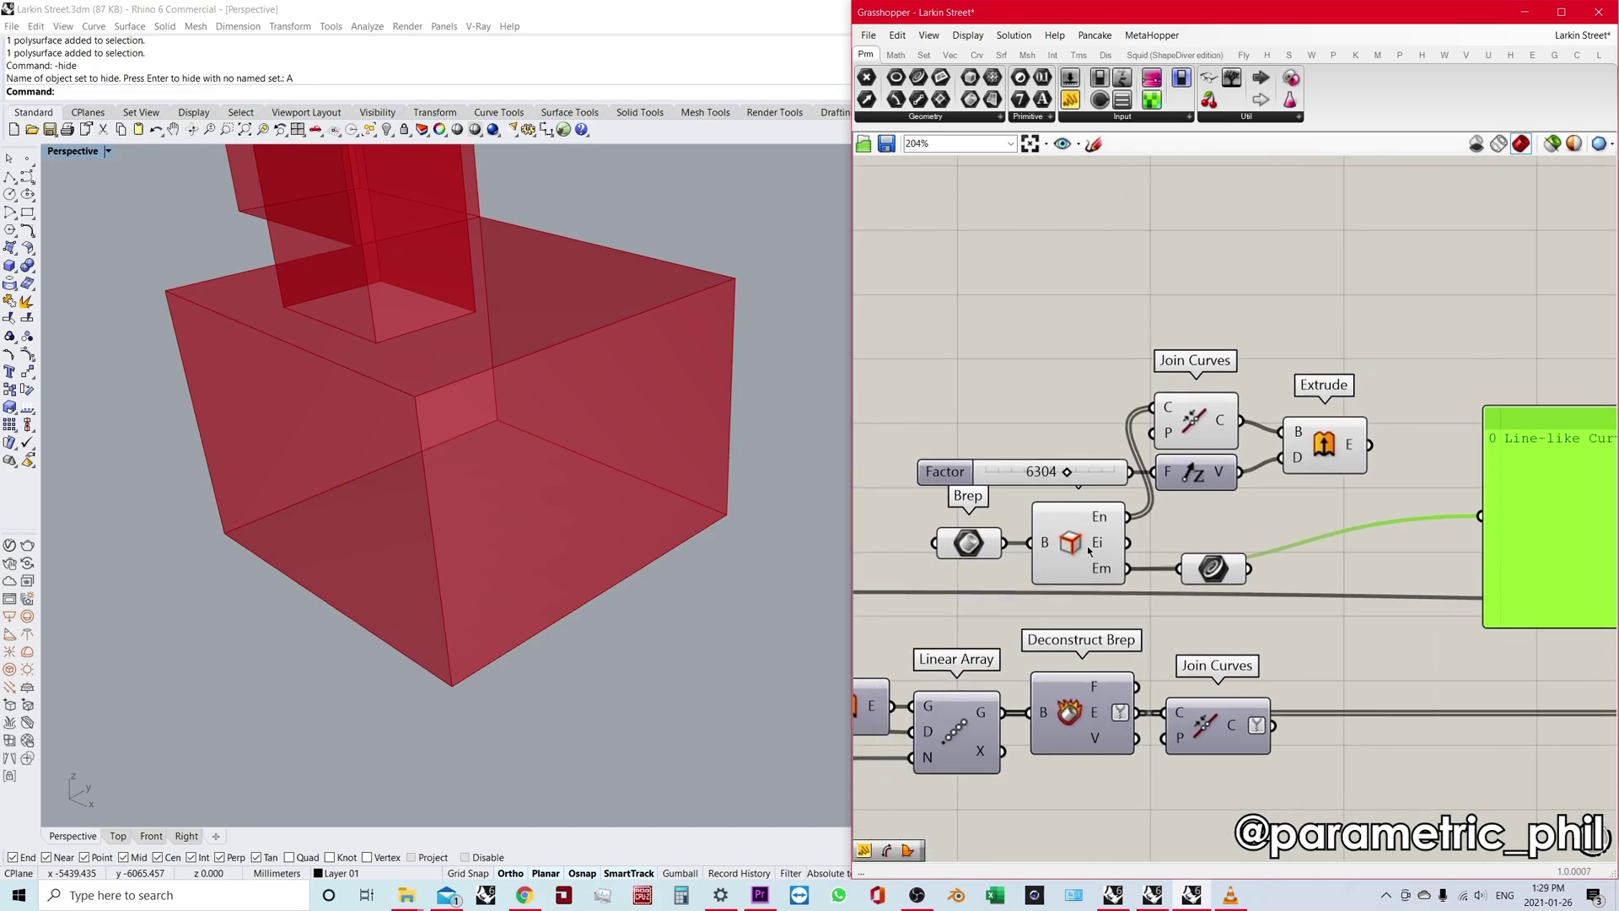
{"action": "left_click", "coordinate": [1006, 571]}
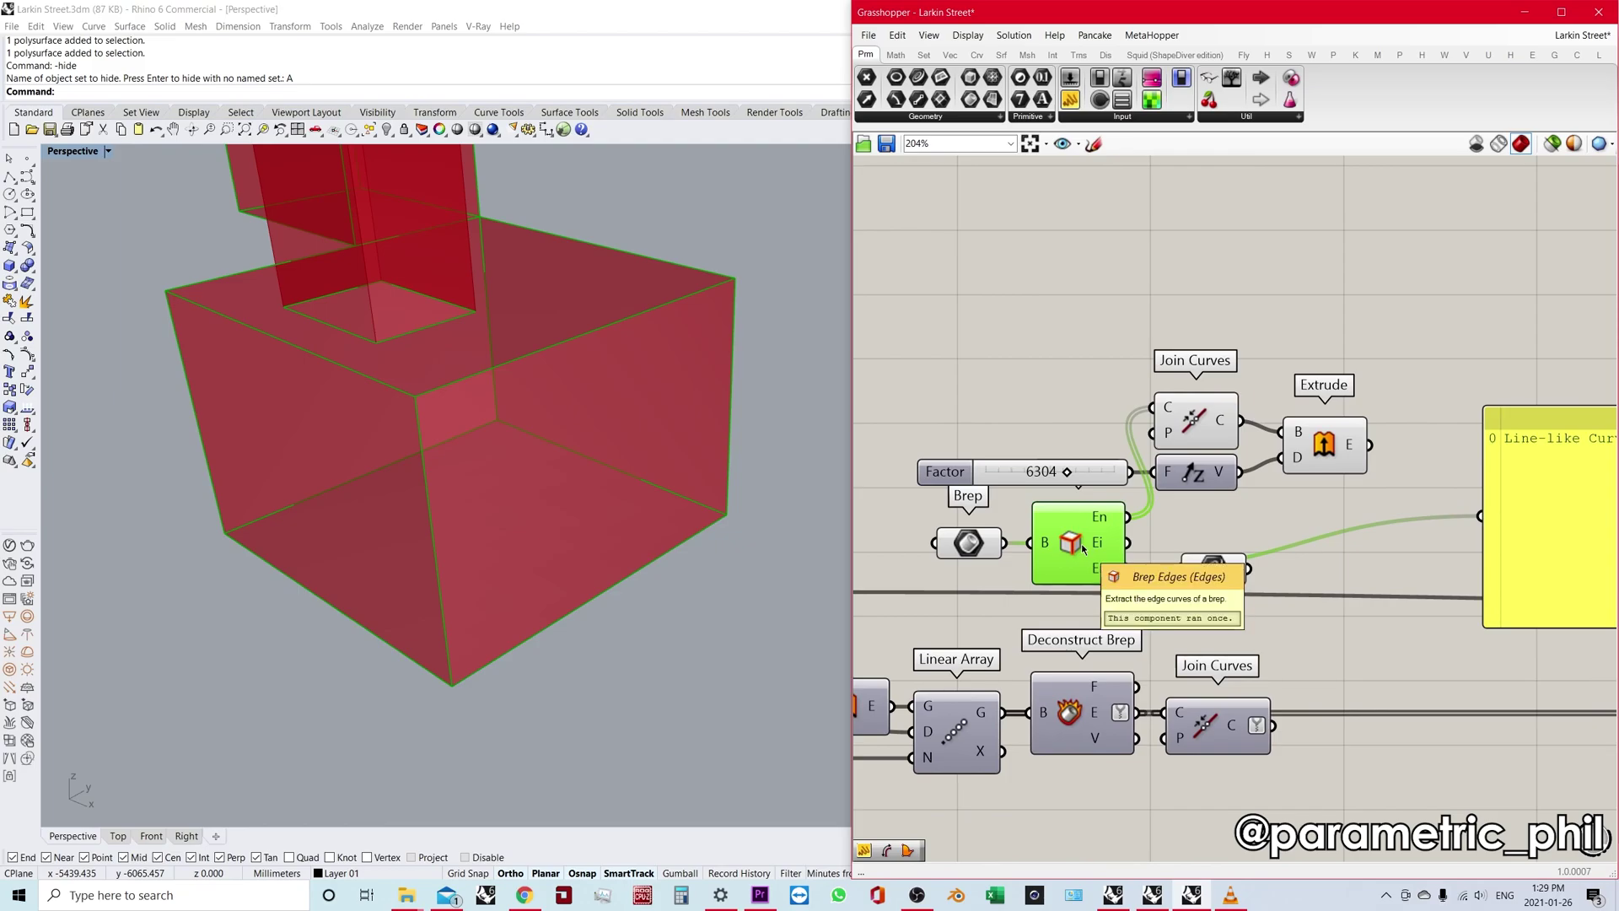
{"action": "left_click", "coordinate": [1191, 533]}
{"action": "scroll", "coordinate": [1191, 533], "scroll_direction": "down", "scroll_amount": 1}
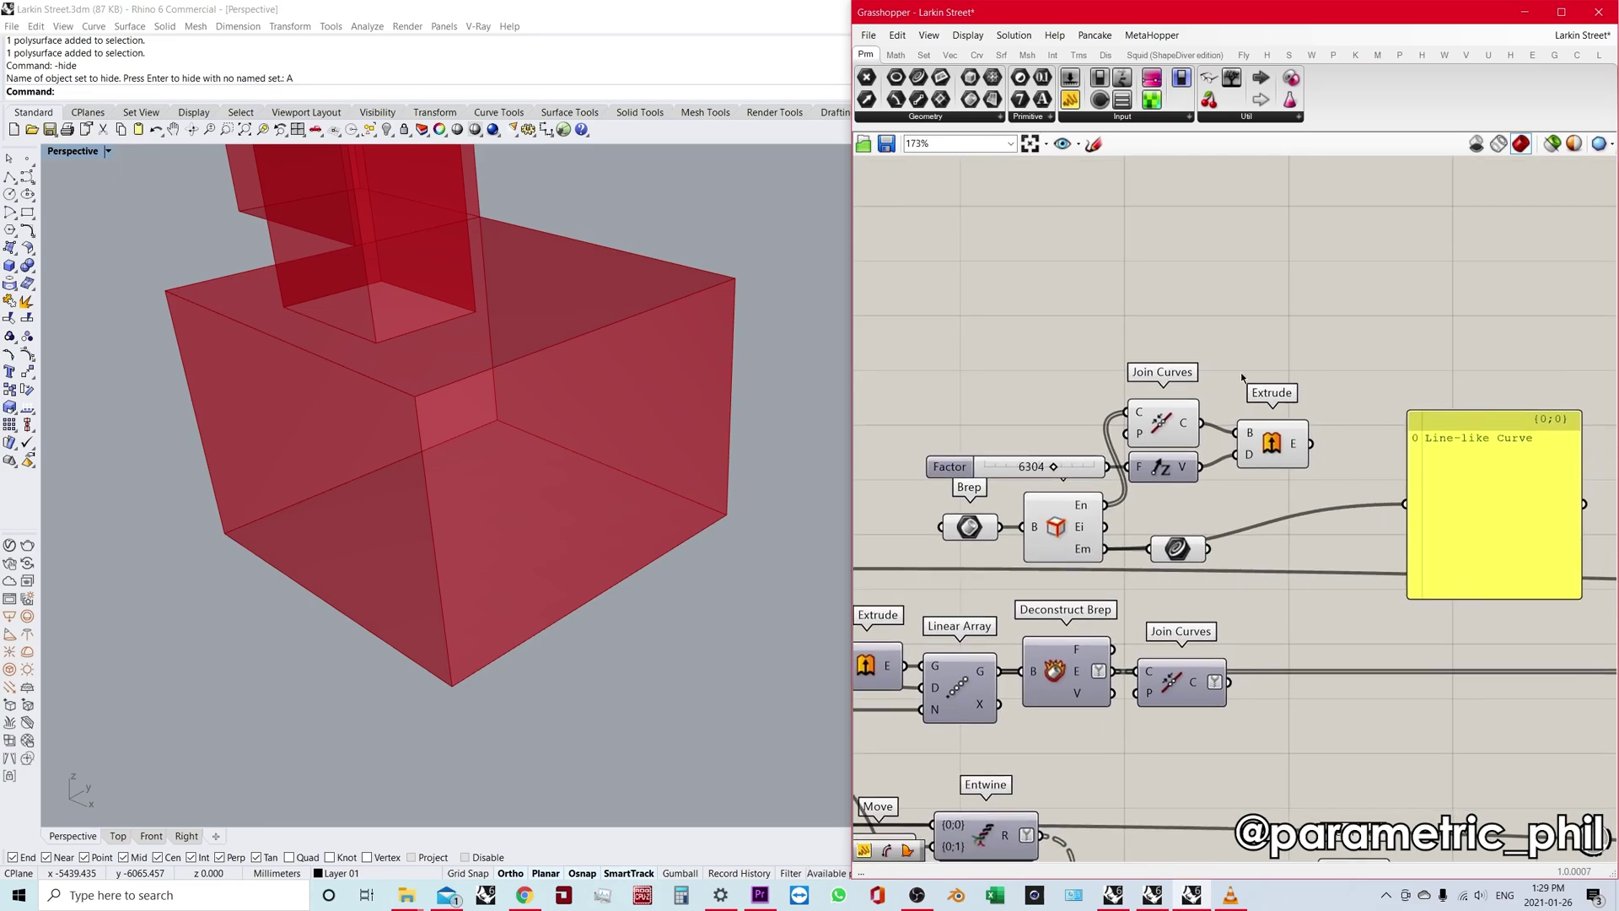
Delete Join Curves, Unit Z and Extrude above Brep Edges, together with the factor slider and the Curve parameter.
{"action": "left_click_drag", "start_coordinate": [1288, 322], "coordinate": [1122, 449]}
{"action": "key", "text": "Delete"}
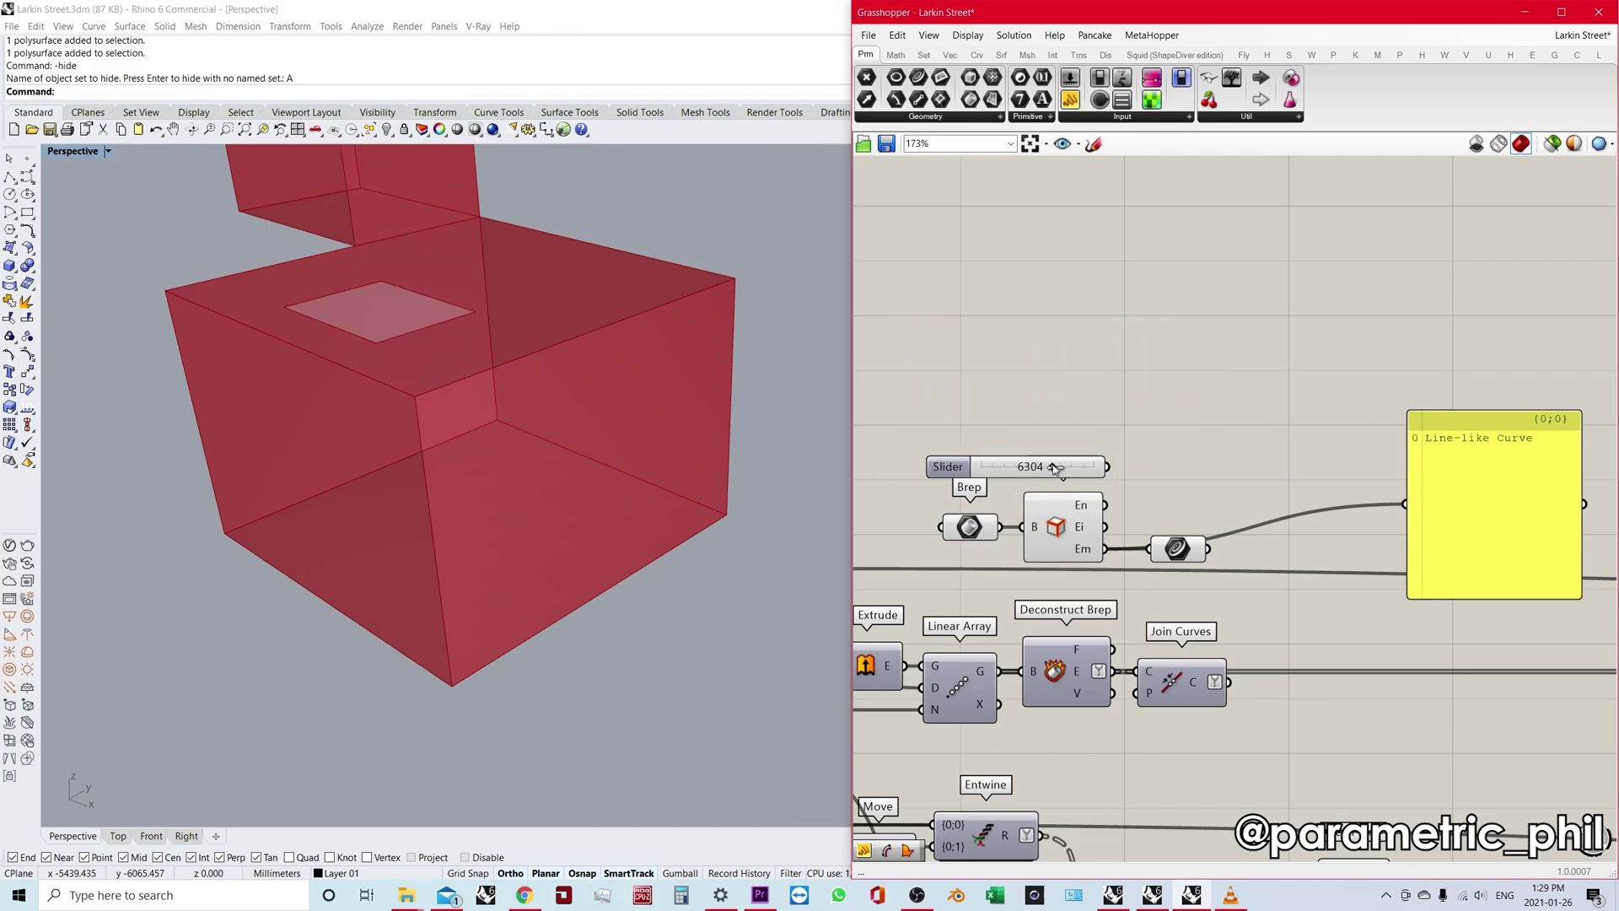
{"action": "left_click", "coordinate": [949, 466]}
{"action": "key", "text": "Delete"}
{"action": "left_click", "coordinate": [988, 530]}
{"action": "left_click", "coordinate": [1177, 549]}
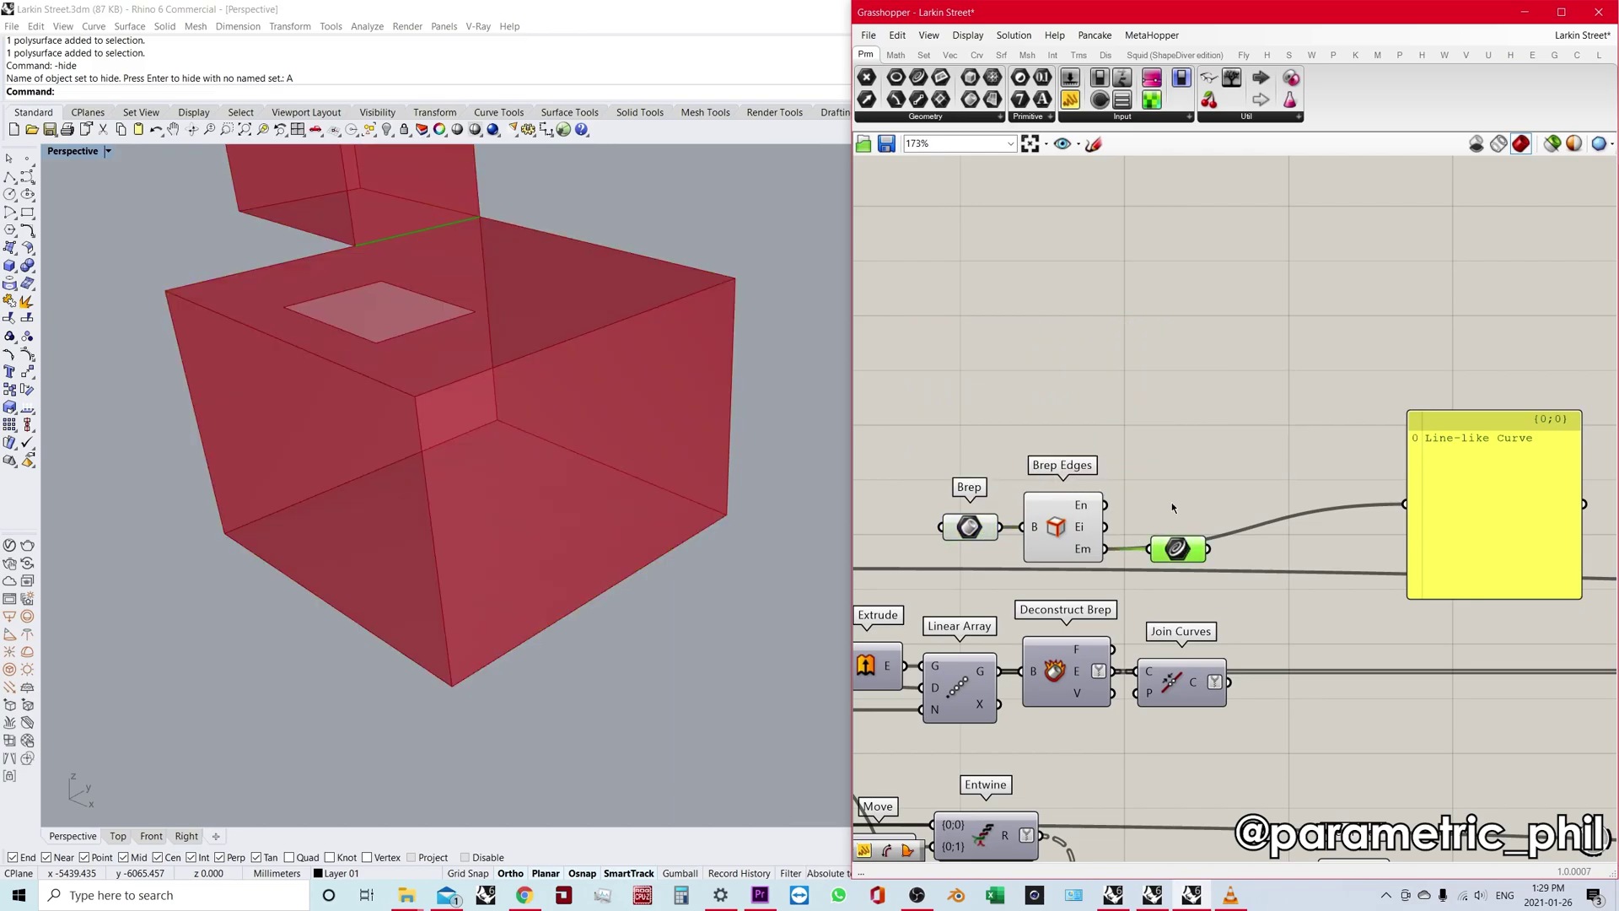
{"action": "key", "text": "Delete"}
Delete the Brep parameter that feeds Brep Edges.
{"action": "scroll", "coordinate": [571, 460], "scroll_direction": "down", "scroll_amount": 2}
{"action": "scroll", "coordinate": [572, 460], "scroll_direction": "down", "scroll_amount": 2}
{"action": "right_click_drag", "start_coordinate": [571, 460], "coordinate": [596, 453]}
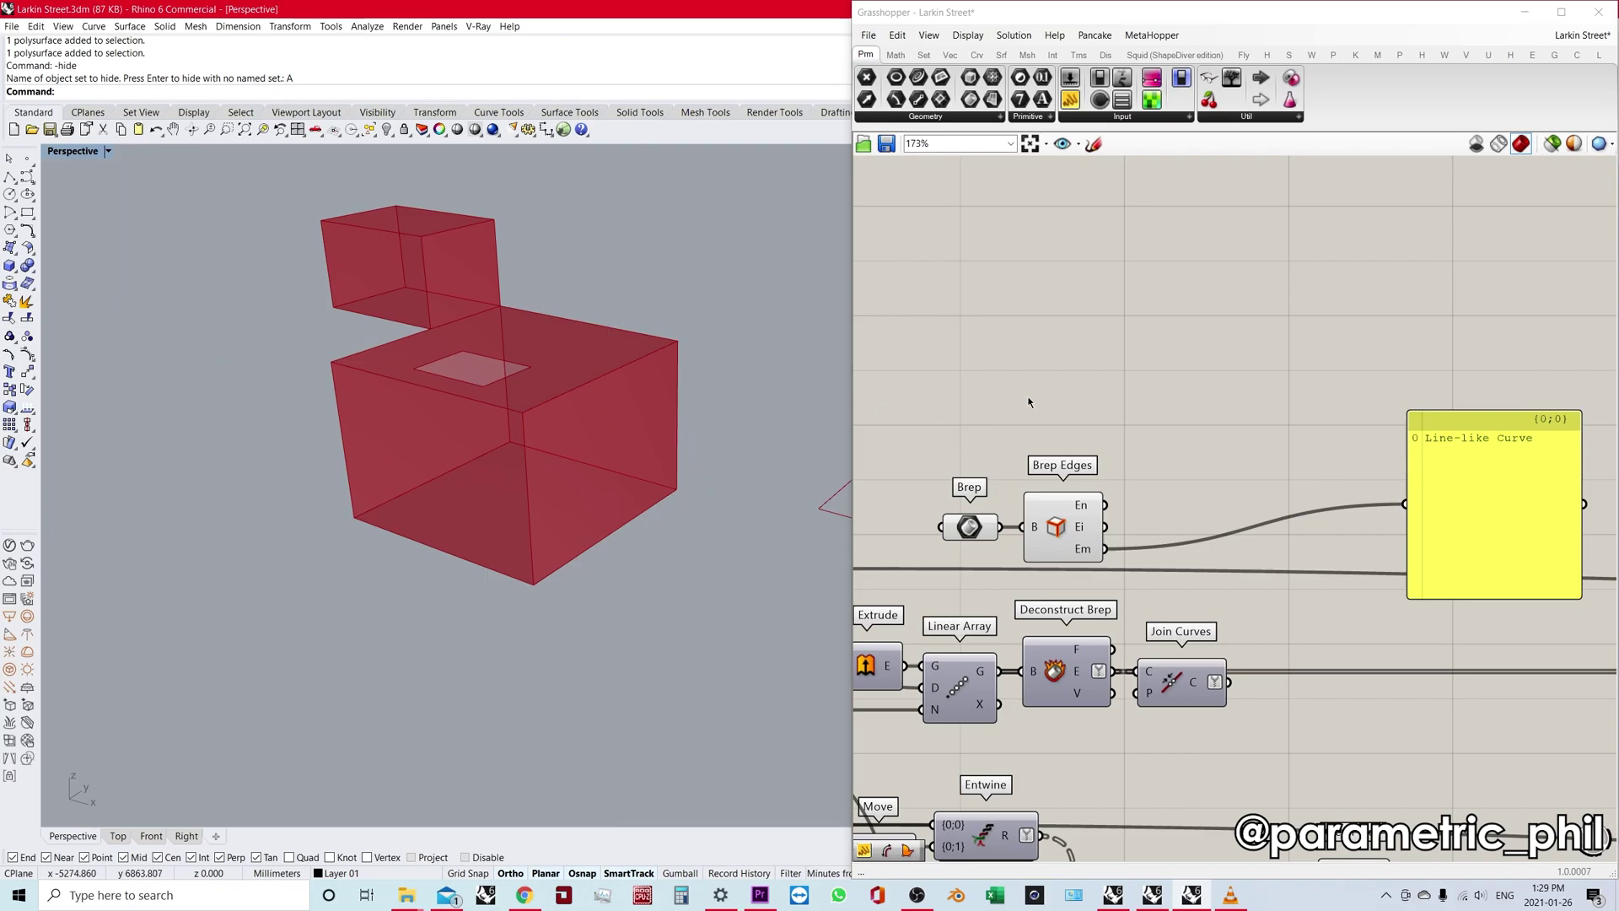
{"action": "right_click_drag", "start_coordinate": [1145, 403], "coordinate": [1131, 340]}
{"action": "scroll", "coordinate": [1139, 398], "scroll_direction": "down", "scroll_amount": 1}
{"action": "scroll", "coordinate": [1136, 378], "scroll_direction": "up", "scroll_amount": 1}
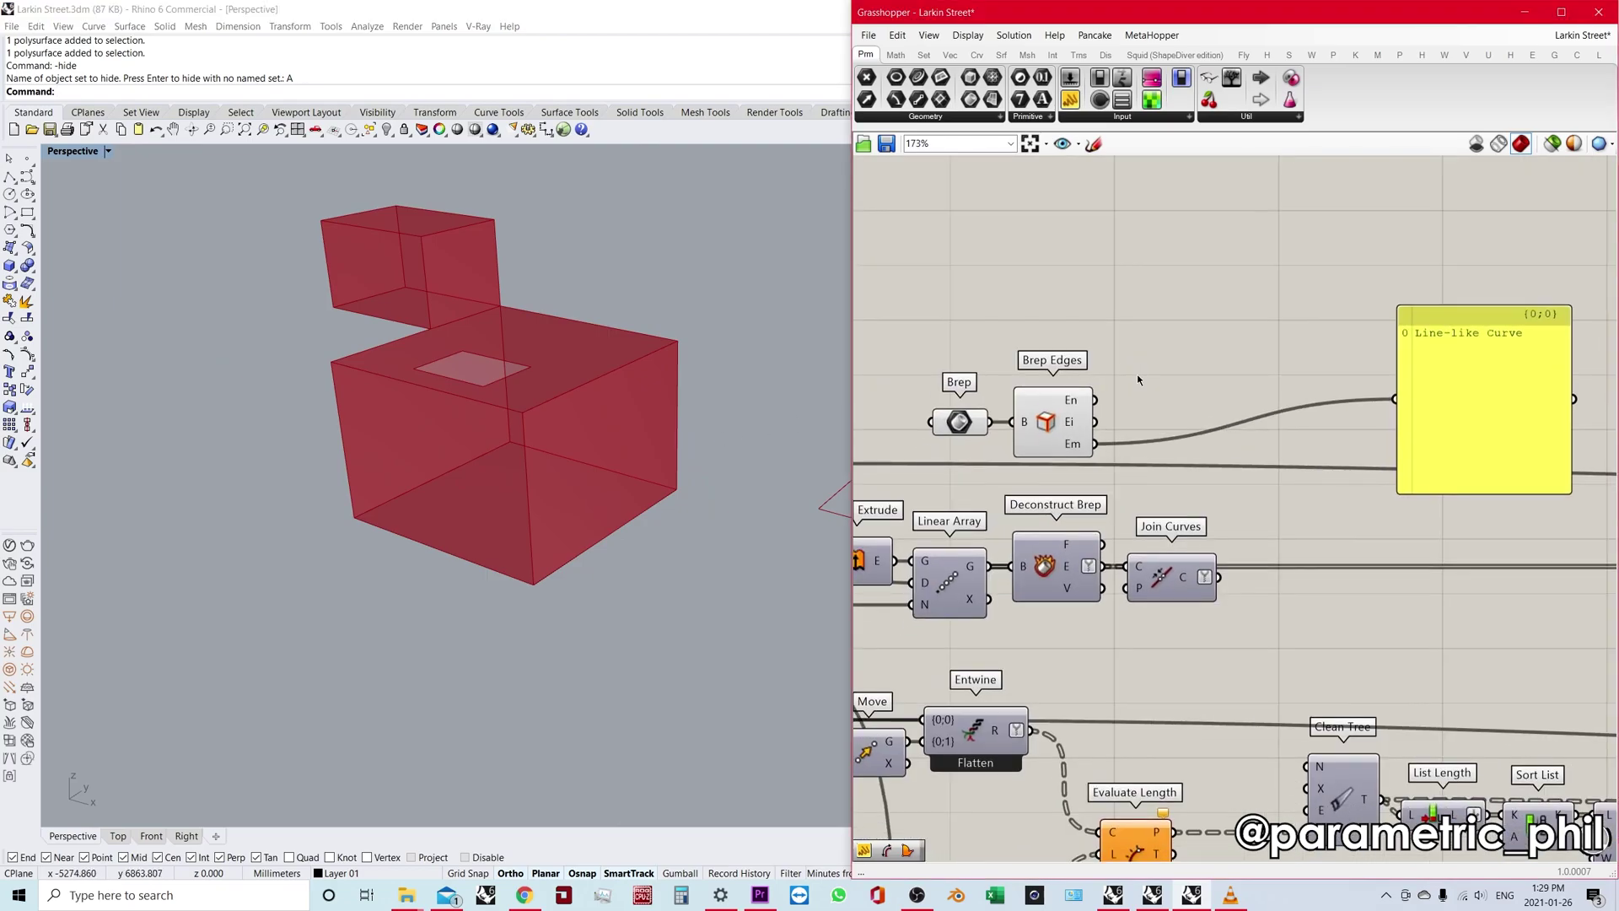
{"action": "right_click_drag", "start_coordinate": [970, 432], "coordinate": [1041, 440]}
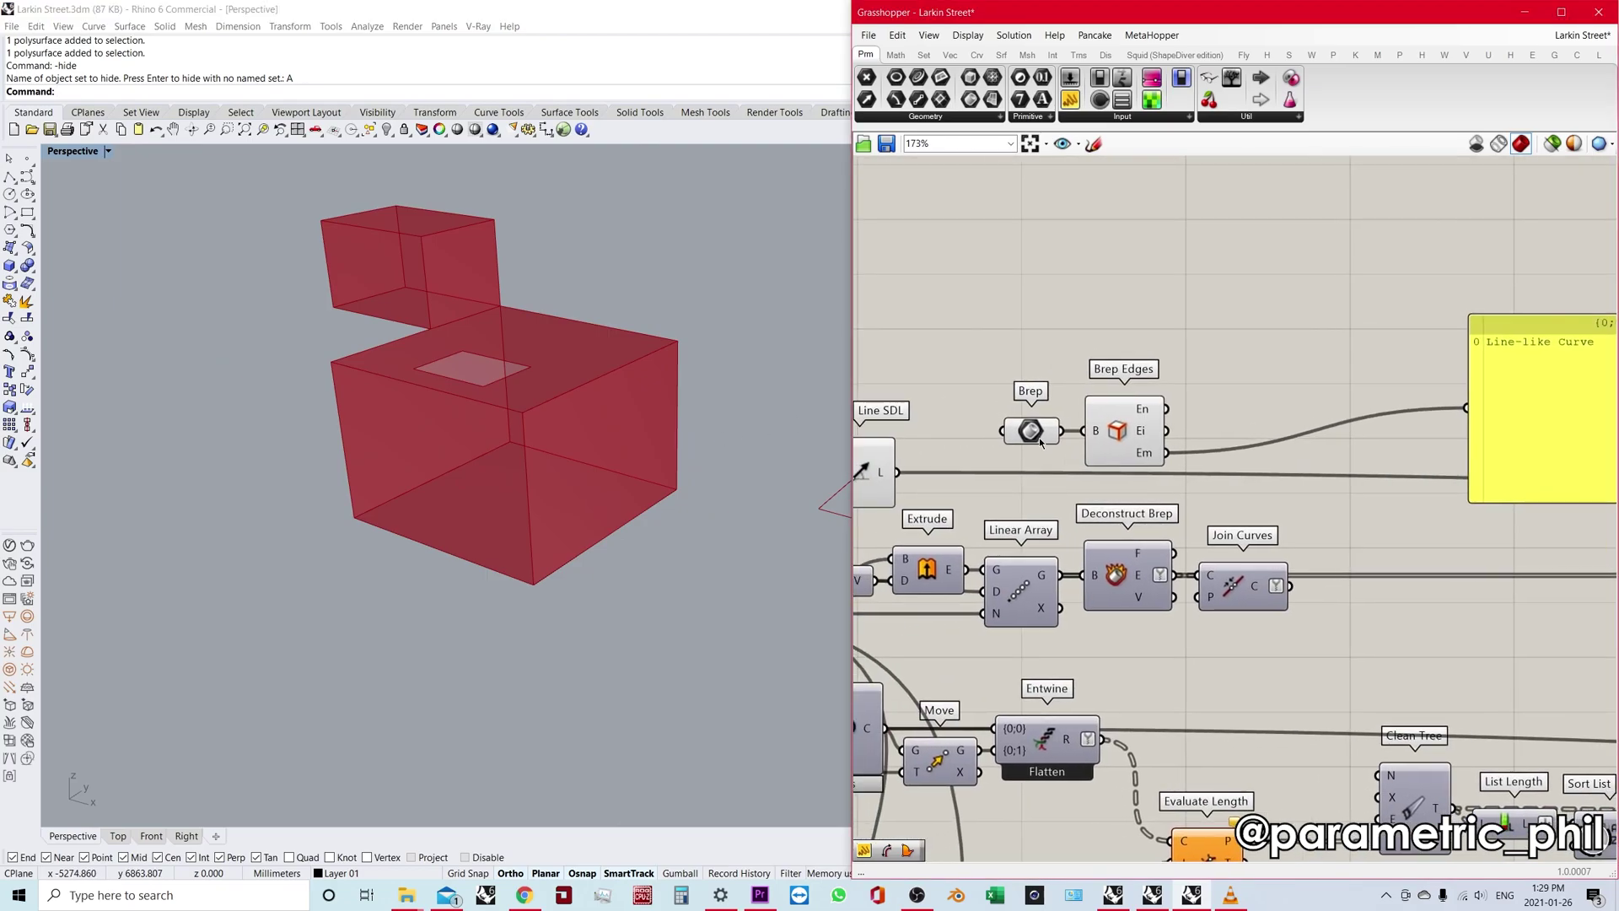
{"action": "left_click", "coordinate": [1039, 438]}
{"action": "key", "text": "Delete"}
{"action": "left_click", "coordinate": [508, 483]}
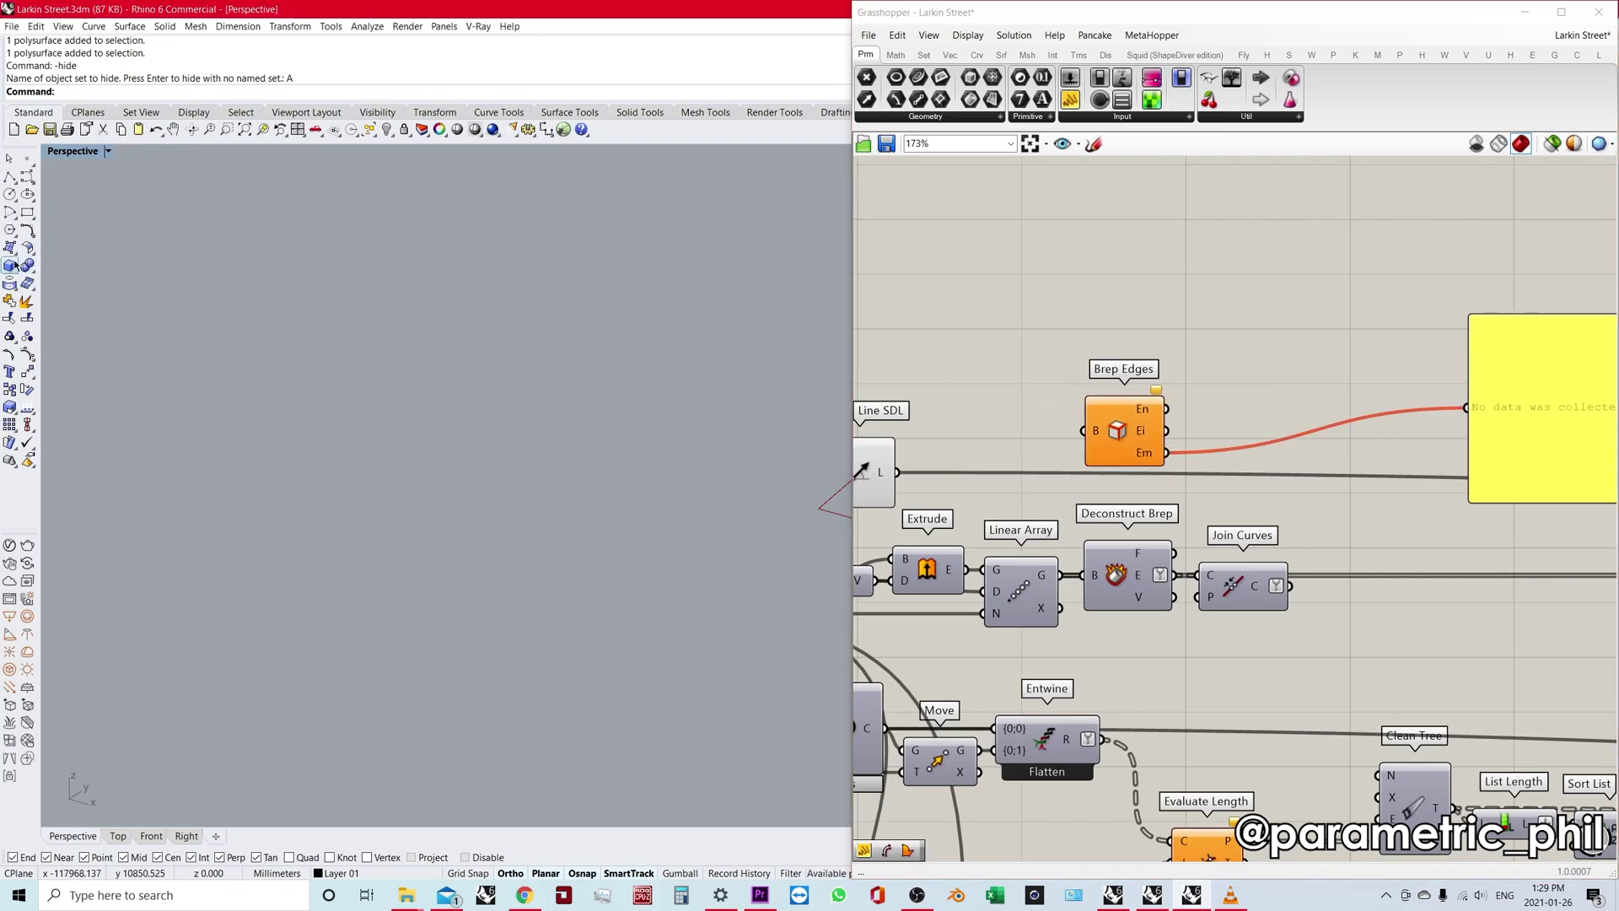
Move the Join Curves component beside Deconstruct Brep slightly lower so its wire separates from the longer one.
{"action": "left_click", "coordinate": [1244, 562]}
{"action": "right_click", "coordinate": [1267, 528]}
{"action": "left_click", "coordinate": [1303, 521]}
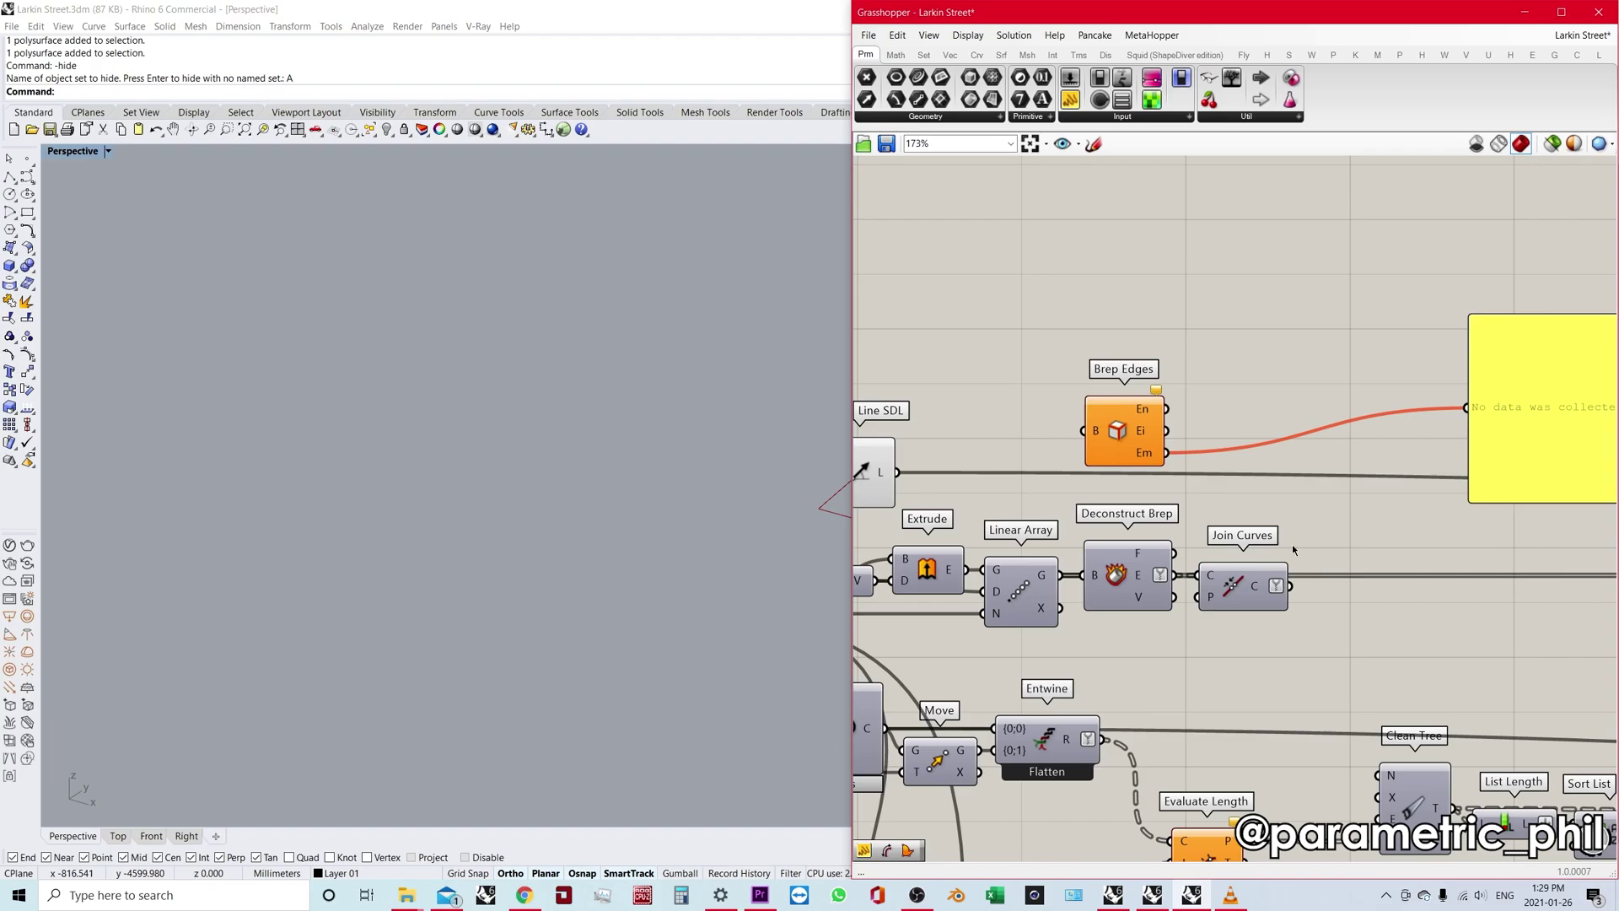
{"action": "left_click_drag", "start_coordinate": [1239, 584], "coordinate": [1254, 612]}
{"action": "left_click", "coordinate": [1240, 528]}
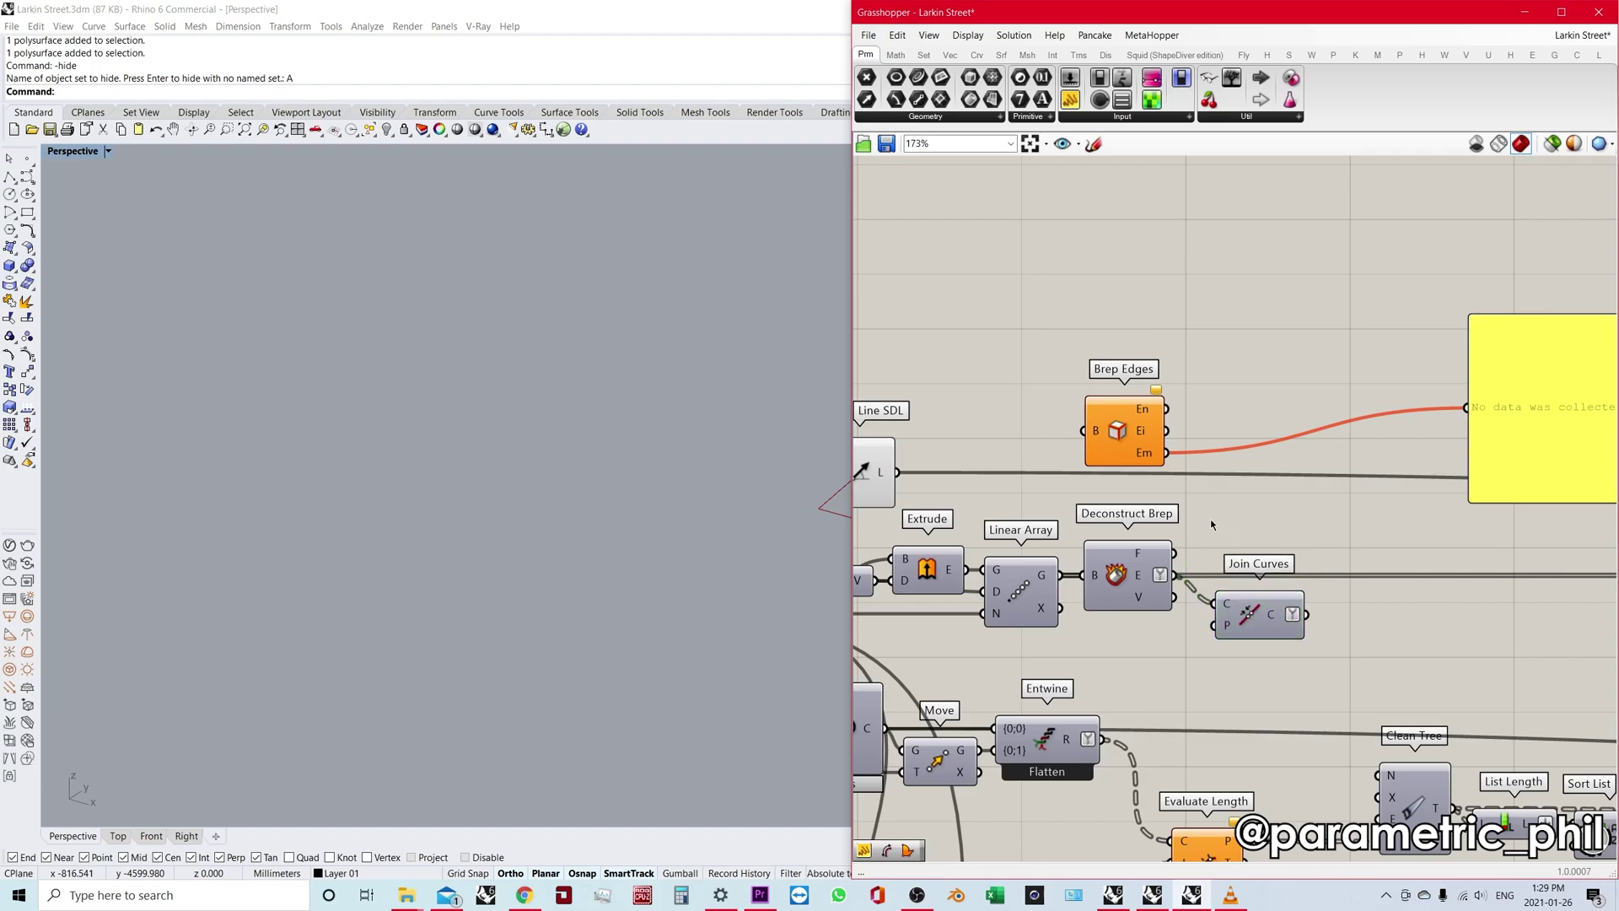
Draw a rectangular plane surface from corner to corner in the Perspective viewport.
{"action": "left_click", "coordinate": [441, 495]}
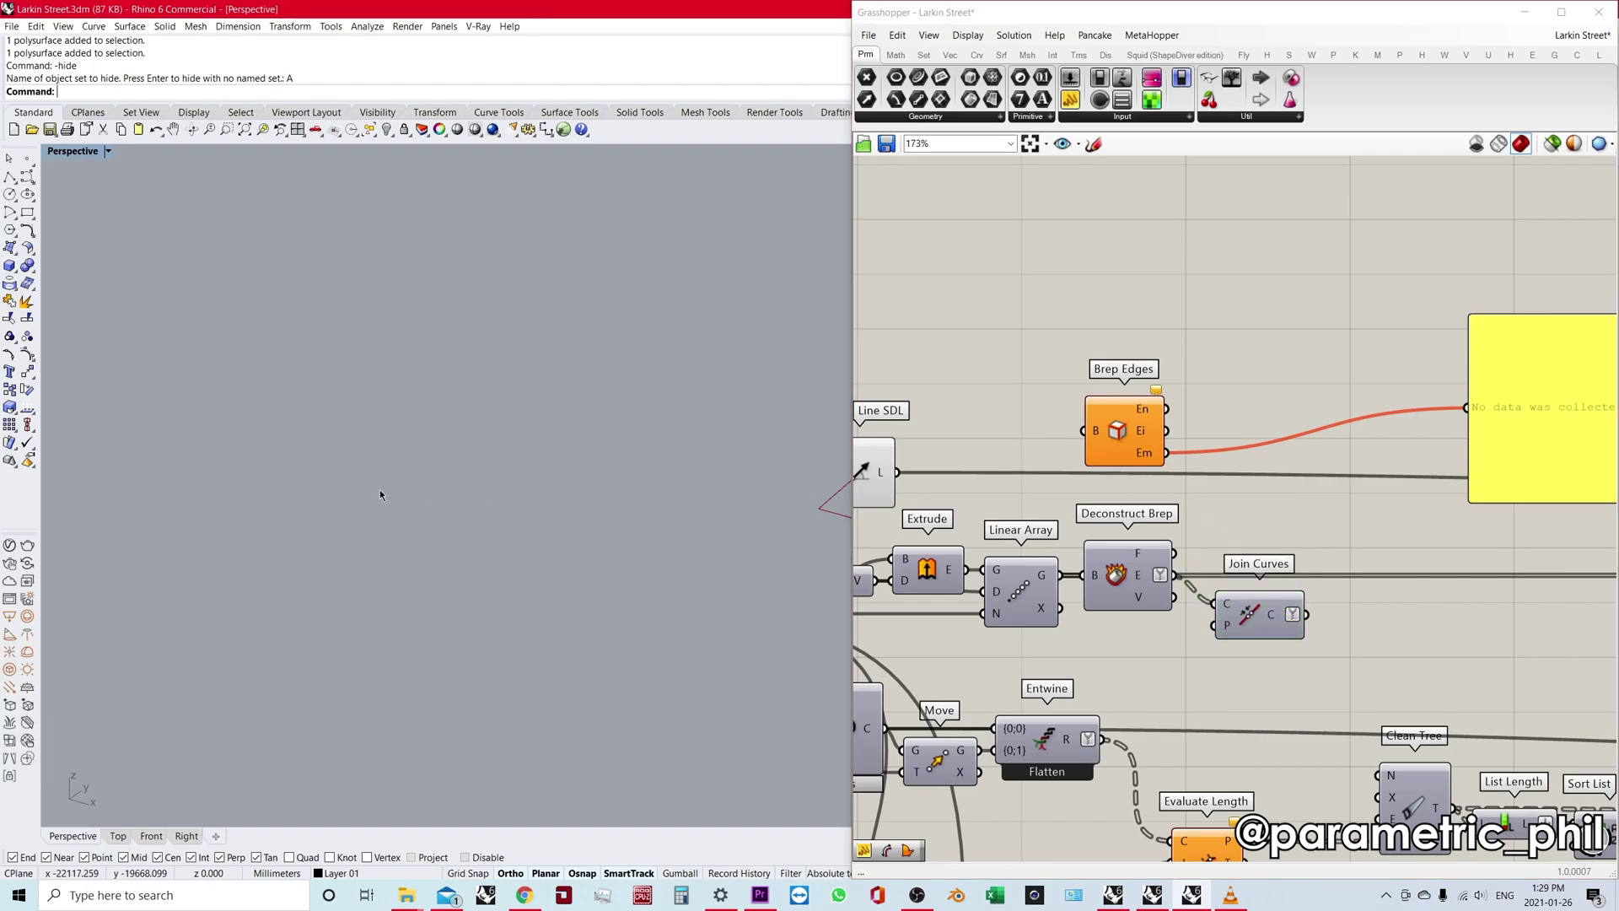
{"action": "type", "text": "plane"}
{"action": "key", "text": "Return"}
{"action": "left_click", "coordinate": [537, 659]}
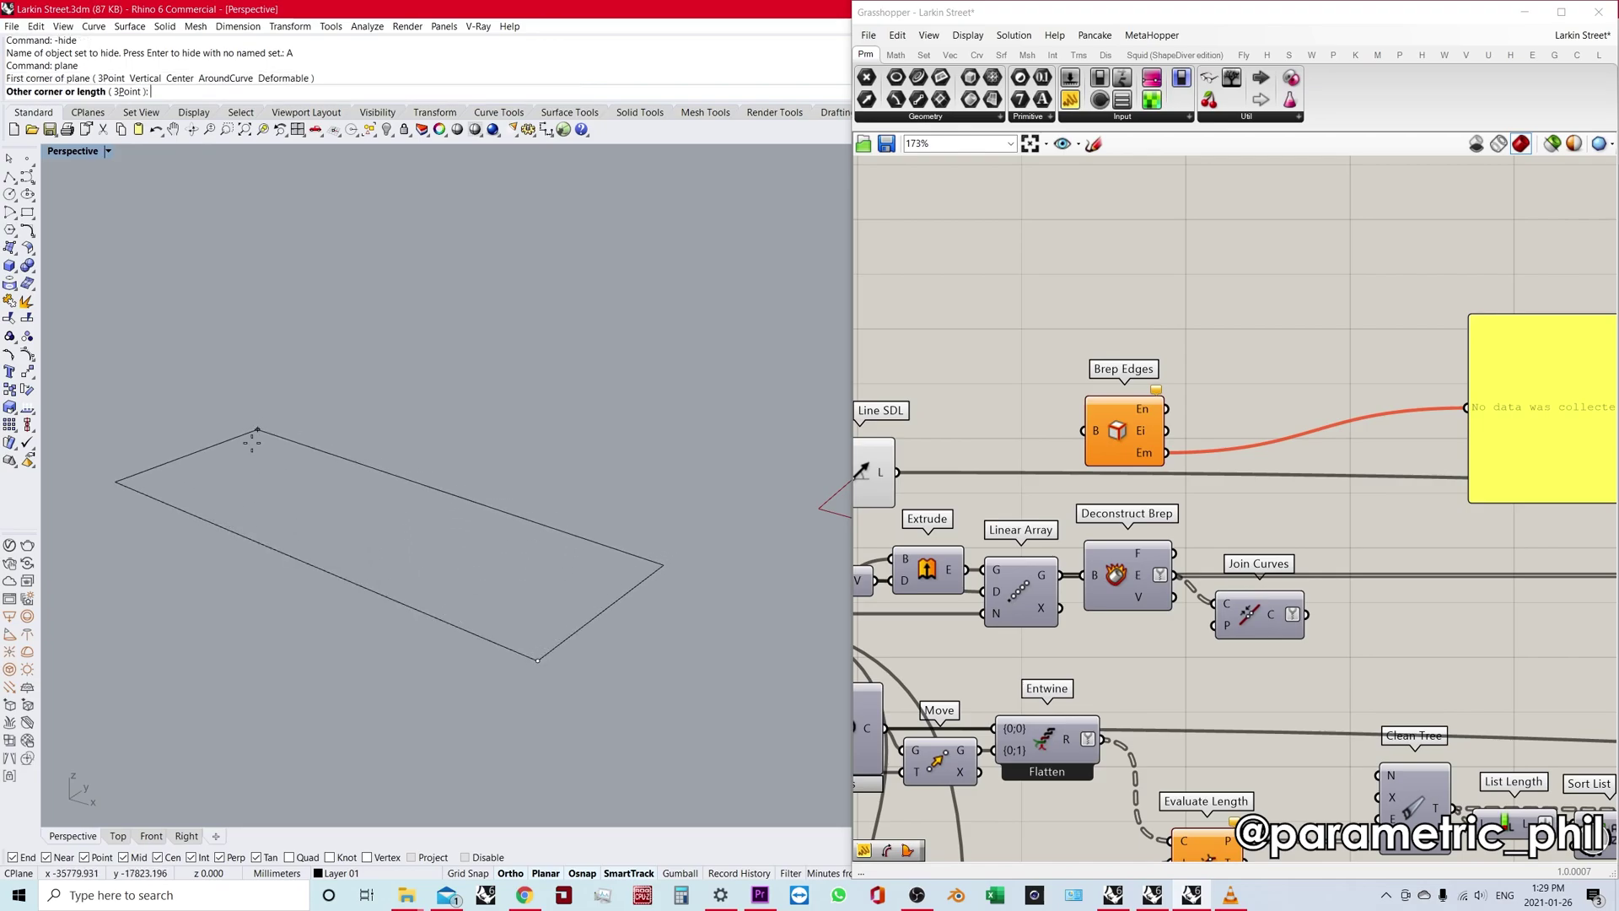
{"action": "left_click", "coordinate": [485, 423]}
{"action": "right_click_drag", "start_coordinate": [509, 433], "coordinate": [532, 510]}
{"action": "left_click", "coordinate": [532, 510]}
{"action": "left_click", "coordinate": [660, 406]}
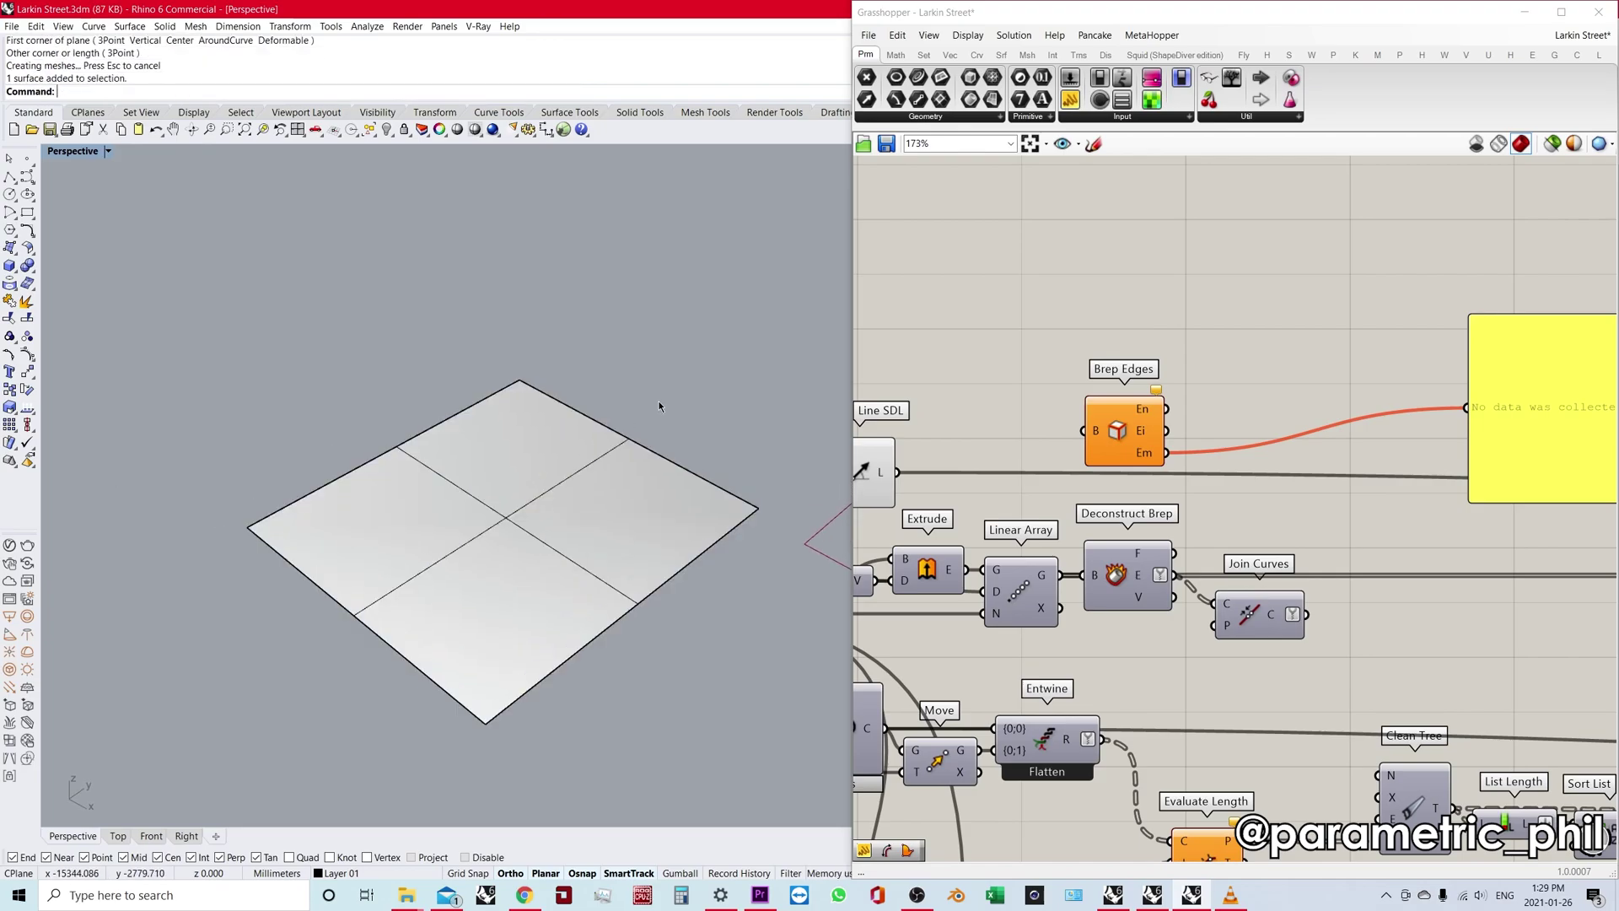
Duplicate the plane's border with DupFaceBorder and select the resulting border curve.
{"action": "type", "text": "DupFaceBorder"}
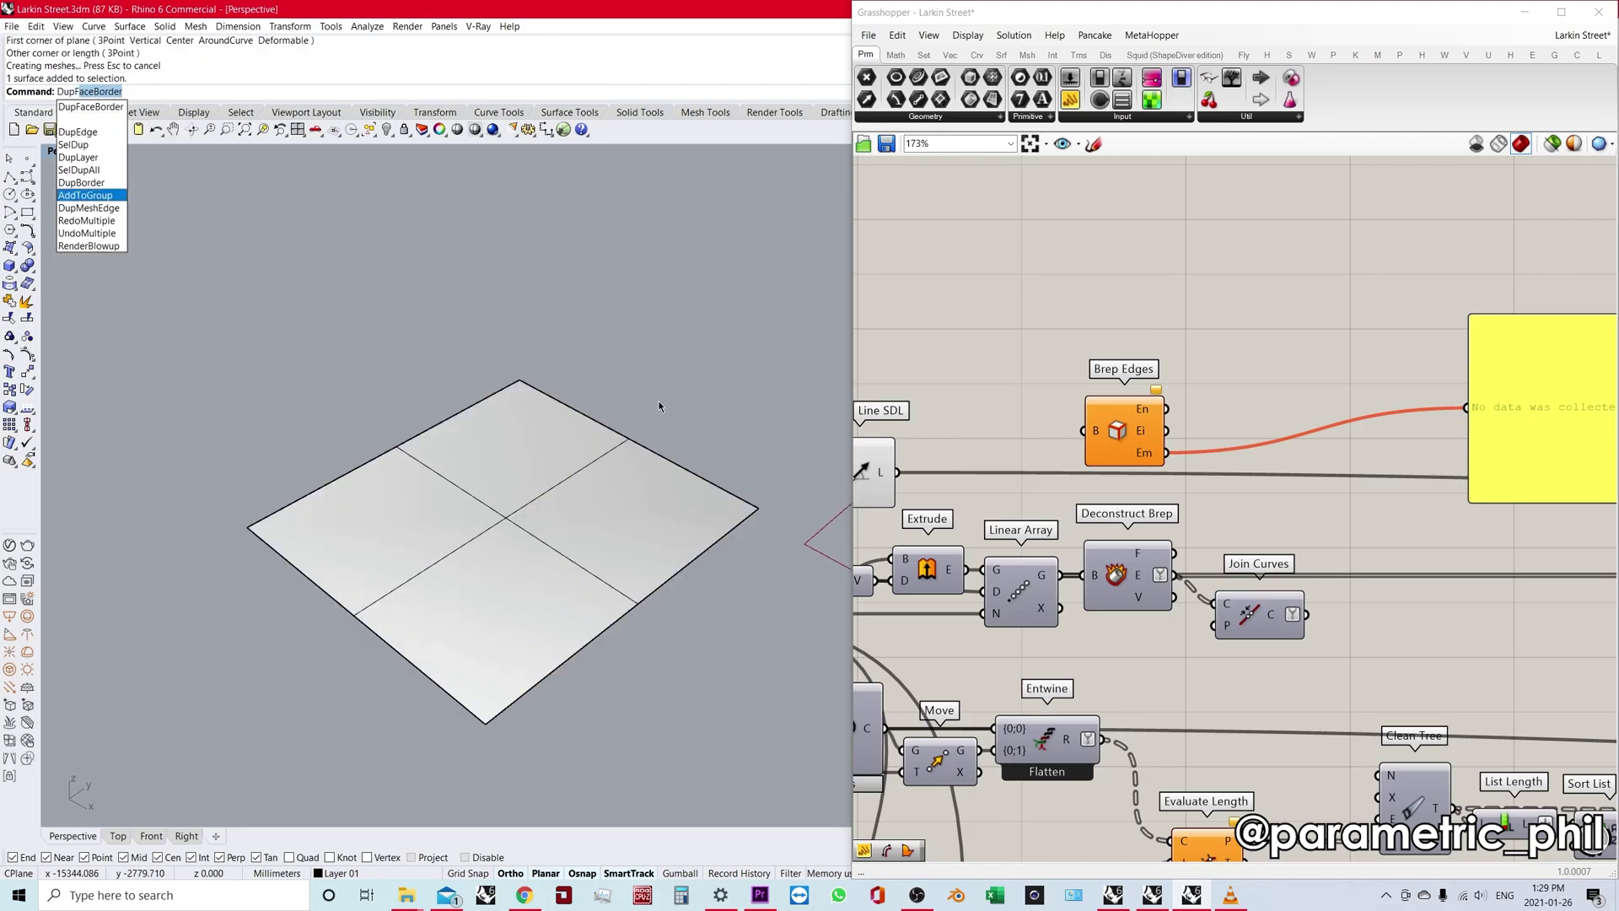
{"action": "key", "text": "Return"}
{"action": "left_click", "coordinate": [591, 467]}
{"action": "key", "text": "Return"}
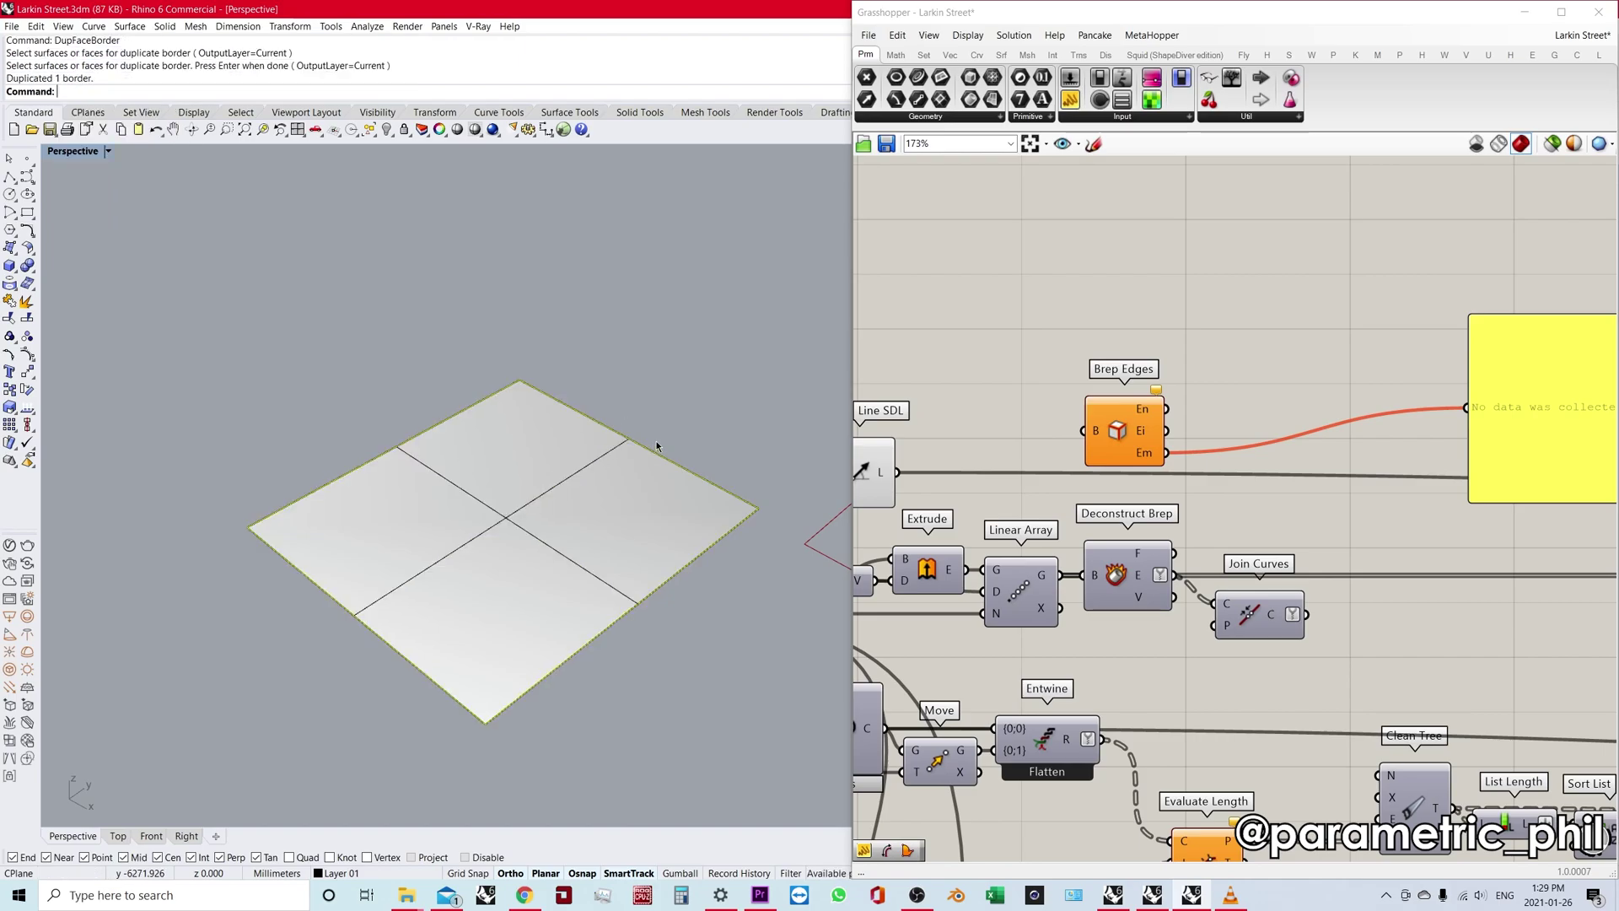
{"action": "left_click", "coordinate": [677, 463]}
{"action": "left_click", "coordinate": [723, 490]}
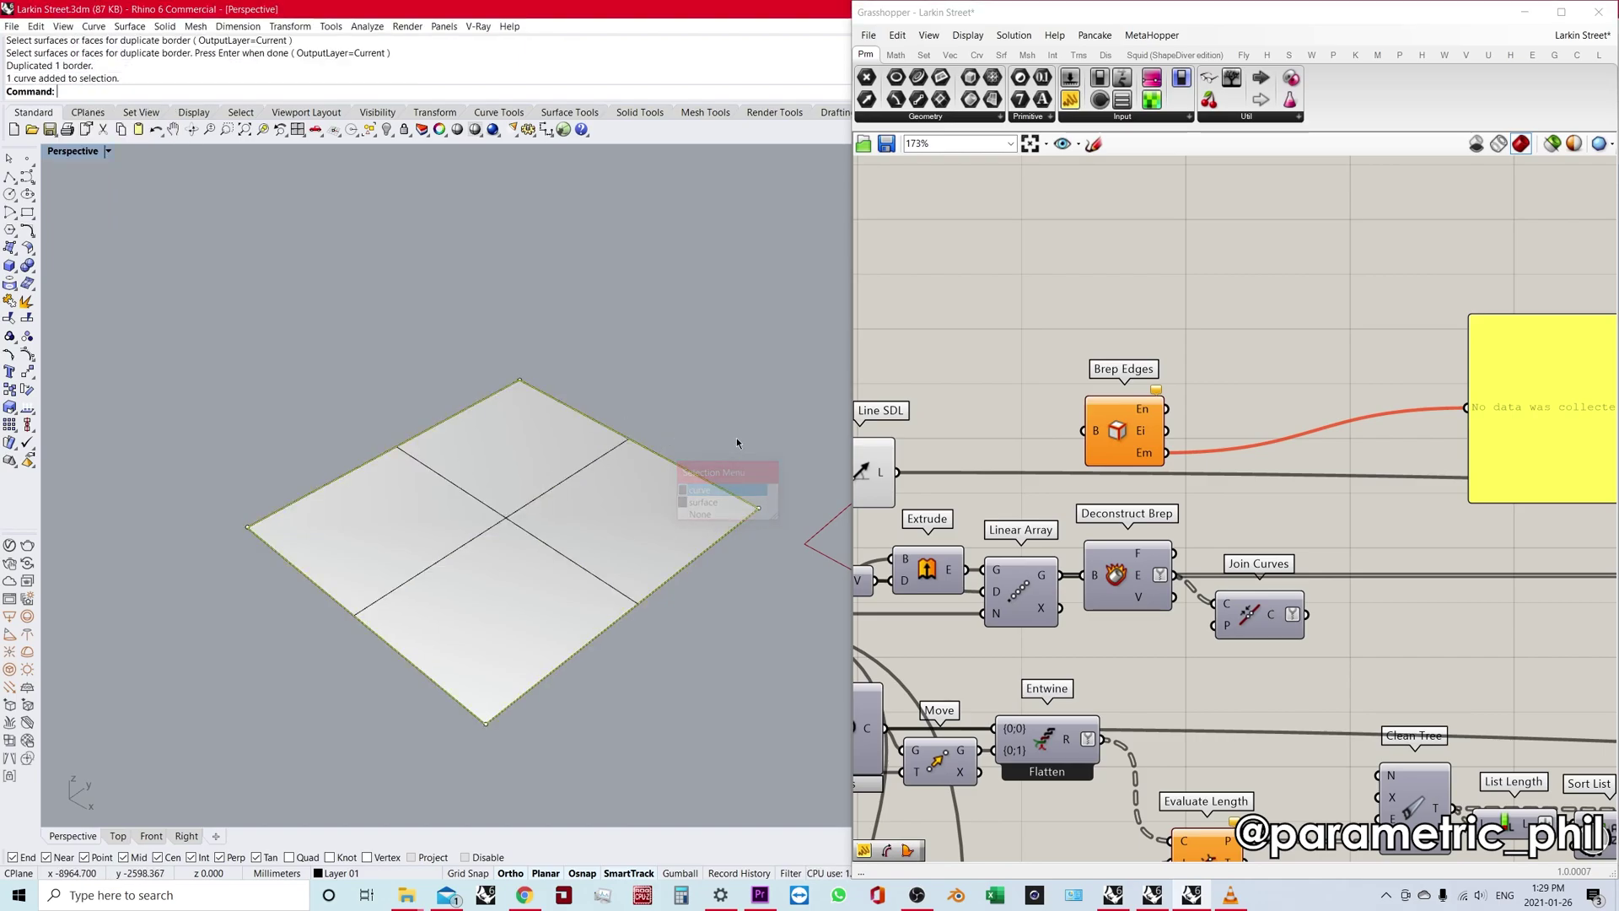
Move the duplicated border curve off the plane surface so the two lie apart in the Perspective viewport.
{"action": "type", "text": "move"}
{"action": "key", "text": "Return"}
{"action": "scroll", "coordinate": [657, 259], "scroll_direction": "down", "scroll_amount": 2}
{"action": "left_click", "coordinate": [657, 259]}
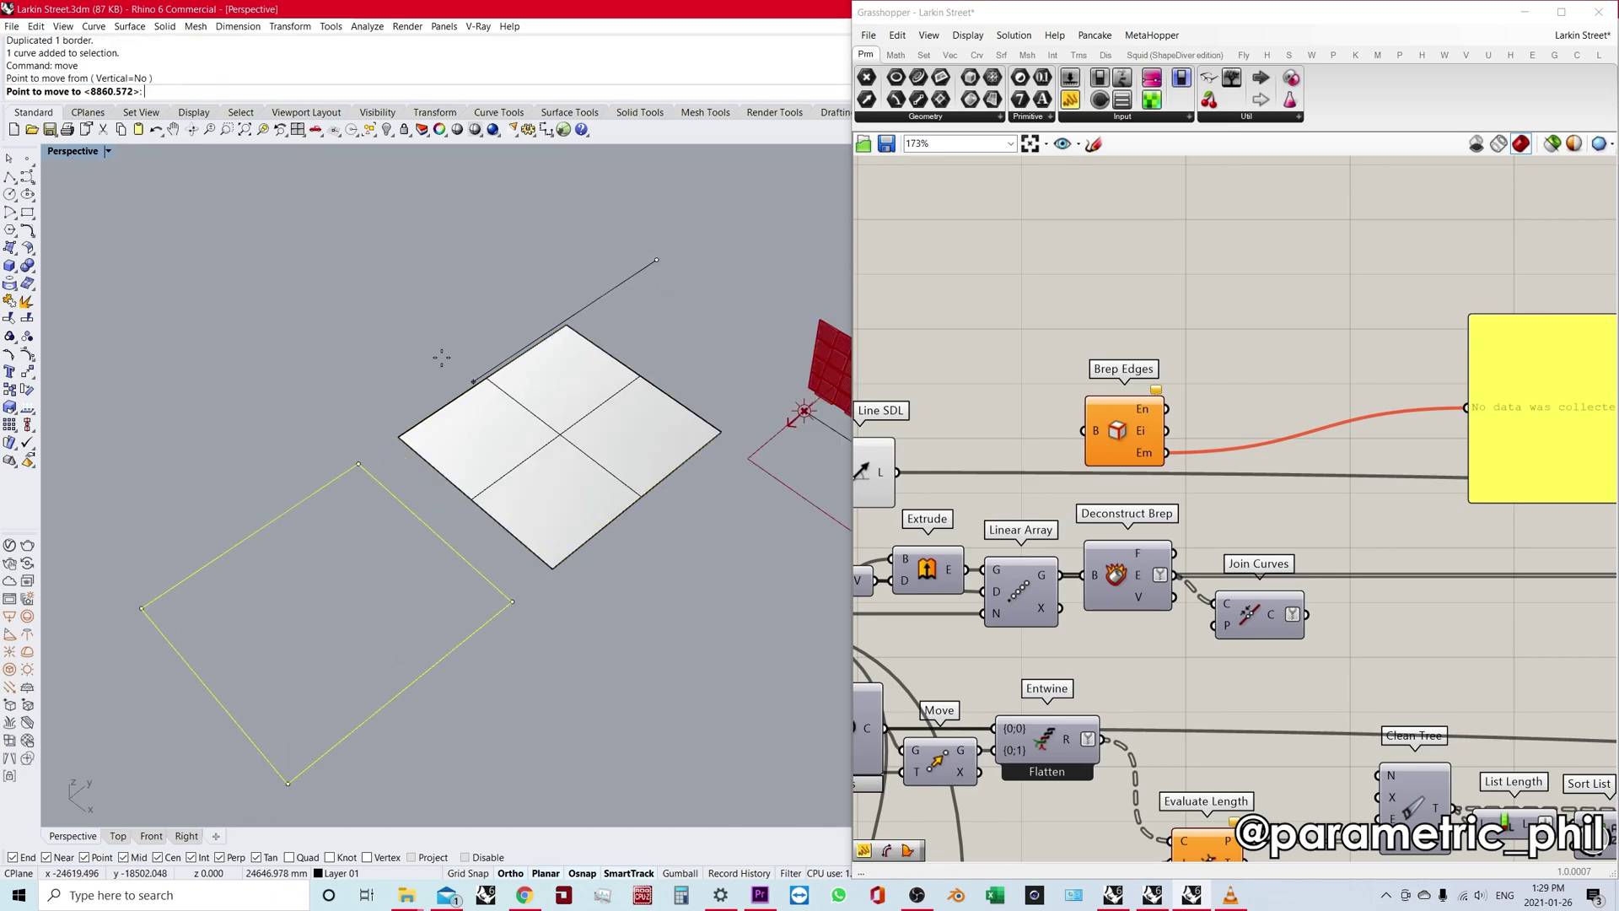
{"action": "left_click", "coordinate": [438, 326]}
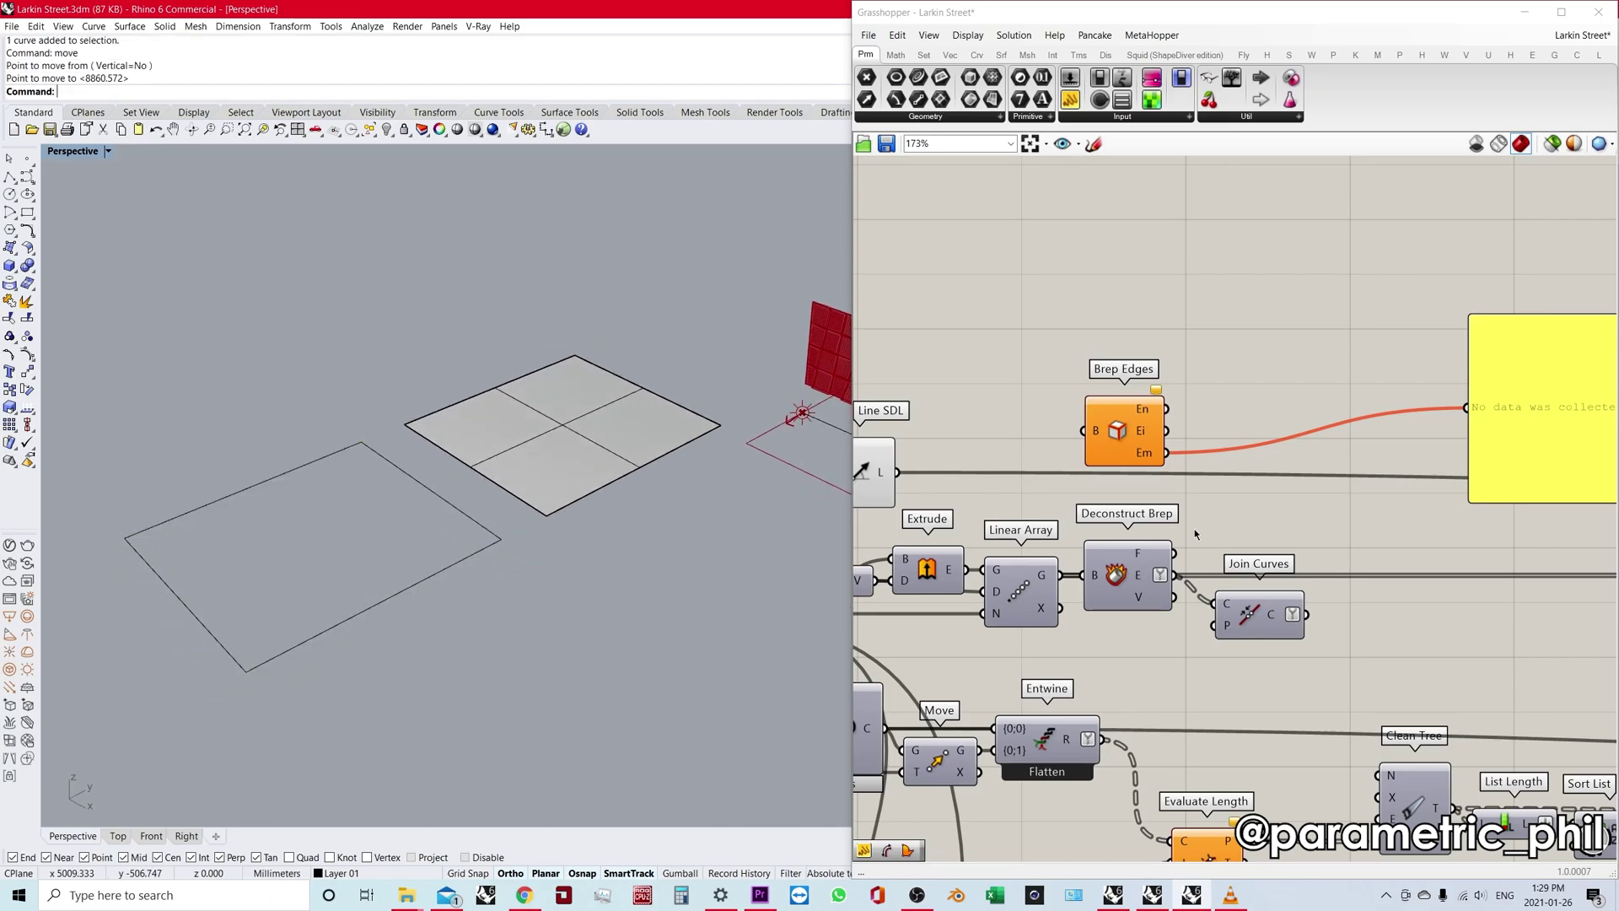
Connect the naked edges output (En) of Brep Edges to the panel in place of its Em wire.
{"action": "right_click_drag", "start_coordinate": [1196, 534], "coordinate": [1179, 510]}
{"action": "left_click", "coordinate": [1126, 413]}
{"action": "right_click_drag", "start_coordinate": [1184, 412], "coordinate": [1119, 413]}
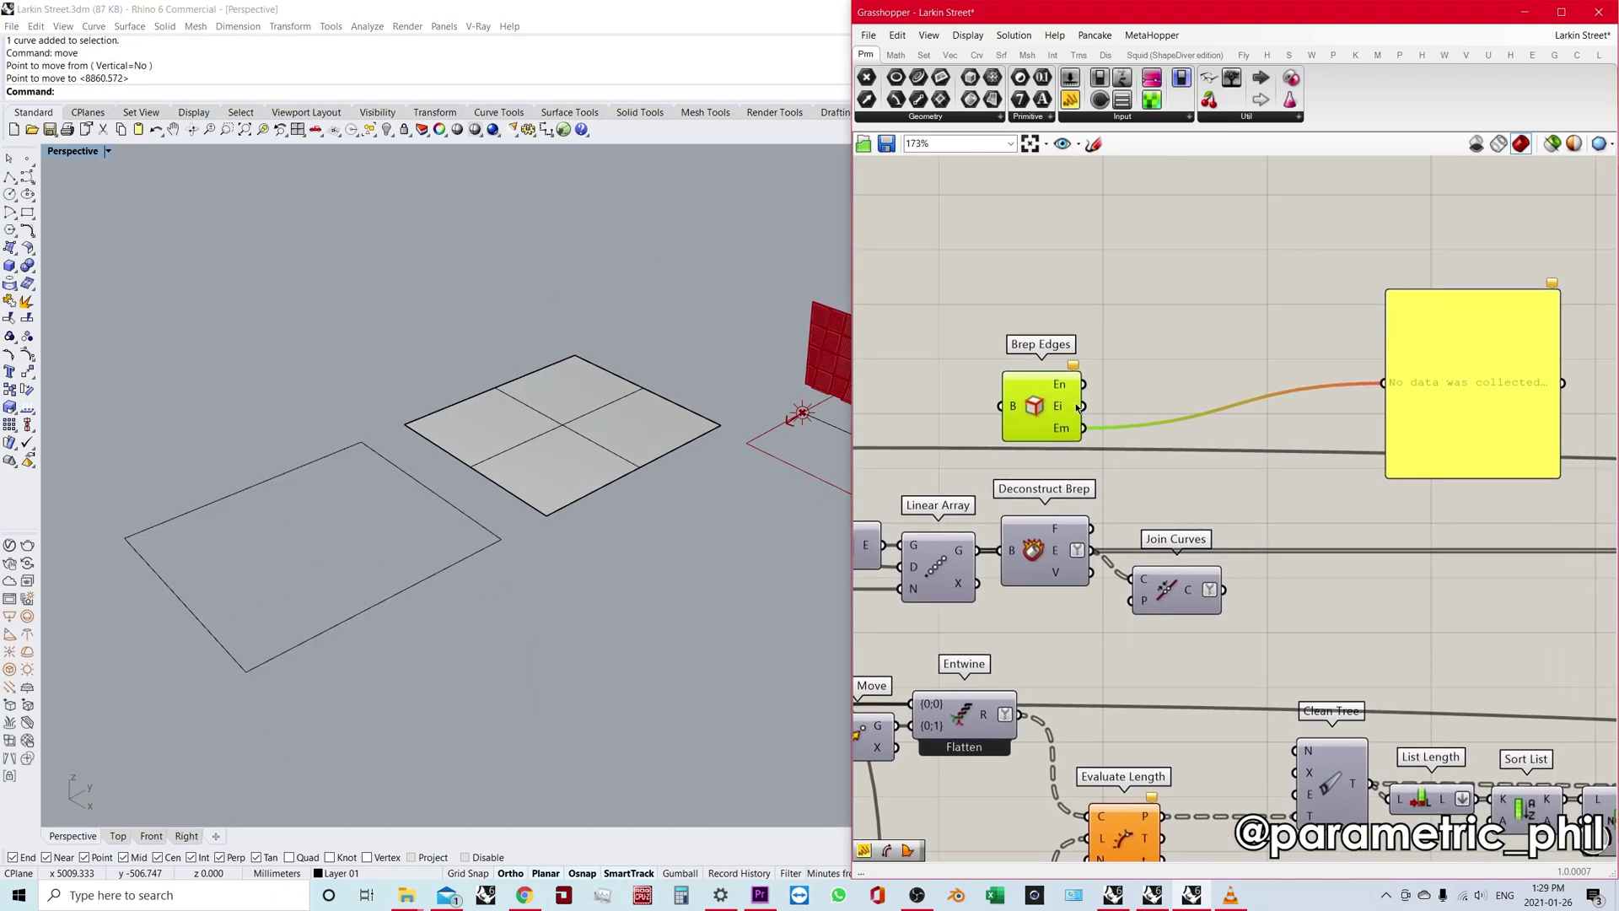
{"action": "left_click_drag", "start_coordinate": [1087, 384], "coordinate": [1248, 419]}
Connect the Edges output of Deconstruct Brep to the panel and nudge Join Curves slightly toward Deconstruct Brep.
{"action": "left_click", "coordinate": [1046, 548]}
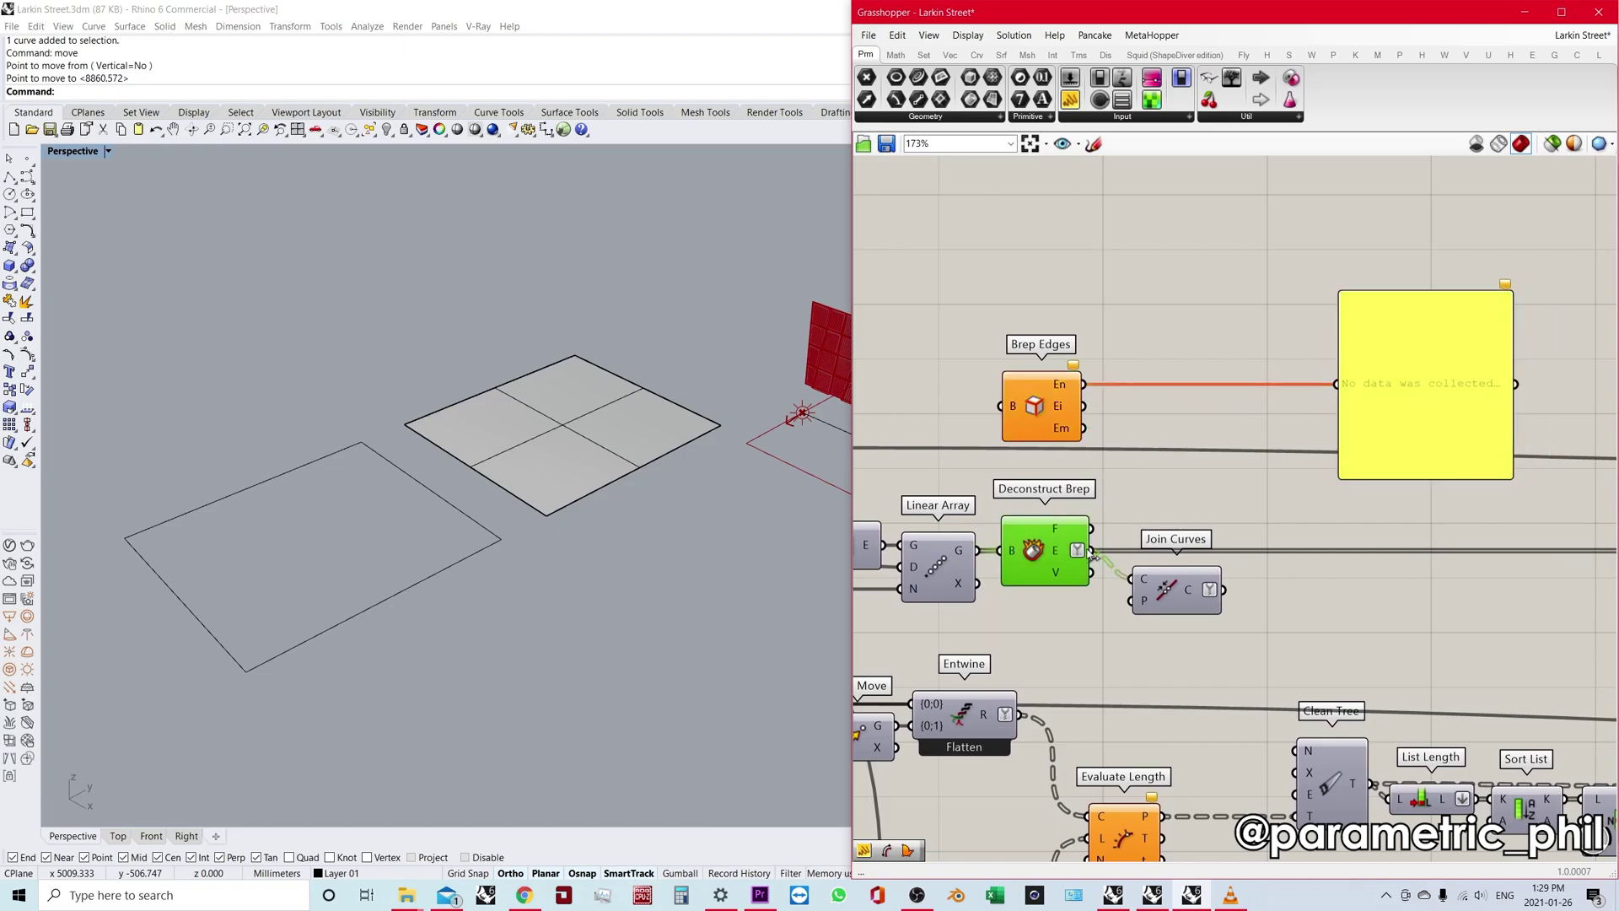
{"action": "left_click_drag", "start_coordinate": [1090, 550], "coordinate": [1336, 384]}
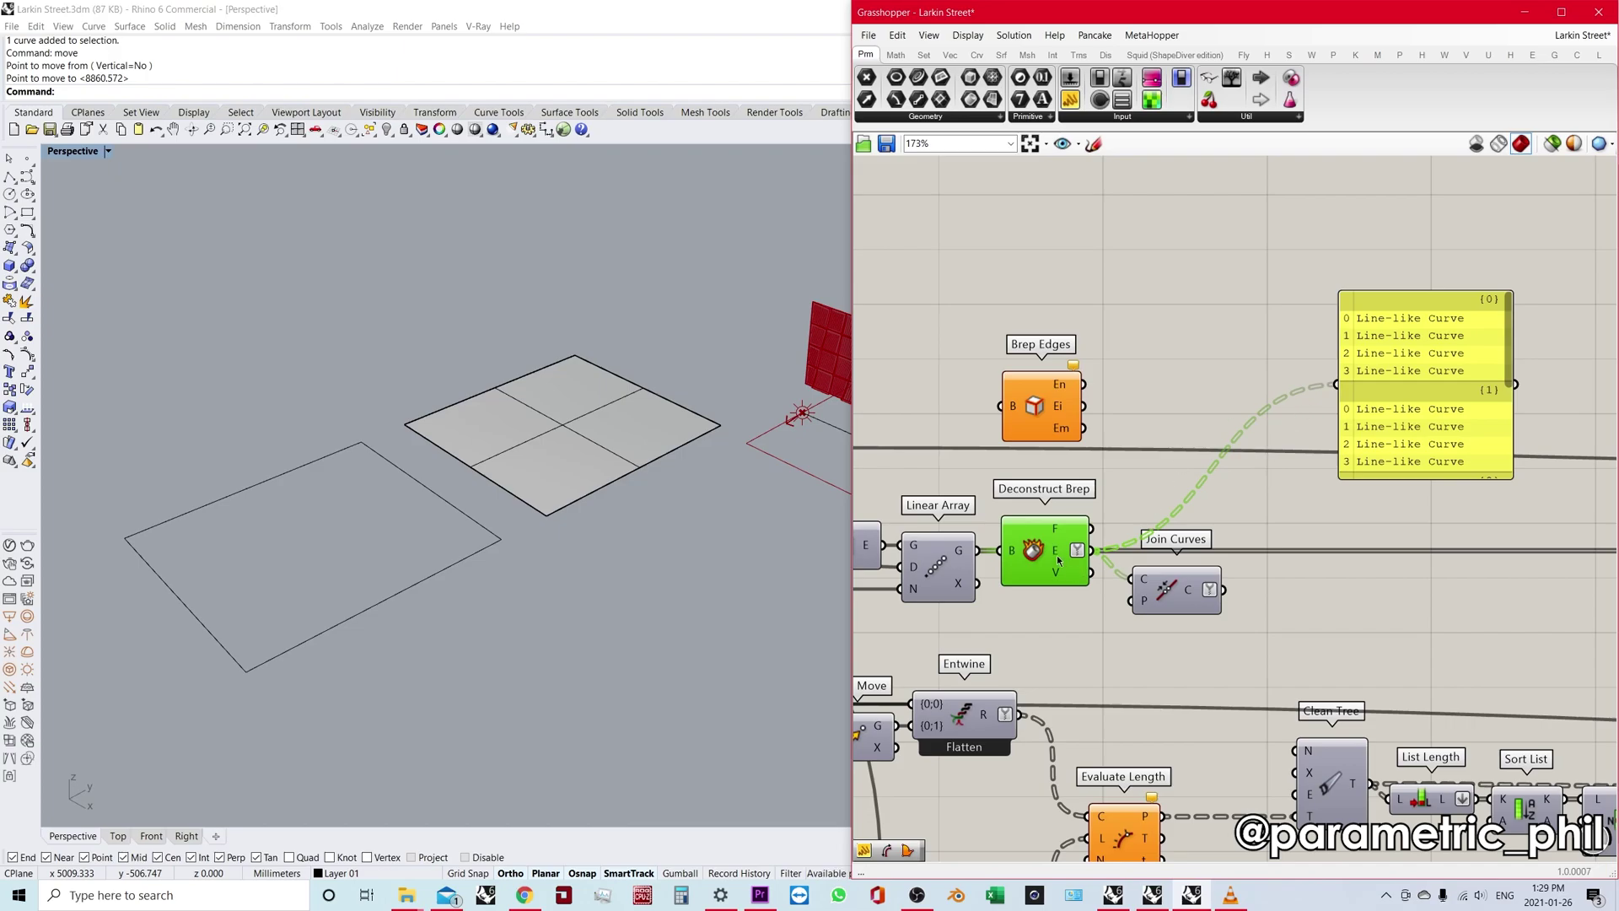
{"action": "mouse_move", "coordinate": [1061, 554]}
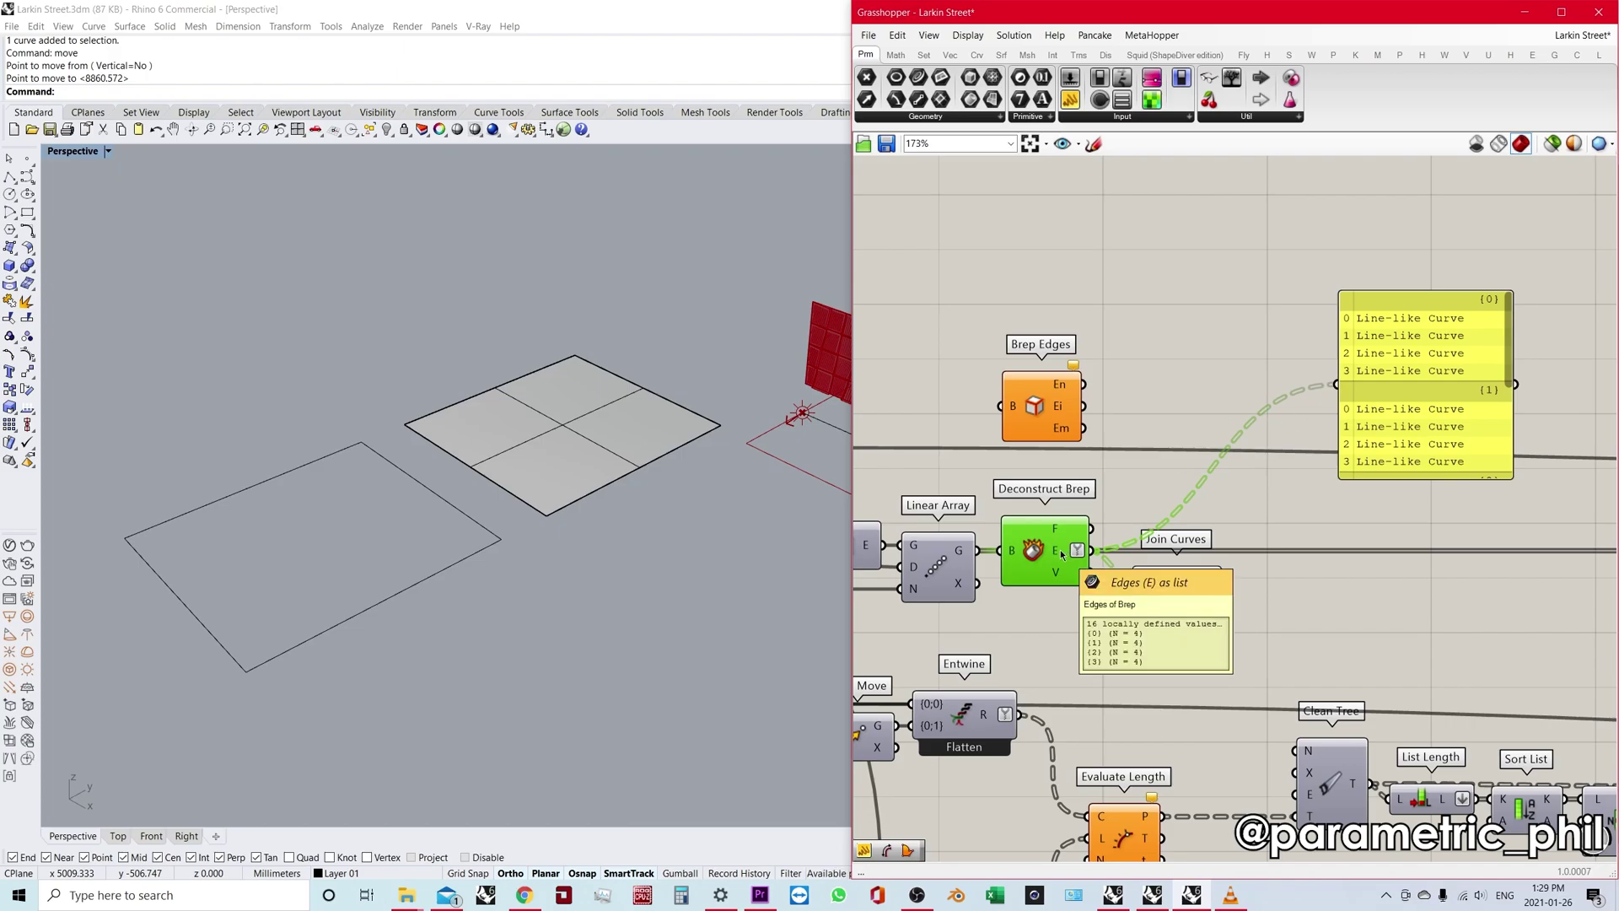
{"action": "left_click_drag", "start_coordinate": [1168, 591], "coordinate": [1166, 588]}
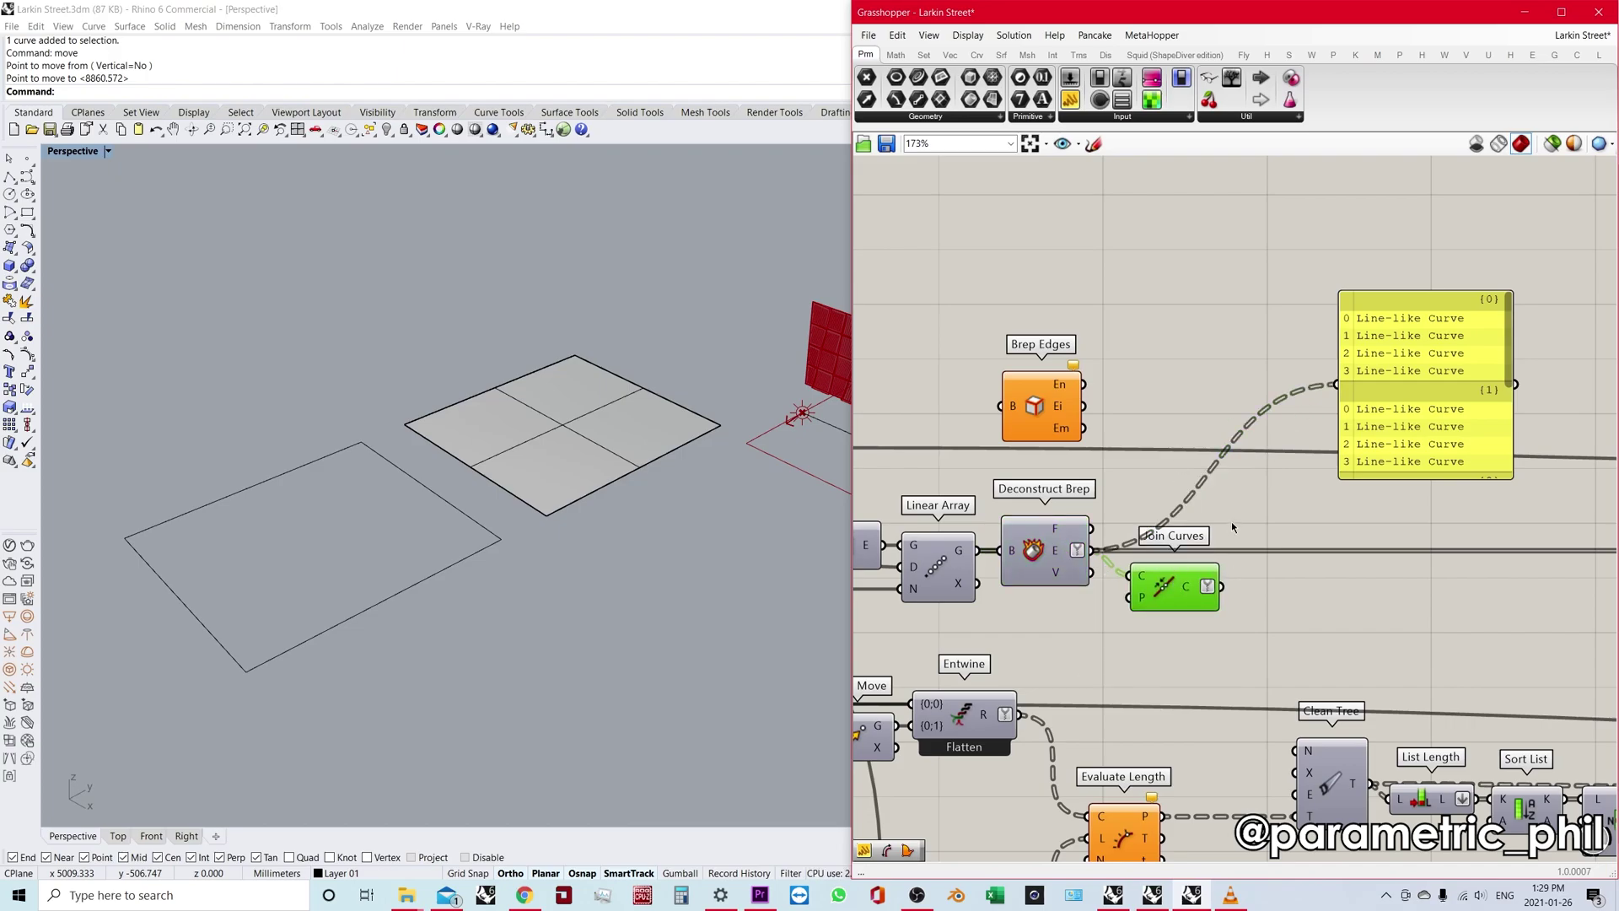
Enable the preview of the Join Curves component and bring the red facade panels into view.
{"action": "middle_click", "coordinate": [1230, 522]}
{"action": "left_click", "coordinate": [1251, 531]}
{"action": "right_click_drag", "start_coordinate": [506, 523], "coordinate": [691, 464]}
{"action": "scroll", "coordinate": [591, 447], "scroll_direction": "up", "scroll_amount": 3}
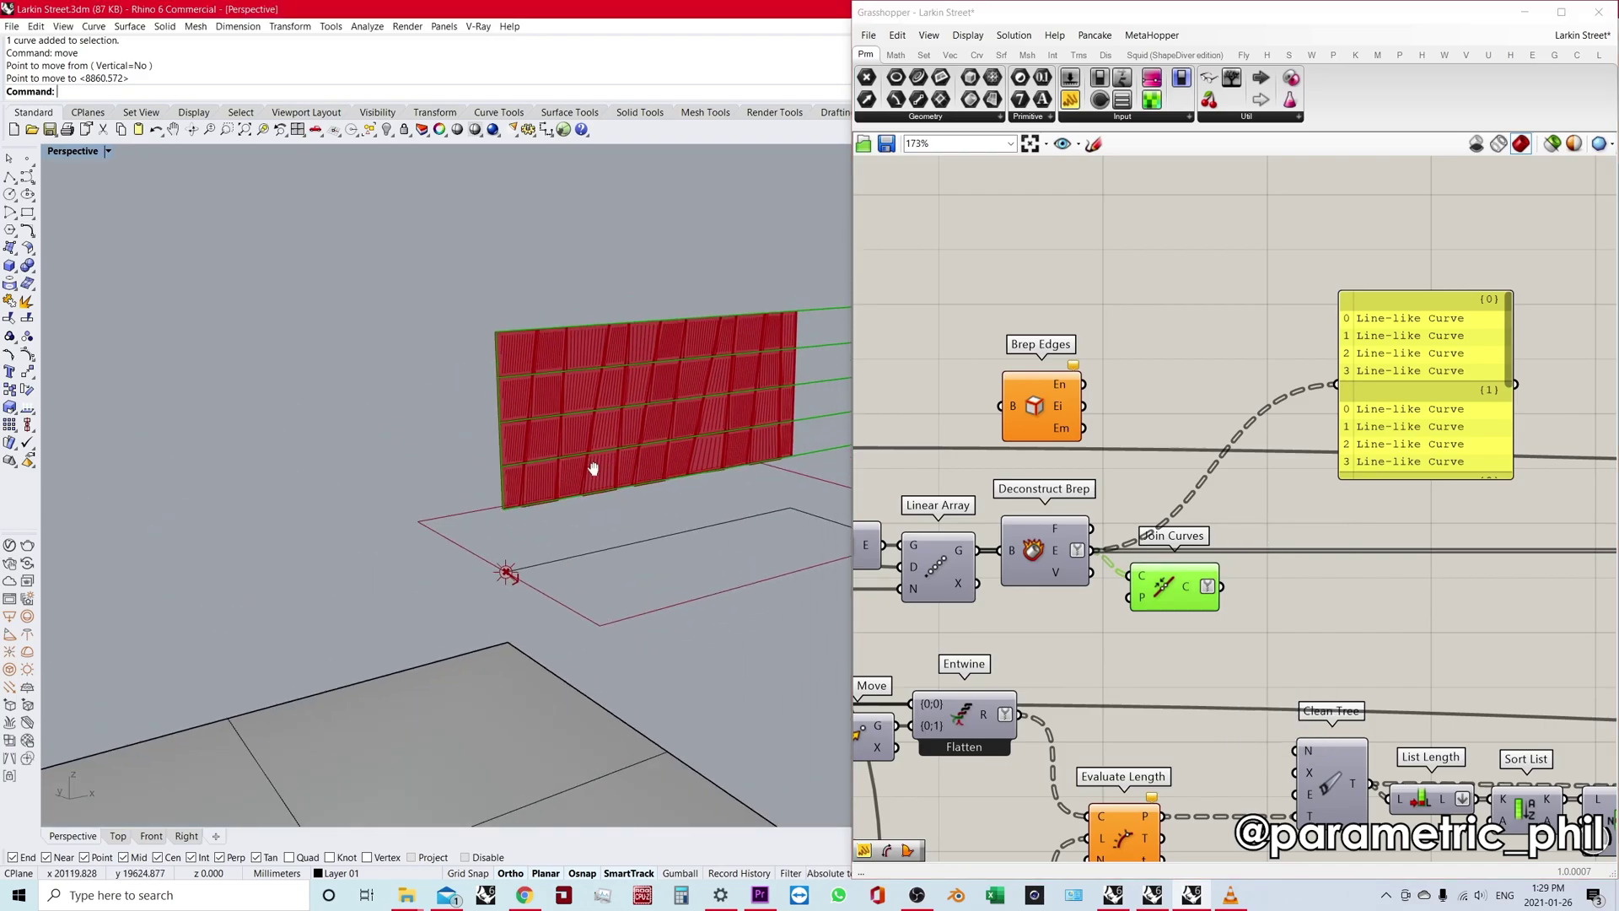
{"action": "right_click_drag", "start_coordinate": [593, 469], "coordinate": [354, 531], "text": "shift"}
{"action": "scroll", "coordinate": [354, 531], "scroll_direction": "up", "scroll_amount": 2}
Enable the preview of the Linear Array component so its extruded surfaces display in the viewport.
{"action": "right_click_drag", "start_coordinate": [952, 422], "coordinate": [1017, 400]}
{"action": "left_click", "coordinate": [1002, 546]}
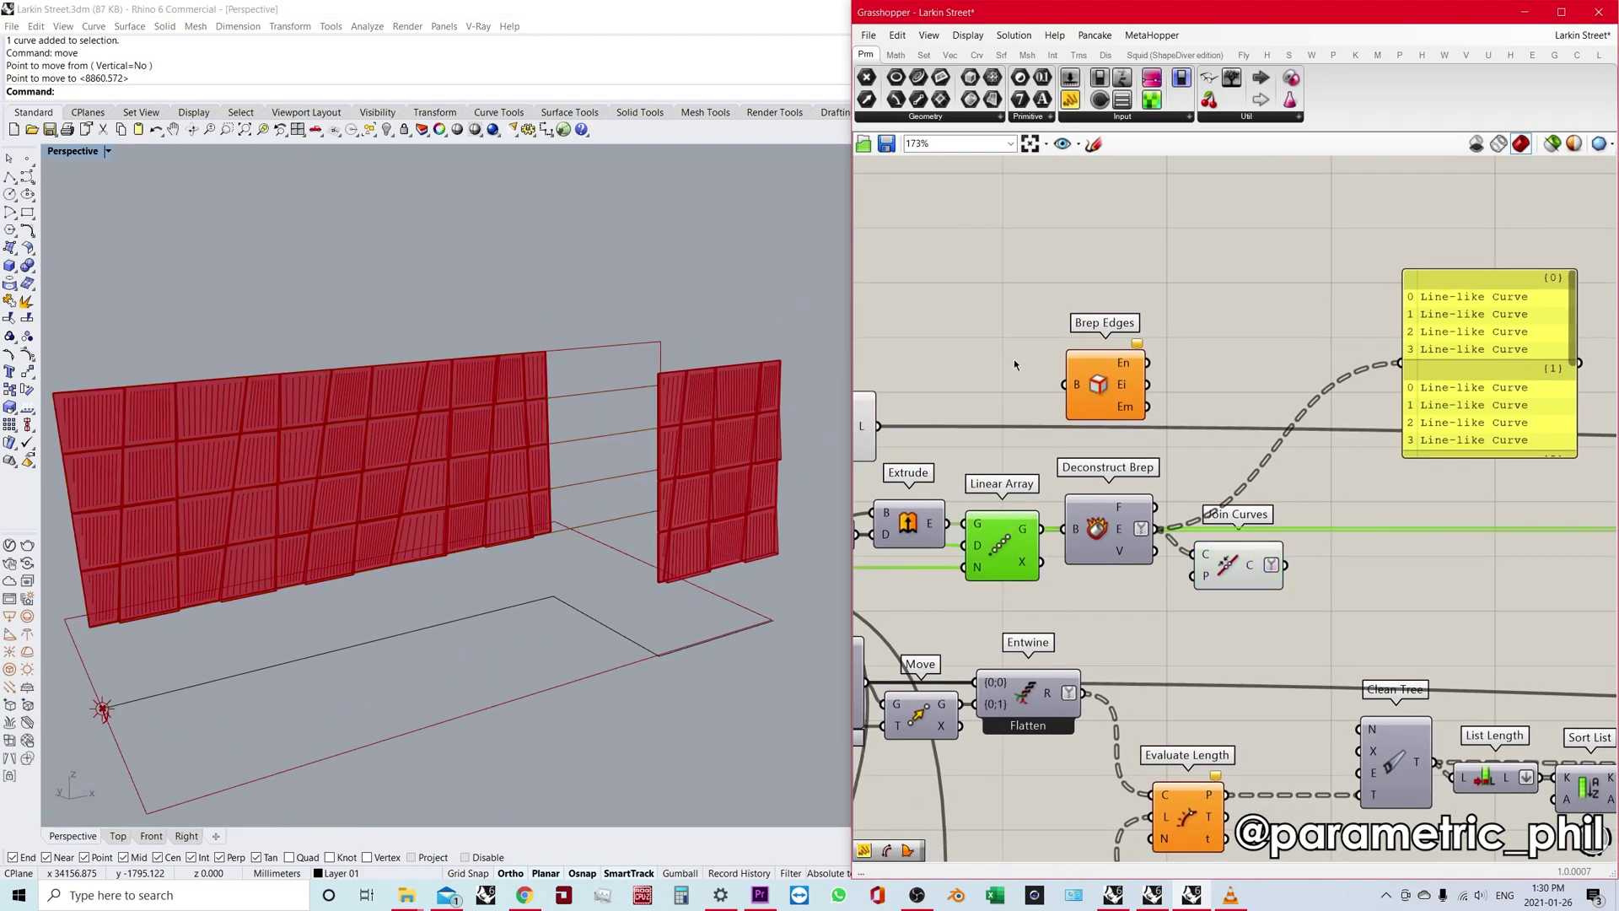
{"action": "middle_click", "coordinate": [1015, 363]}
{"action": "left_click", "coordinate": [1033, 371]}
{"action": "left_click", "coordinate": [953, 378]}
{"action": "right_click_drag", "start_coordinate": [540, 415], "coordinate": [590, 405]}
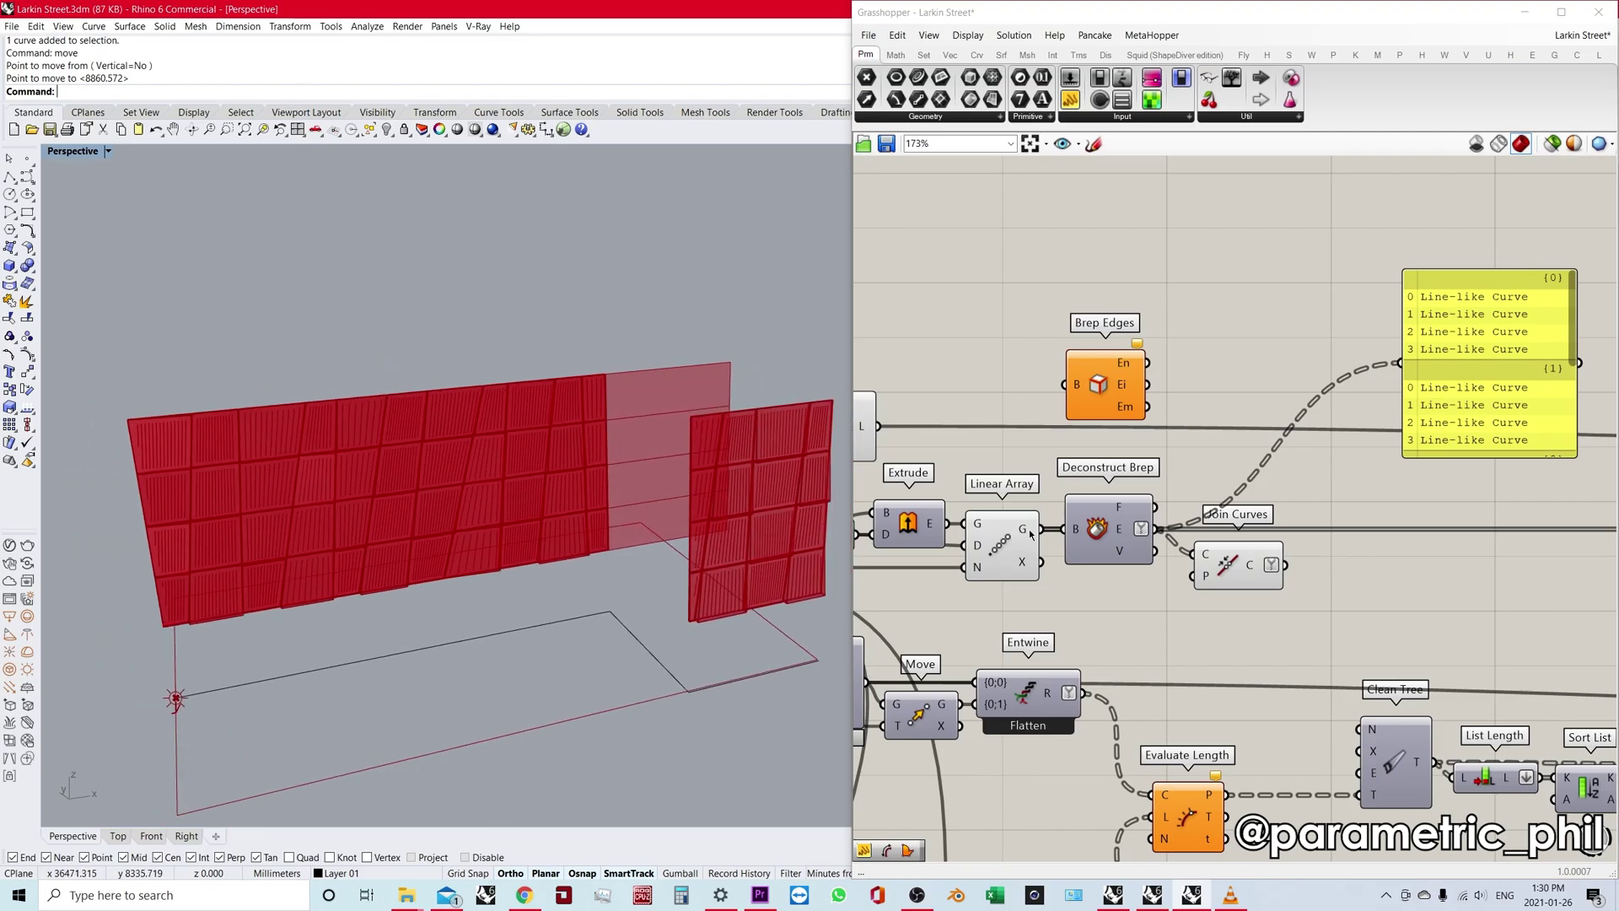
Highlight the Join Curves output in the viewport and inspect the Faces output of Deconstruct Brep.
{"action": "left_click", "coordinate": [1096, 528]}
{"action": "left_click_drag", "start_coordinate": [1238, 564], "coordinate": [1246, 563]}
{"action": "right_click_drag", "start_coordinate": [732, 540], "coordinate": [769, 546]}
{"action": "mouse_move", "coordinate": [1124, 530]}
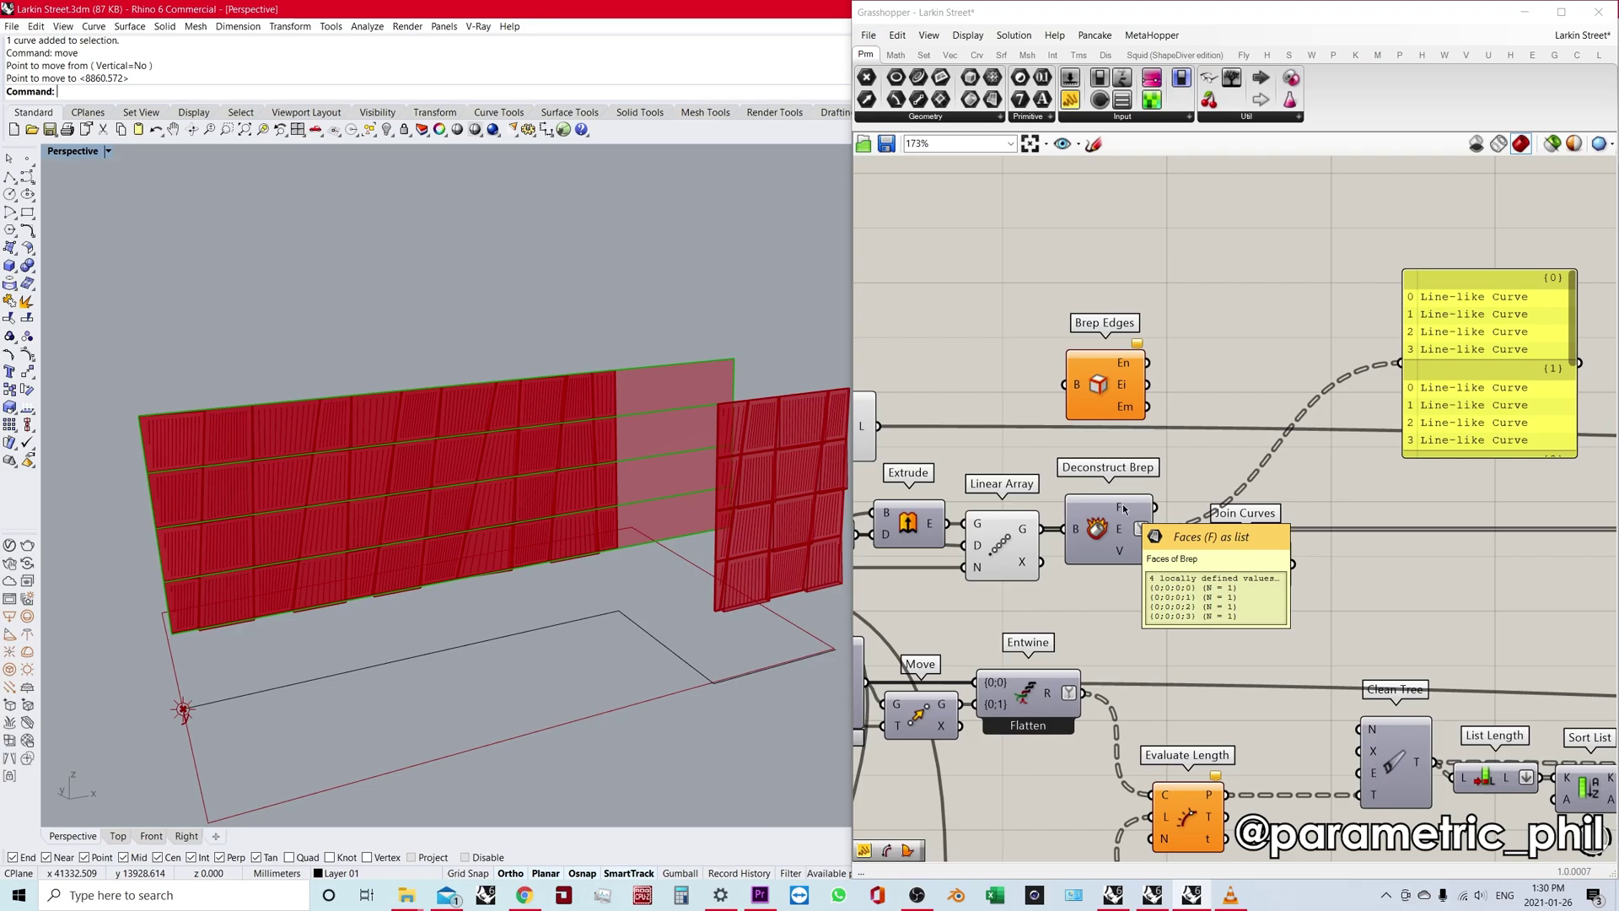
Reposition the Brep Edges component nearer to the panel, above and beyond Deconstruct Brep.
{"action": "left_click_drag", "start_coordinate": [1101, 392], "coordinate": [1197, 388]}
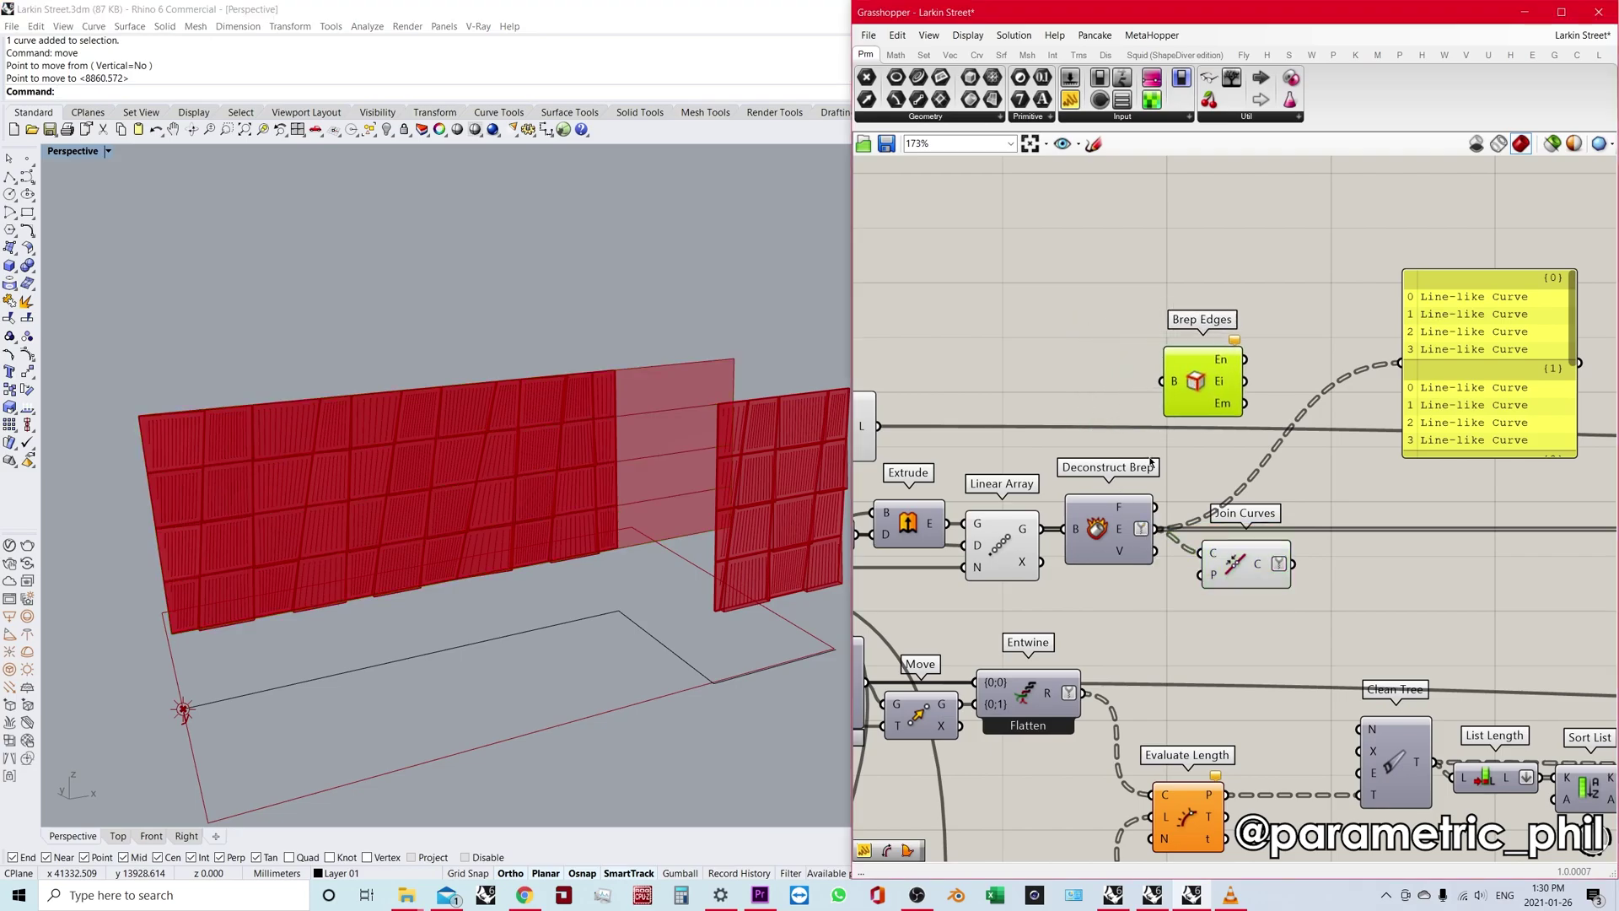
{"action": "left_click", "coordinate": [1101, 531]}
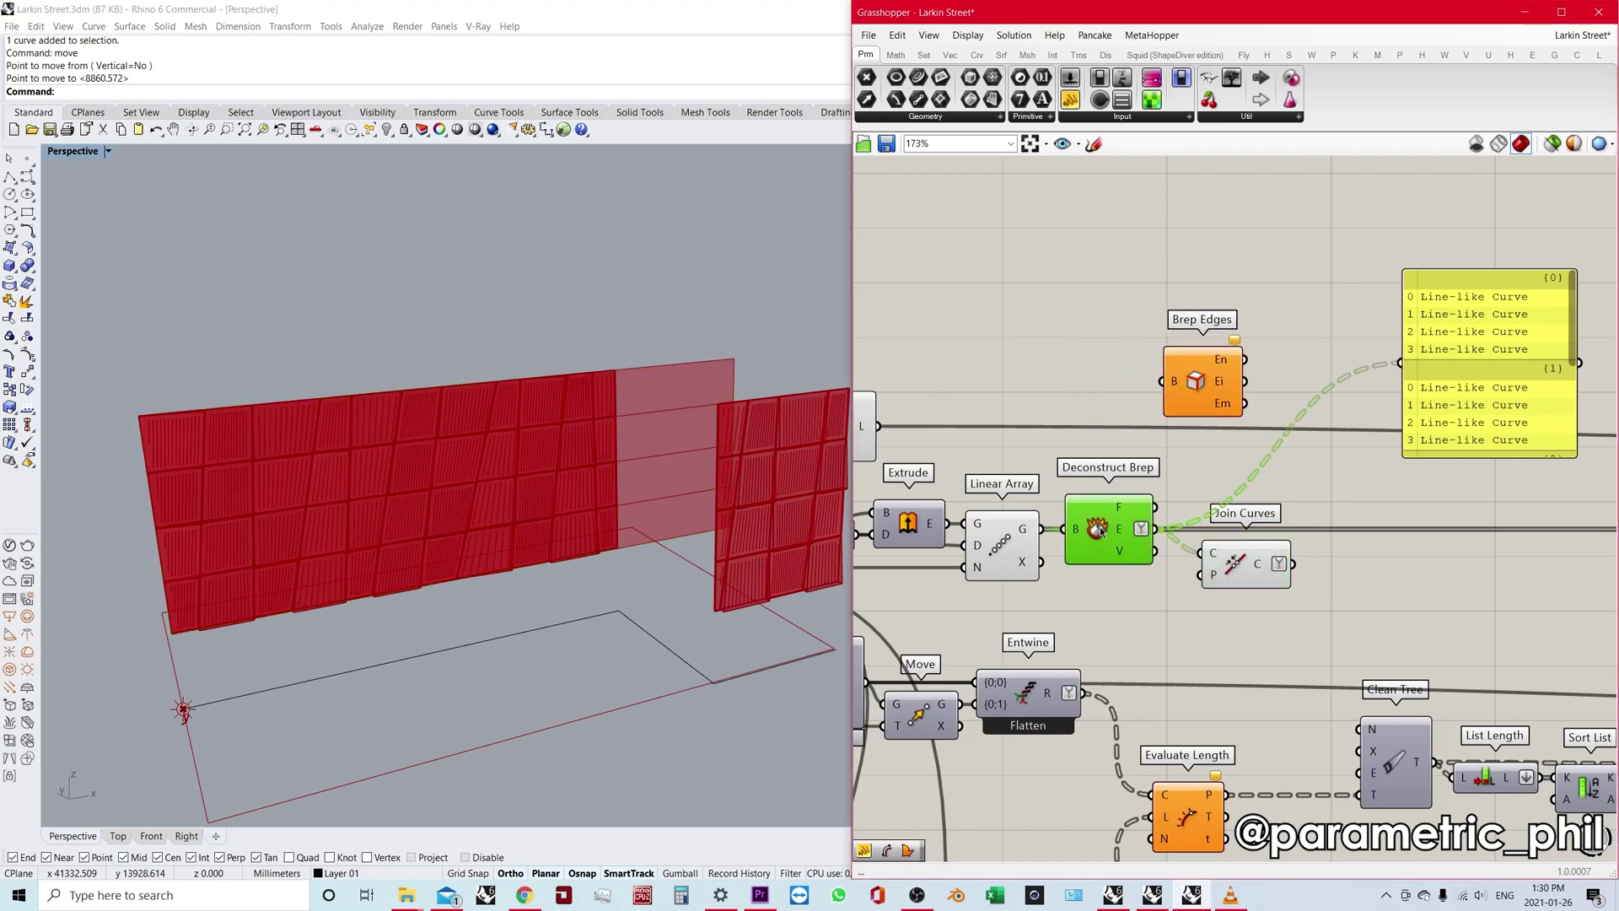
{"action": "left_click_drag", "start_coordinate": [1181, 394], "coordinate": [1176, 383]}
{"action": "left_click", "coordinate": [1125, 393]}
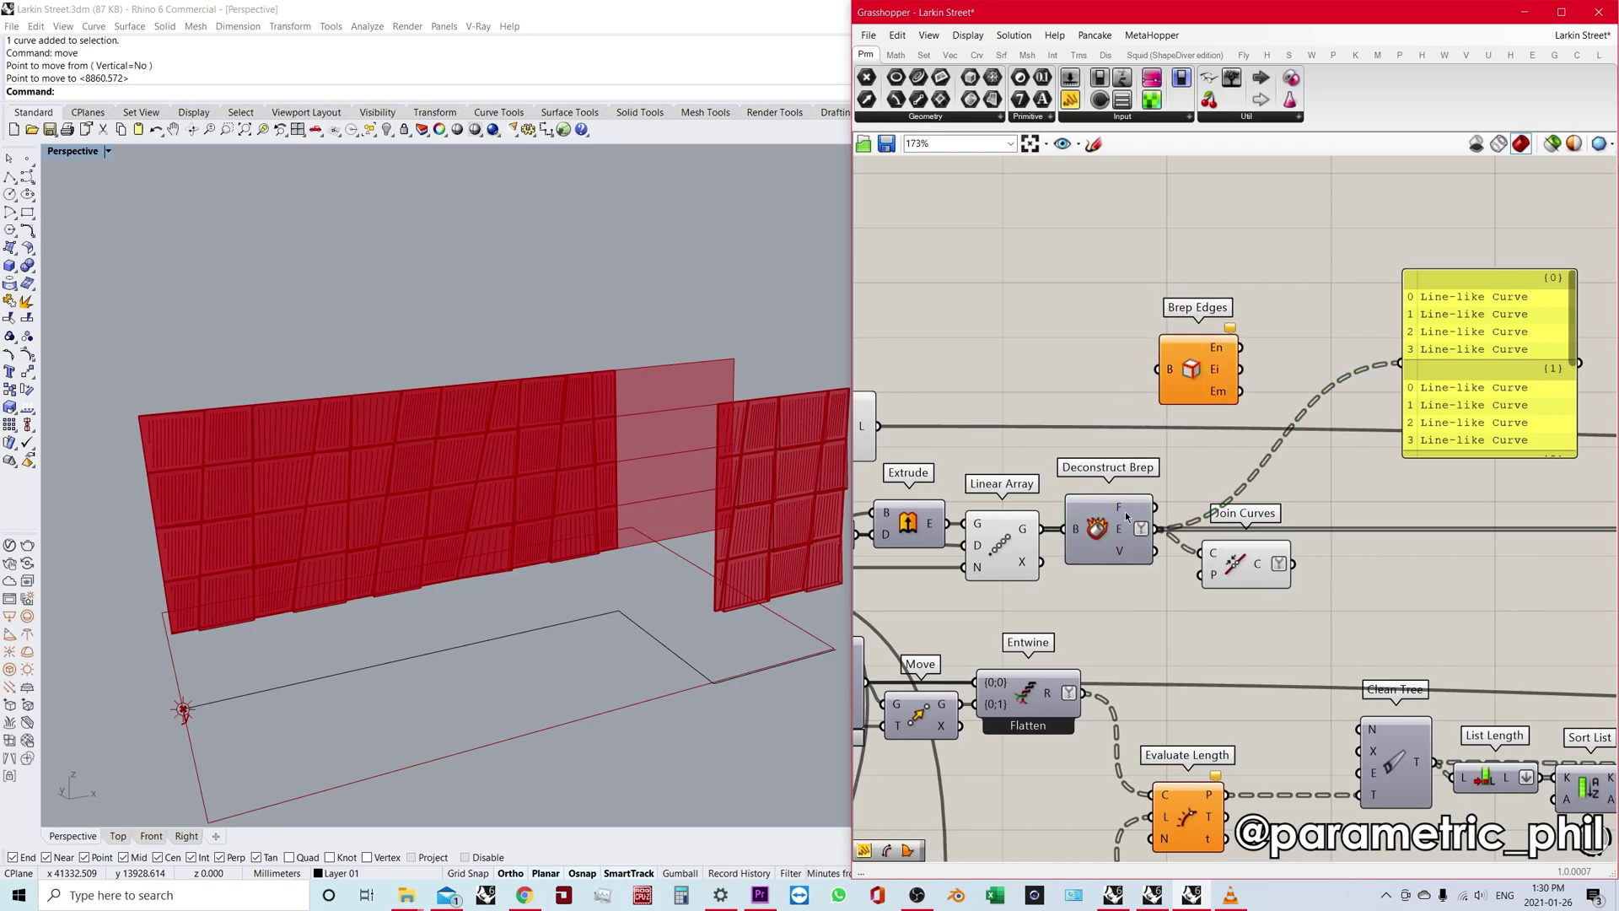
{"action": "mouse_move", "coordinate": [1121, 528]}
Inspect the box's Edges output, and shift its Deconstruct Brep and Curve components slightly toward the Brep parameter.
{"action": "scroll", "coordinate": [564, 514], "scroll_direction": "down", "scroll_amount": 5}
{"action": "right_click_drag", "start_coordinate": [564, 514], "coordinate": [506, 531]}
{"action": "right_click_drag", "start_coordinate": [506, 531], "coordinate": [707, 519], "text": "shift"}
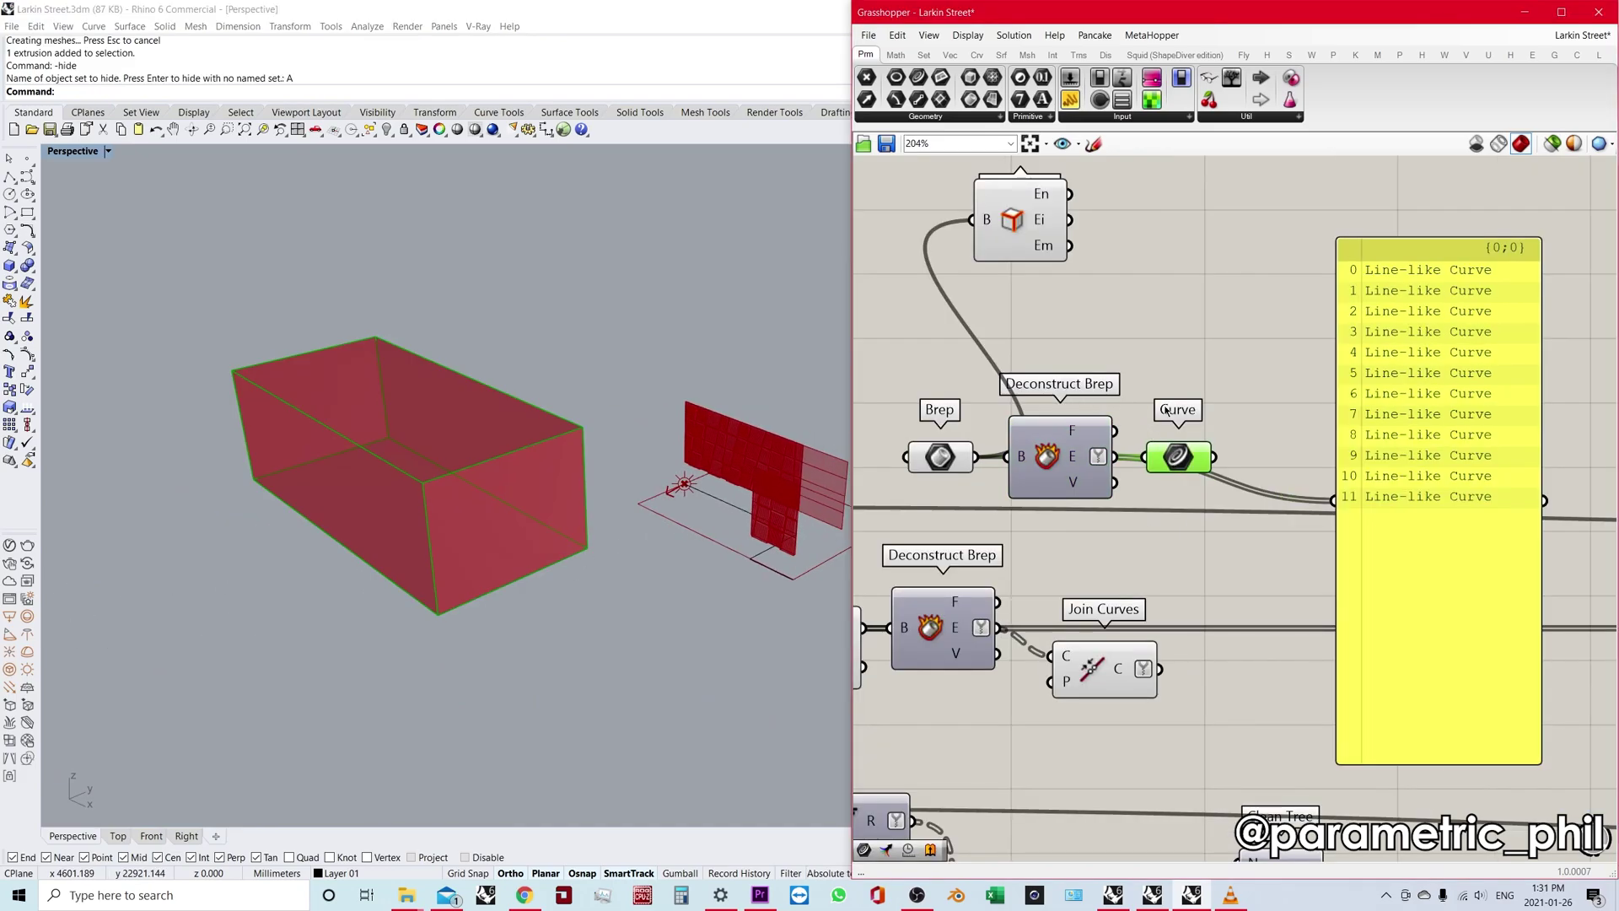
{"action": "mouse_move", "coordinate": [1072, 462]}
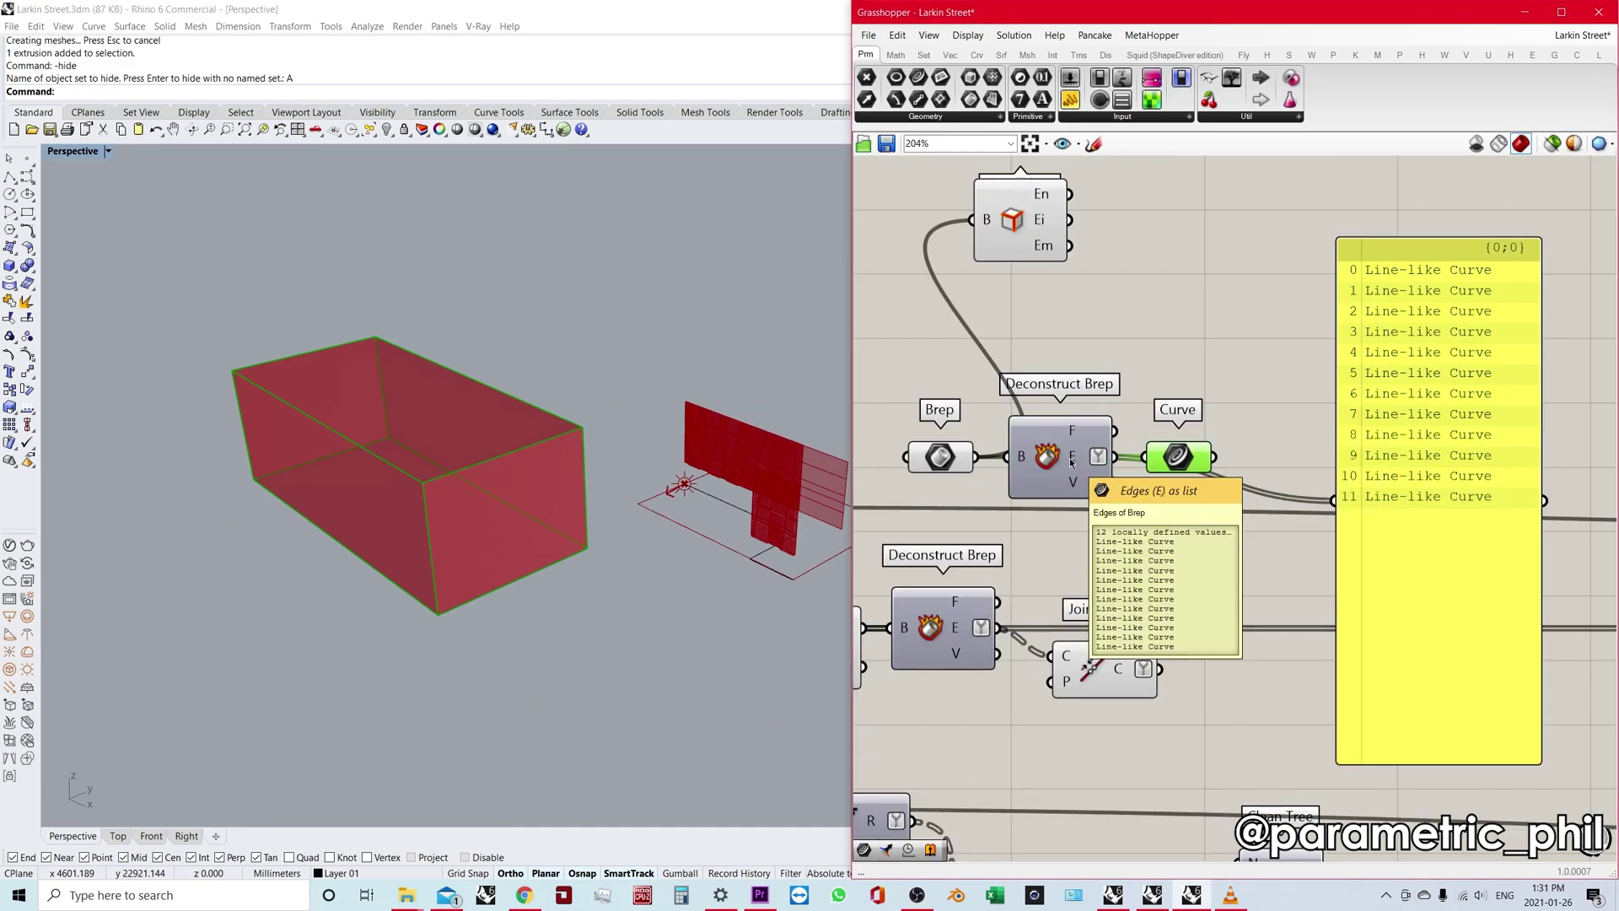
{"action": "left_click_drag", "start_coordinate": [1071, 462], "coordinate": [1064, 457]}
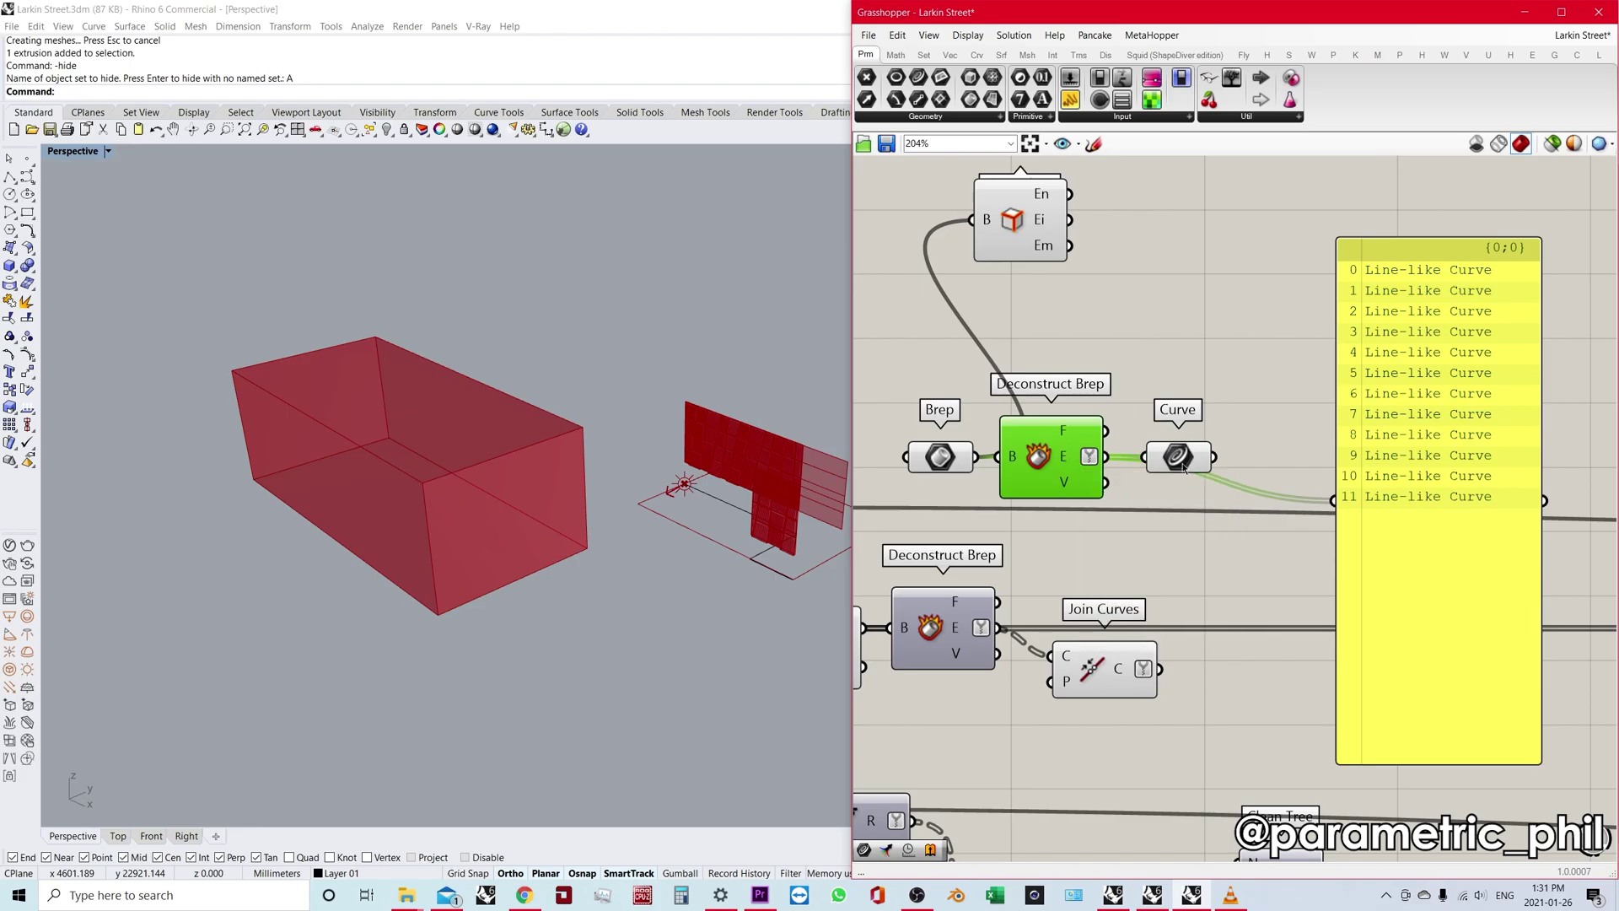
{"action": "left_click_drag", "start_coordinate": [1183, 468], "coordinate": [1170, 466]}
Add a List Item component above the Curve parameter and feed it the Faces output of the box's Deconstruct Brep.
{"action": "double_click", "coordinate": [1112, 346]}
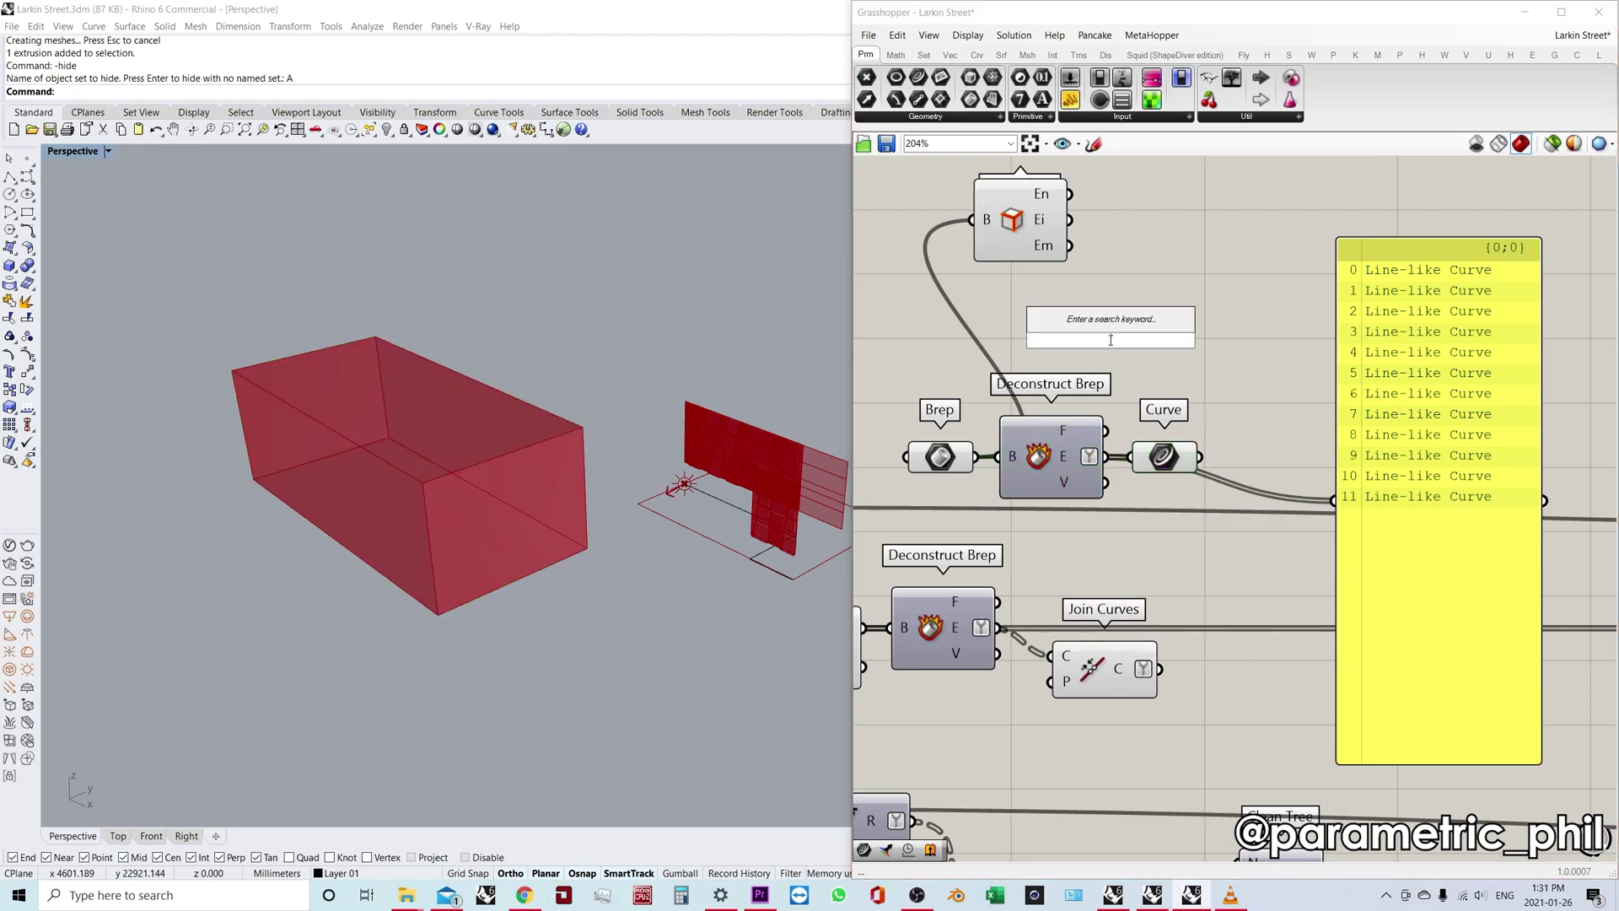
{"action": "type", "text": "lsit it"}
{"action": "key", "text": "Up"}
{"action": "key", "text": "Return"}
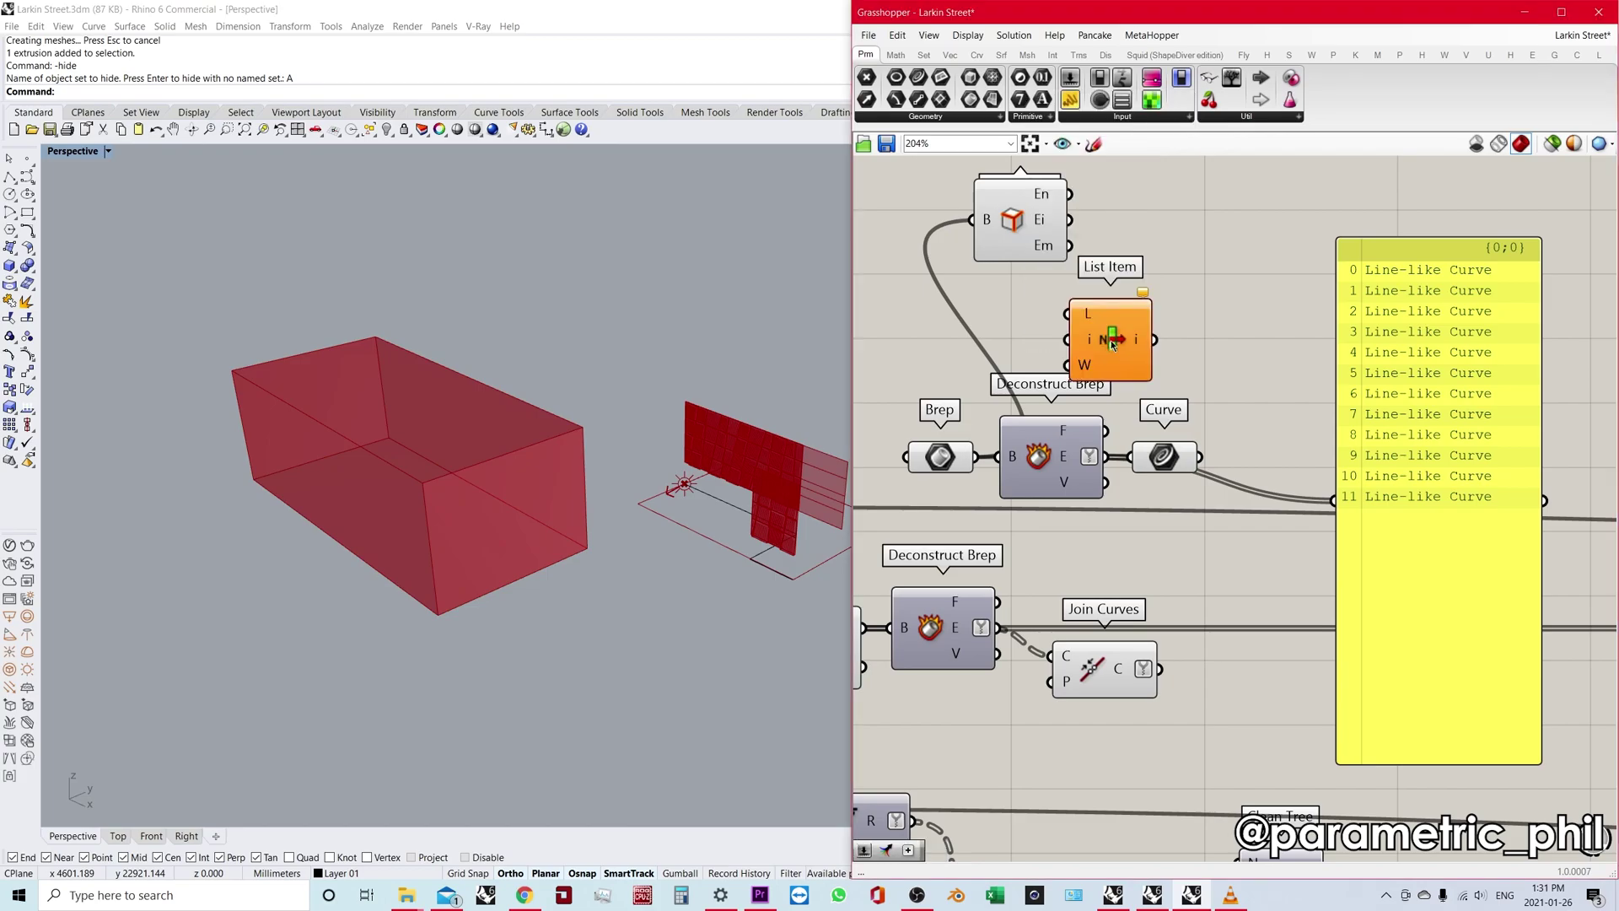
{"action": "left_click_drag", "start_coordinate": [1122, 342], "coordinate": [1178, 369]}
{"action": "left_click_drag", "start_coordinate": [1105, 431], "coordinate": [1198, 368]}
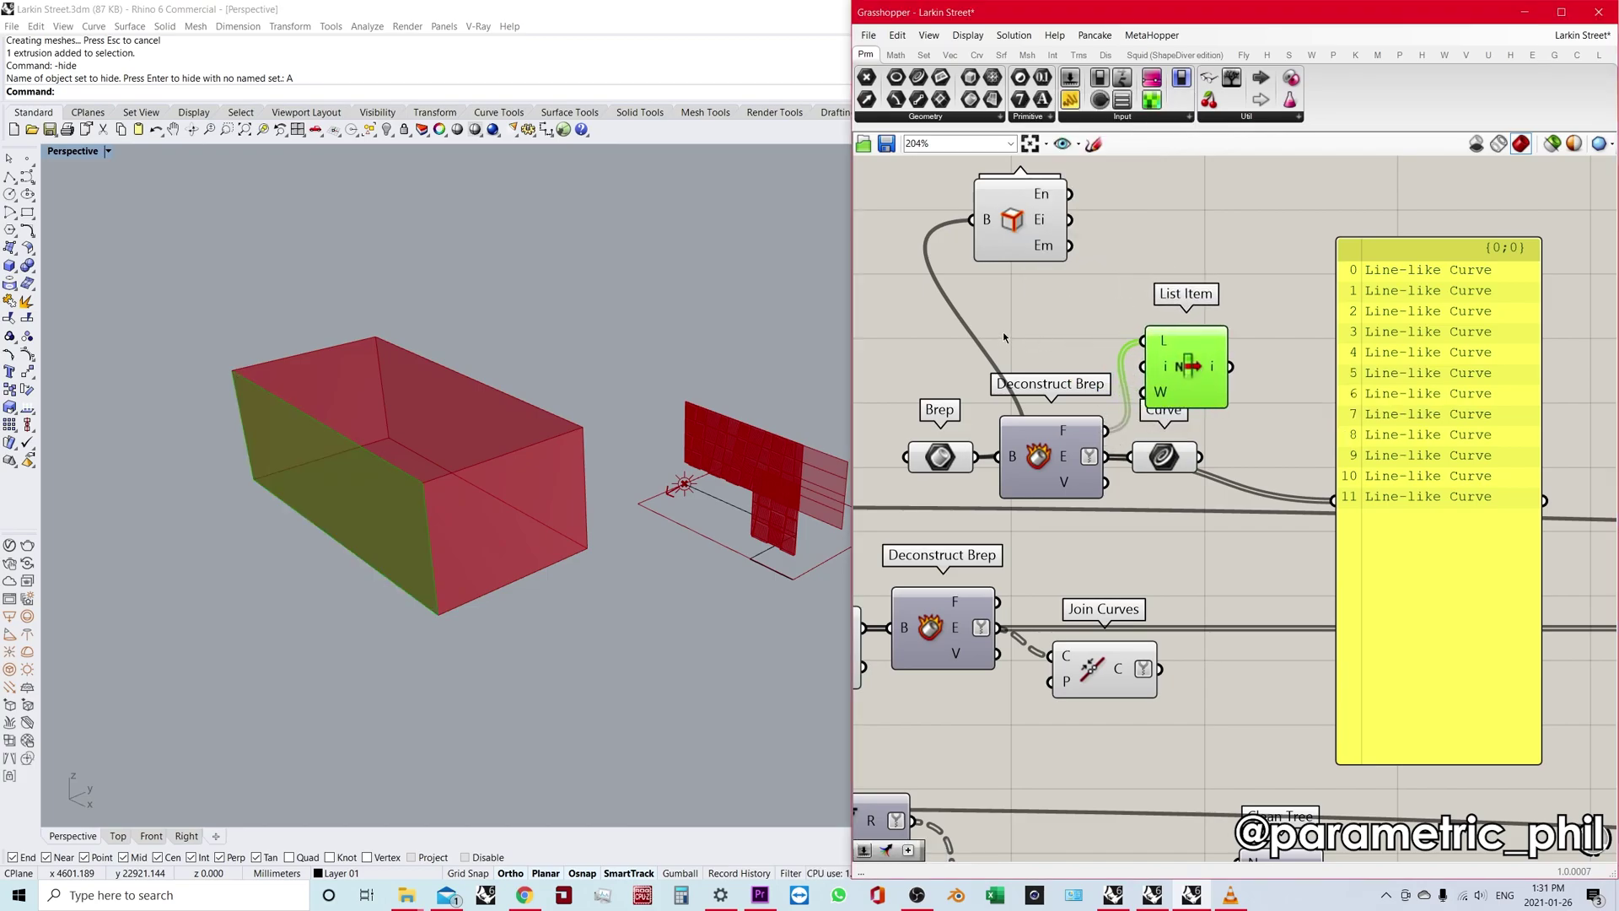
Move the panel farther away to make room, and add a second Deconstruct Brep fed by List Item's output.
{"action": "left_click", "coordinate": [1164, 281]}
{"action": "left_click", "coordinate": [1169, 359]}
{"action": "right_click_drag", "start_coordinate": [1269, 416], "coordinate": [1234, 415]}
{"action": "left_click_drag", "start_coordinate": [1361, 463], "coordinate": [1455, 451]}
{"action": "left_click", "coordinate": [1153, 371]}
{"action": "left_click_drag", "start_coordinate": [976, 456], "coordinate": [1240, 366], "text": "alt"}
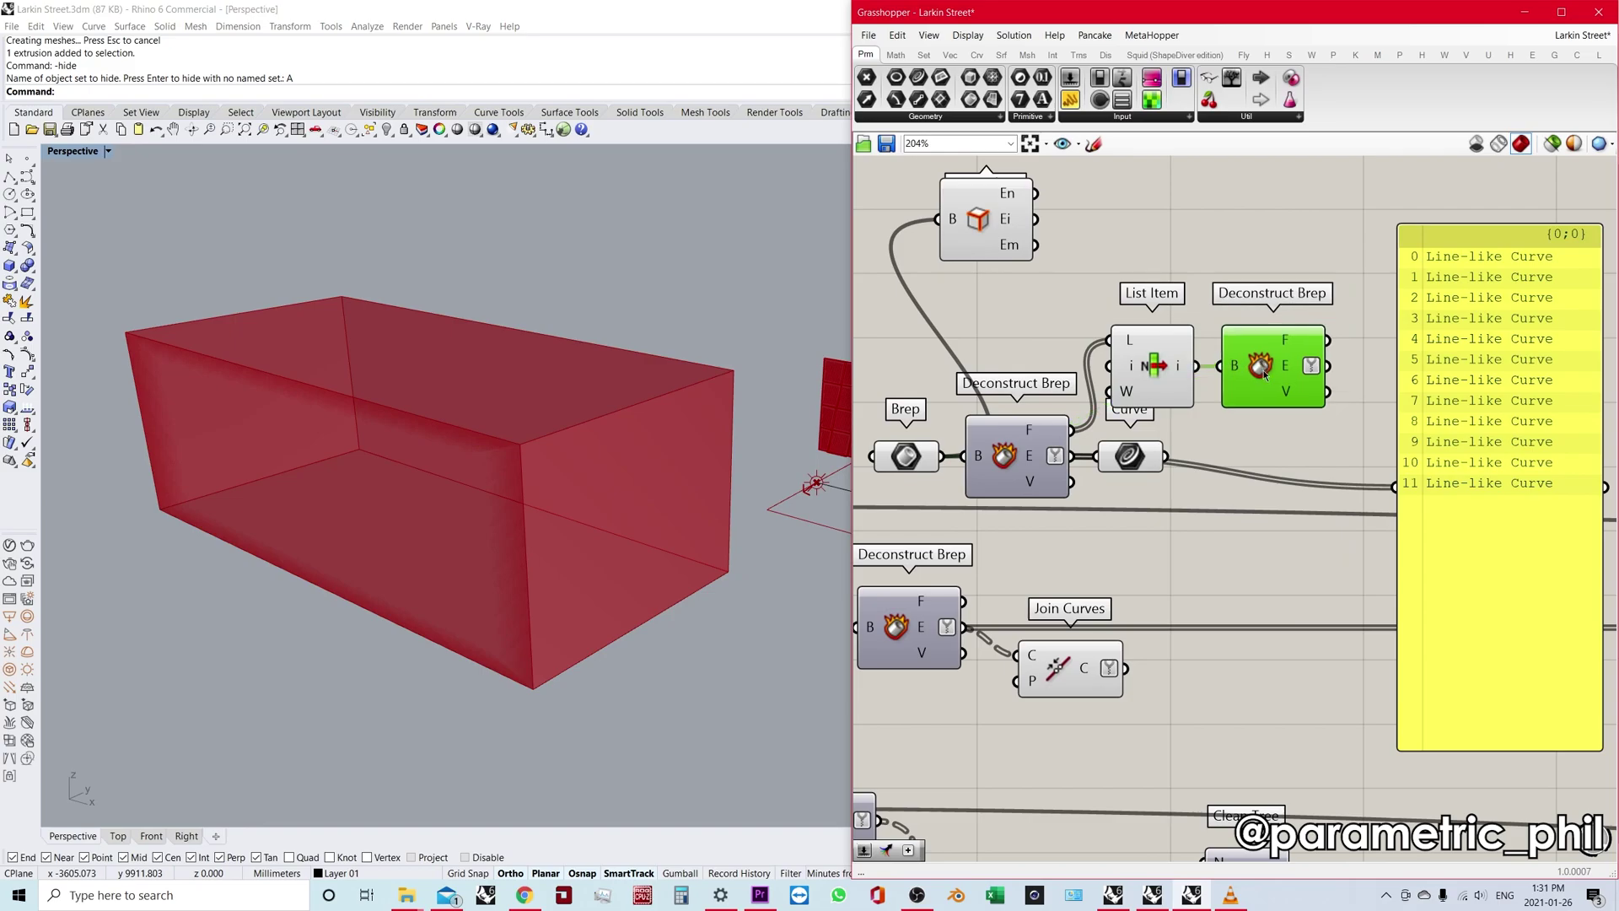
Relocate Join Curves beside the new Deconstruct Brep, feed it the single face's edges, and examine the joined outline.
{"action": "scroll", "coordinate": [1228, 388], "scroll_direction": "down", "scroll_amount": 1}
{"action": "right_click_drag", "start_coordinate": [1181, 498], "coordinate": [1113, 498]}
{"action": "left_click_drag", "start_coordinate": [1065, 613], "coordinate": [1339, 452]}
{"action": "right_click_drag", "start_coordinate": [1404, 445], "coordinate": [1254, 523]}
{"action": "left_click_drag", "start_coordinate": [1274, 519], "coordinate": [1371, 493]}
{"action": "left_click_drag", "start_coordinate": [1140, 540], "coordinate": [1148, 455]}
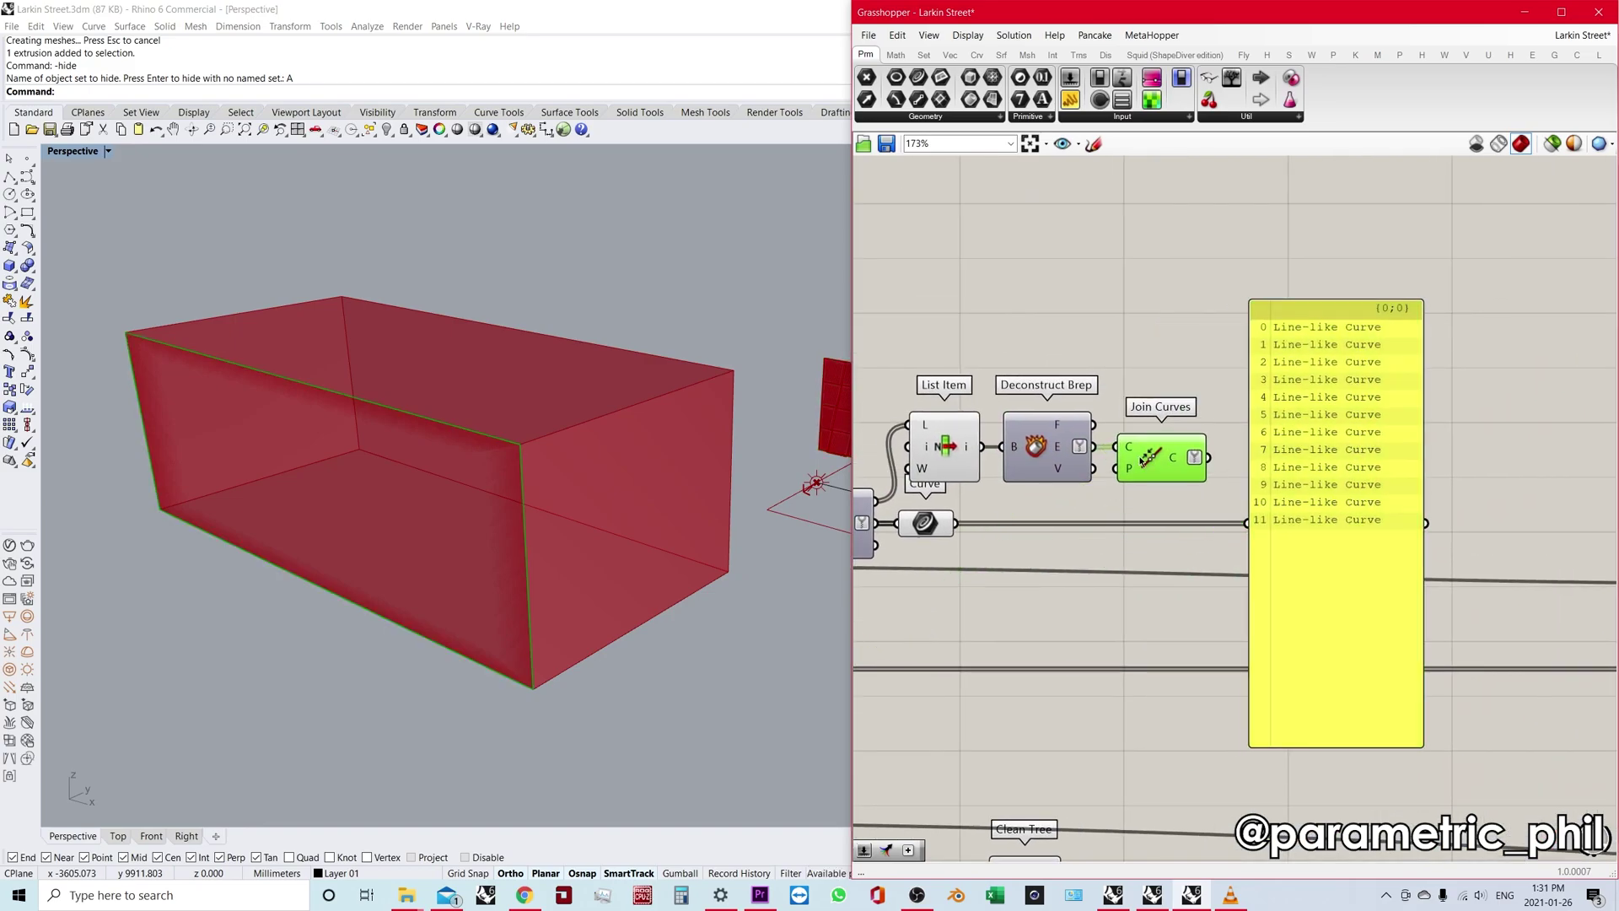
{"action": "right_click_drag", "start_coordinate": [506, 489], "coordinate": [566, 559]}
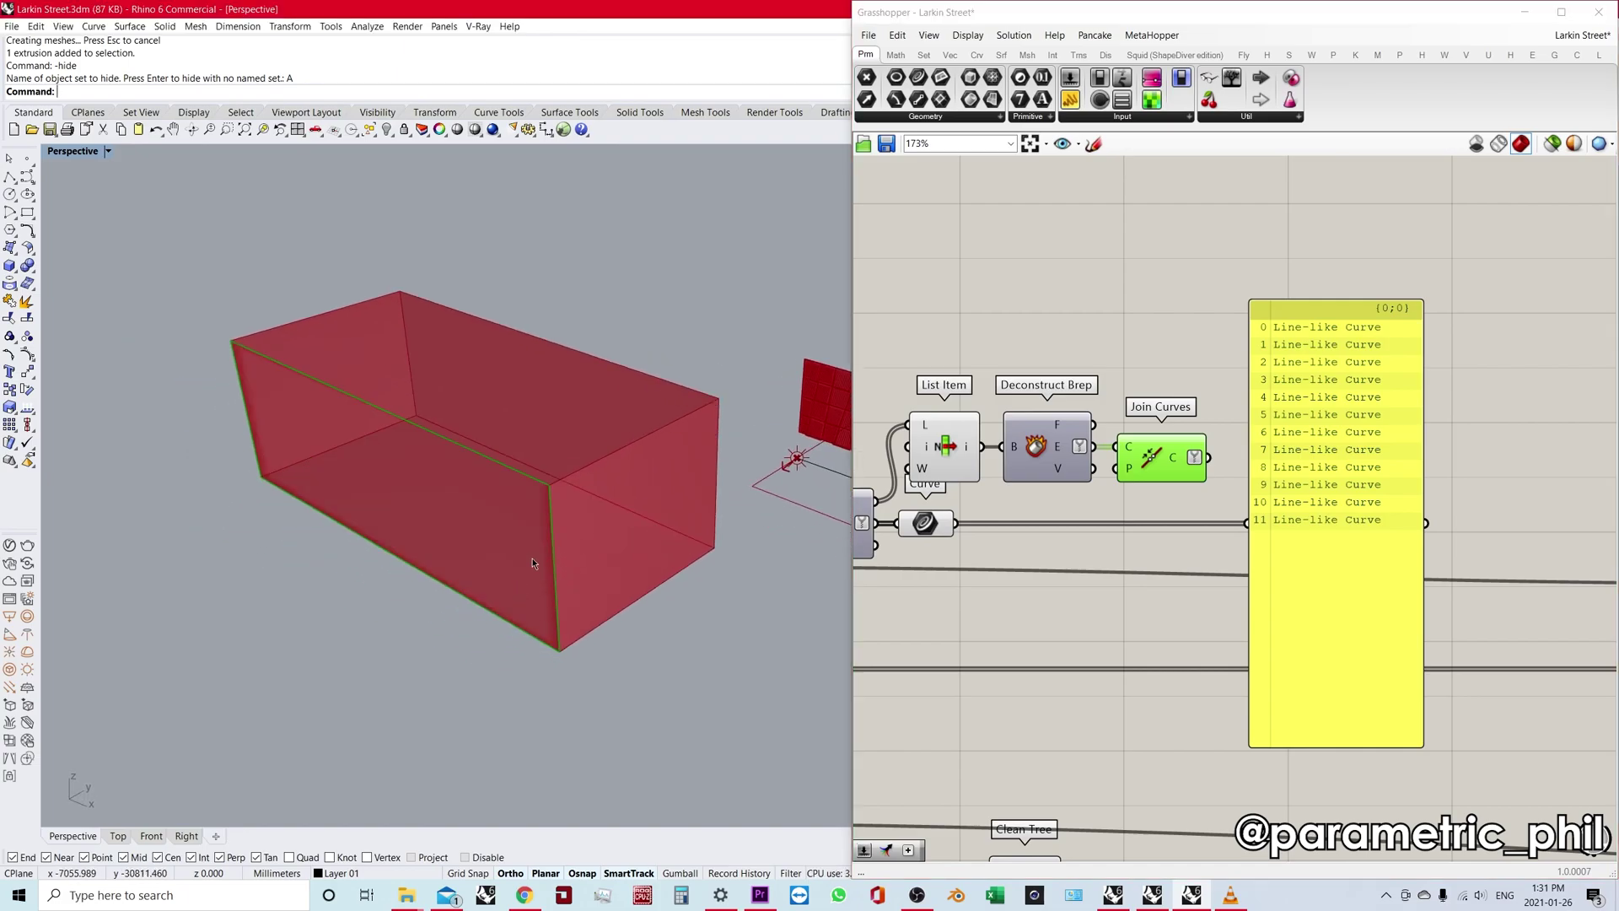
{"action": "left_click", "coordinate": [1144, 463]}
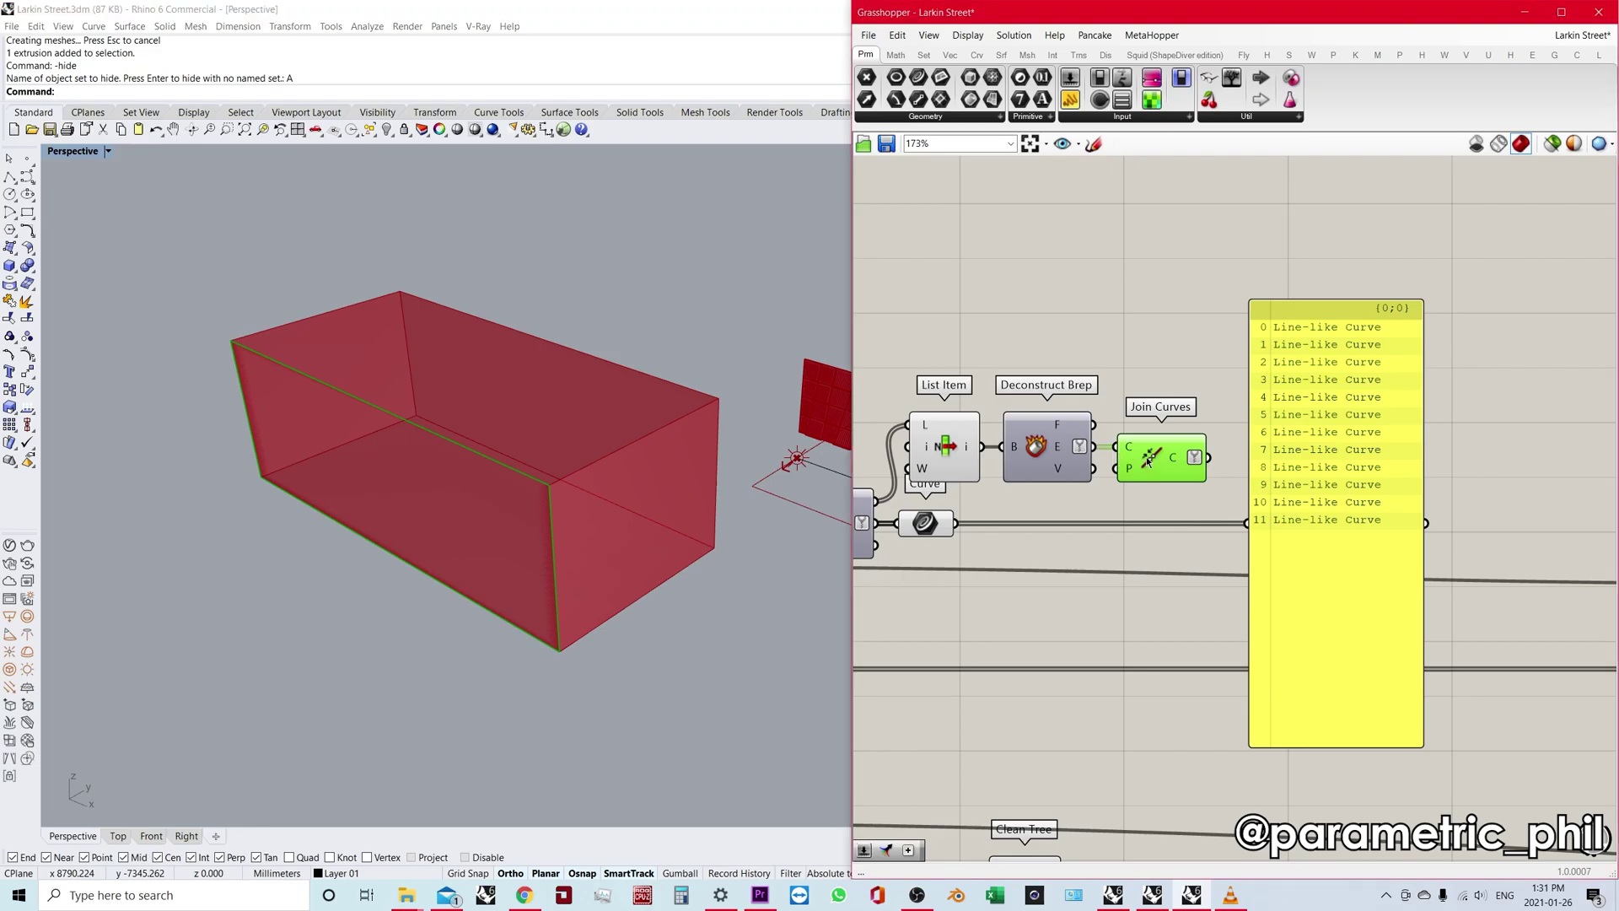
Select the List Item, second Deconstruct Brep, Join Curves and Curve components together.
{"action": "scroll", "coordinate": [1123, 380], "scroll_direction": "down", "scroll_amount": 3}
{"action": "right_click_drag", "start_coordinate": [1126, 373], "coordinate": [1255, 341]}
{"action": "scroll", "coordinate": [1169, 365], "scroll_direction": "up", "scroll_amount": 2}
{"action": "left_click", "coordinate": [1229, 334]}
{"action": "left_click_drag", "start_coordinate": [1163, 418], "coordinate": [1096, 489]}
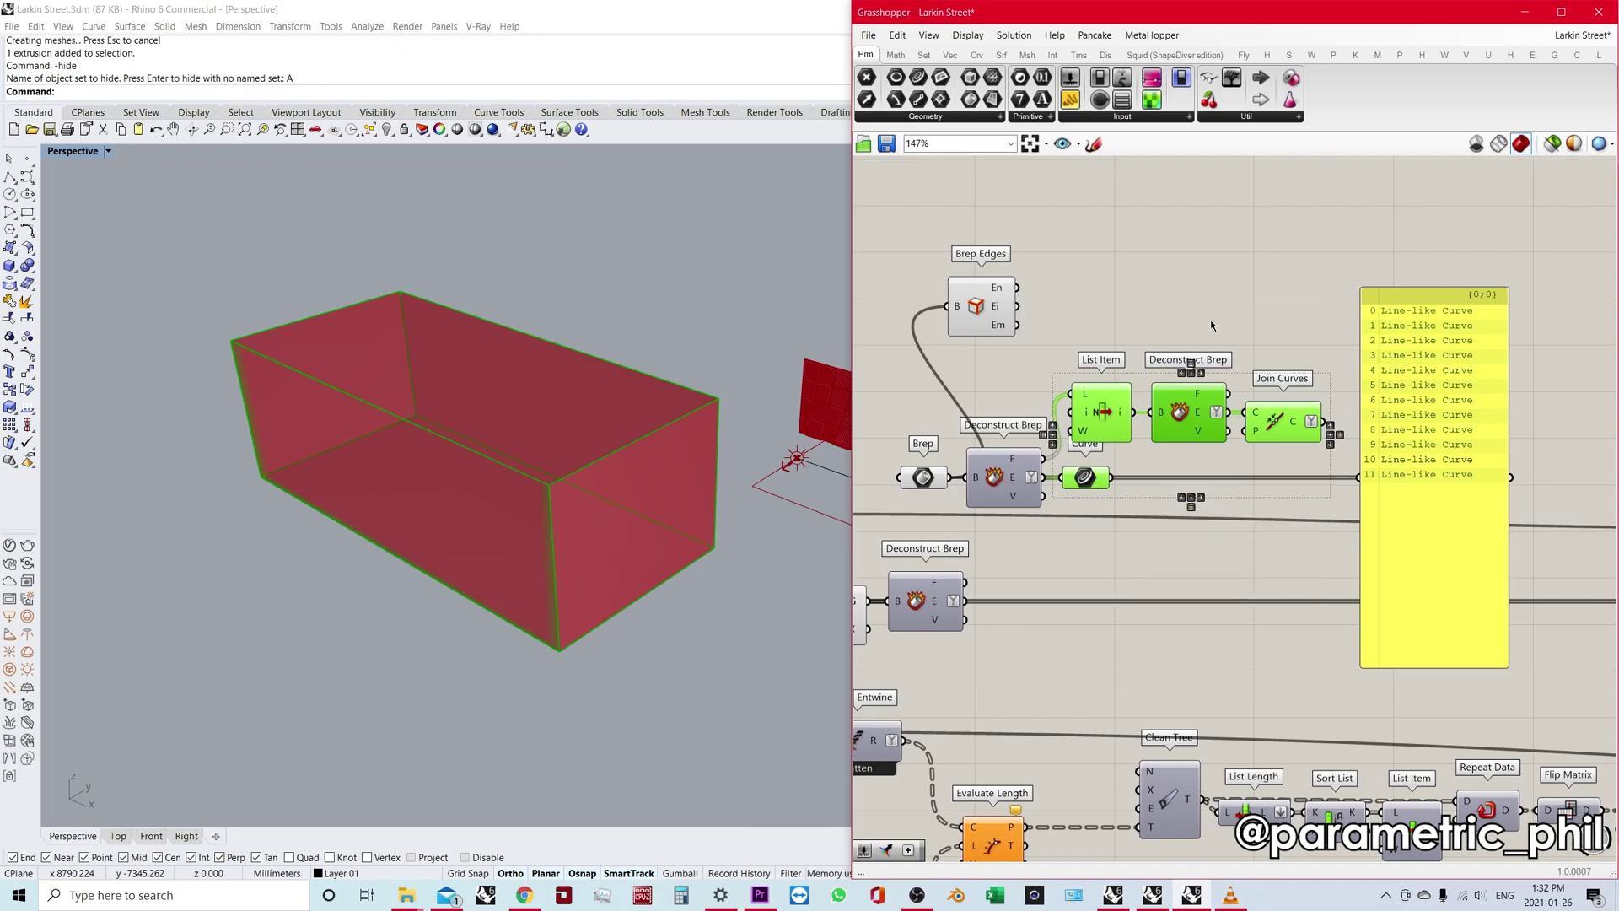
{"action": "right_click_drag", "start_coordinate": [1211, 320], "coordinate": [1181, 359]}
{"action": "left_click_drag", "start_coordinate": [1244, 334], "coordinate": [1057, 542]}
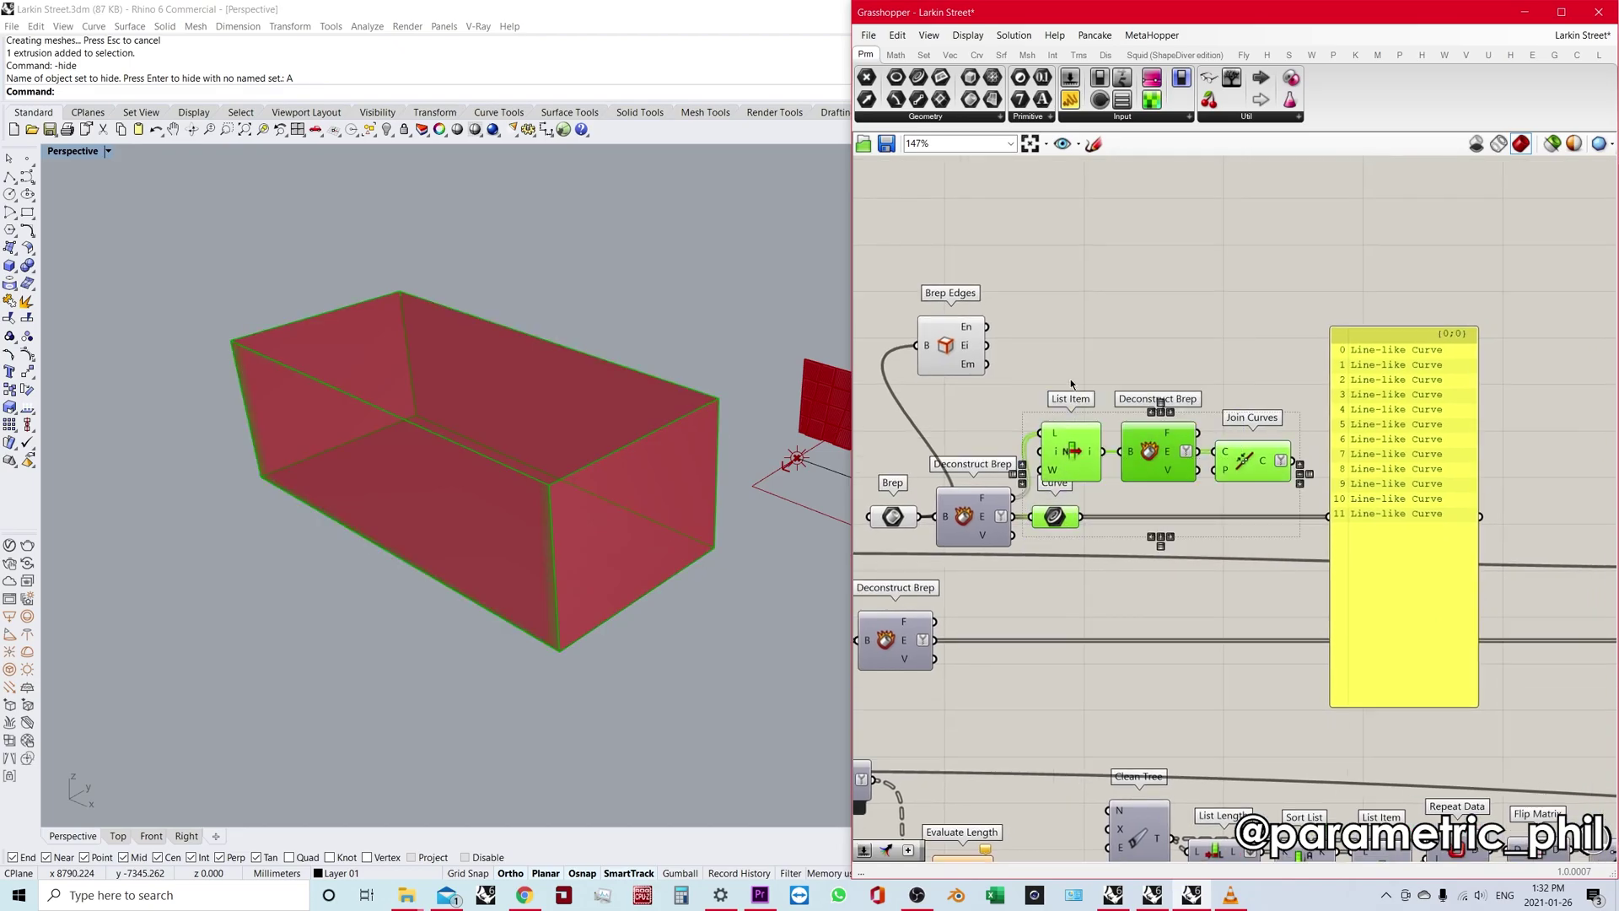